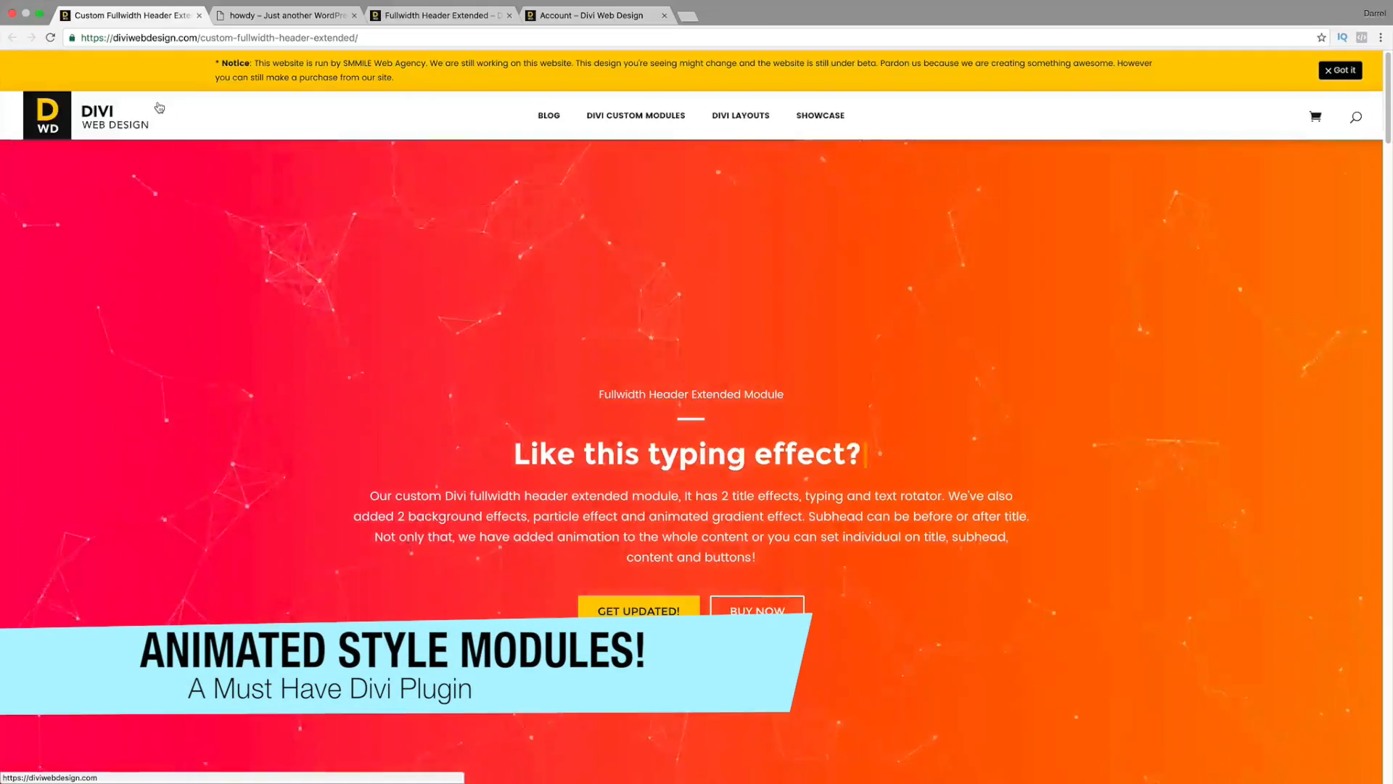
- Reload the Custom Fullwidth Header Extended demo page and examine its header examples from the typing effect down to the Textillate effect
{"action": "left_click", "coordinate": [50, 38]}
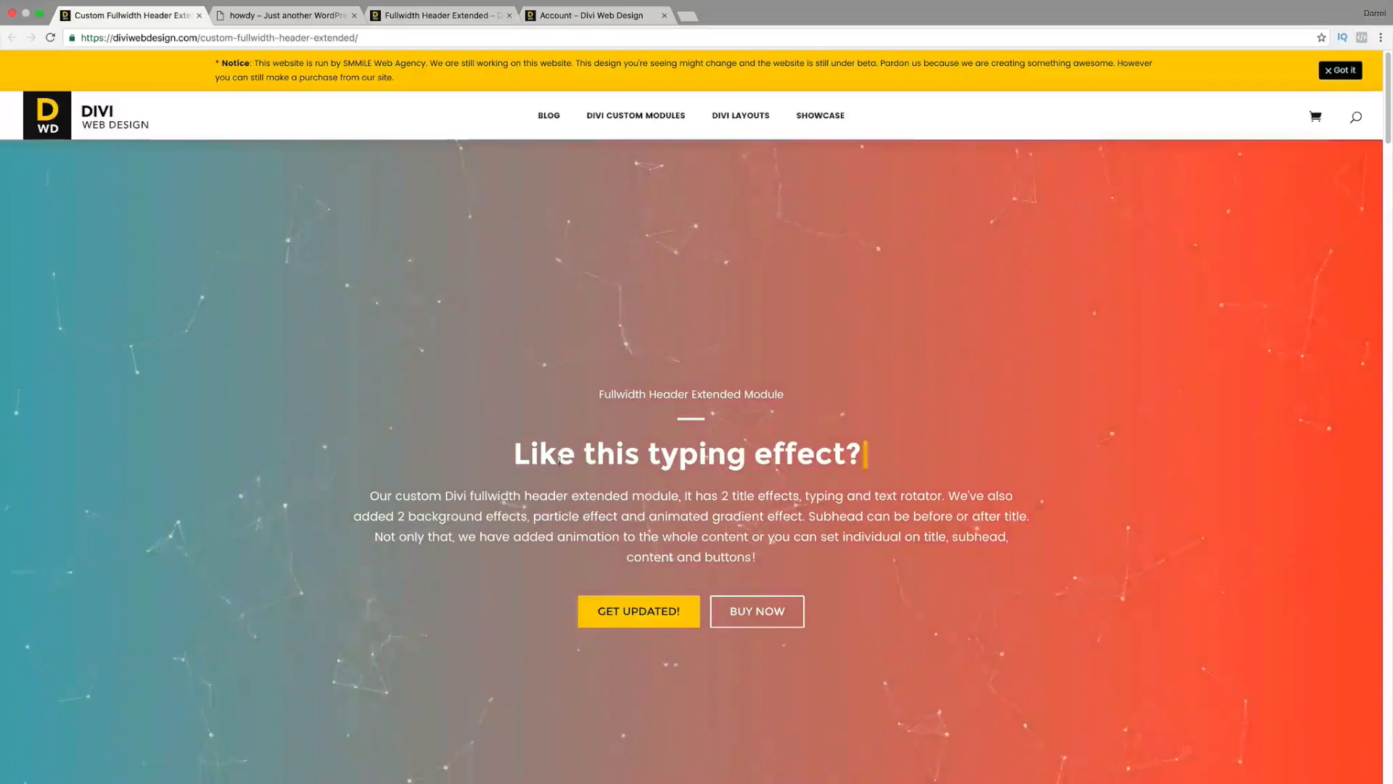
{"action": "left_click_drag", "start_coordinate": [1388, 117], "coordinate": [1385, 226]}
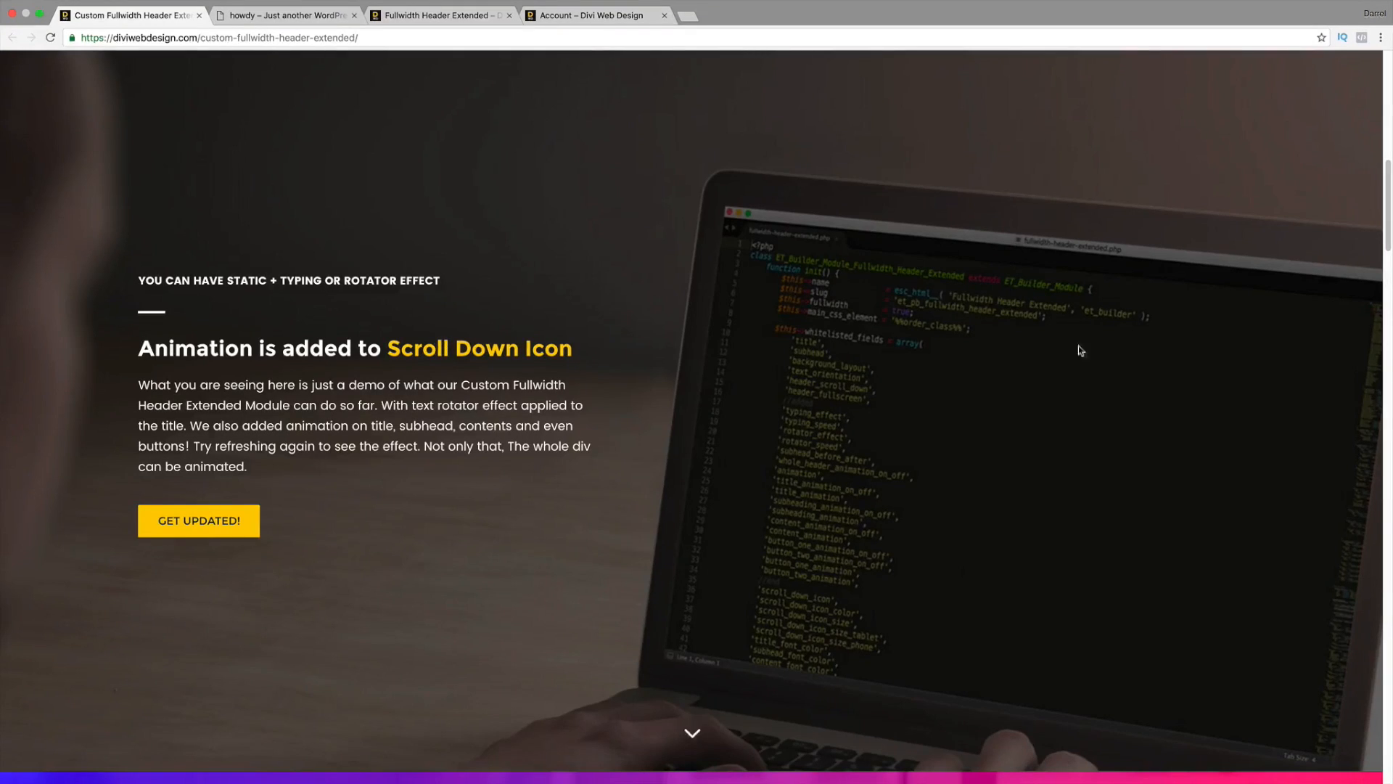
{"action": "left_click", "coordinate": [694, 734]}
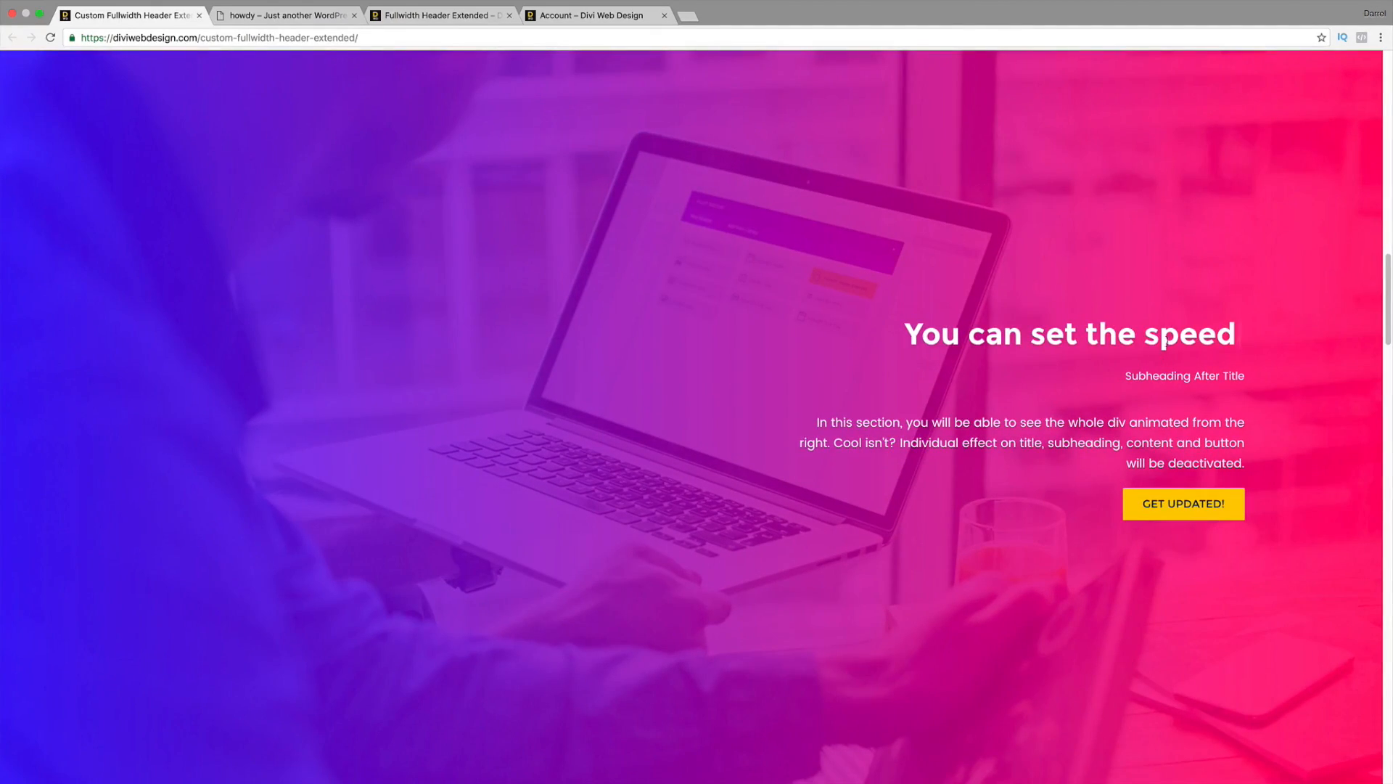
{"action": "left_click_drag", "start_coordinate": [1389, 274], "coordinate": [1390, 430]}
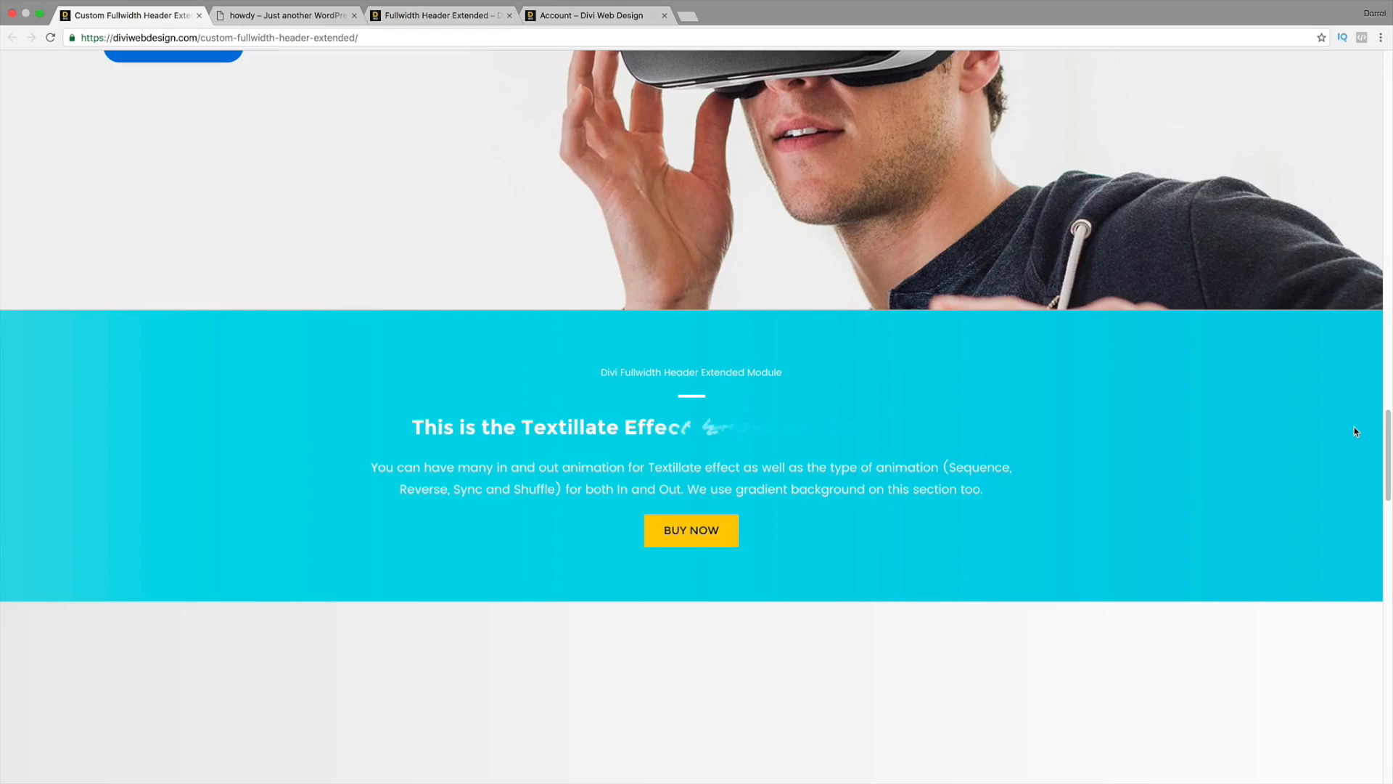
{"action": "scroll", "coordinate": [1389, 434], "scroll_direction": "down", "scroll_amount": 2}
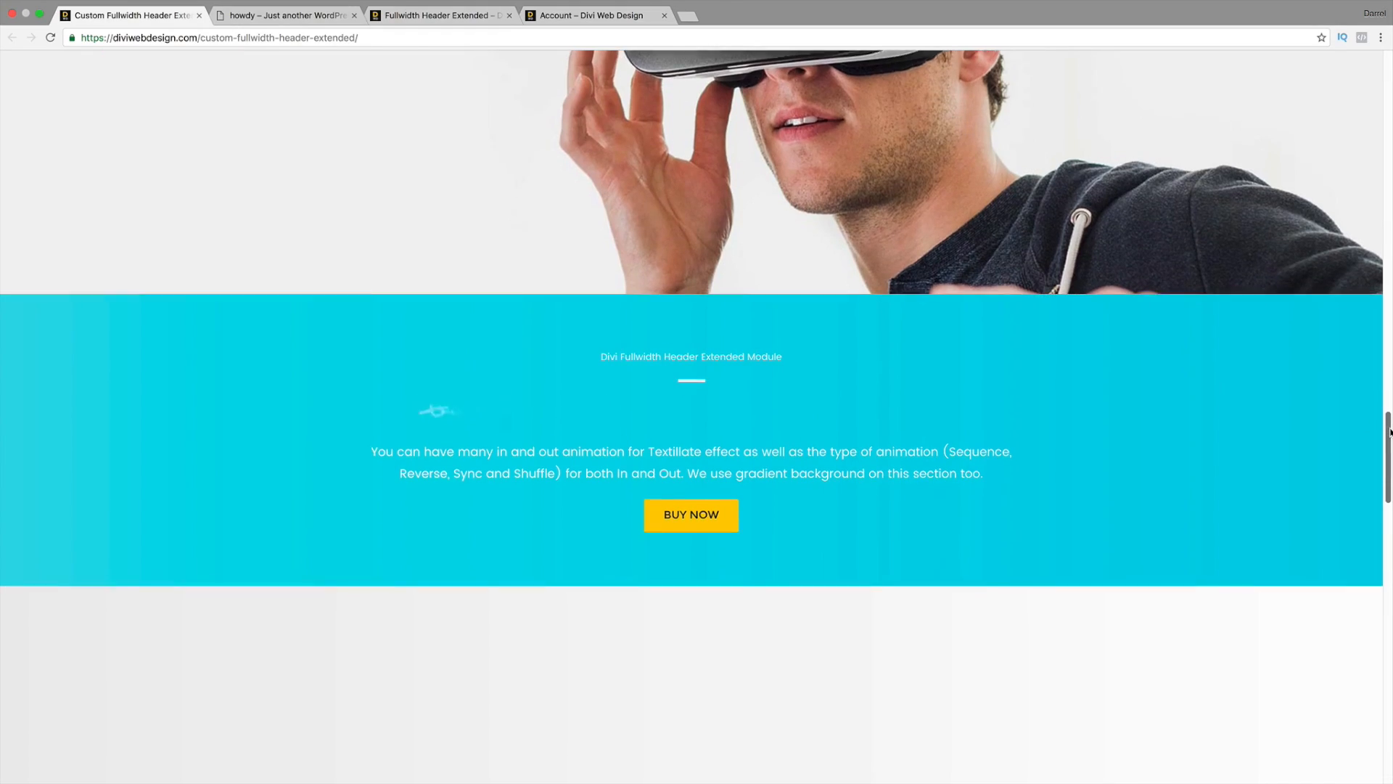
- Examine the TextGIF, search-input and Divi theme header examples on the demo page, and return to its beginning
{"action": "left_click_drag", "start_coordinate": [1389, 434], "coordinate": [1389, 500]}
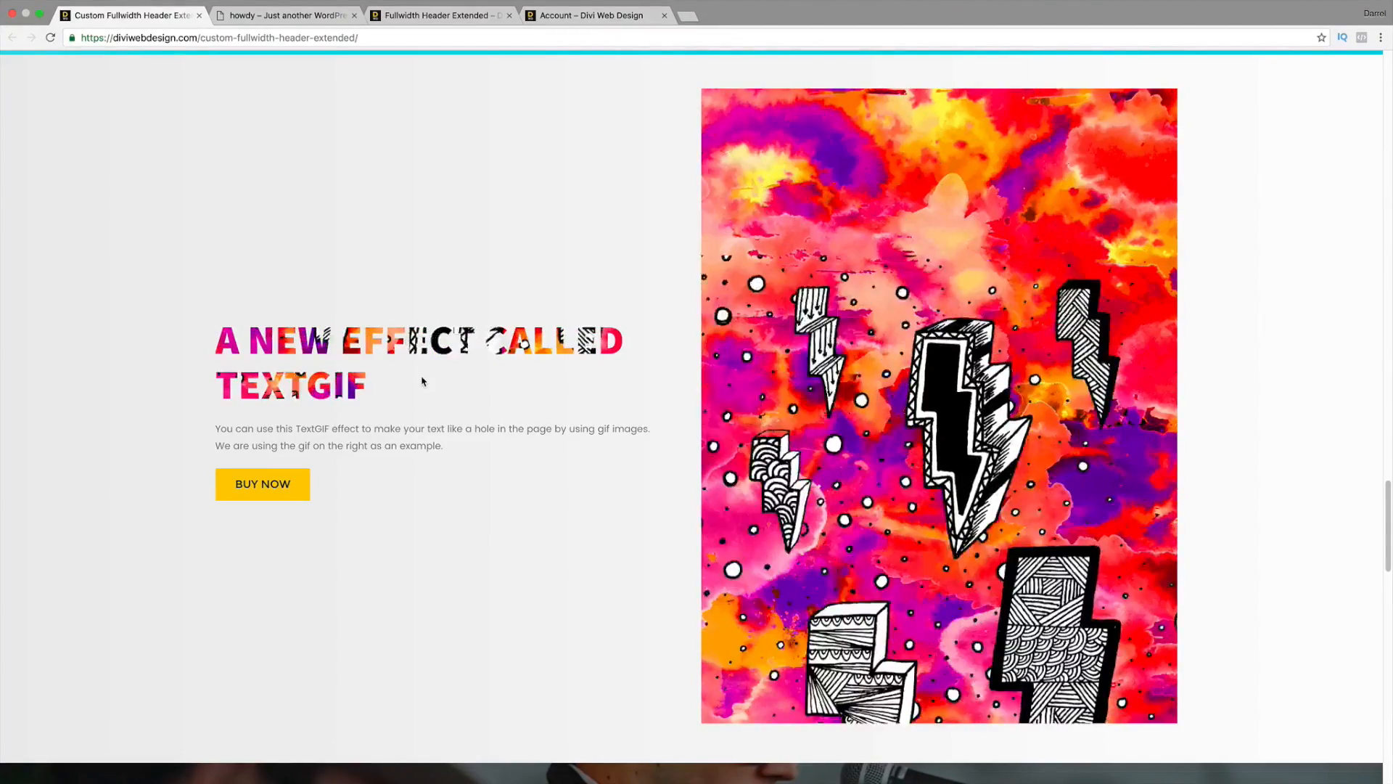
{"action": "scroll", "coordinate": [436, 378], "scroll_direction": "down", "scroll_amount": 5}
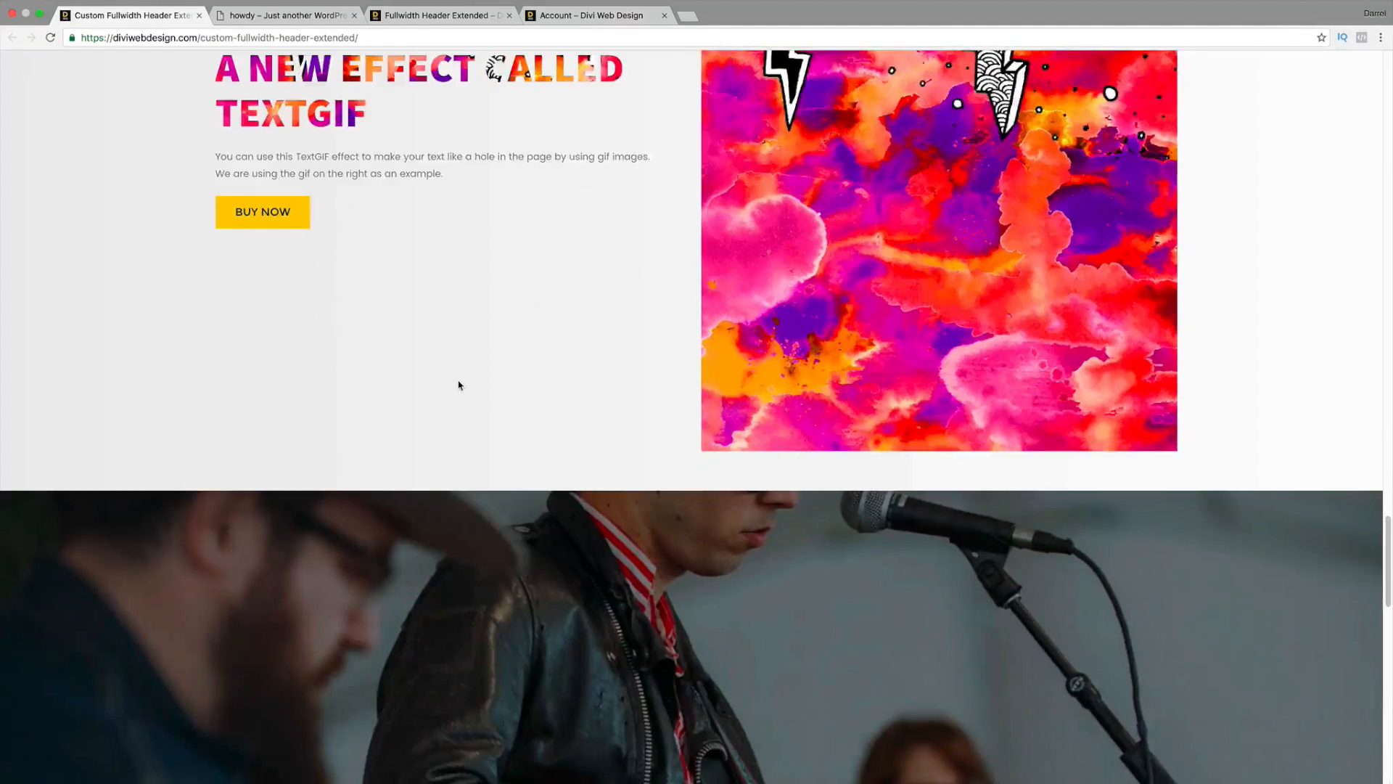
{"action": "scroll", "coordinate": [458, 386], "scroll_direction": "down", "scroll_amount": 4}
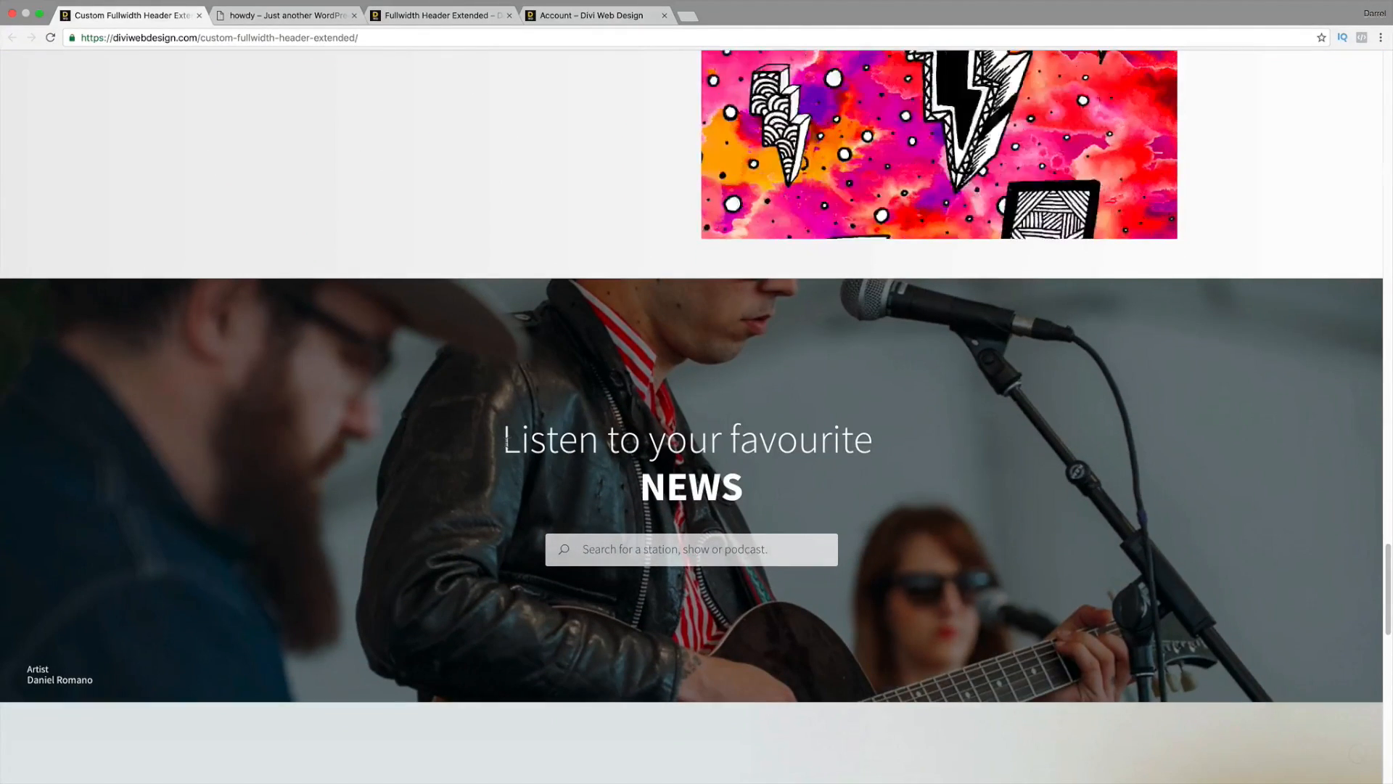
{"action": "scroll", "coordinate": [507, 441], "scroll_direction": "down", "scroll_amount": 1}
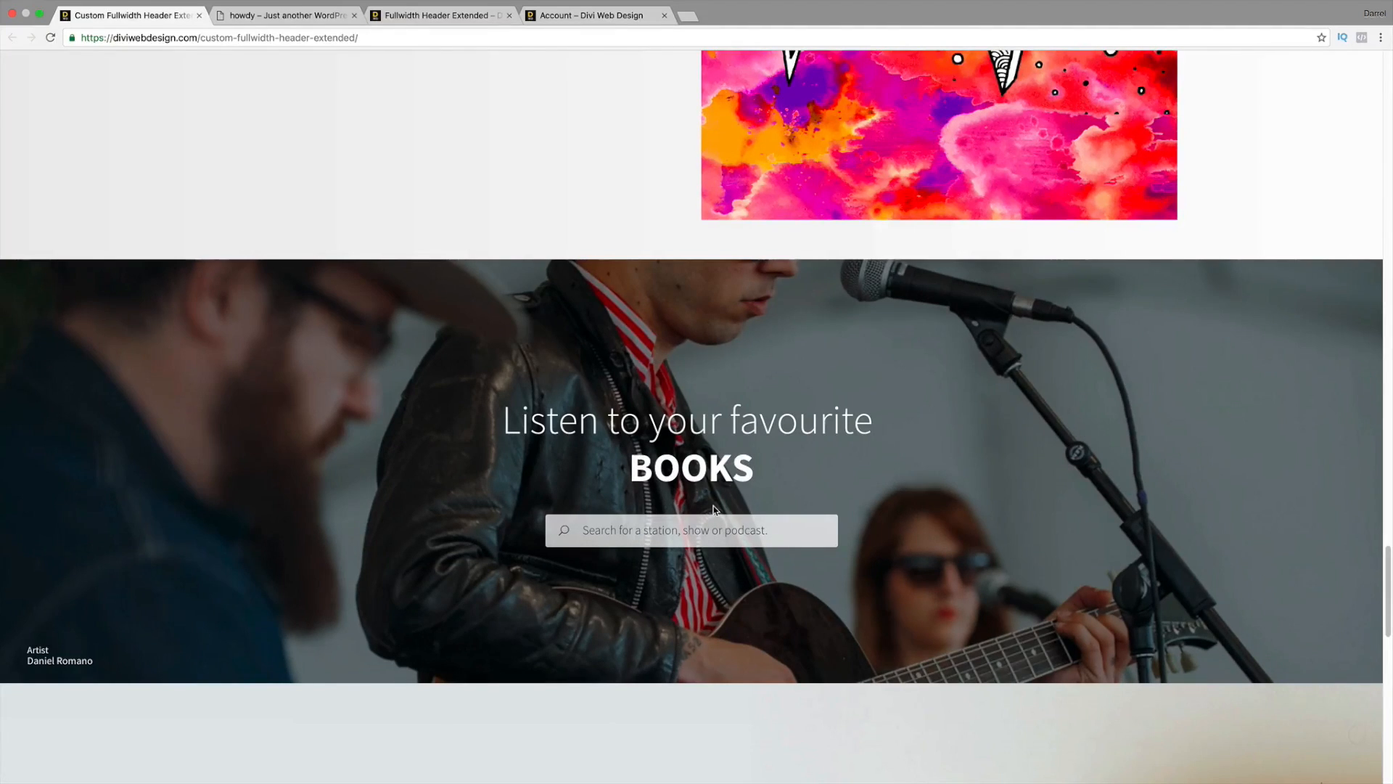
{"action": "scroll", "coordinate": [714, 508], "scroll_direction": "down", "scroll_amount": 5}
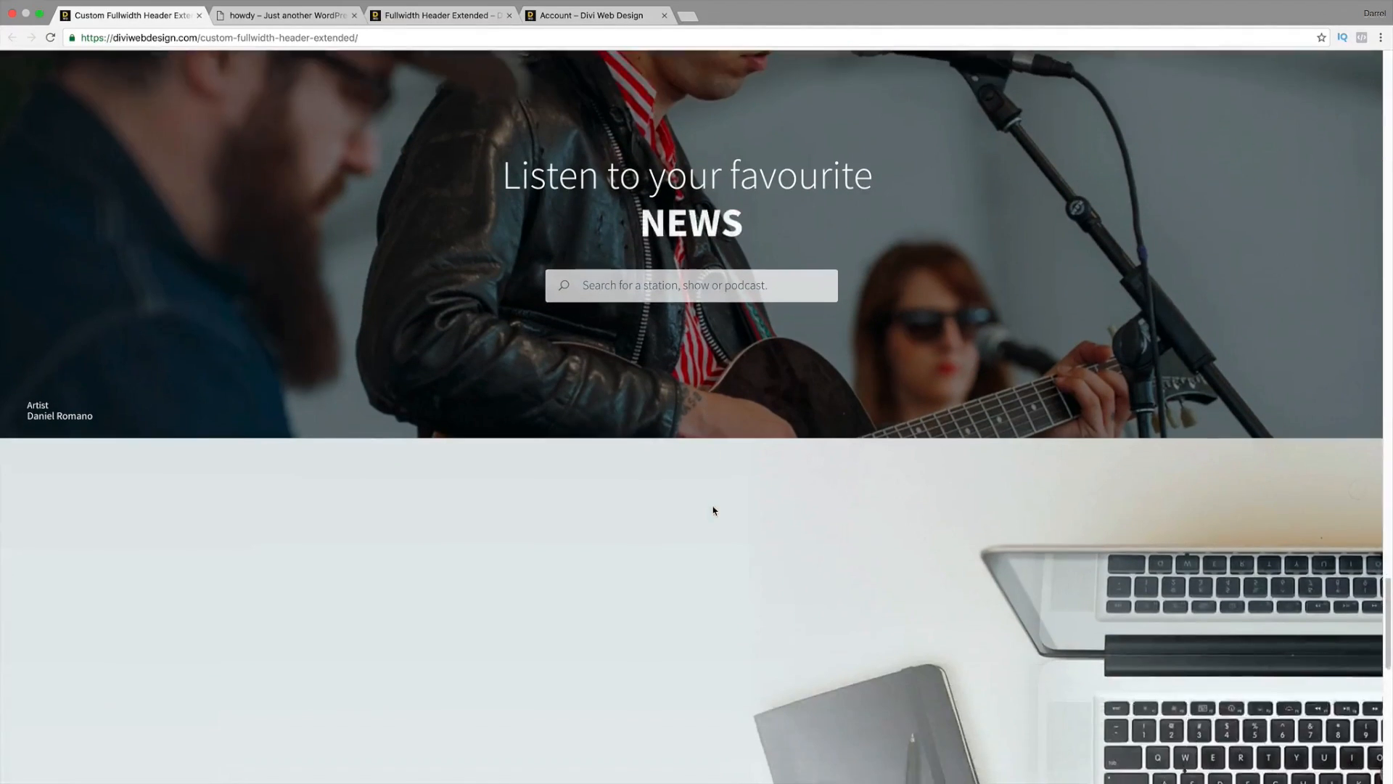
{"action": "scroll", "coordinate": [713, 510], "scroll_direction": "down", "scroll_amount": 6}
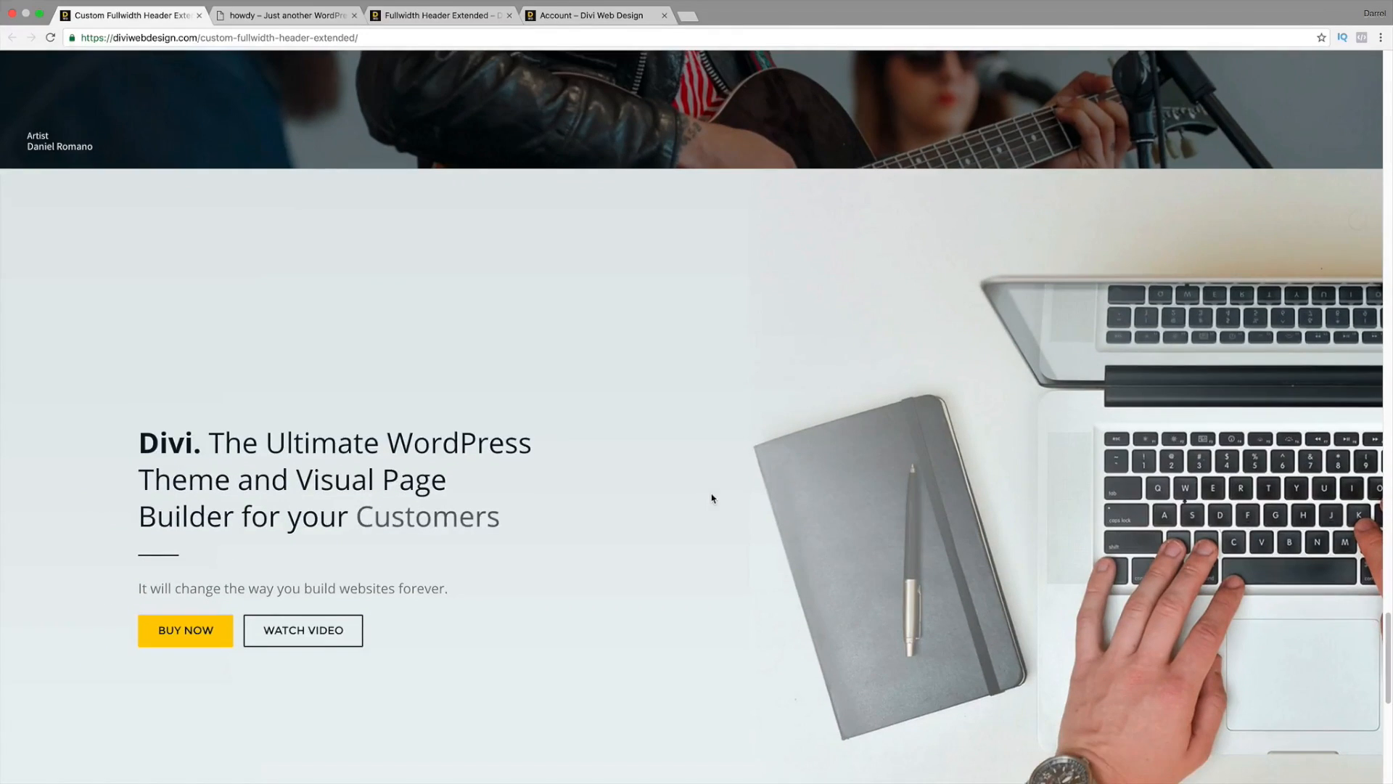
{"action": "scroll", "coordinate": [522, 535], "scroll_direction": "down", "scroll_amount": 1}
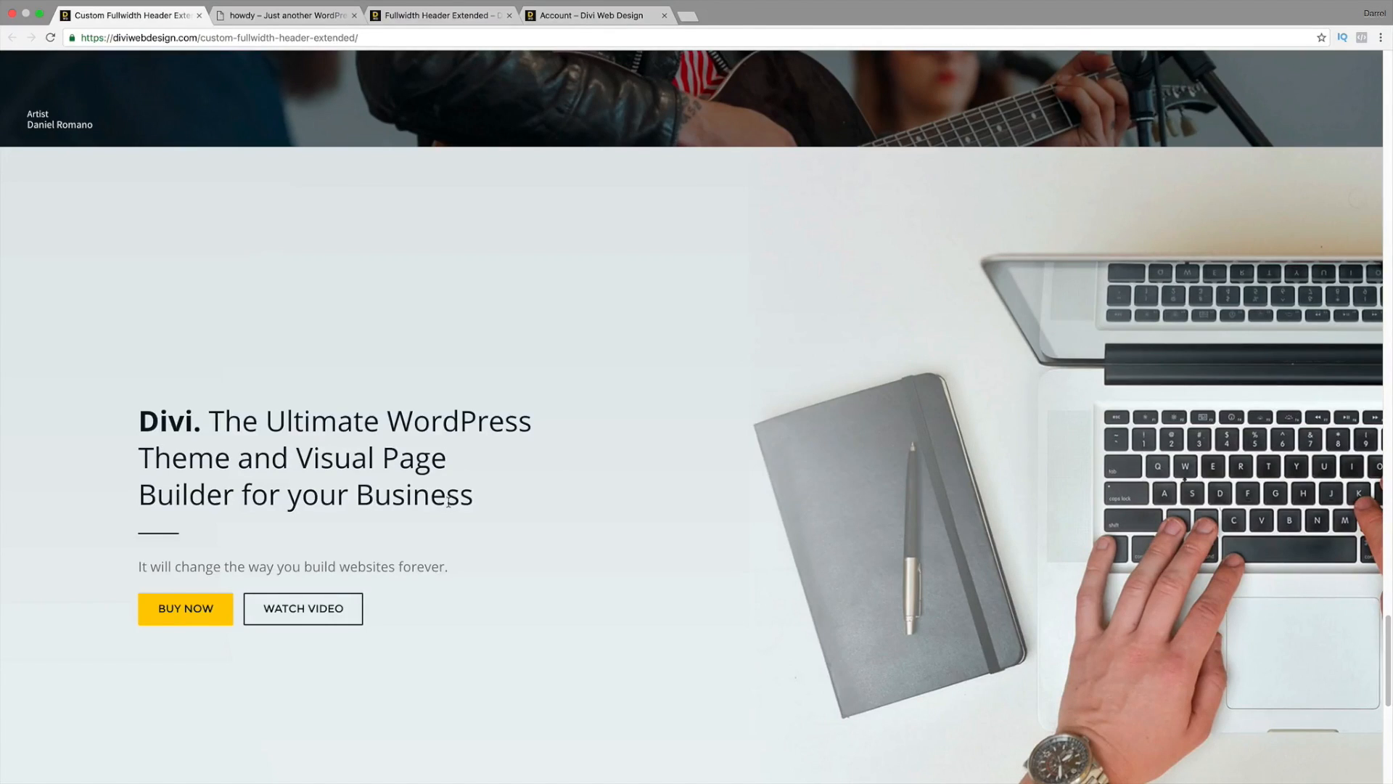
{"action": "scroll", "coordinate": [479, 500], "scroll_direction": "up", "scroll_amount": 20}
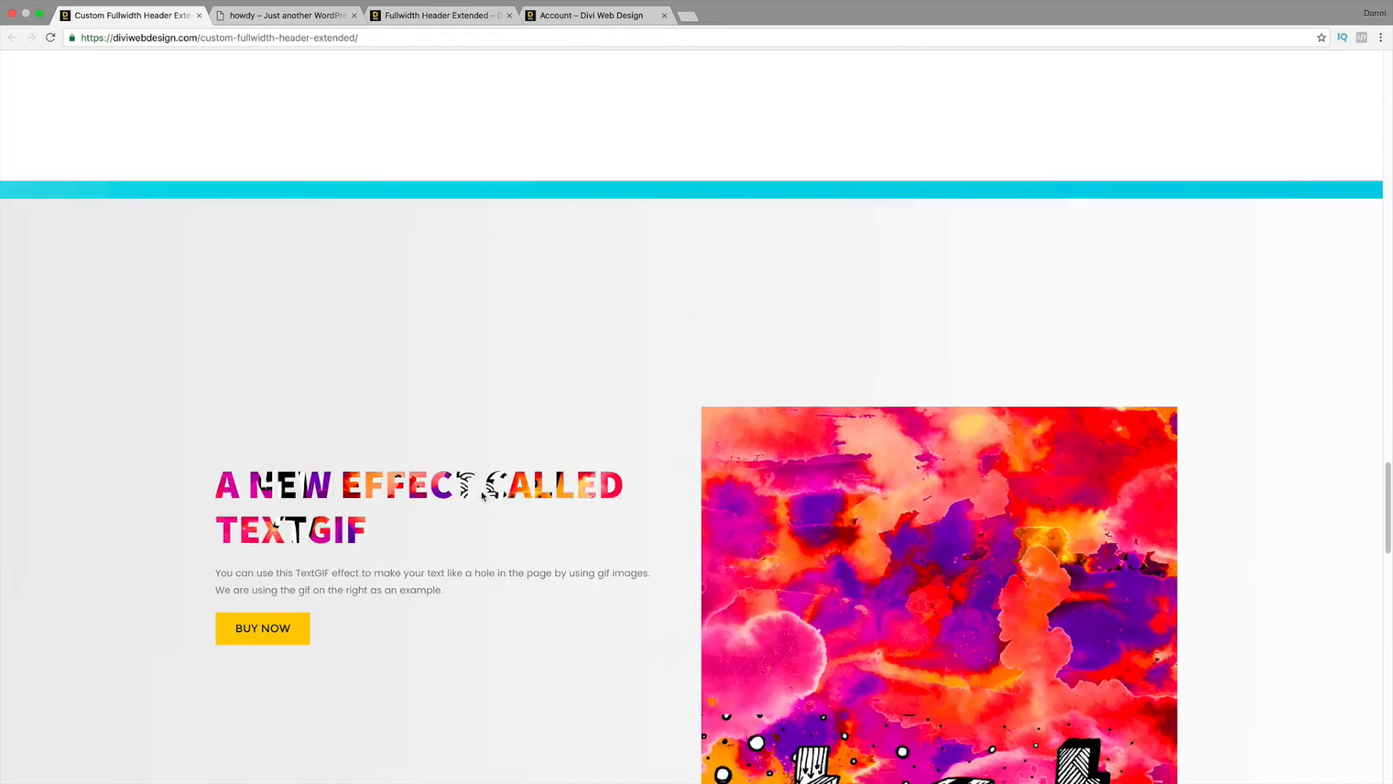
{"action": "scroll", "coordinate": [480, 496], "scroll_direction": "up", "scroll_amount": 10}
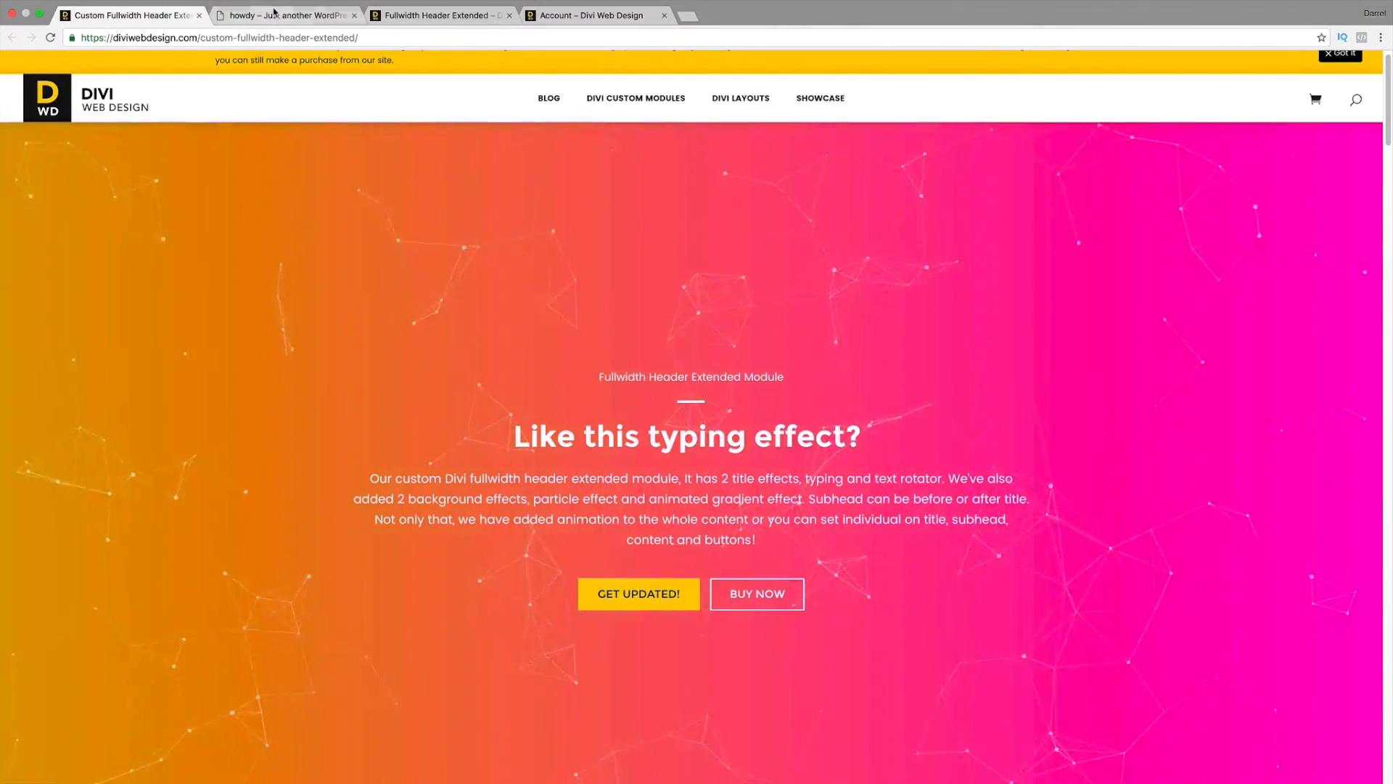
- Switch to the howdy WordPress site, reload it, and examine its three animated full-width headers
{"action": "left_click", "coordinate": [275, 12]}
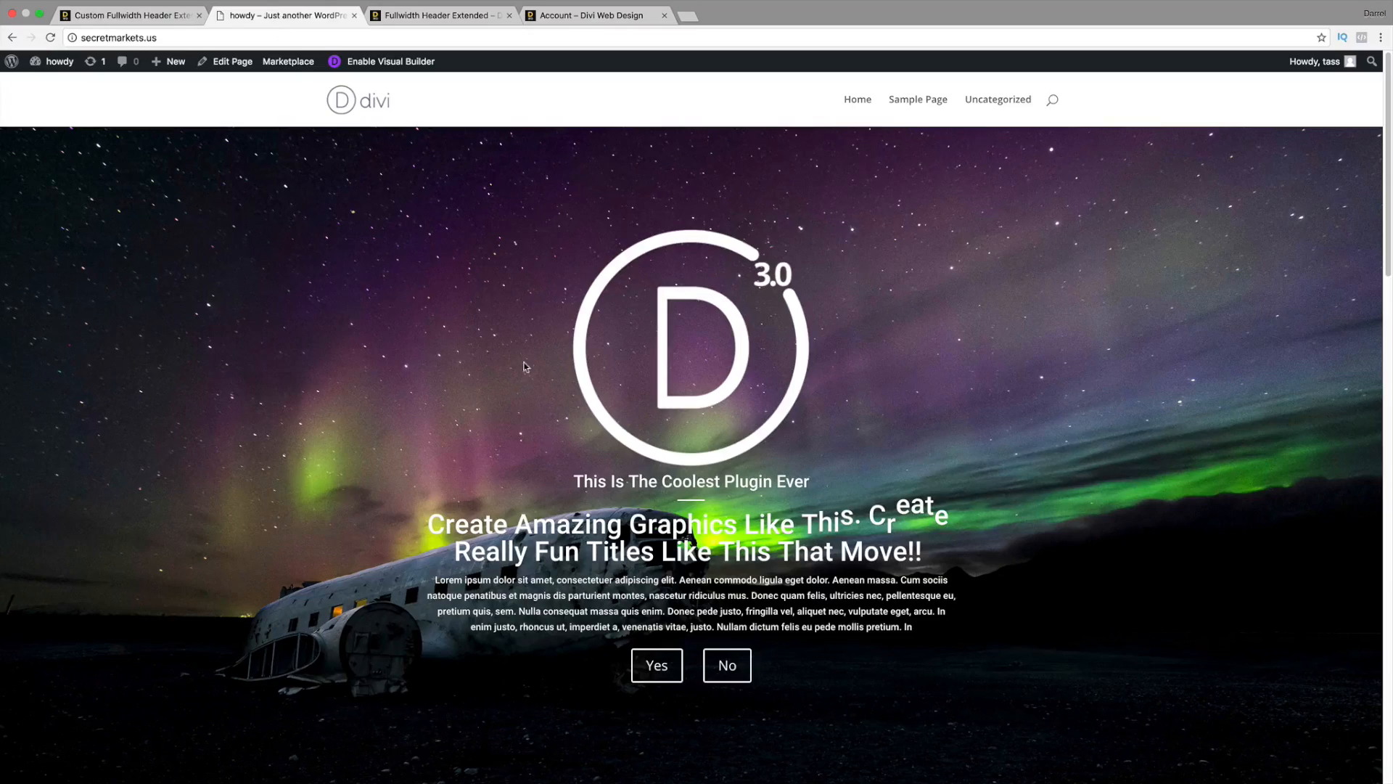
{"action": "left_click", "coordinate": [50, 37]}
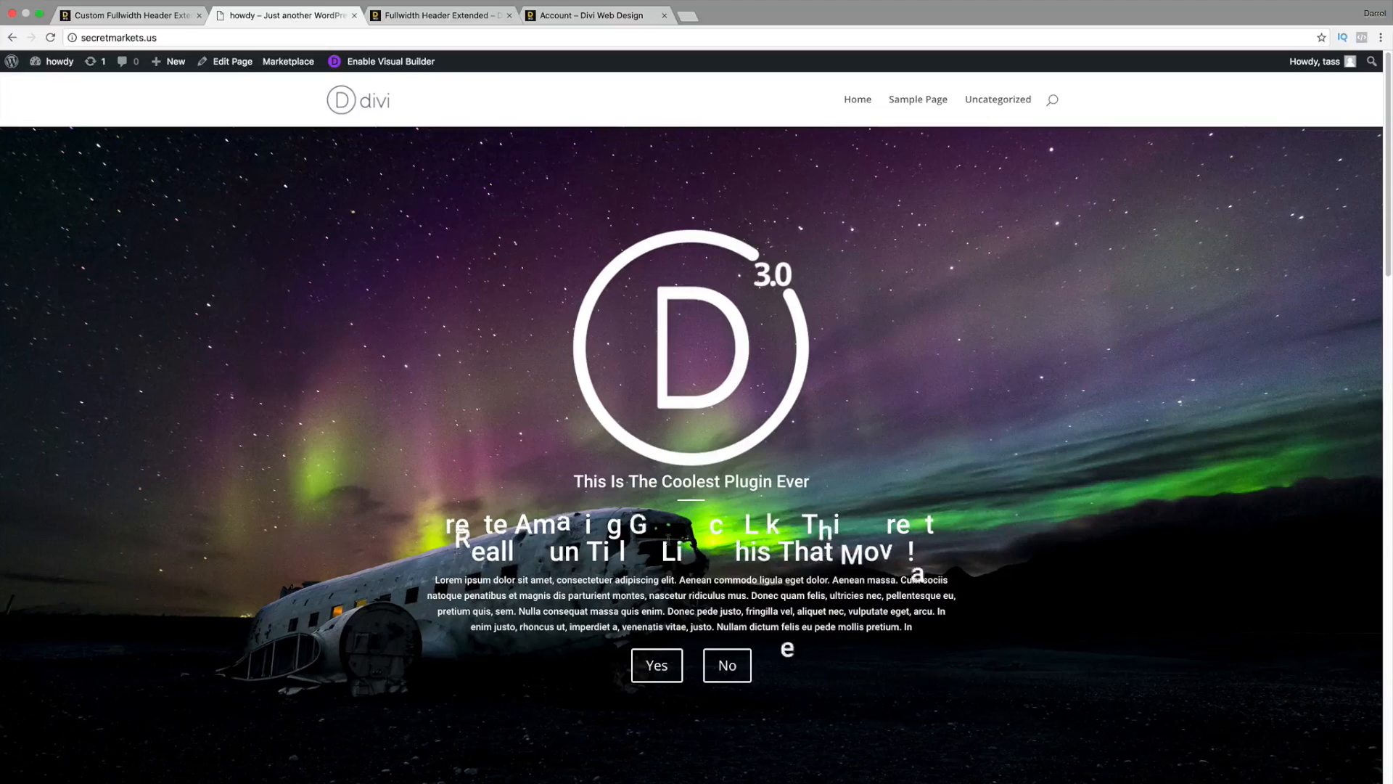
{"action": "scroll", "coordinate": [664, 539], "scroll_direction": "down", "scroll_amount": 10}
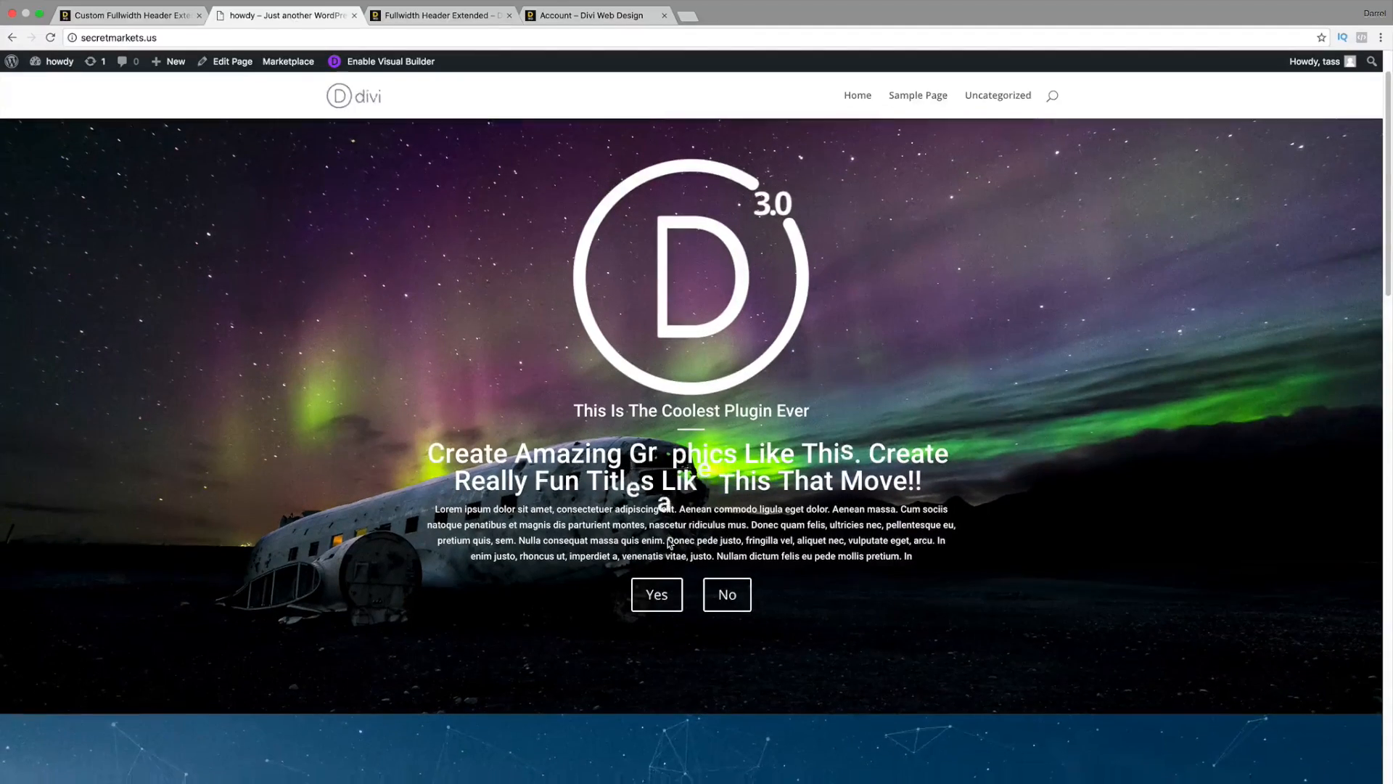
{"action": "scroll", "coordinate": [664, 539], "scroll_direction": "down", "scroll_amount": 2}
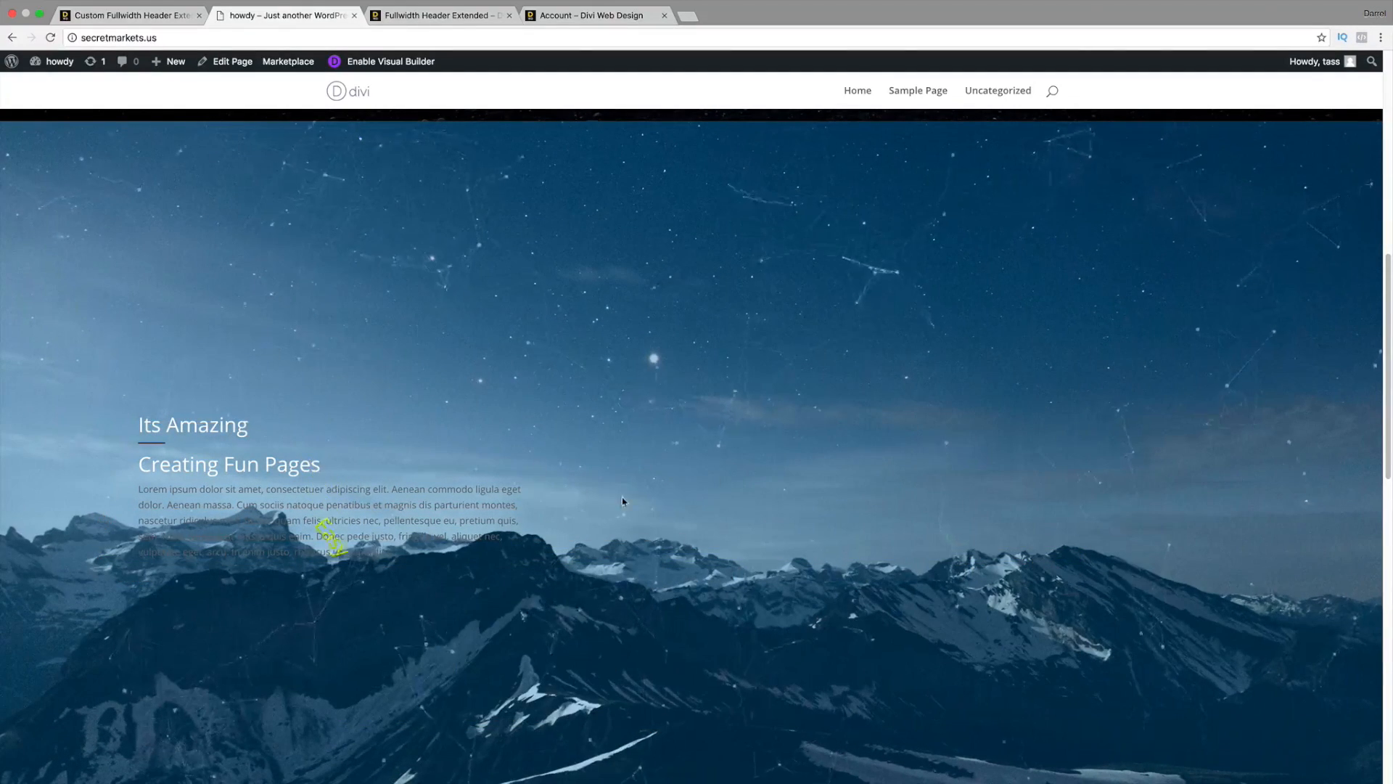
{"action": "scroll", "coordinate": [360, 481], "scroll_direction": "down", "scroll_amount": 1}
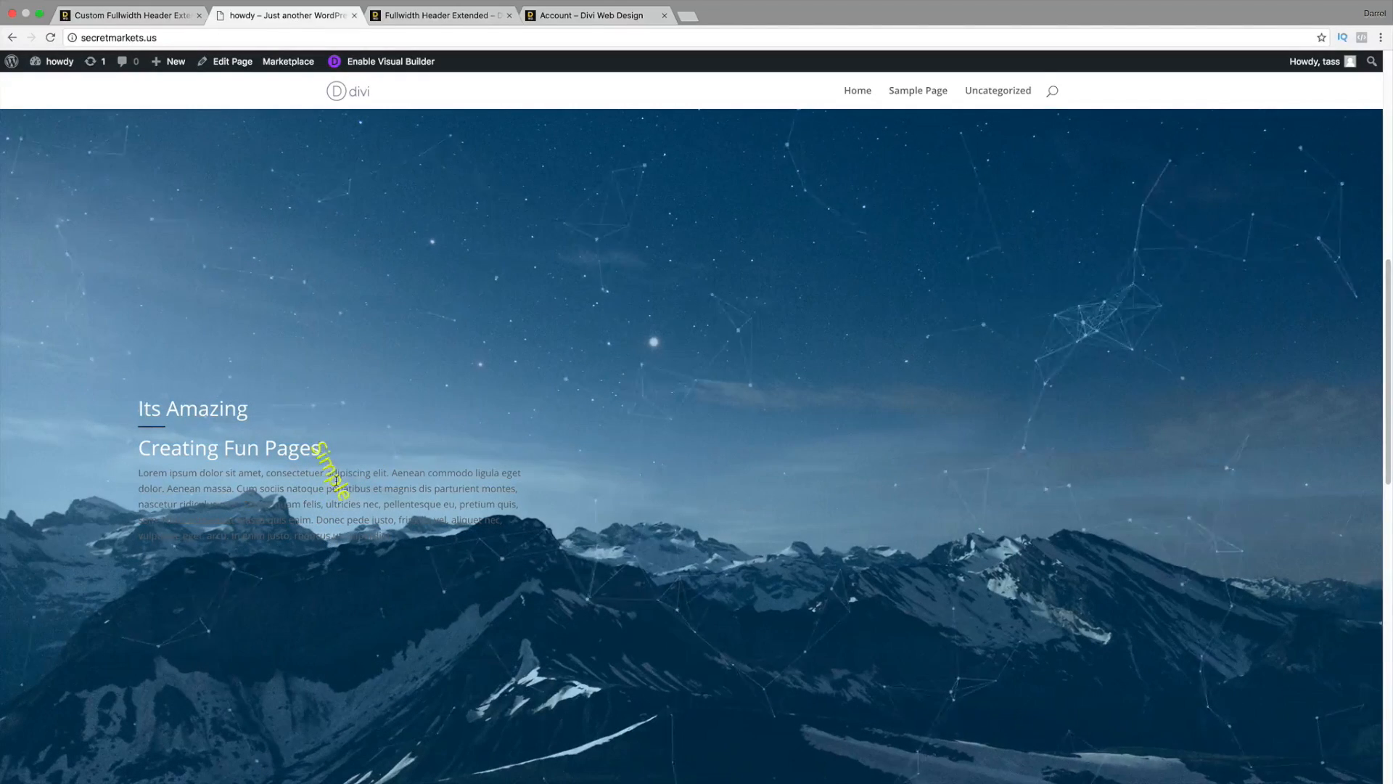
{"action": "scroll", "coordinate": [336, 481], "scroll_direction": "down", "scroll_amount": 6}
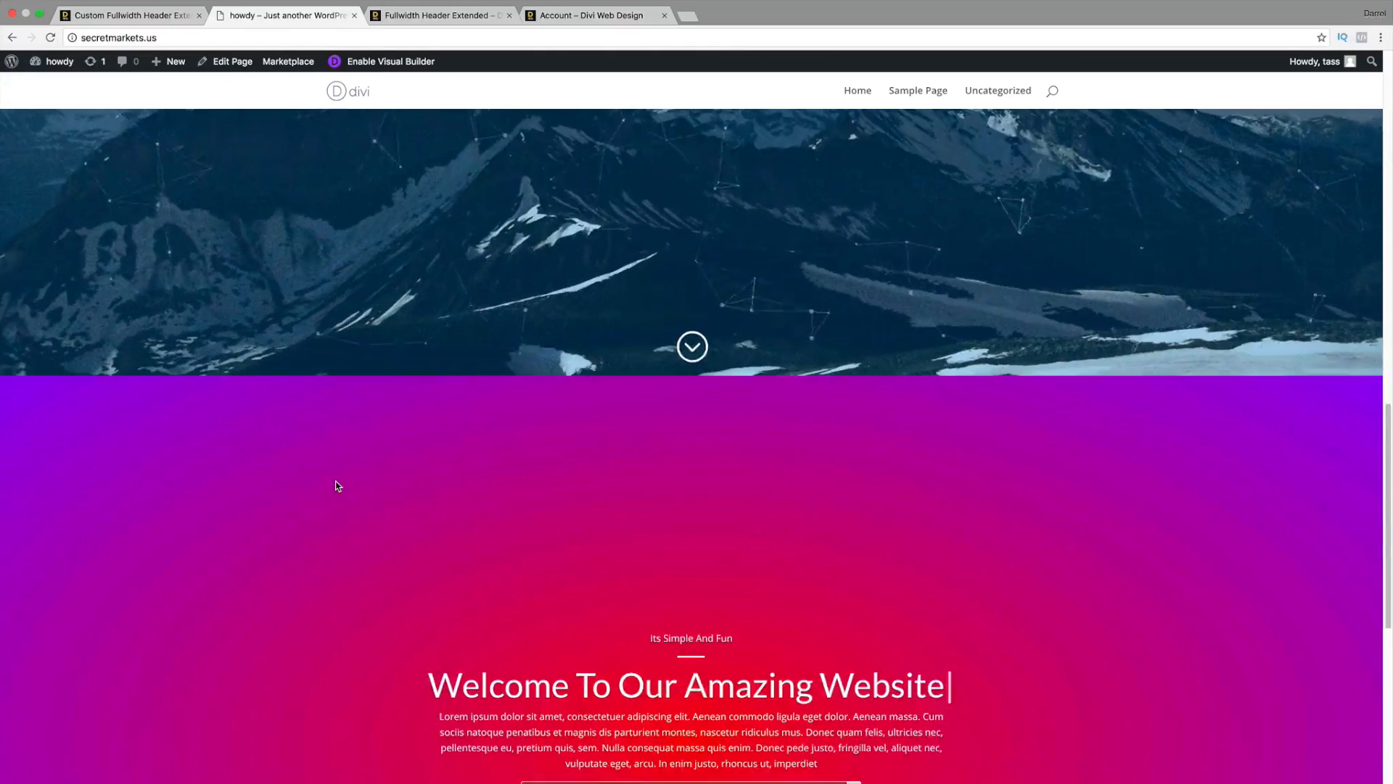
{"action": "scroll", "coordinate": [335, 481], "scroll_direction": "down", "scroll_amount": 4}
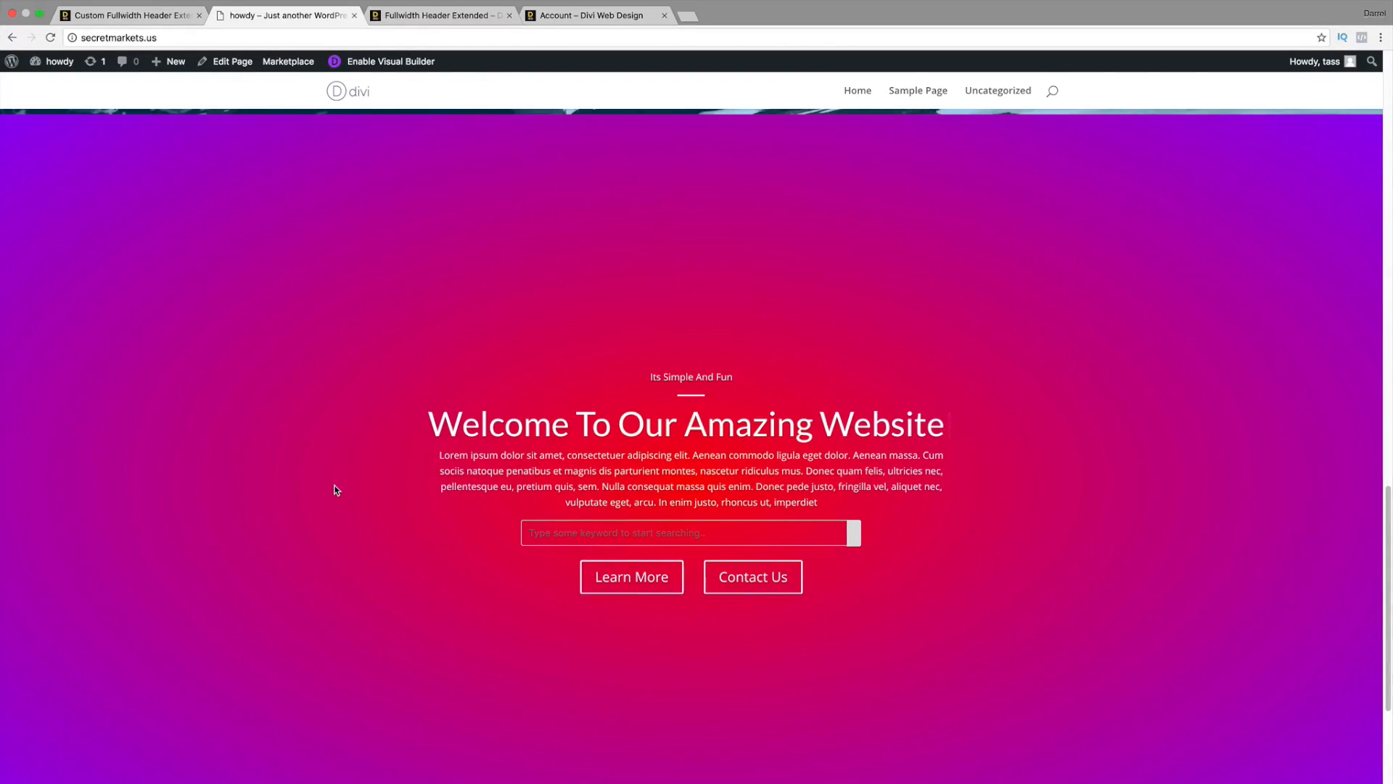
{"action": "scroll", "coordinate": [334, 487], "scroll_direction": "down", "scroll_amount": 1}
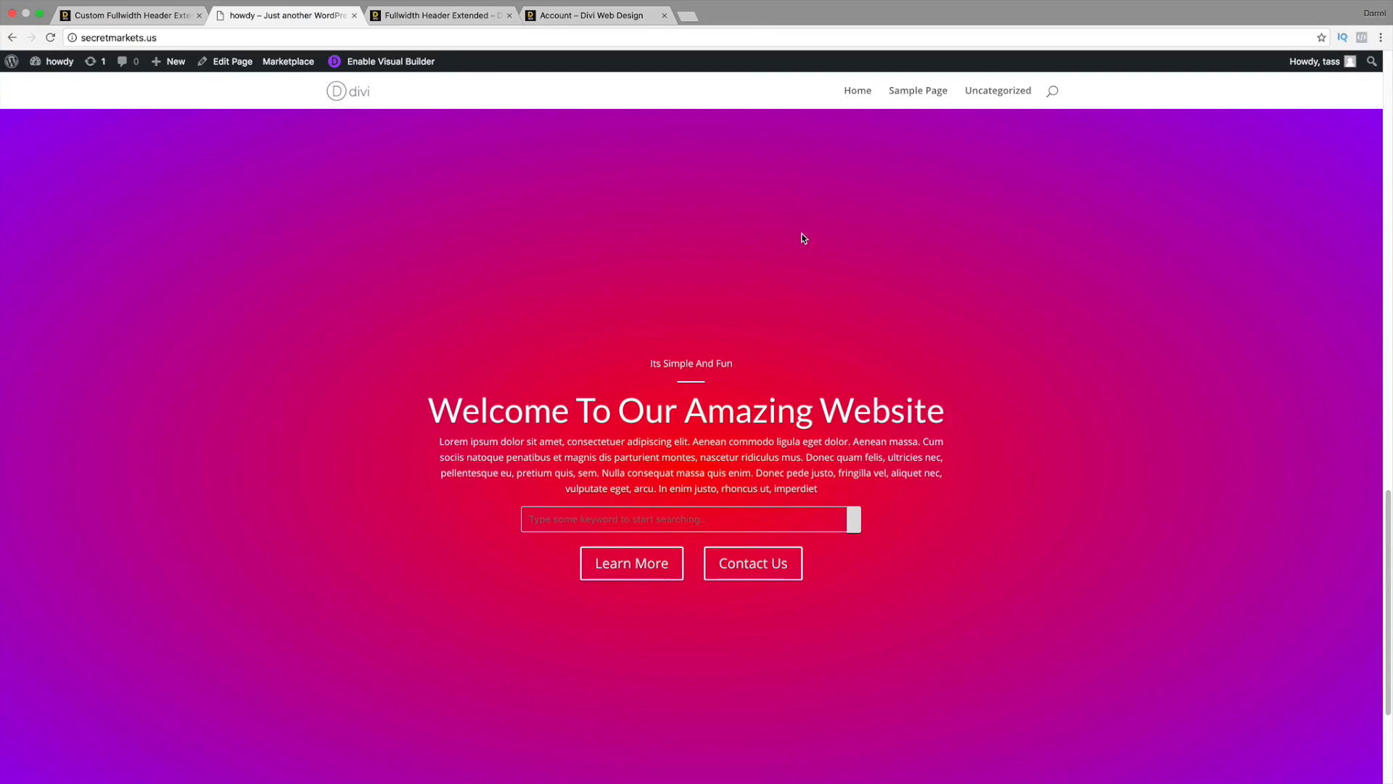
- Switch to the Fullwidth Header Extended product page and read its description and the title effects list, highlighting the effect headings
{"action": "left_click", "coordinate": [475, 16]}
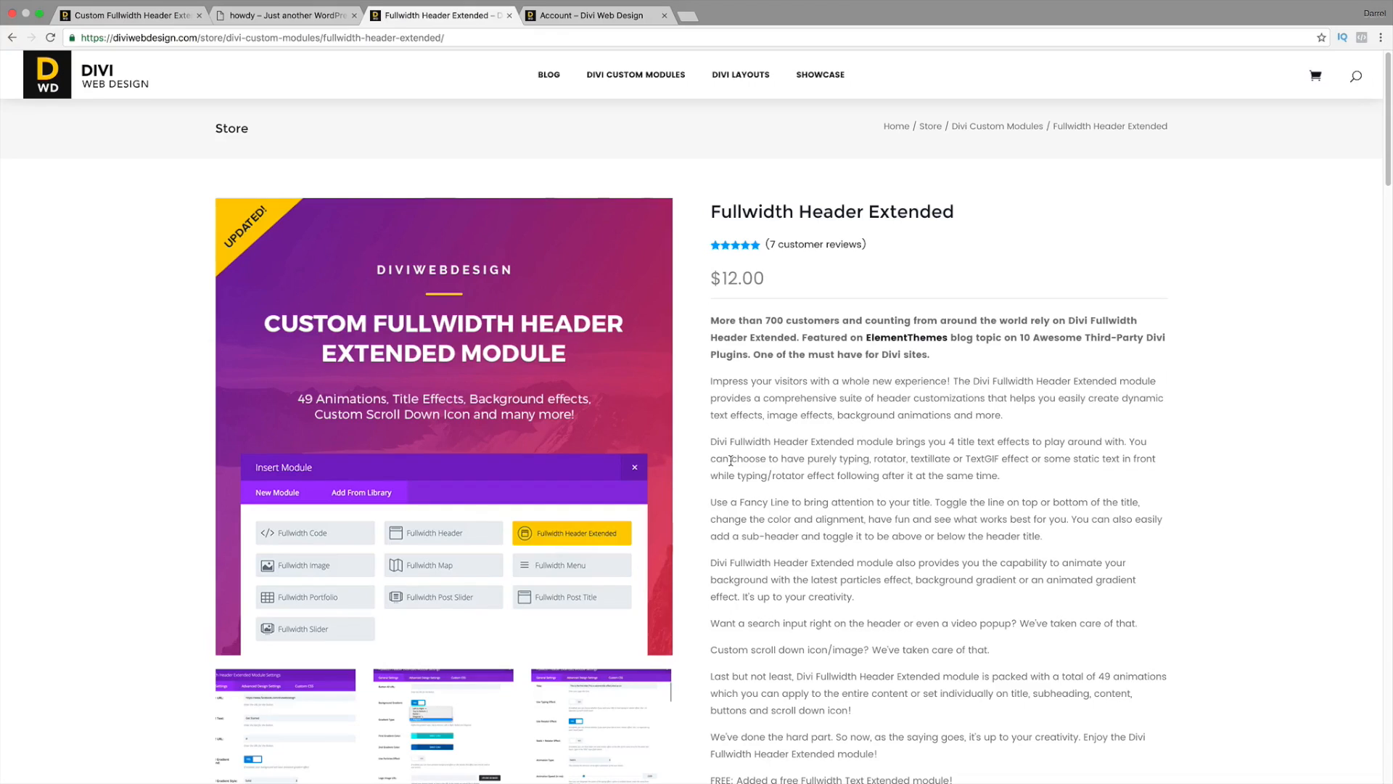
{"action": "scroll", "coordinate": [731, 460], "scroll_direction": "down", "scroll_amount": 3}
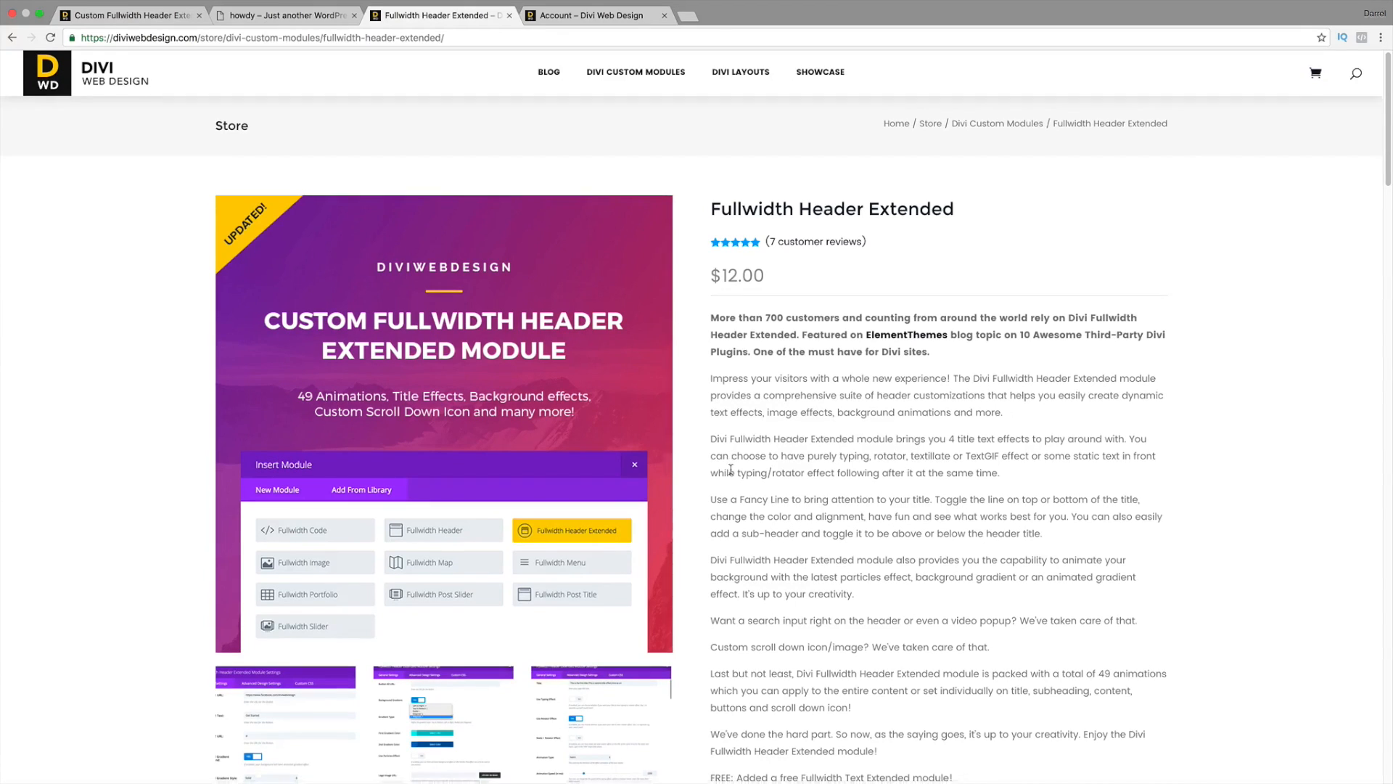
{"action": "scroll", "coordinate": [731, 470], "scroll_direction": "down", "scroll_amount": 3}
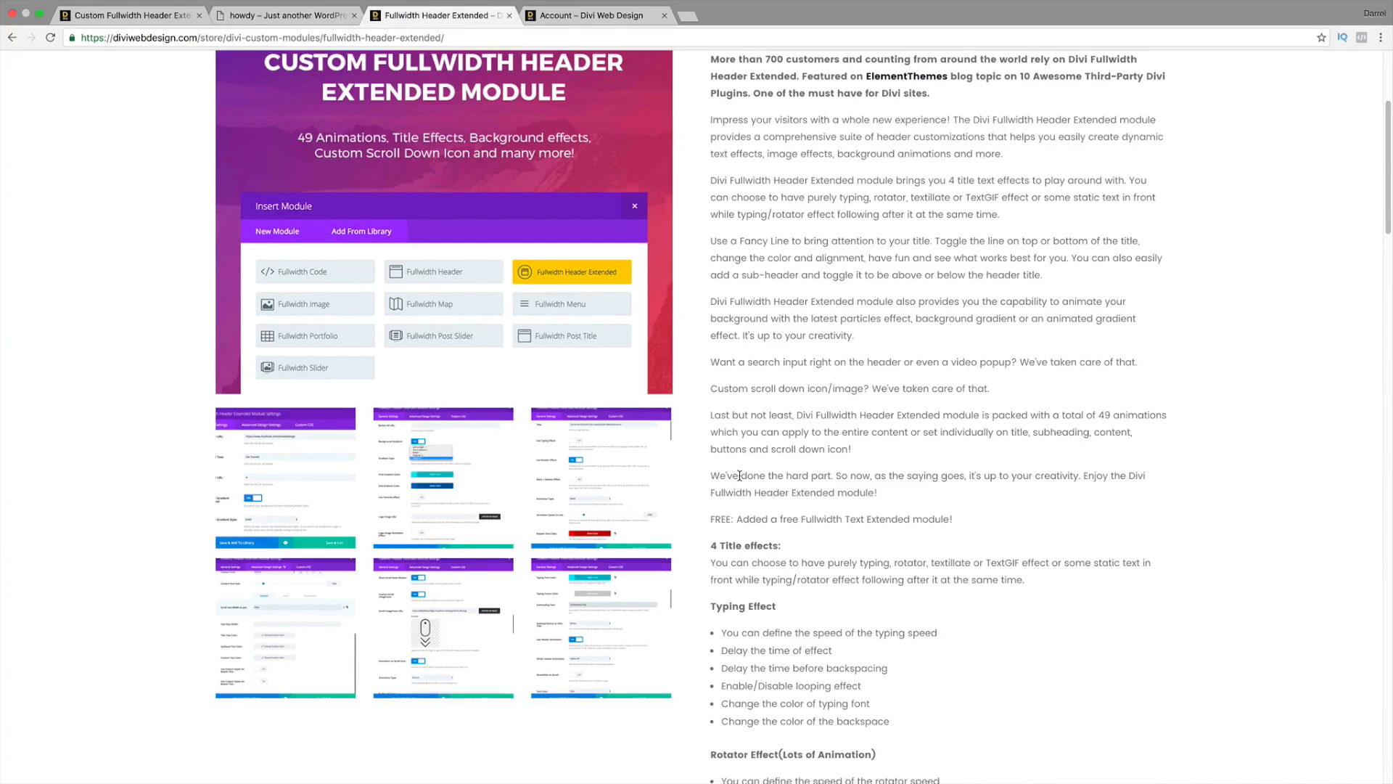
{"action": "scroll", "coordinate": [756, 500], "scroll_direction": "down", "scroll_amount": 1}
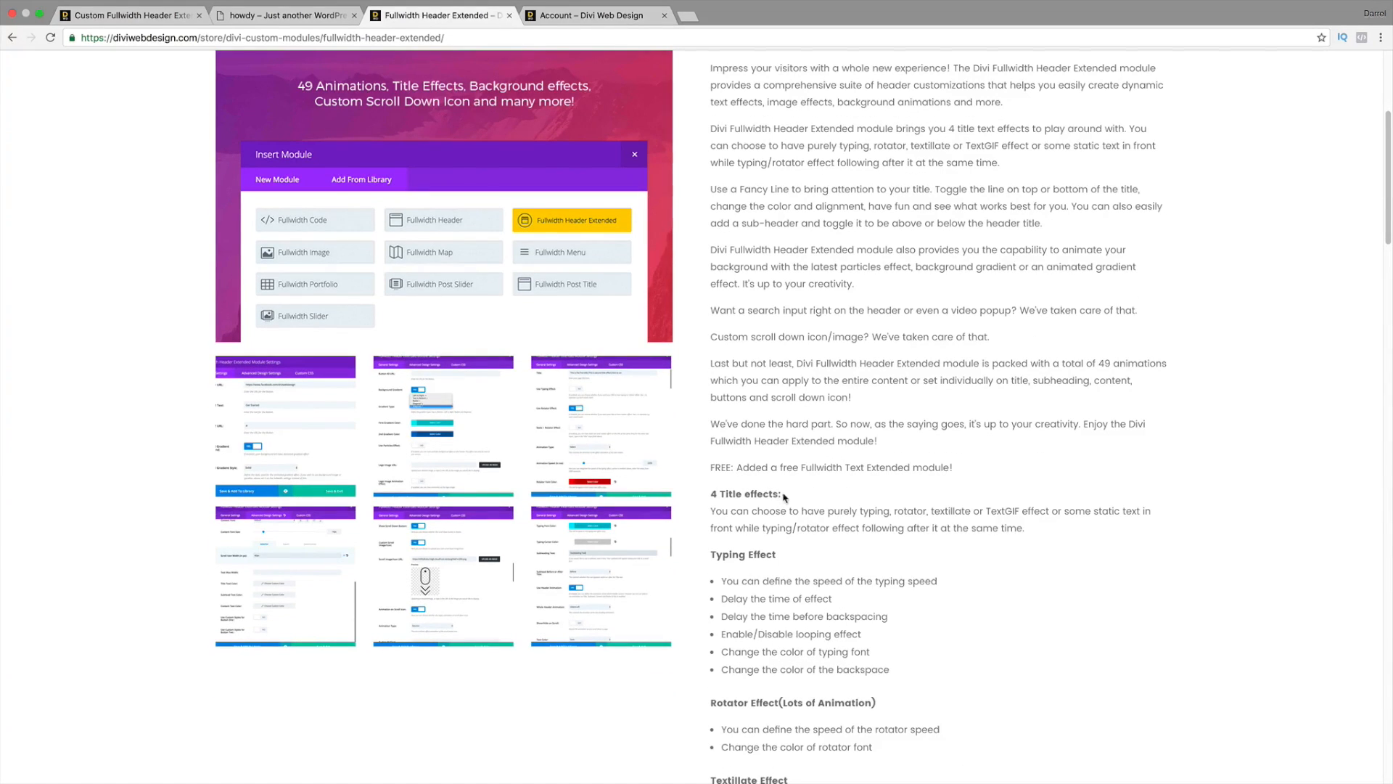
{"action": "left_click_drag", "start_coordinate": [786, 495], "coordinate": [719, 498]}
{"action": "scroll", "coordinate": [718, 497], "scroll_direction": "down", "scroll_amount": 1}
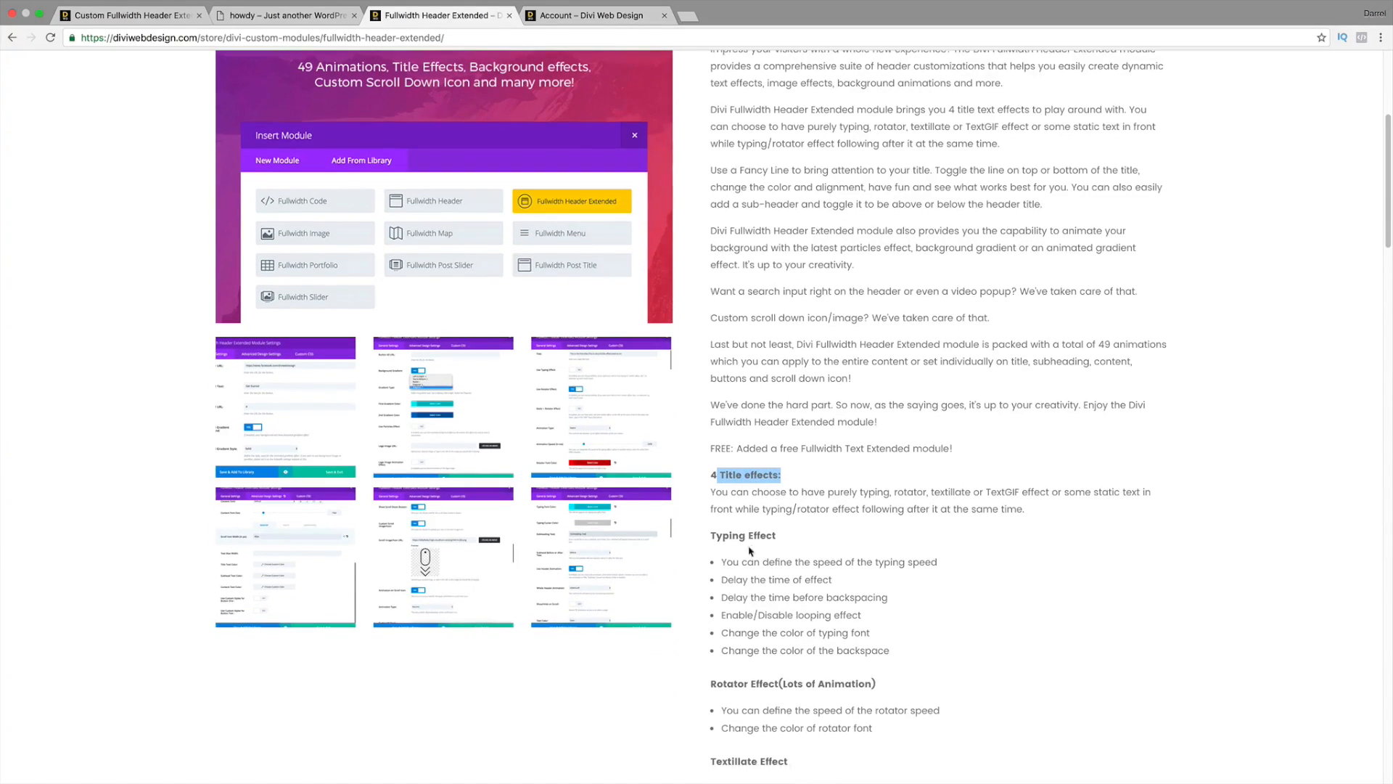
{"action": "left_click_drag", "start_coordinate": [778, 534], "coordinate": [733, 535]}
{"action": "scroll", "coordinate": [738, 540], "scroll_direction": "down", "scroll_amount": 1}
{"action": "scroll", "coordinate": [738, 541], "scroll_direction": "down", "scroll_amount": 3}
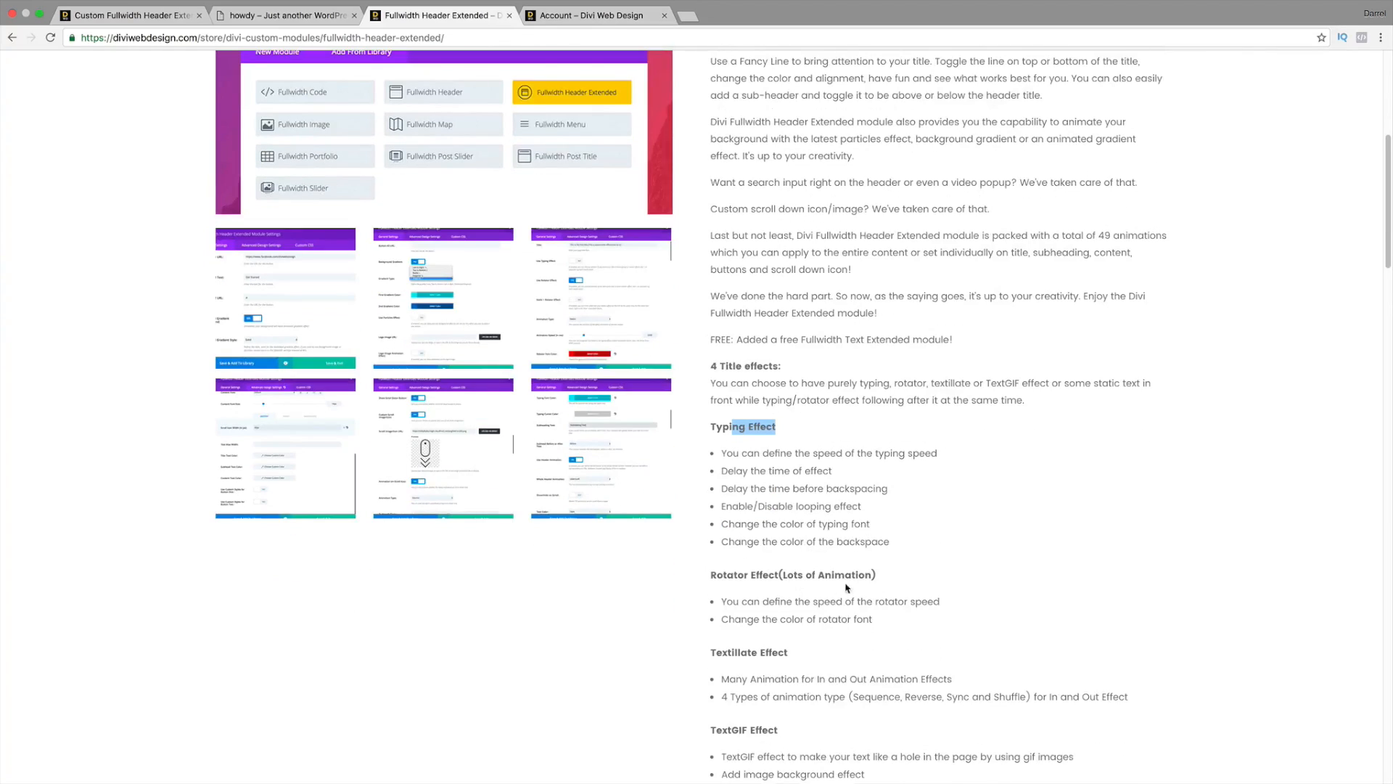
{"action": "left_click_drag", "start_coordinate": [789, 597], "coordinate": [712, 605]}
{"action": "scroll", "coordinate": [734, 603], "scroll_direction": "down", "scroll_amount": 1}
{"action": "left_click", "coordinate": [757, 608]}
{"action": "scroll", "coordinate": [757, 608], "scroll_direction": "down", "scroll_amount": 3}
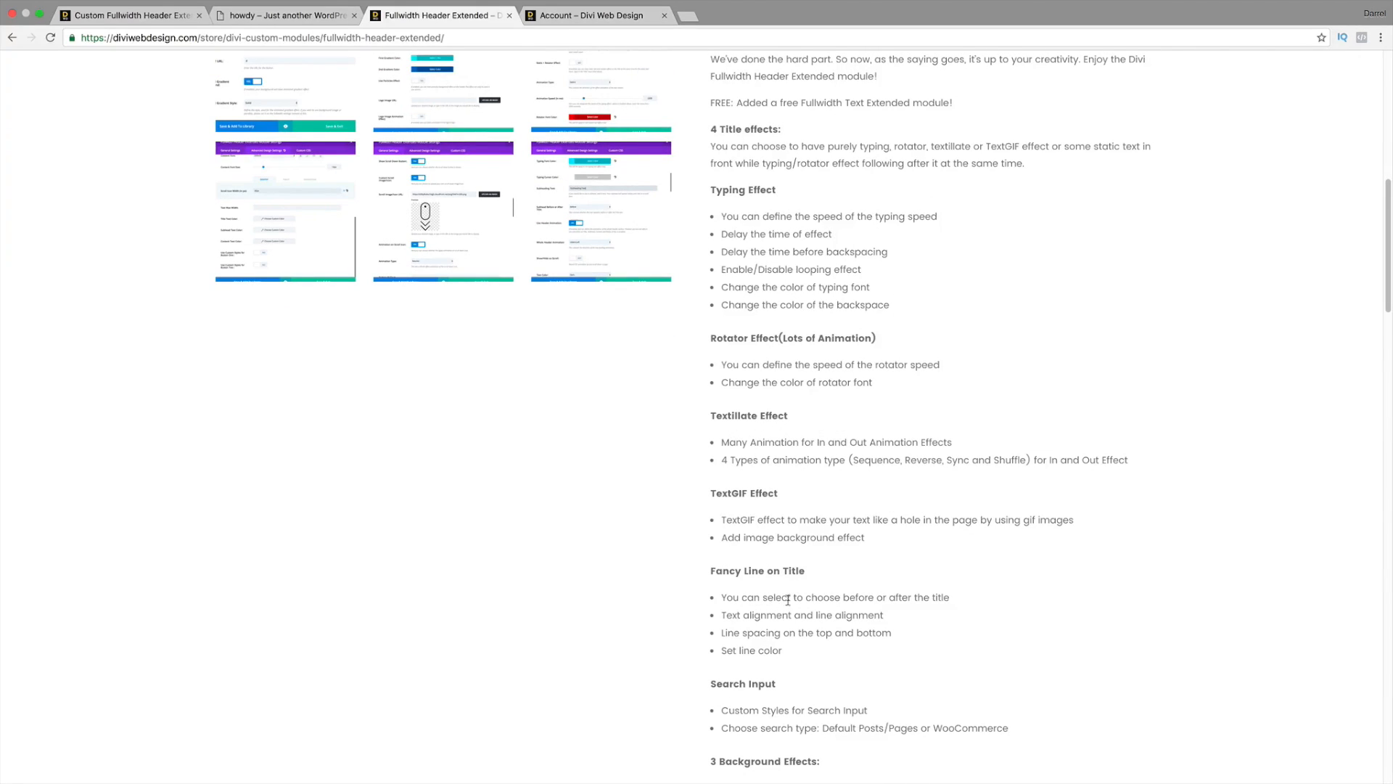
- Read the product's background effects and animation features, highlighting "Particles Background Effect" and "49 Animations to choose from:"
{"action": "scroll", "coordinate": [772, 595], "scroll_direction": "down", "scroll_amount": 4}
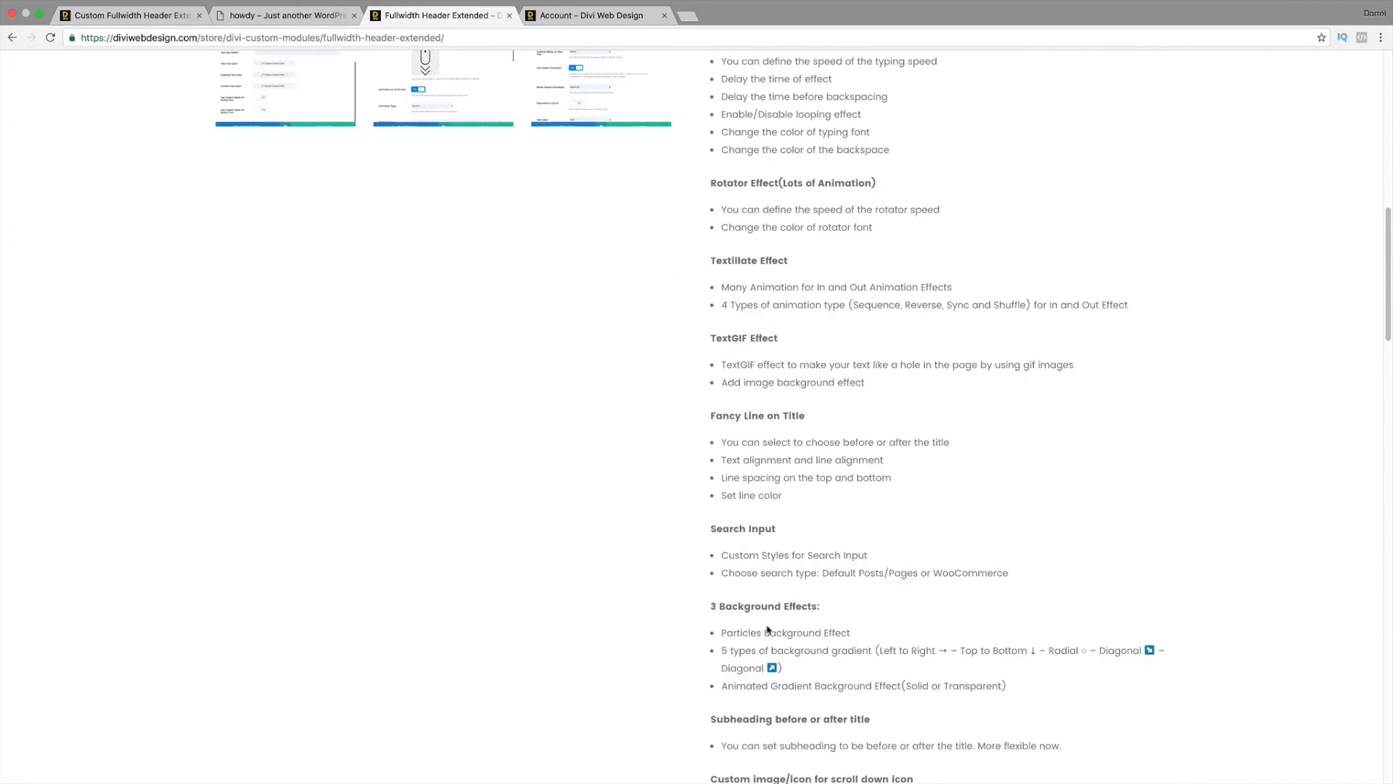
{"action": "left_click_drag", "start_coordinate": [858, 635], "coordinate": [725, 632]}
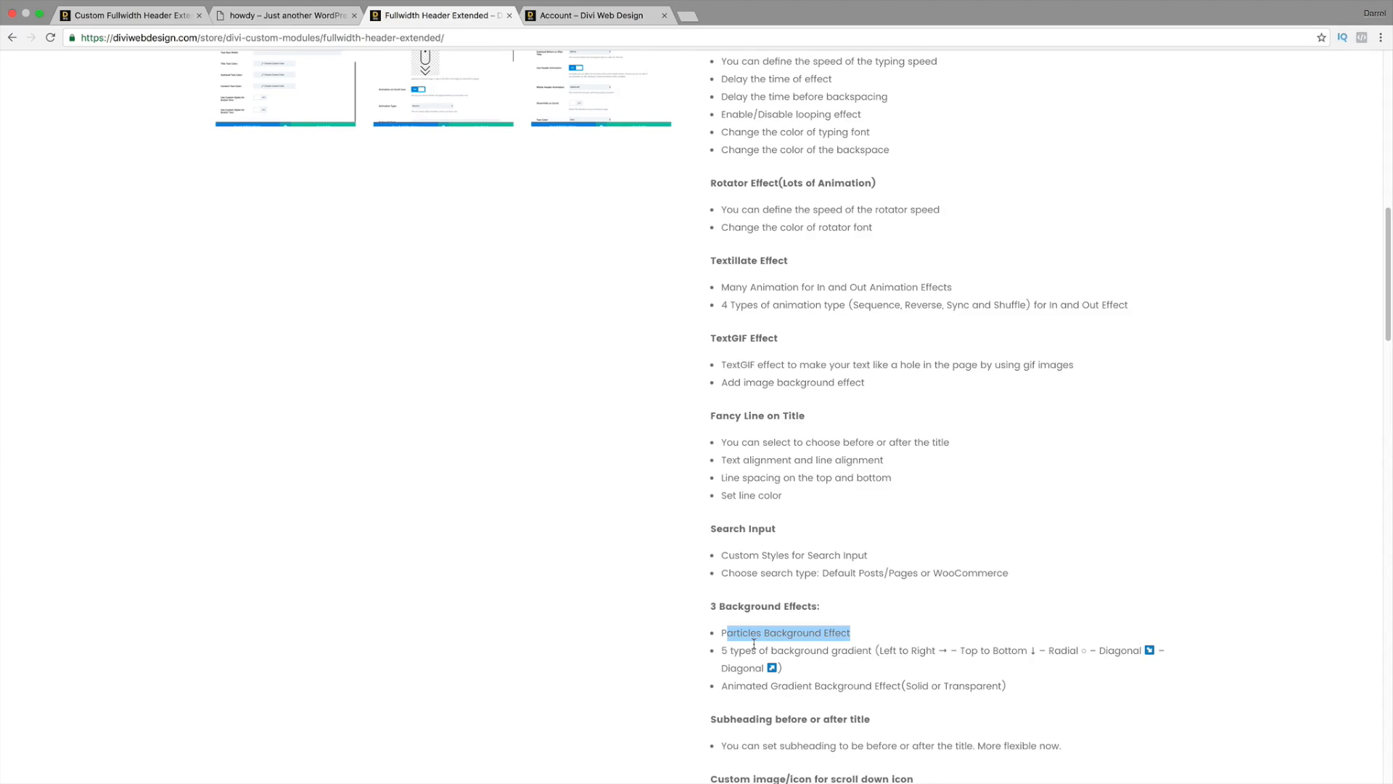
{"action": "scroll", "coordinate": [750, 643], "scroll_direction": "down", "scroll_amount": 3}
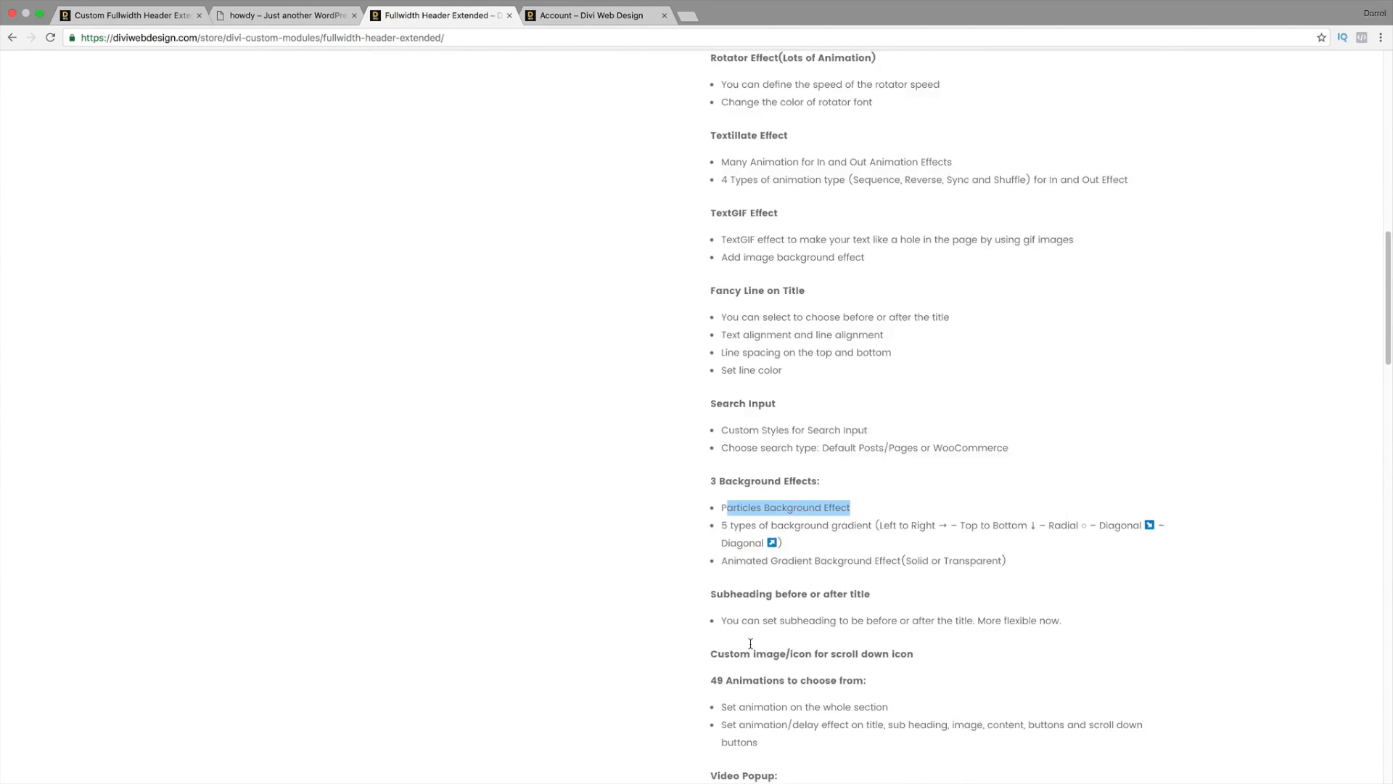
{"action": "left_click_drag", "start_coordinate": [712, 617], "coordinate": [879, 617]}
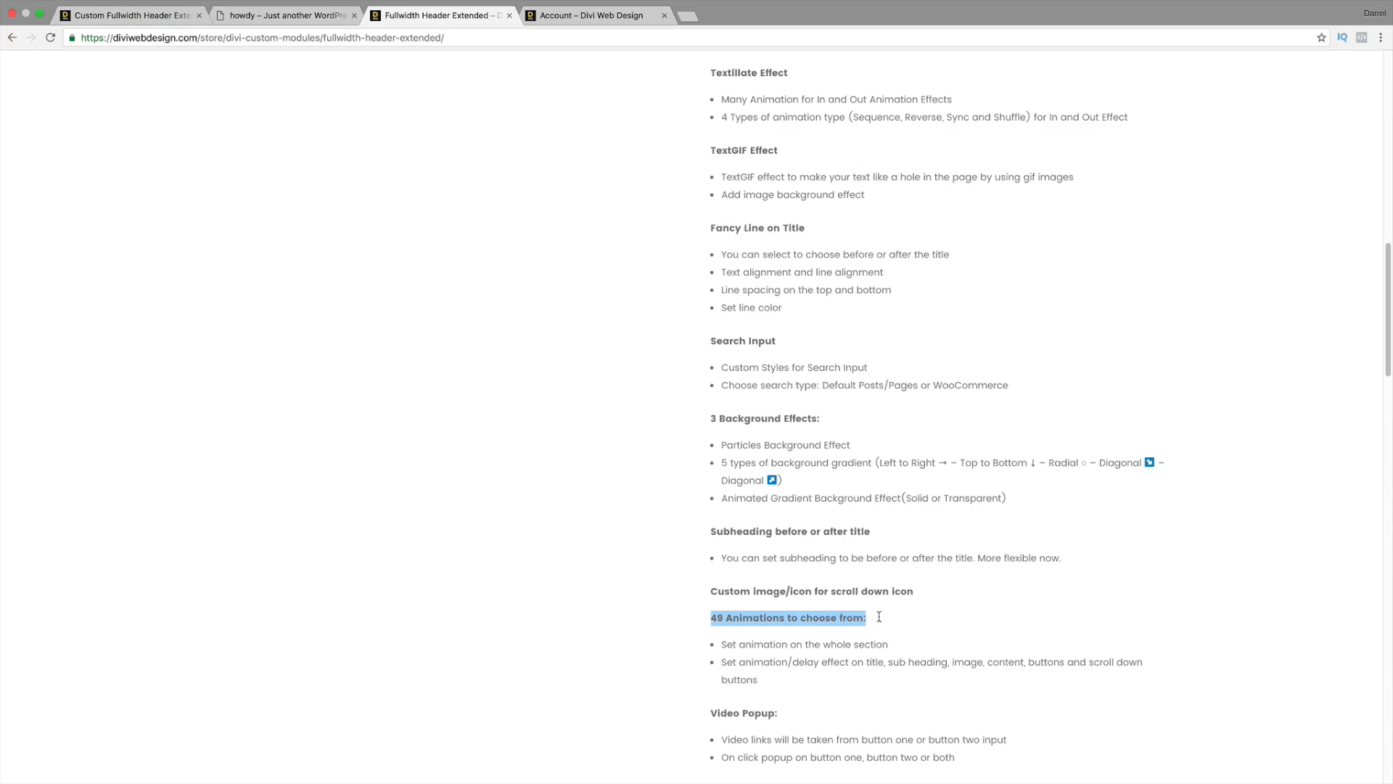
- Revisit the howdy site's first header to view its animated title, and return to the product page
{"action": "left_click", "coordinate": [281, 15]}
{"action": "scroll", "coordinate": [597, 186], "scroll_direction": "up", "scroll_amount": 20}
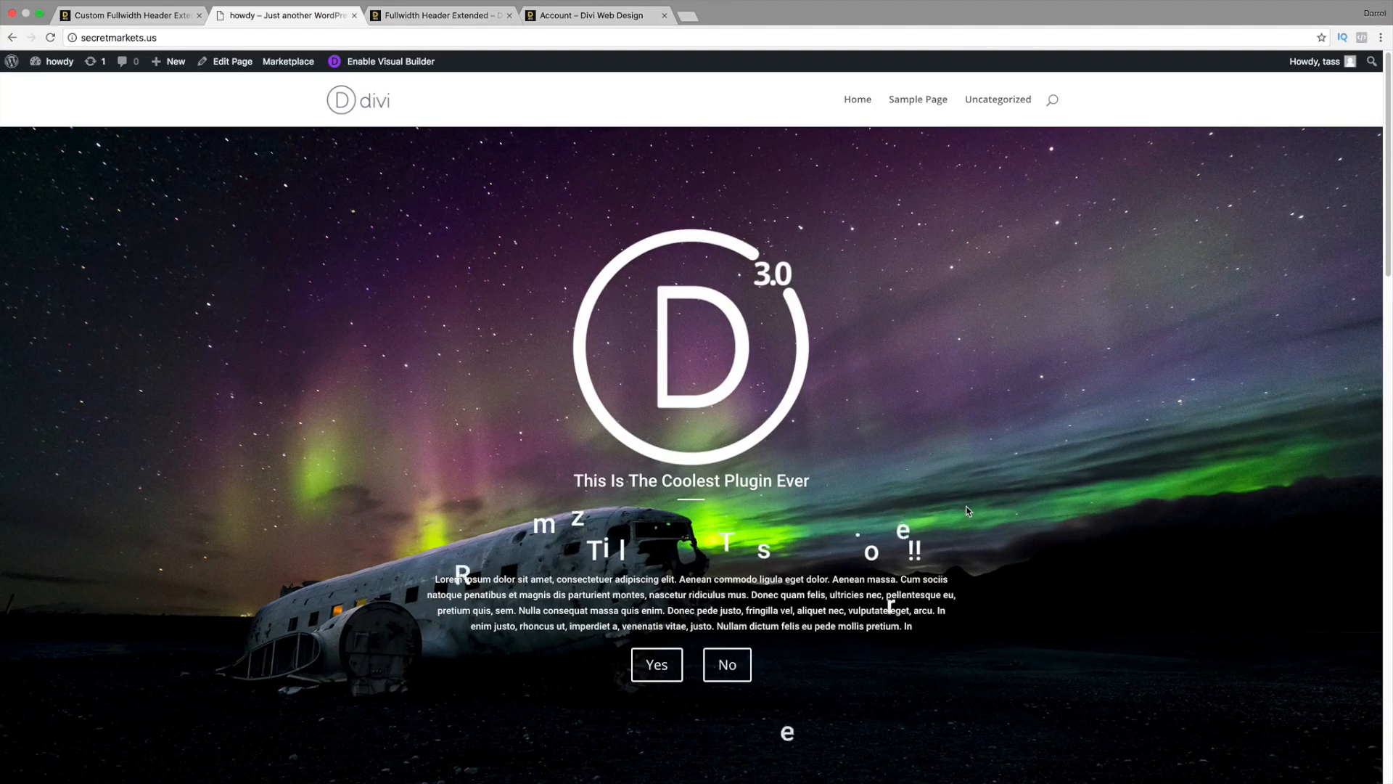
{"action": "left_click", "coordinate": [435, 15]}
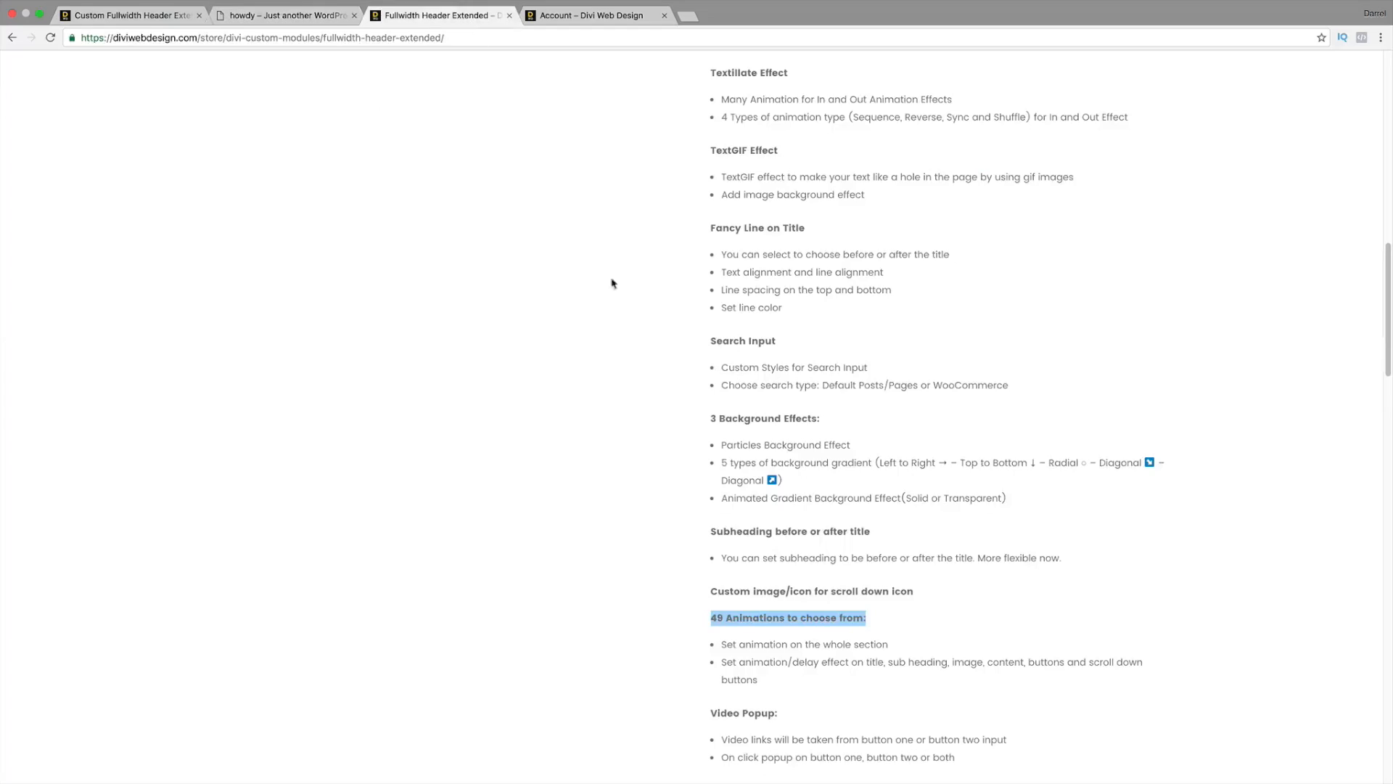
- Review the rest of the product's feature list and compare it with the howdy site's header and the plugin's live demo page
{"action": "scroll", "coordinate": [799, 528], "scroll_direction": "down", "scroll_amount": 1}
{"action": "scroll", "coordinate": [799, 528], "scroll_direction": "down", "scroll_amount": 3}
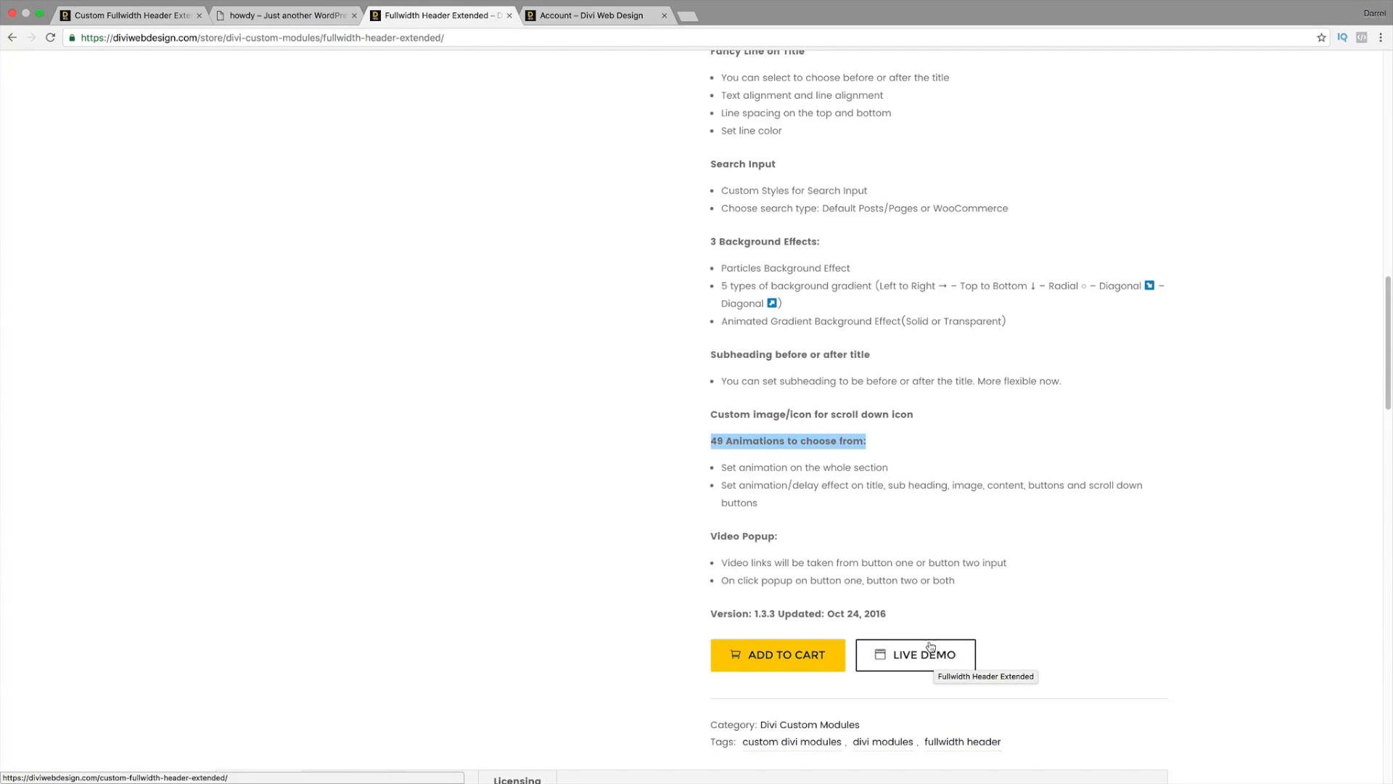
{"action": "scroll", "coordinate": [917, 535], "scroll_direction": "up", "scroll_amount": 15}
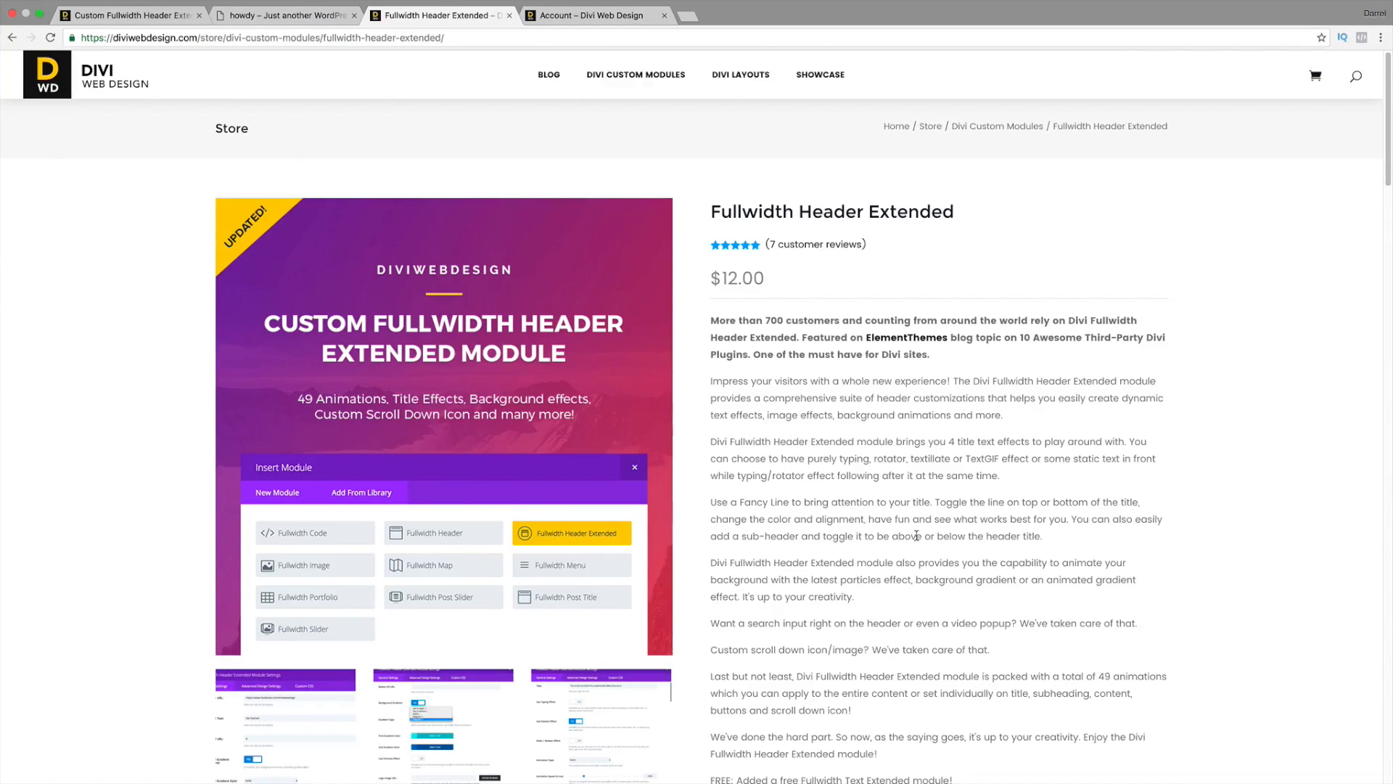
{"action": "scroll", "coordinate": [916, 536], "scroll_direction": "down", "scroll_amount": 15}
{"action": "scroll", "coordinate": [917, 539], "scroll_direction": "down", "scroll_amount": 5}
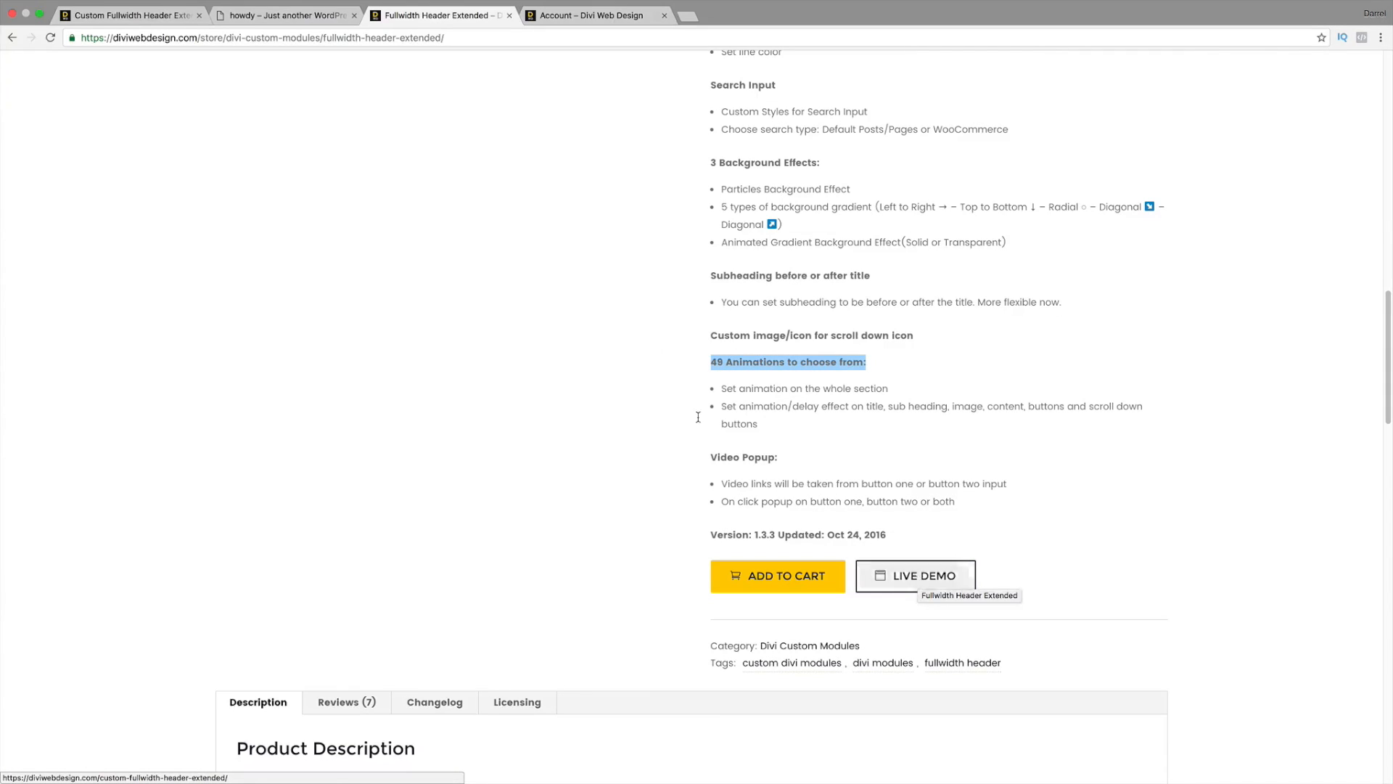
{"action": "left_click", "coordinate": [287, 15]}
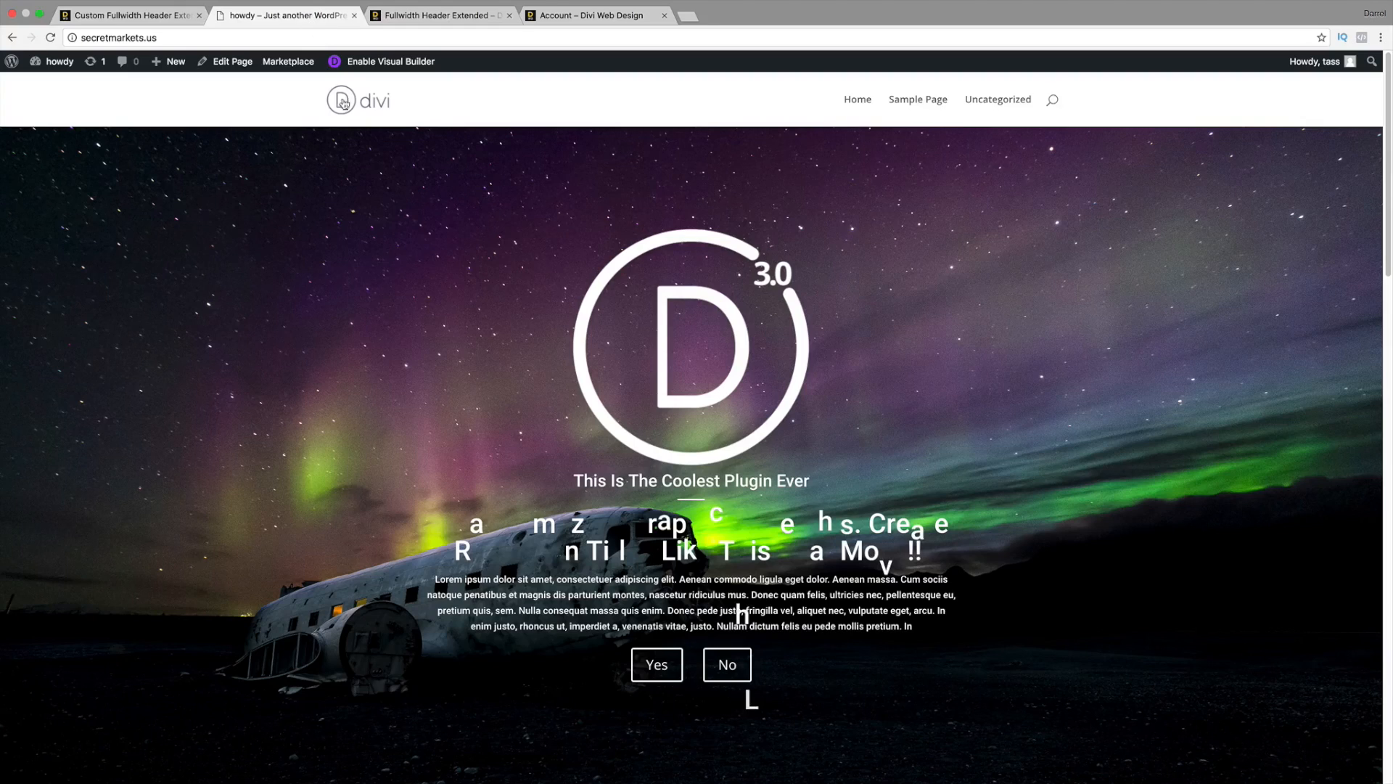
{"action": "left_click", "coordinate": [176, 16]}
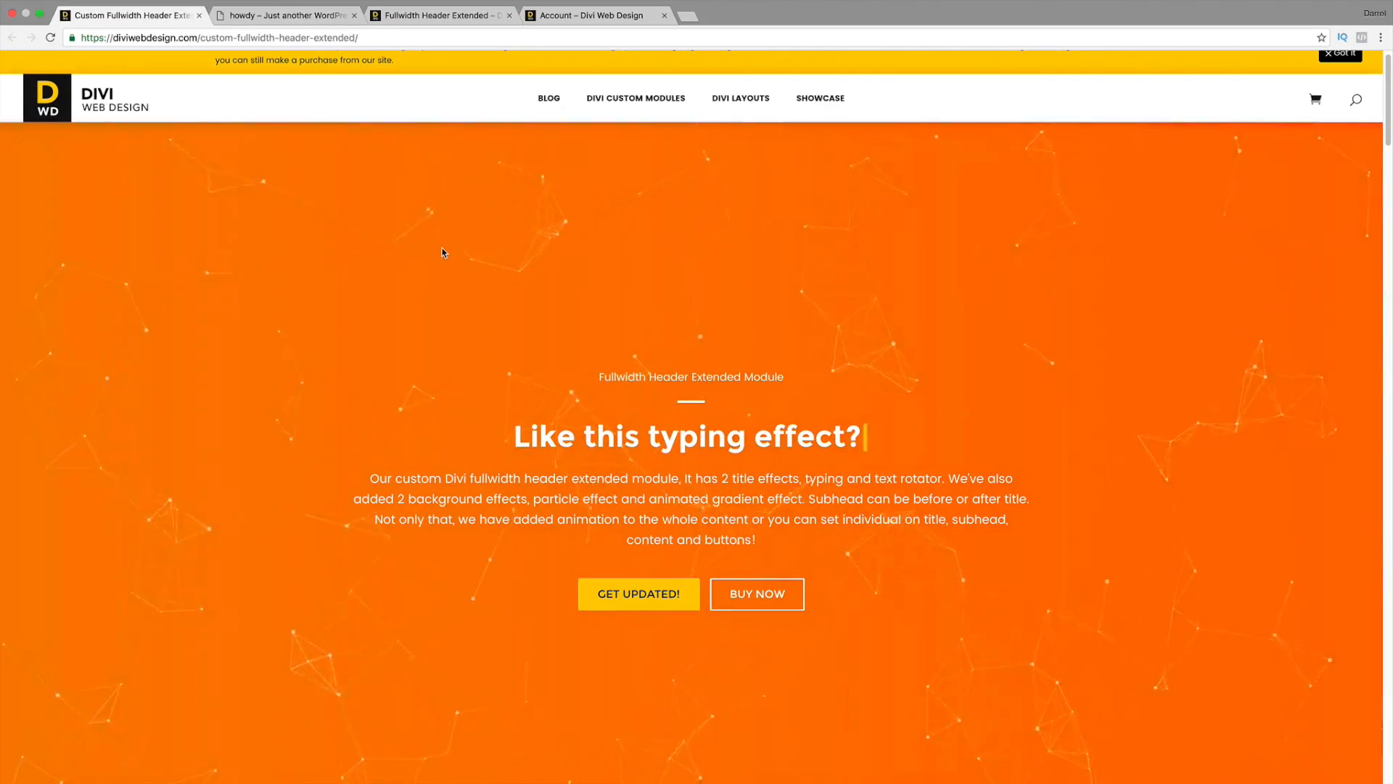
{"action": "left_click", "coordinate": [453, 17]}
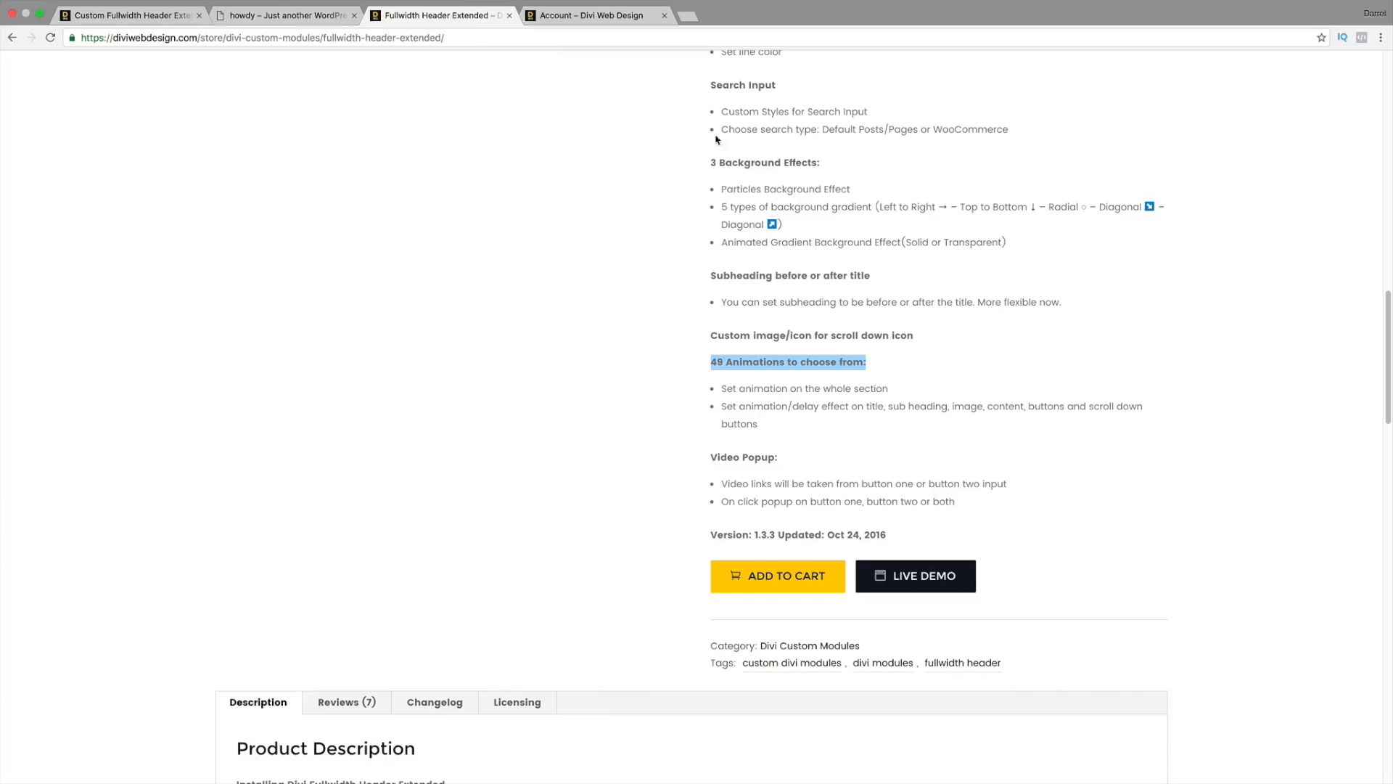
- Add Fullwidth Header Extended to the cart and apply the discount coupon code in the cart
{"action": "left_click", "coordinate": [804, 573]}
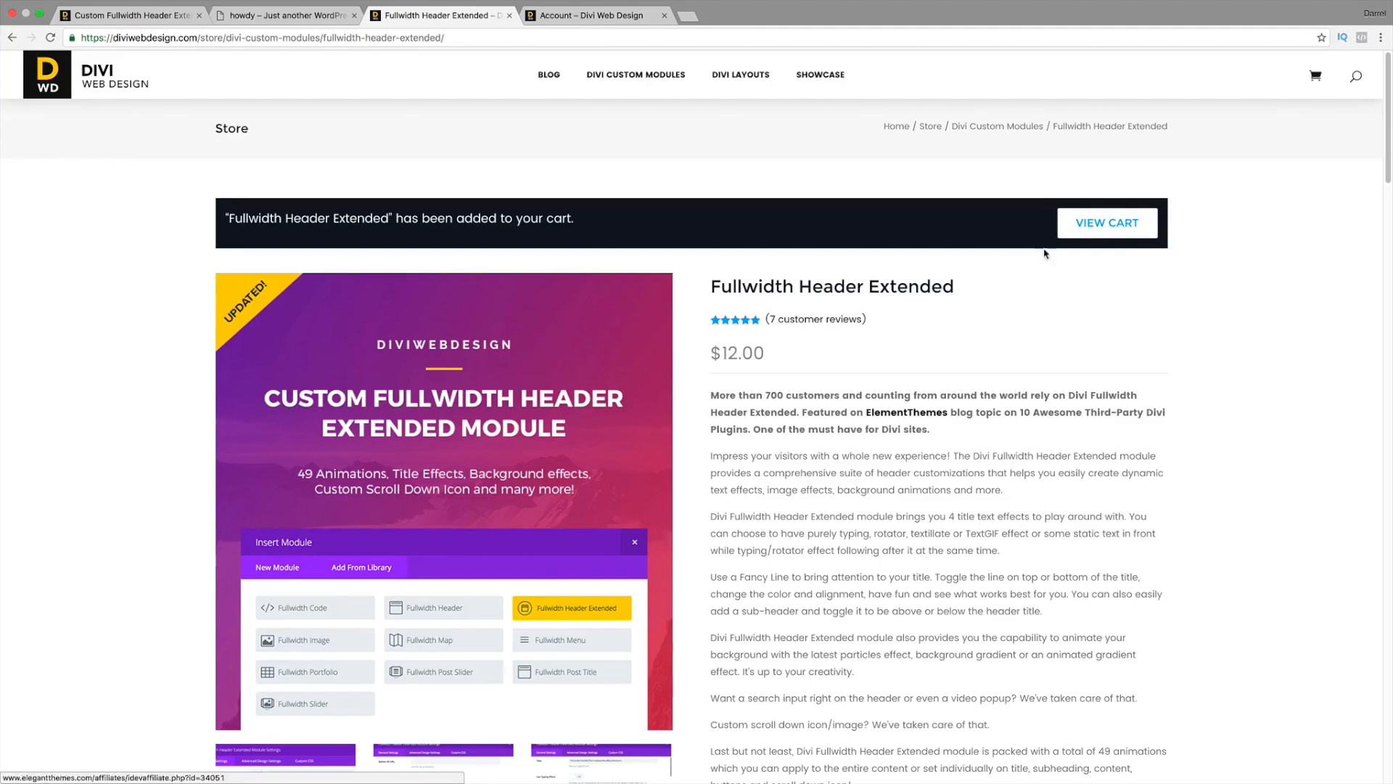
{"action": "left_click", "coordinate": [1108, 226]}
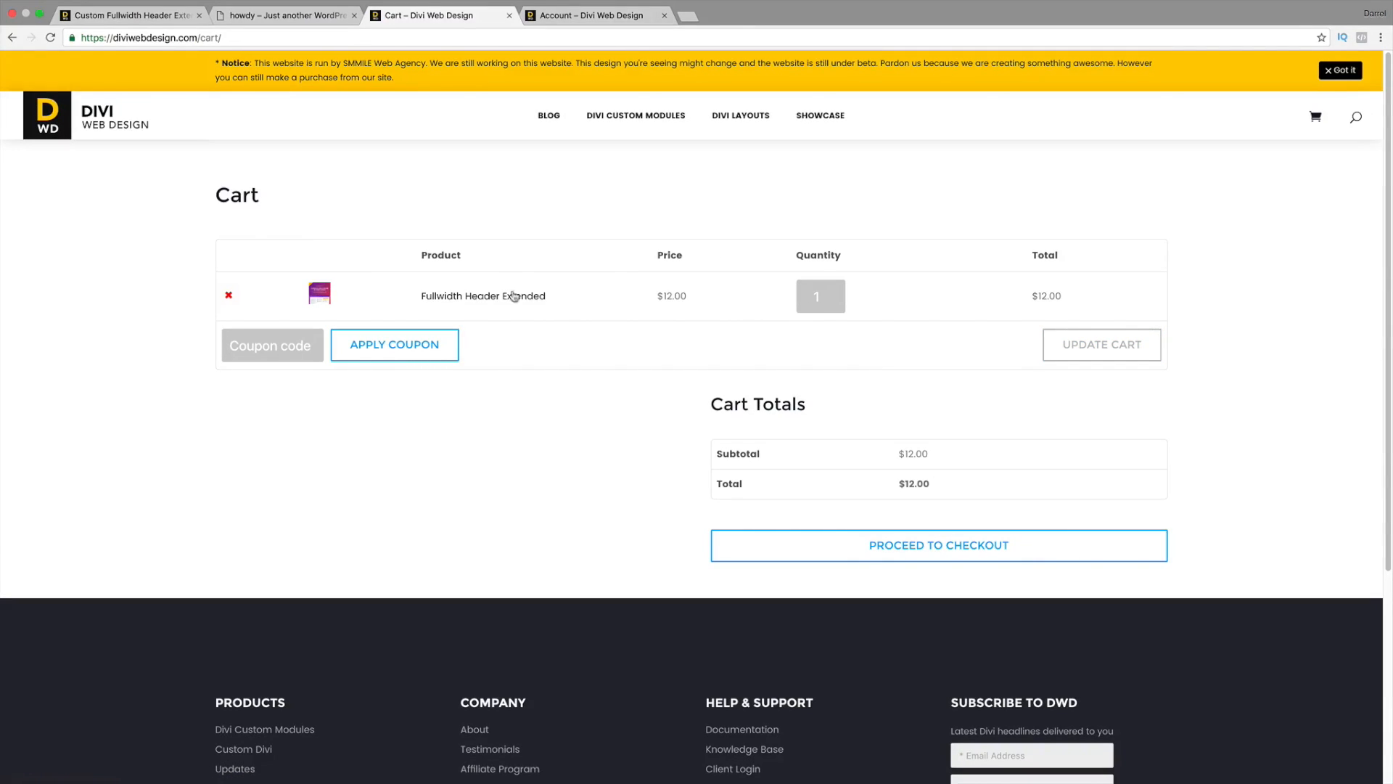
{"action": "left_click", "coordinate": [279, 344]}
{"action": "type", "text": "darrel"}
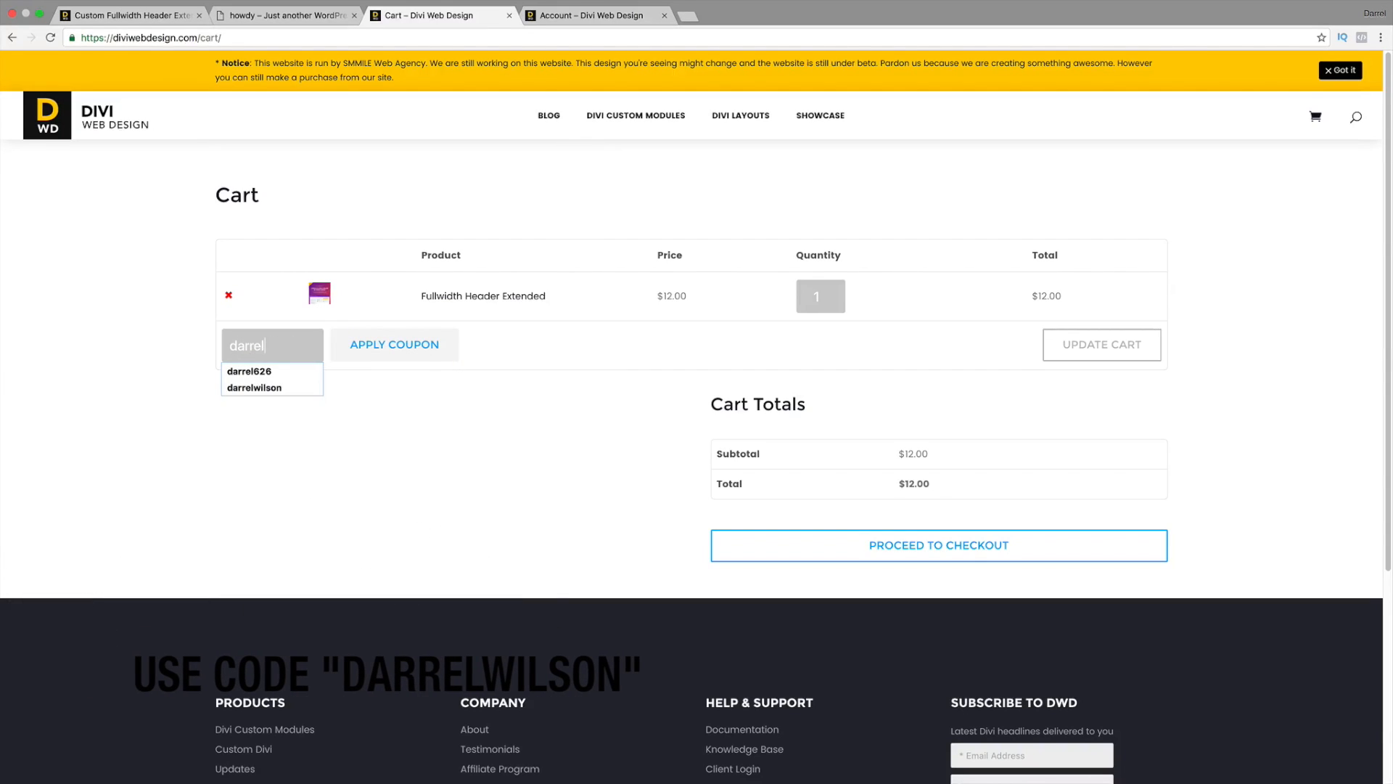
{"action": "type", "text": "wilson"}
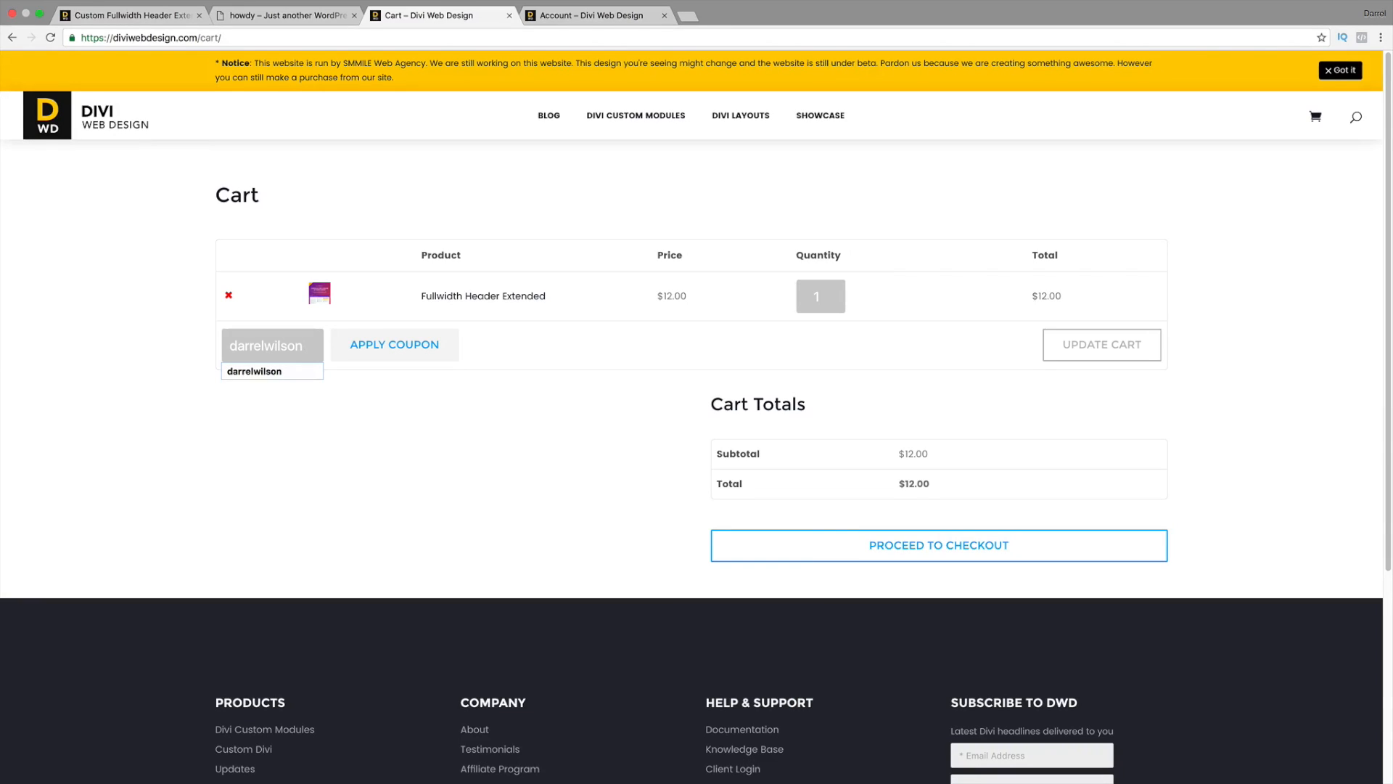
{"action": "left_click", "coordinate": [395, 359]}
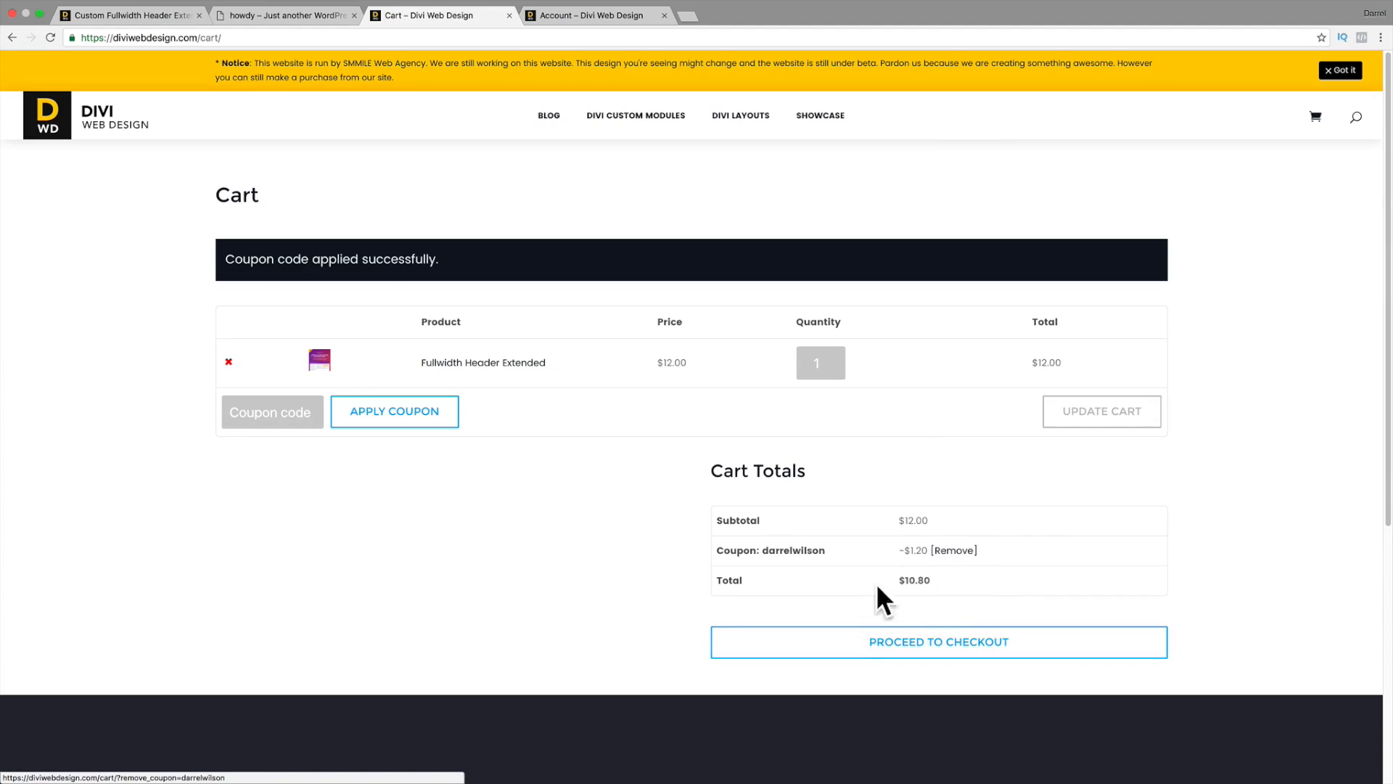
- Proceed to checkout, review the order and payment options, and switch to the store's account page
{"action": "left_click", "coordinate": [987, 639]}
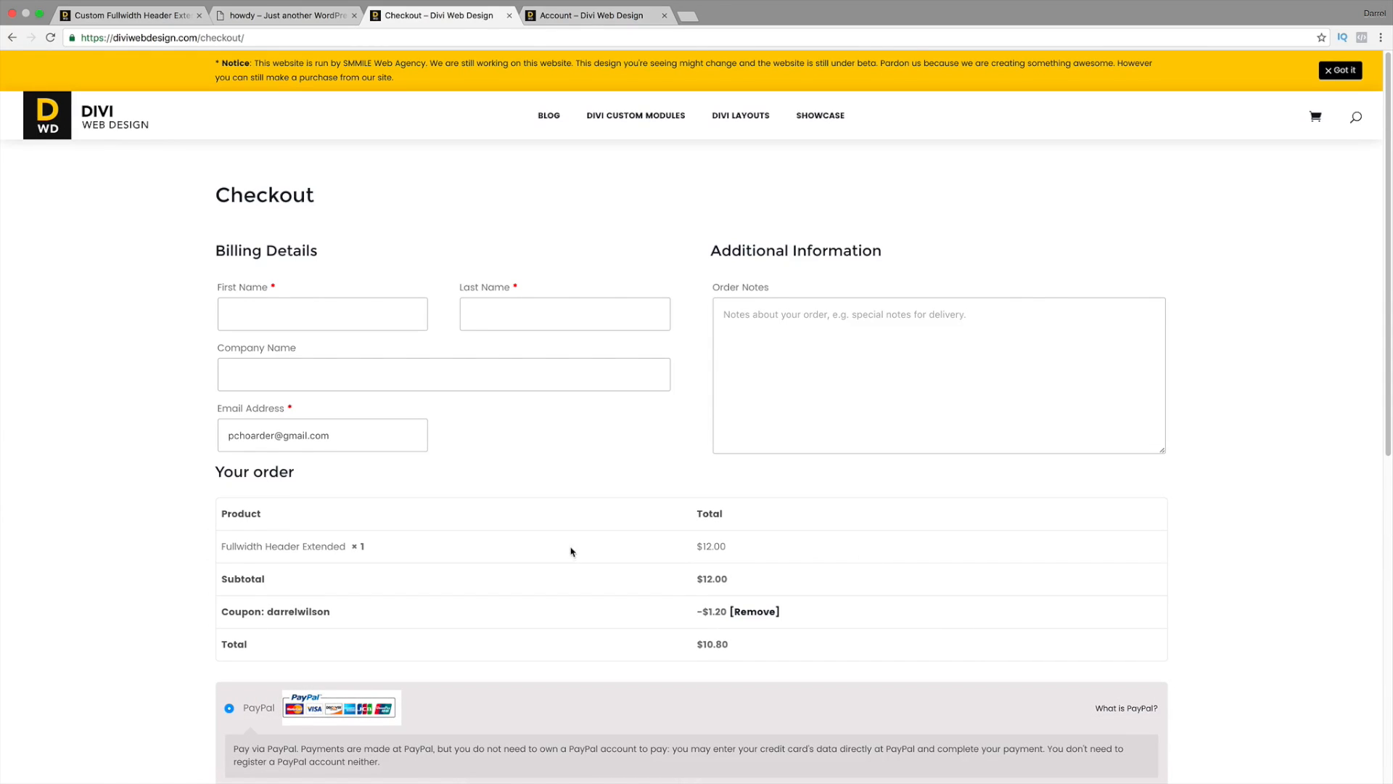
{"action": "scroll", "coordinate": [571, 551], "scroll_direction": "down", "scroll_amount": 3}
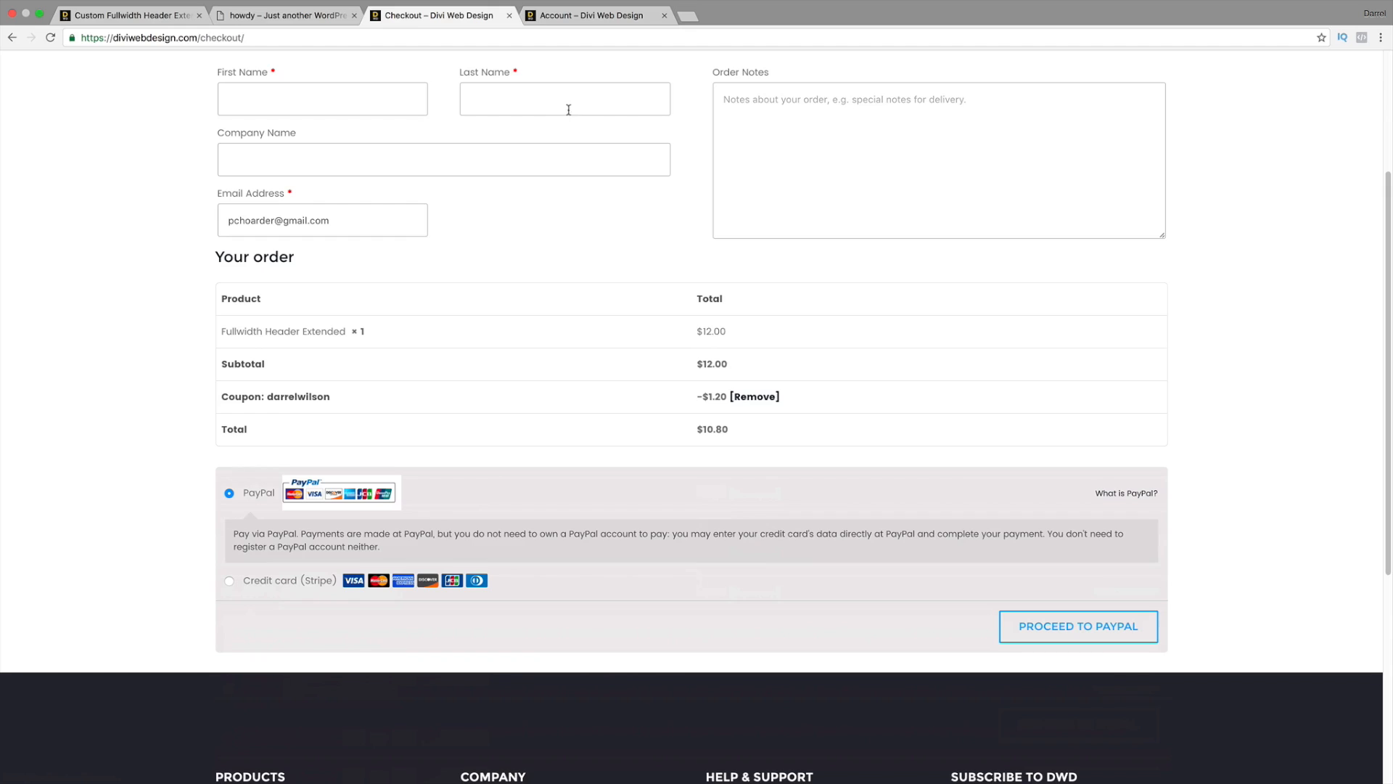
{"action": "left_click", "coordinate": [587, 18]}
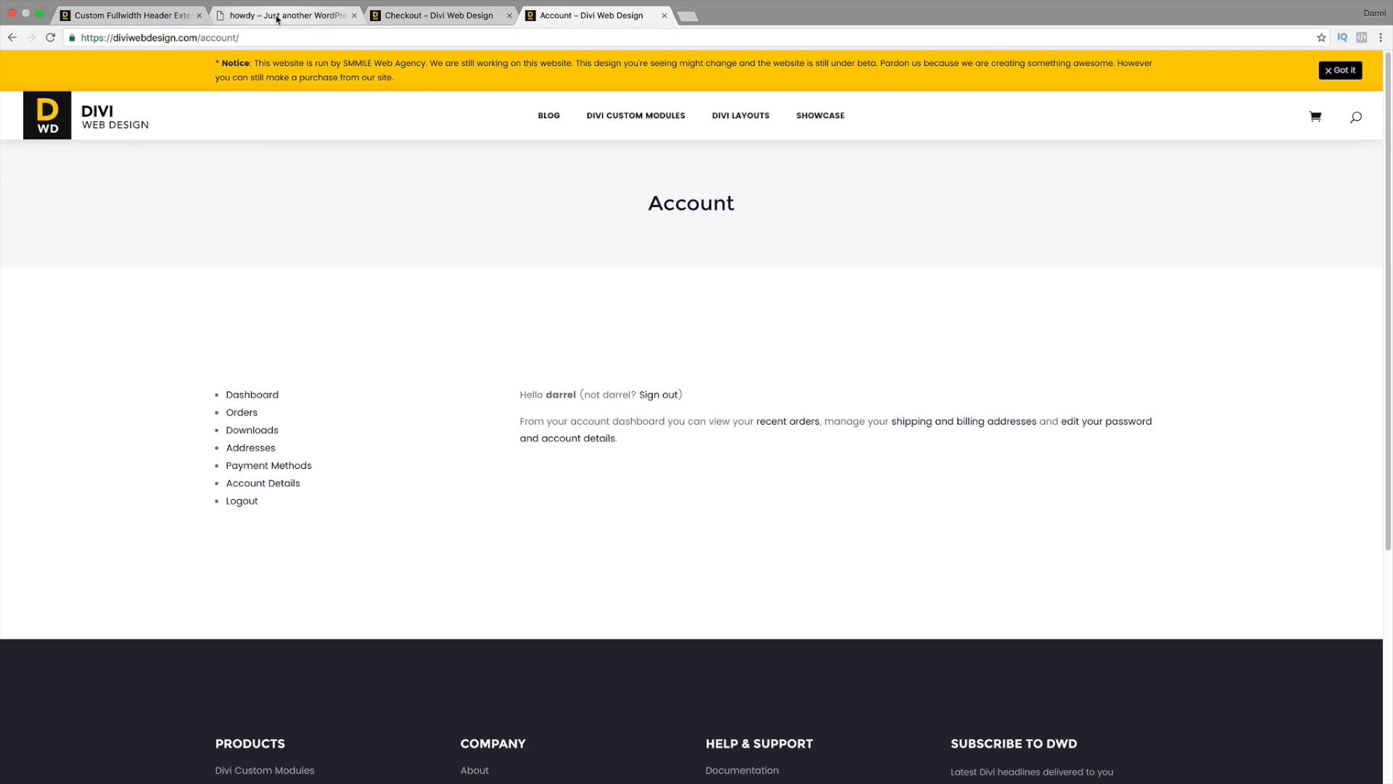
- Make the howdy site the first browser tab and open its WordPress dashboard
{"action": "left_click_drag", "start_coordinate": [275, 15], "coordinate": [161, 16]}
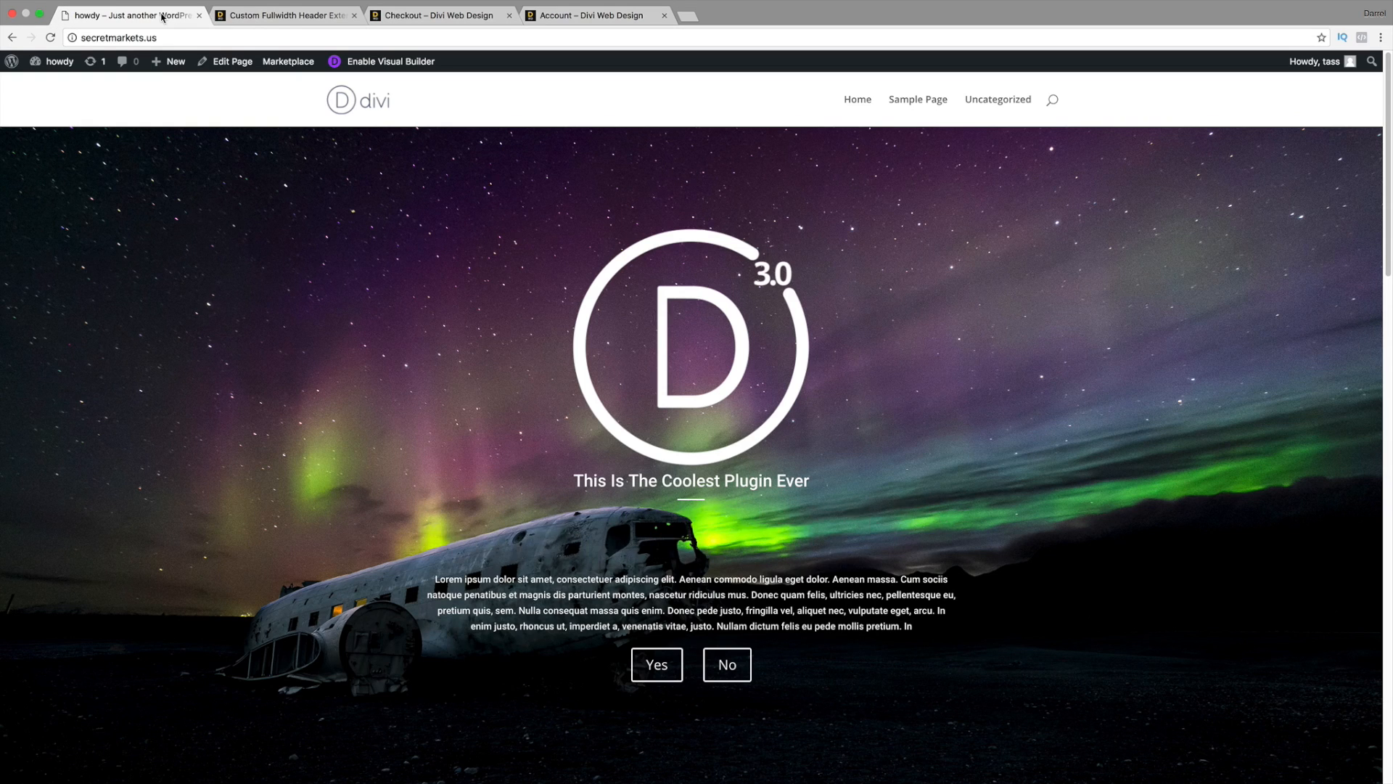
{"action": "mouse_move", "coordinate": [52, 62]}
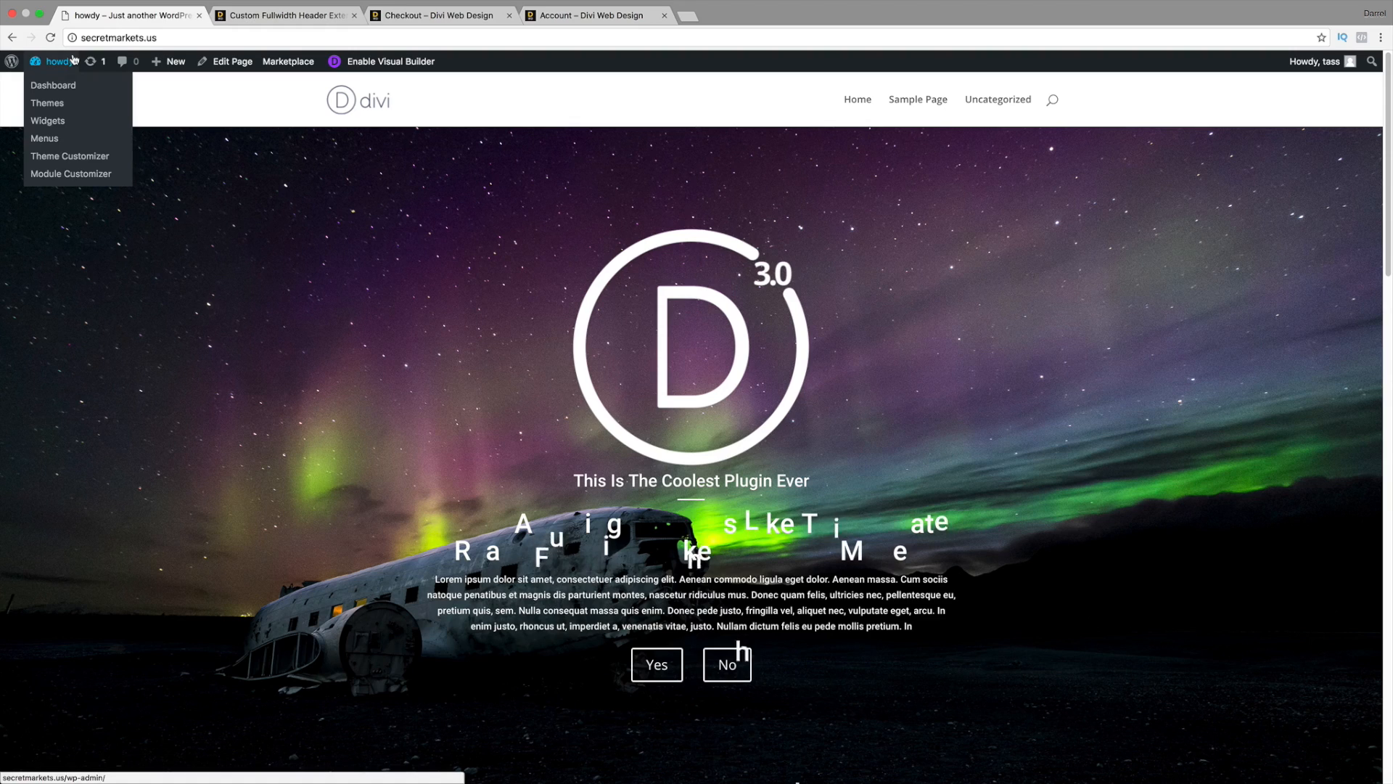
{"action": "left_click", "coordinate": [73, 91]}
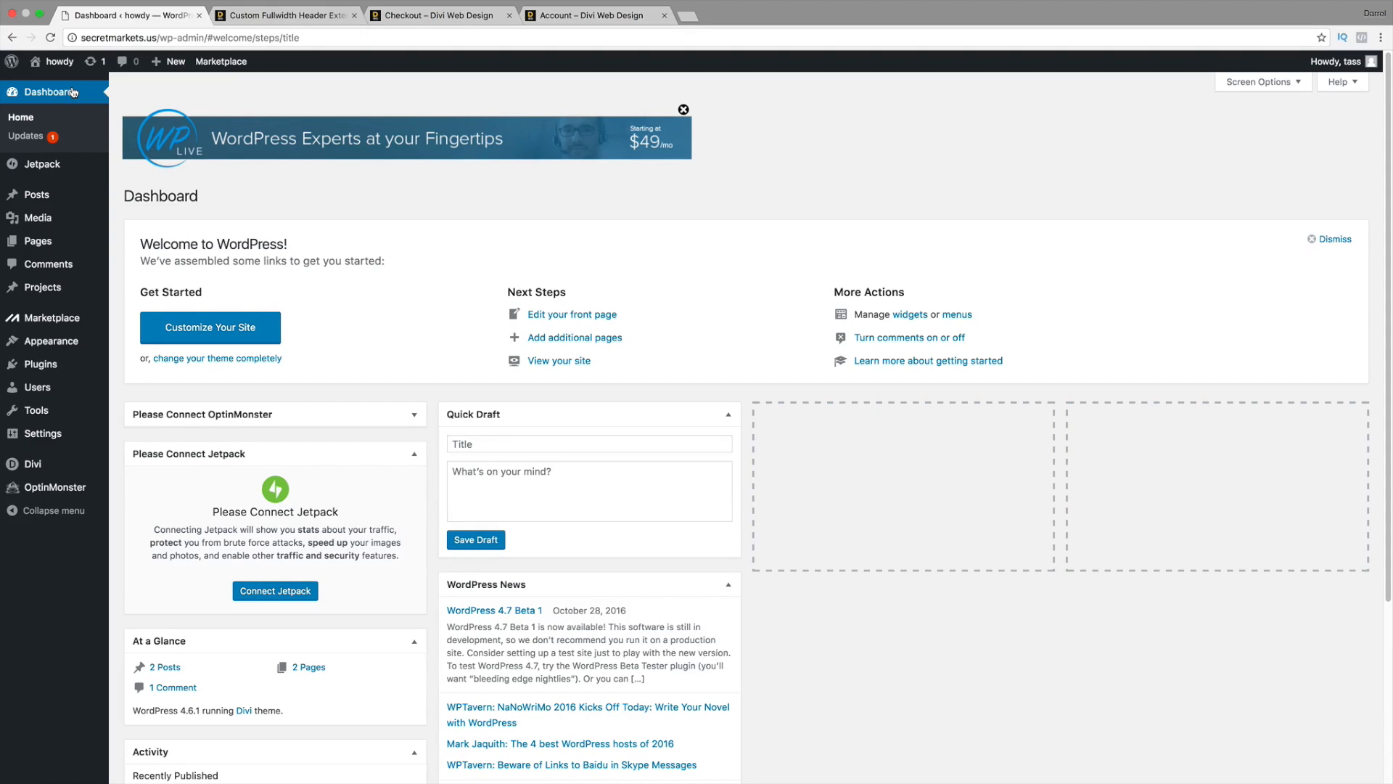
- Try to install the plugin by uploading dwd-custom-fullwidth-header-extended.zip from the customizer header folder
{"action": "mouse_move", "coordinate": [40, 365]}
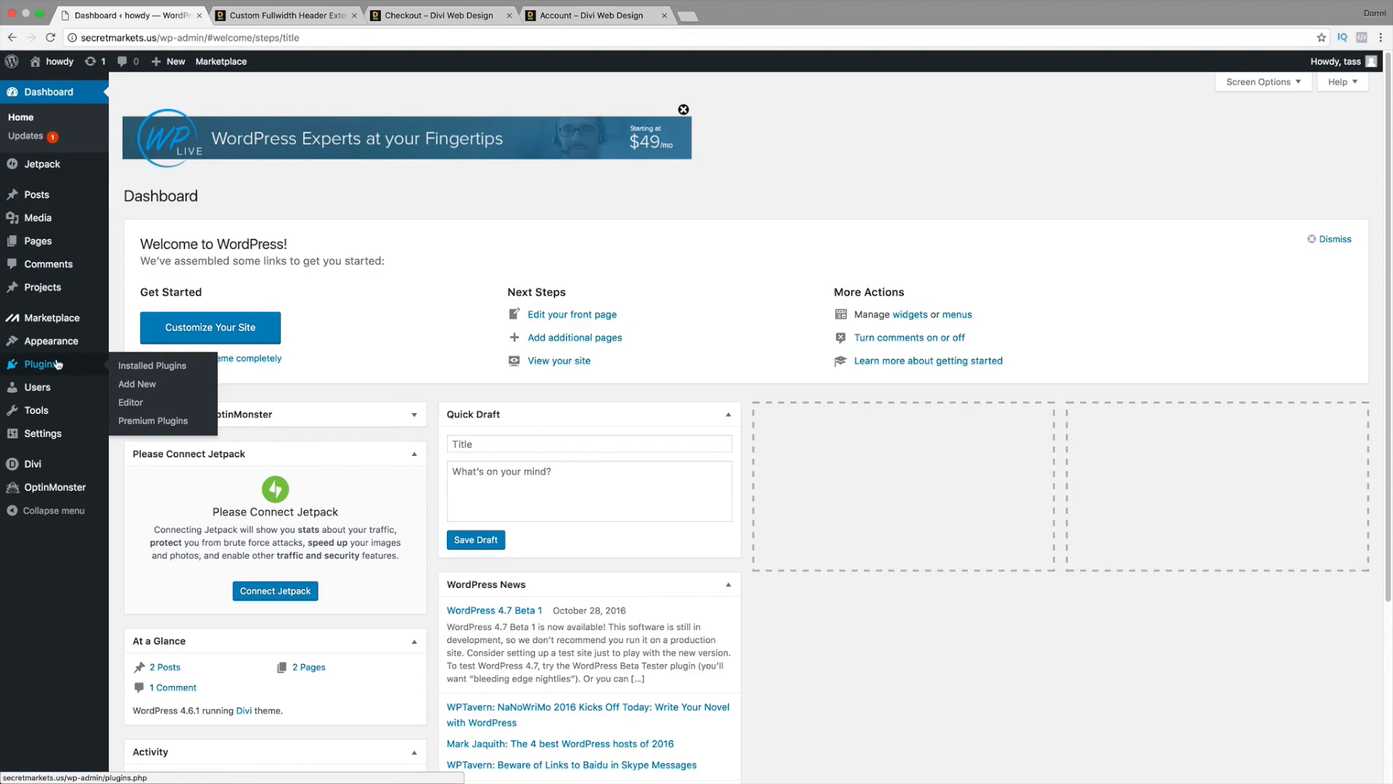
{"action": "left_click", "coordinate": [146, 388]}
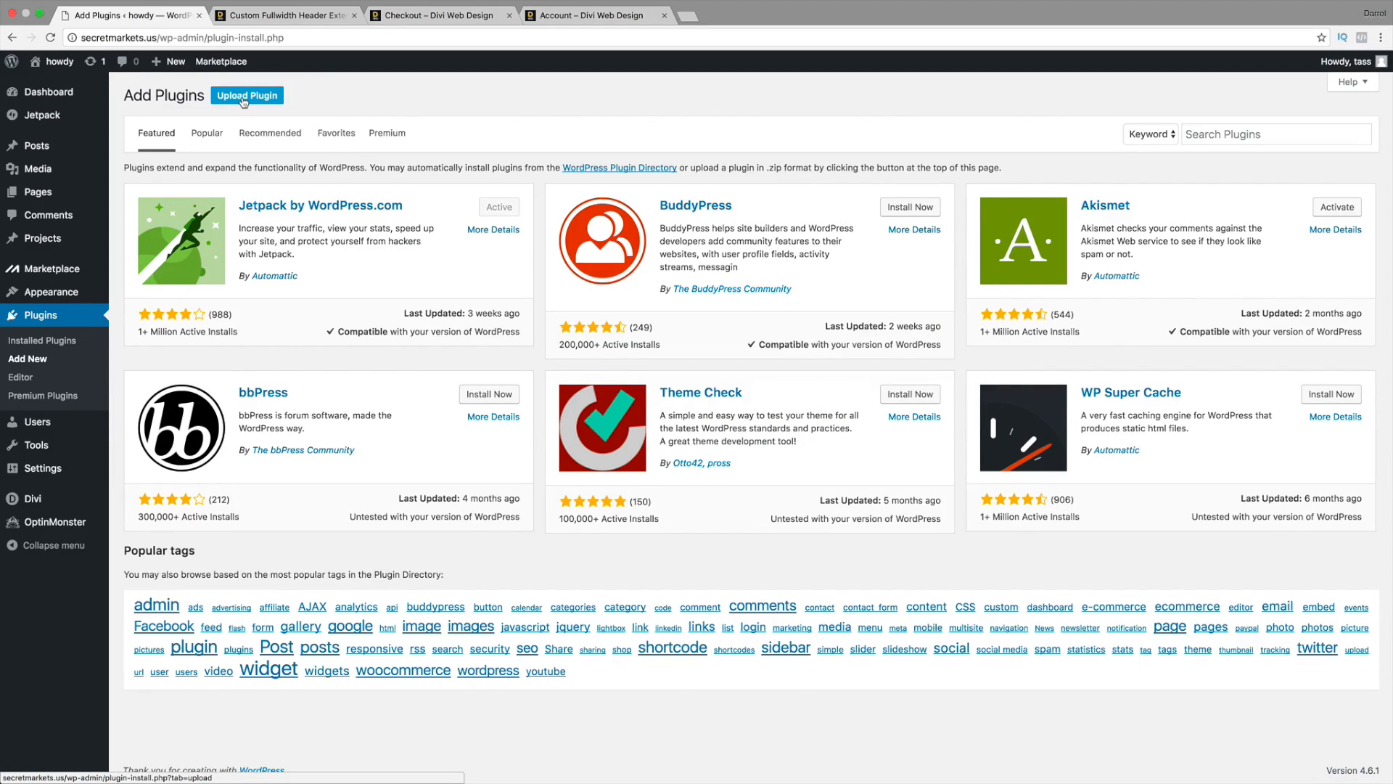
{"action": "left_click", "coordinate": [244, 97]}
{"action": "left_click", "coordinate": [643, 217]}
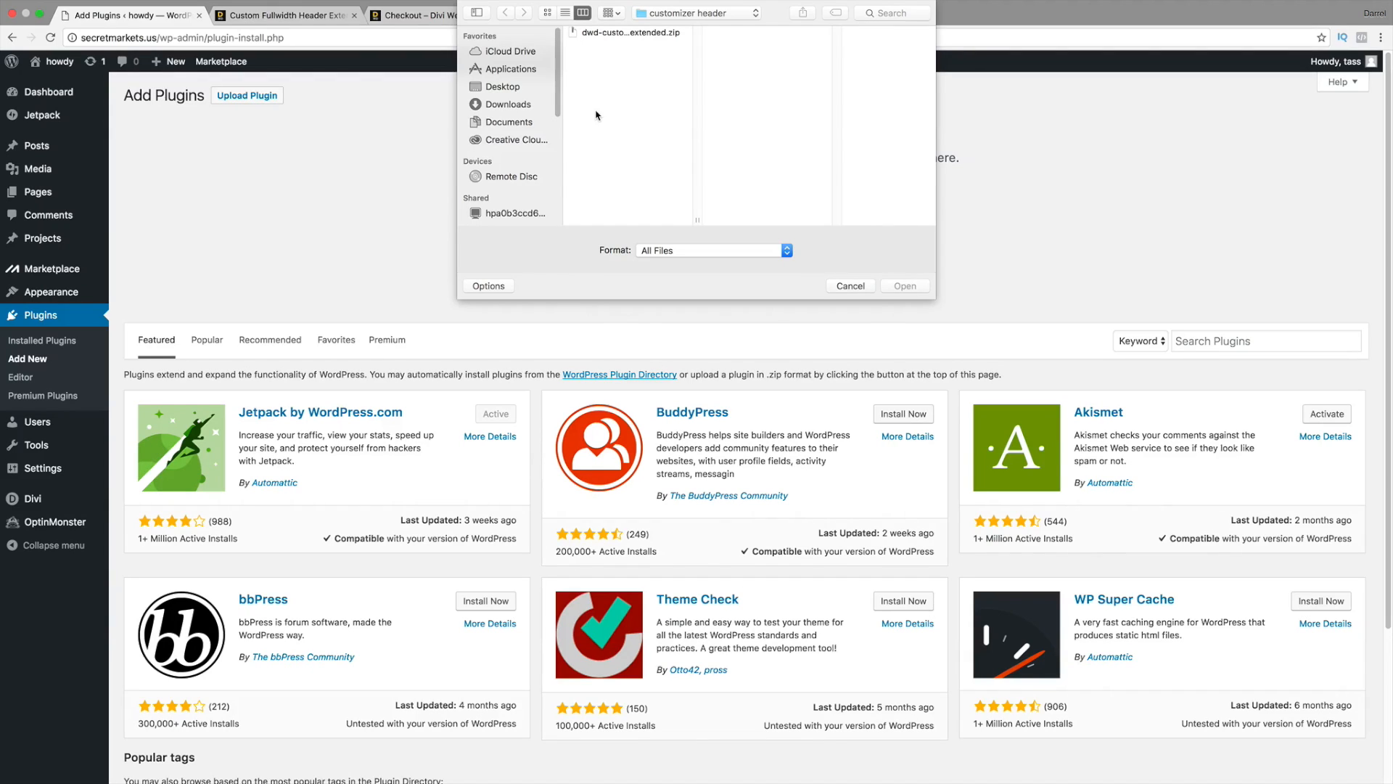
{"action": "left_click", "coordinate": [605, 33]}
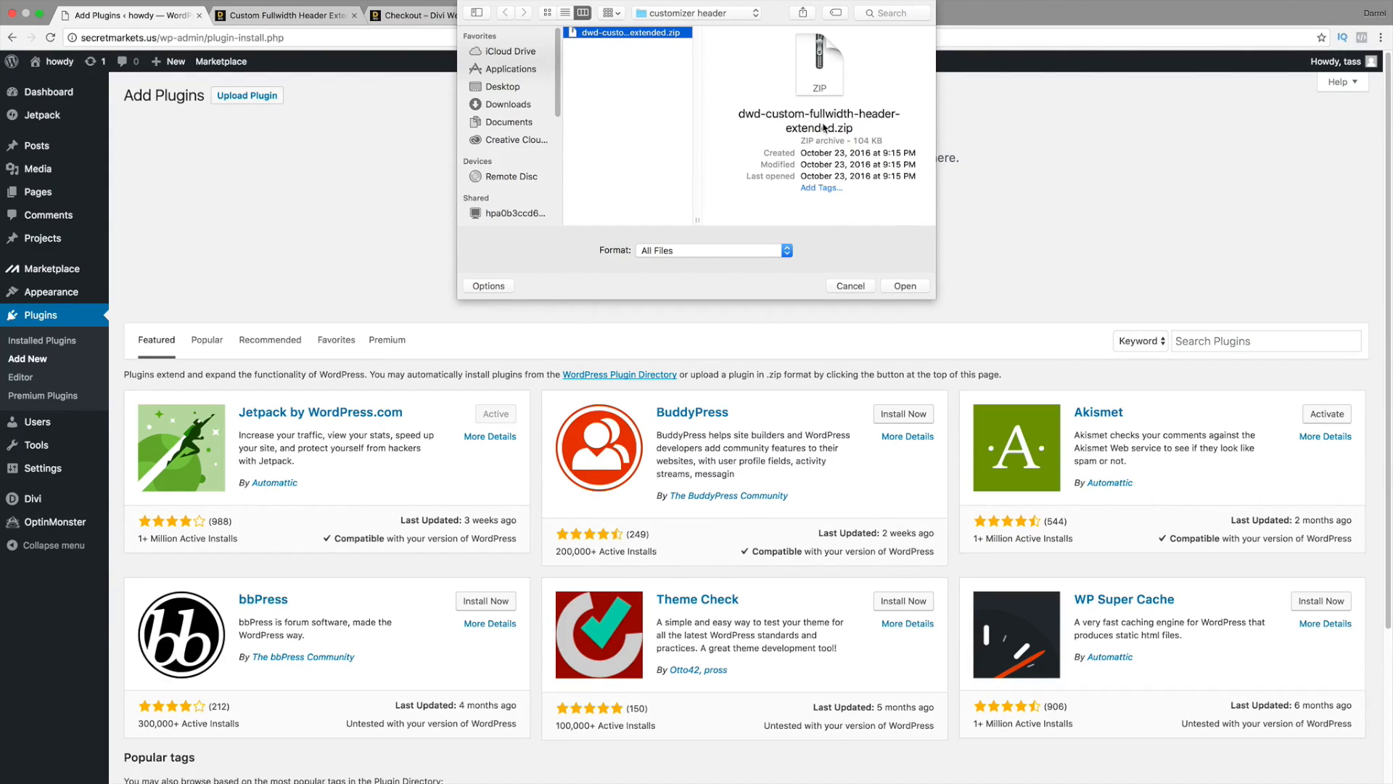
{"action": "left_click", "coordinate": [913, 286]}
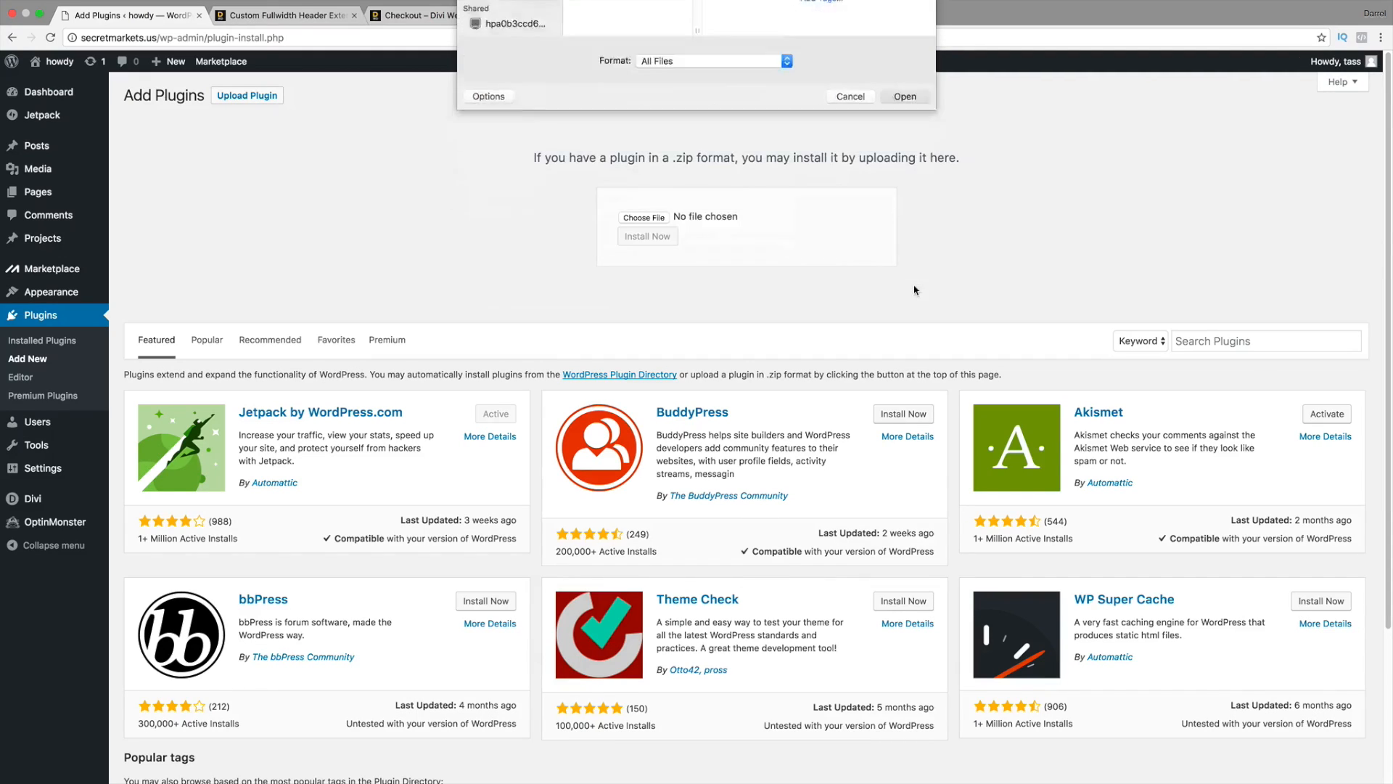
{"action": "left_click", "coordinate": [666, 236]}
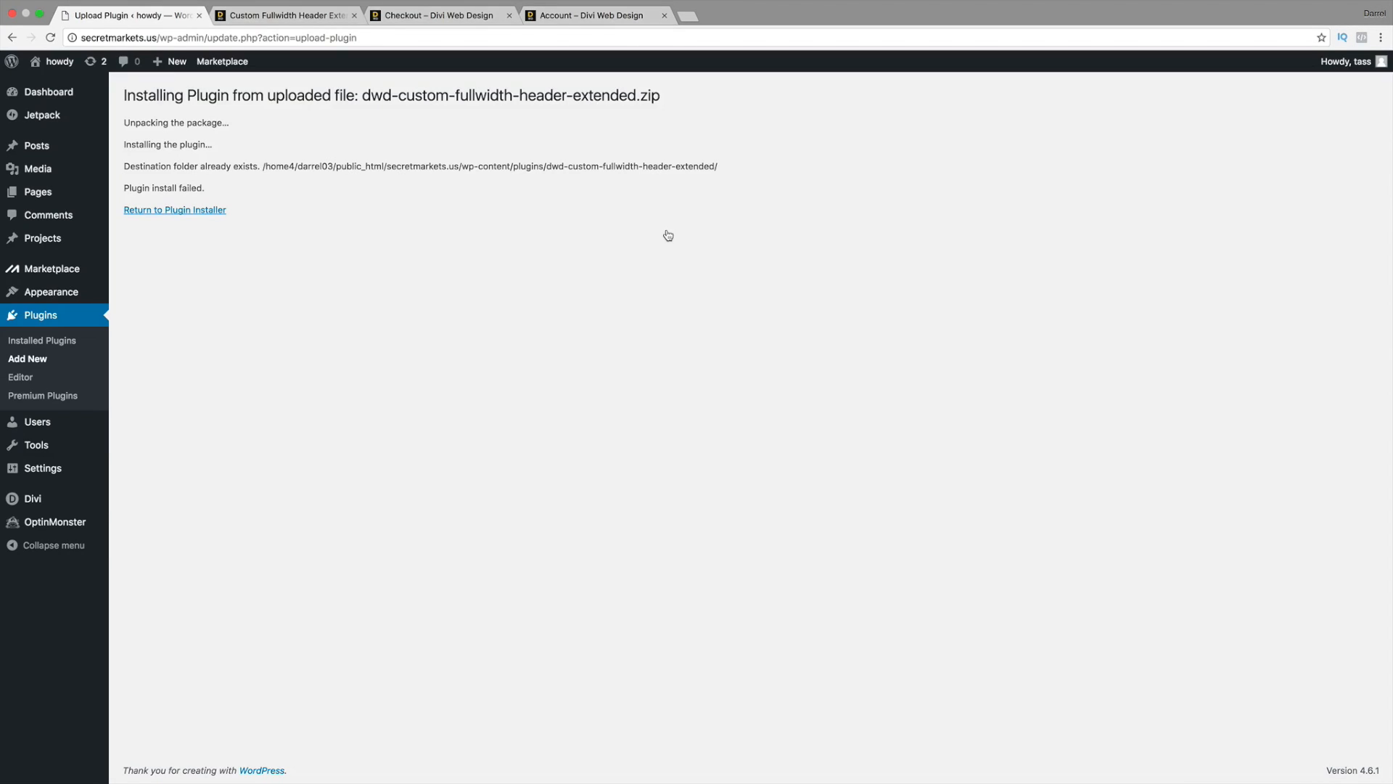
- Visit the live howdy site and preview the video popup behind the header's Yes button, closing it after viewing
{"action": "mouse_move", "coordinate": [57, 62]}
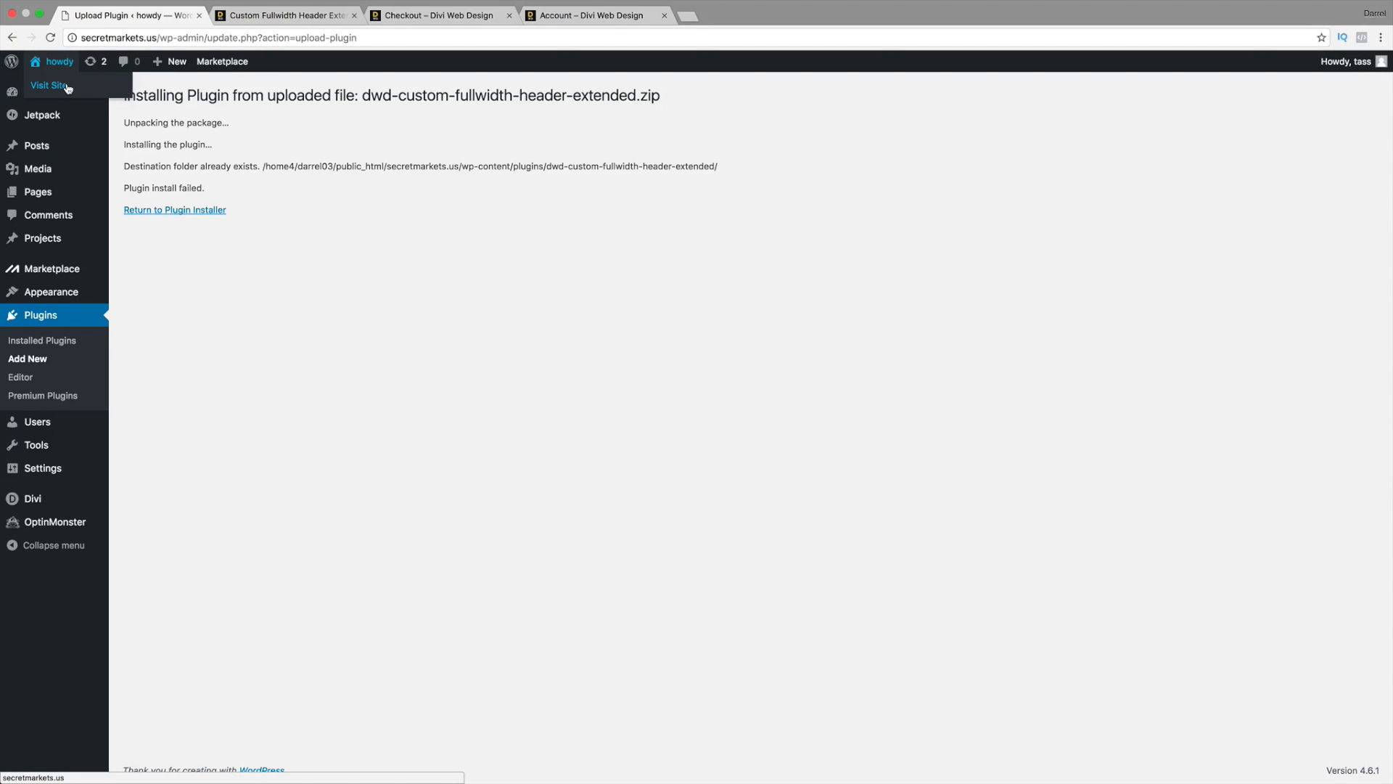
{"action": "left_click", "coordinate": [65, 87]}
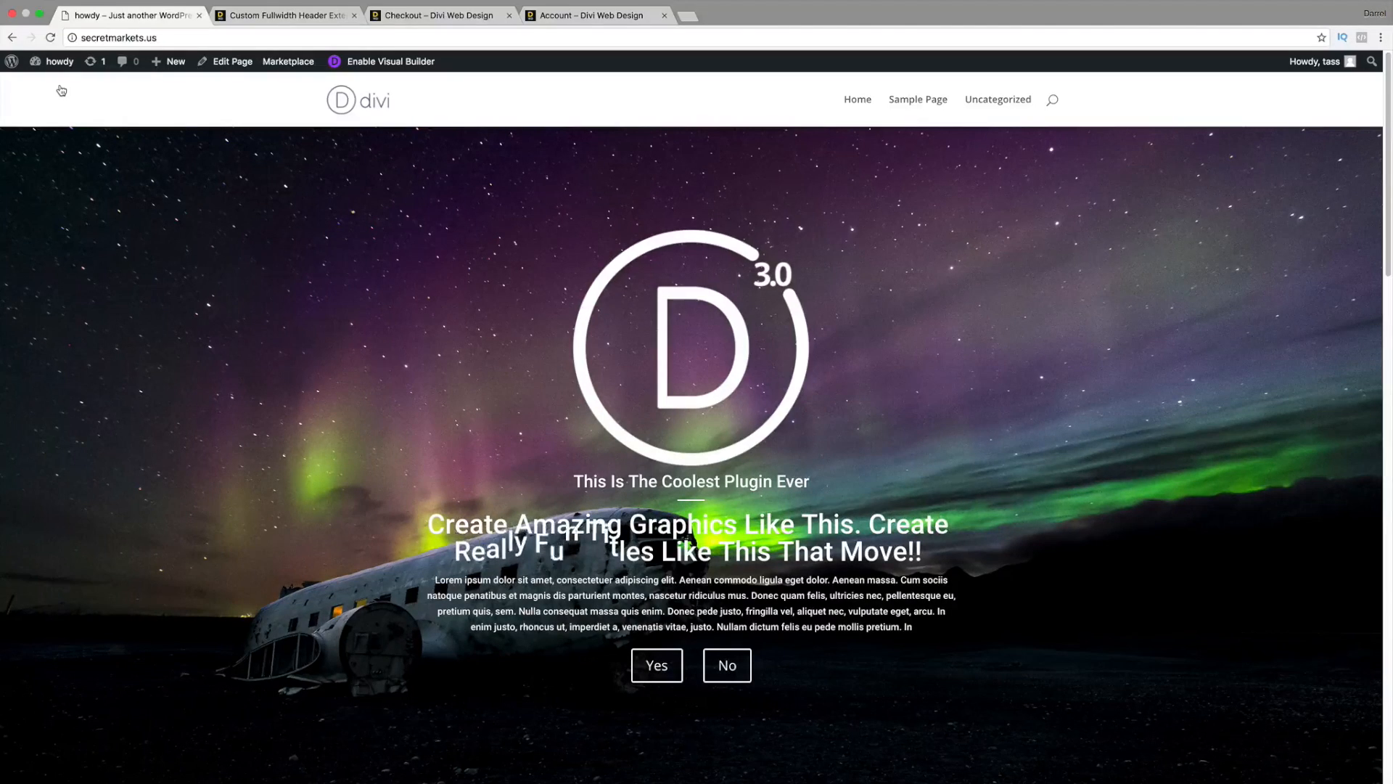
{"action": "left_click", "coordinate": [671, 674]}
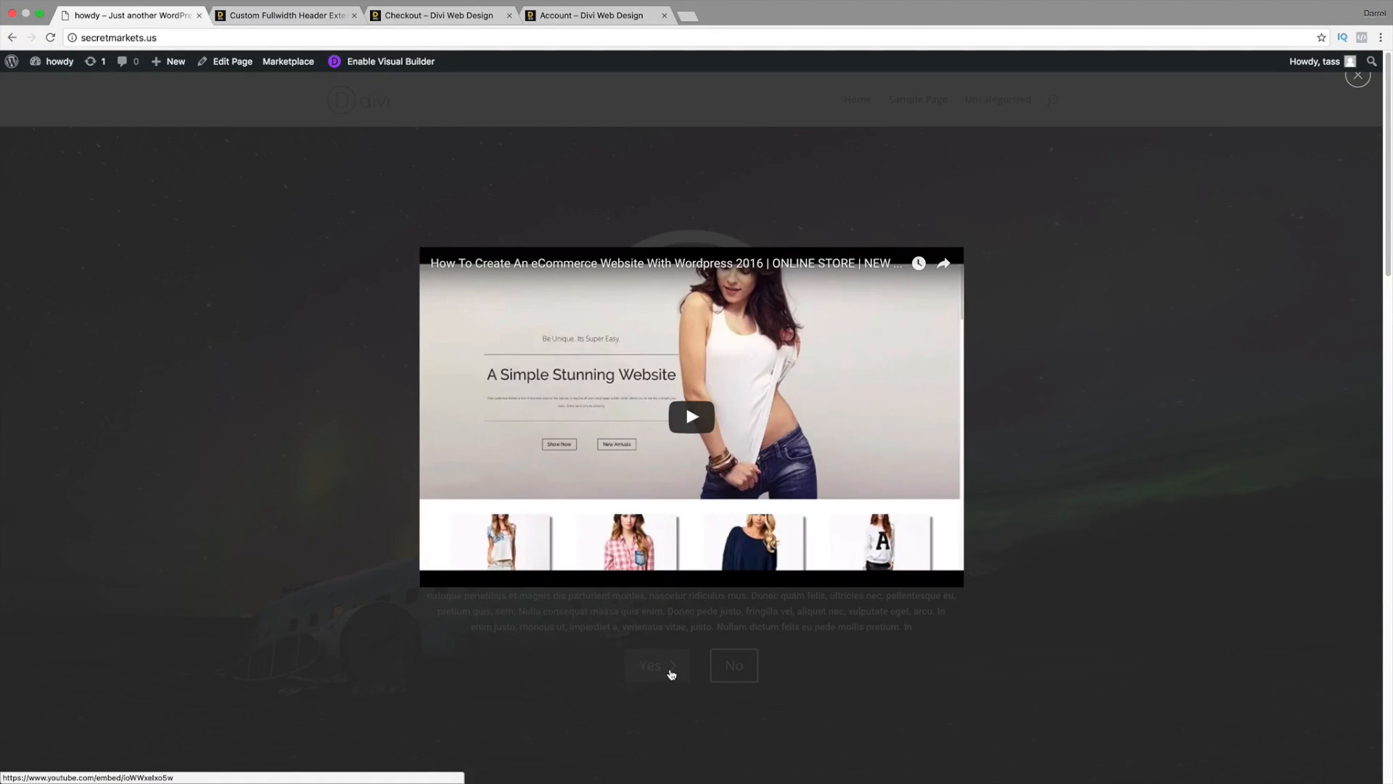
{"action": "left_click", "coordinate": [242, 249]}
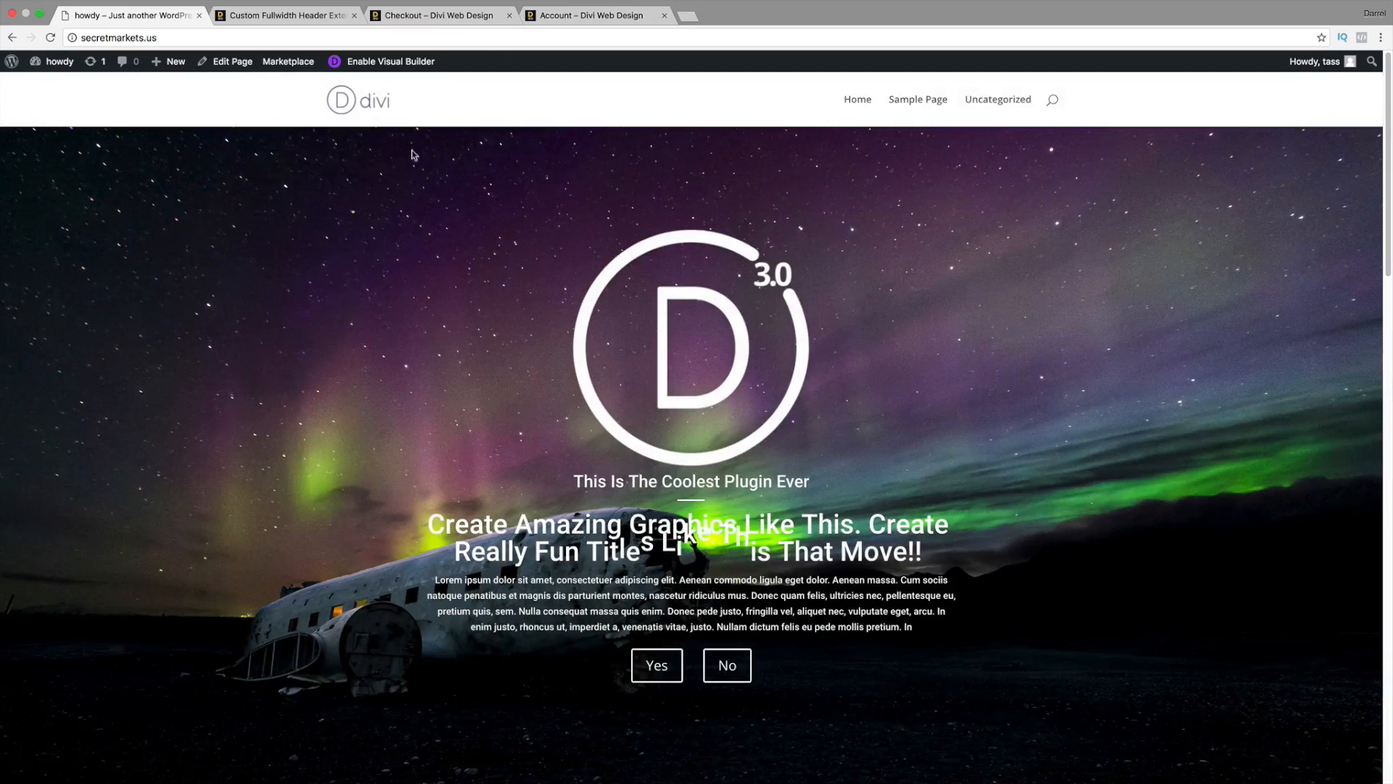
- Create a new page titled "cool page" and enable the Divi Builder for it
{"action": "mouse_move", "coordinate": [174, 64]}
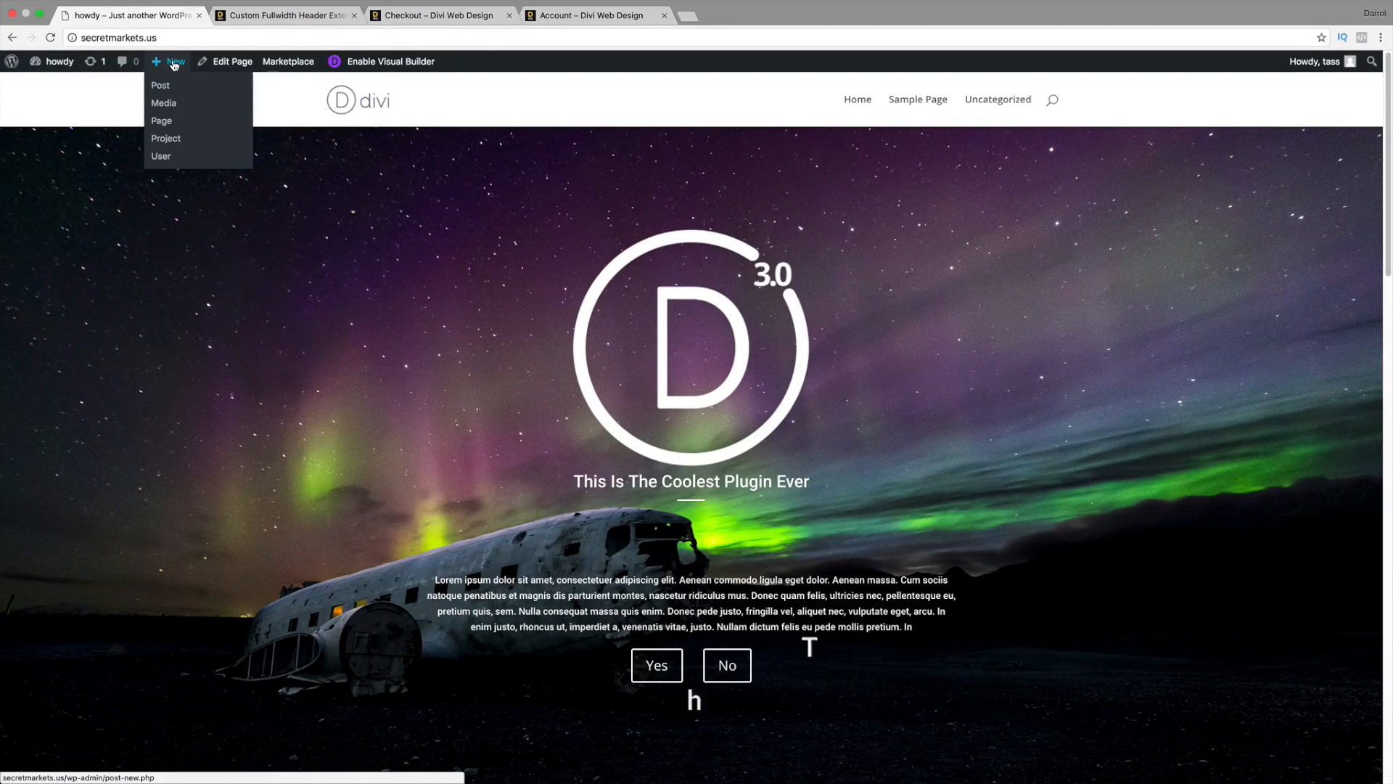
{"action": "left_click", "coordinate": [174, 123]}
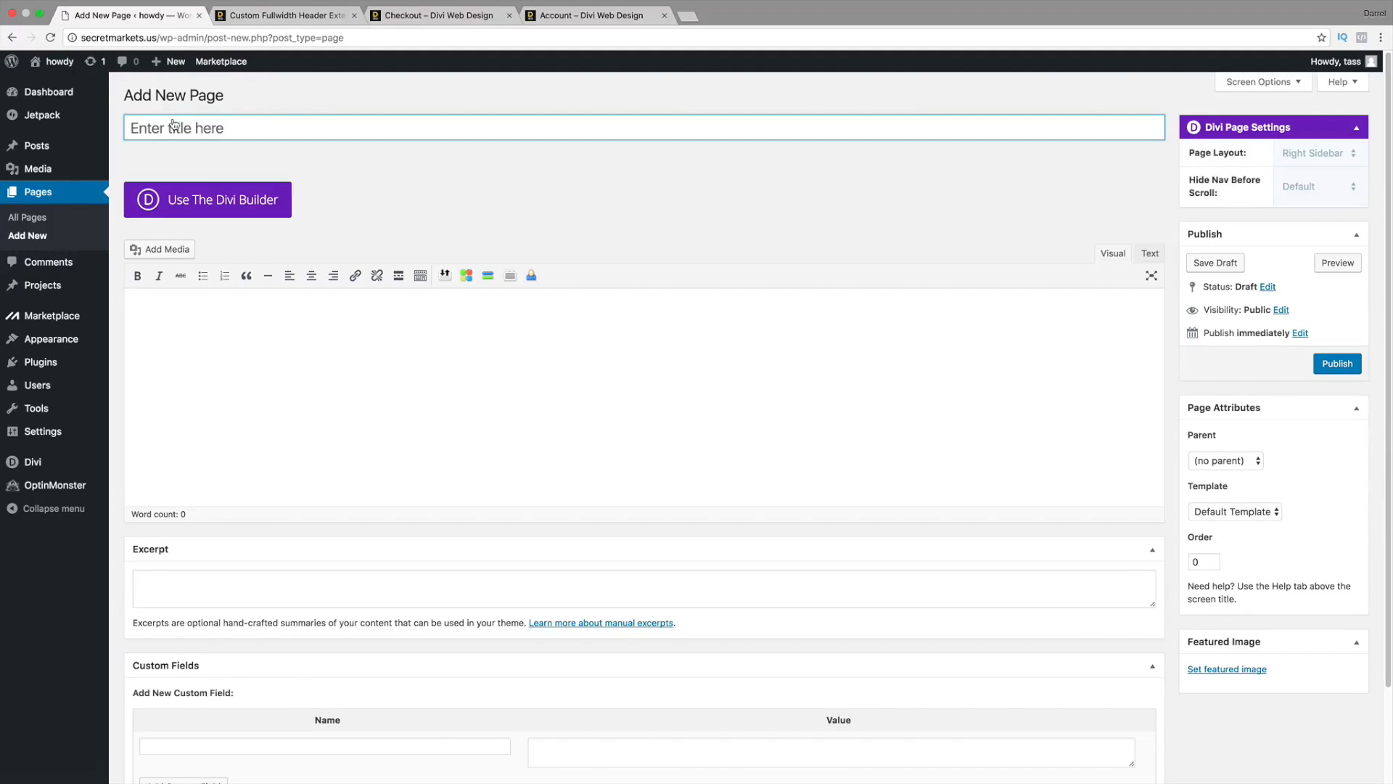
{"action": "type", "text": "cool page"}
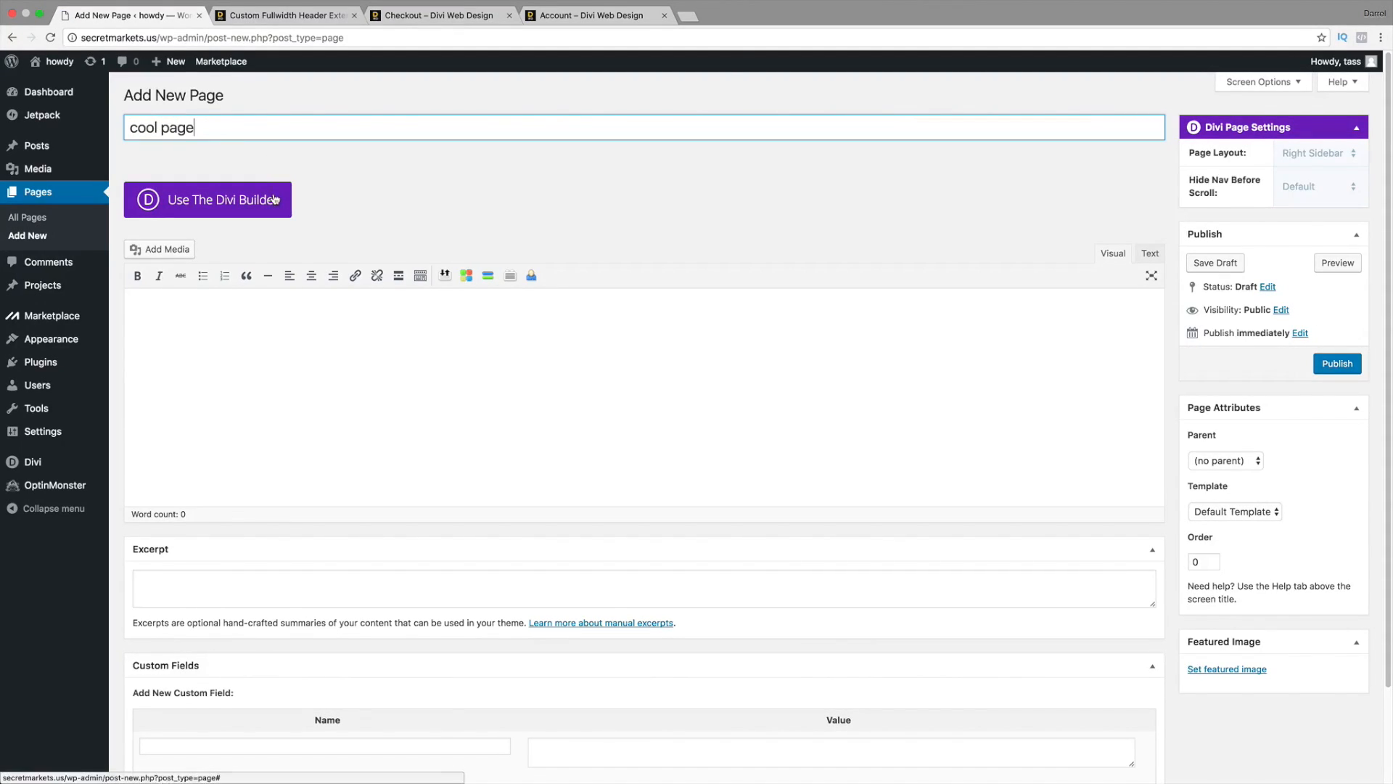
{"action": "left_click", "coordinate": [250, 203]}
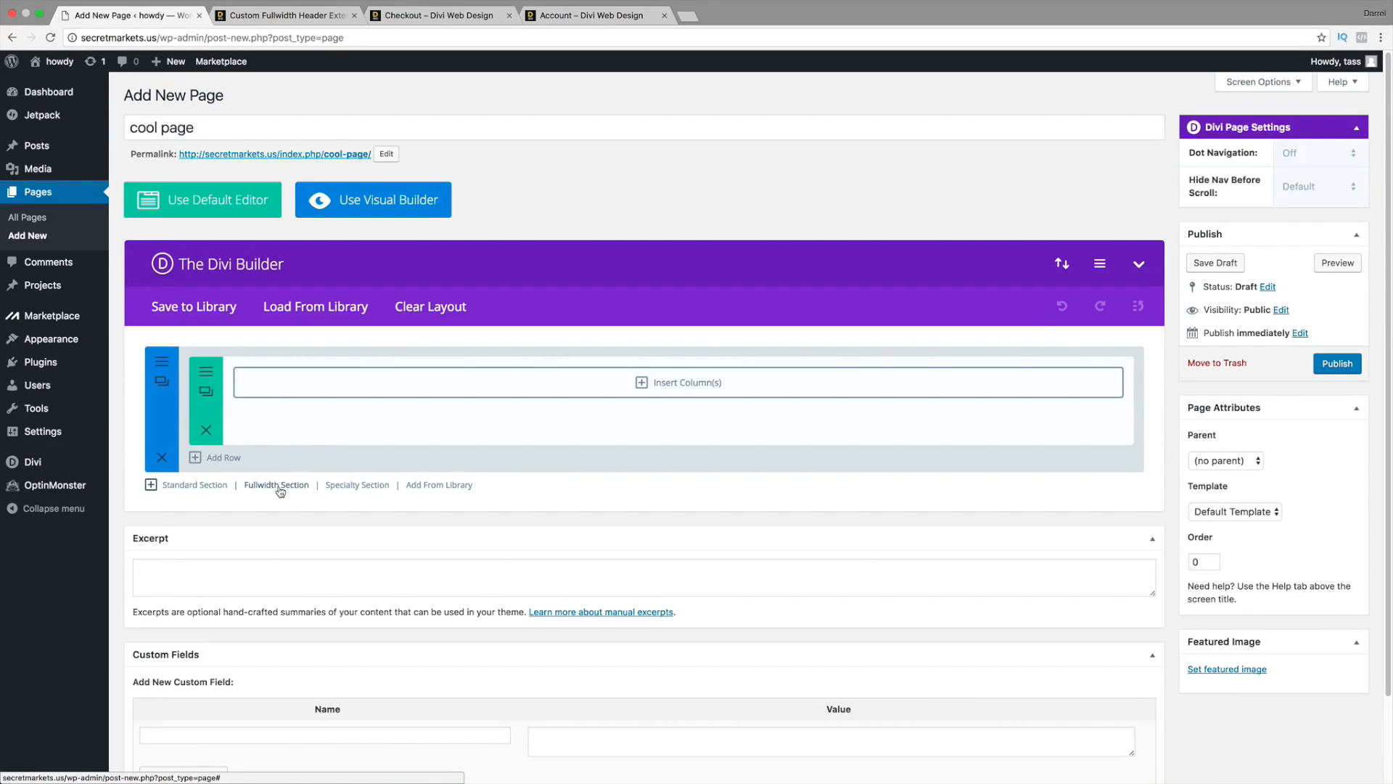
- Add a fullwidth section with a Fullwidth Header Extended module and set its title to "Welcome To The Divi Theme"
{"action": "left_click", "coordinate": [279, 485]}
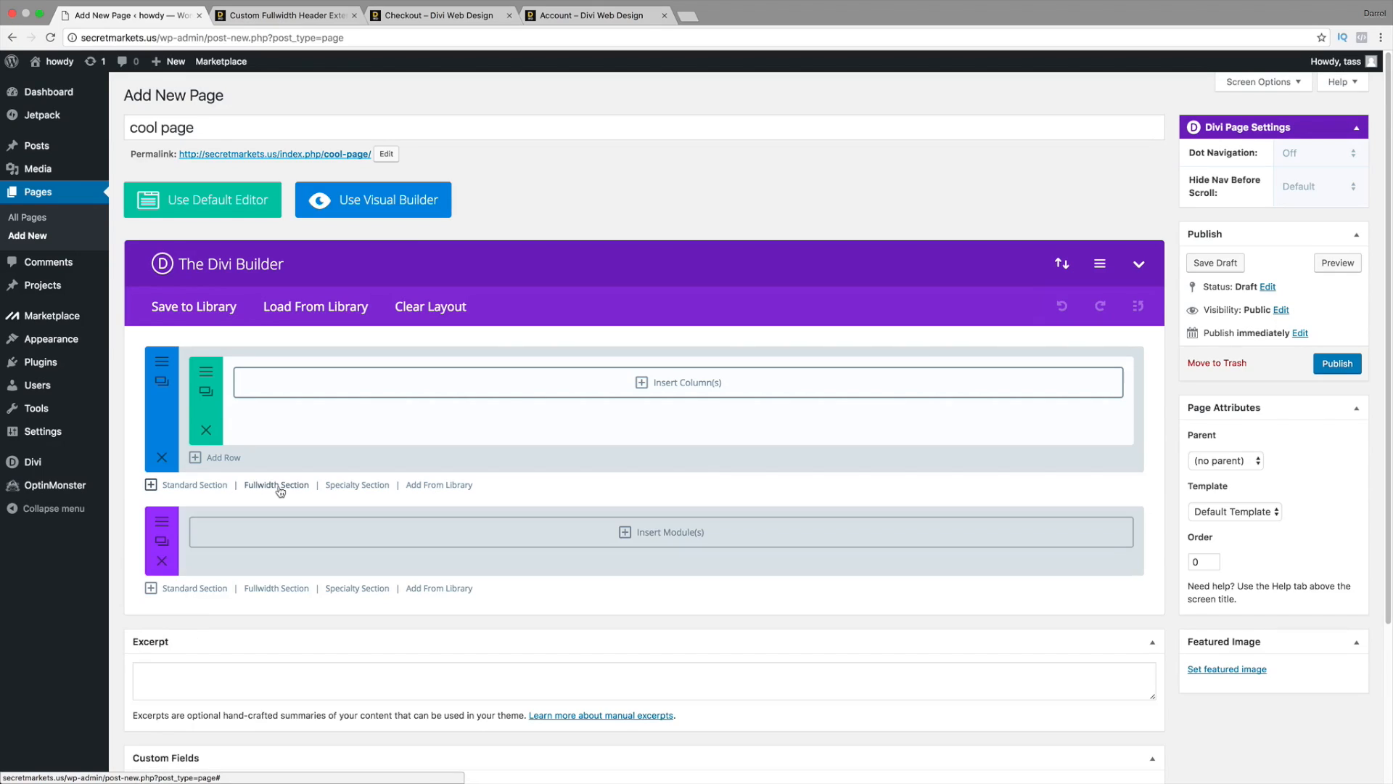
{"action": "left_click", "coordinate": [681, 535]}
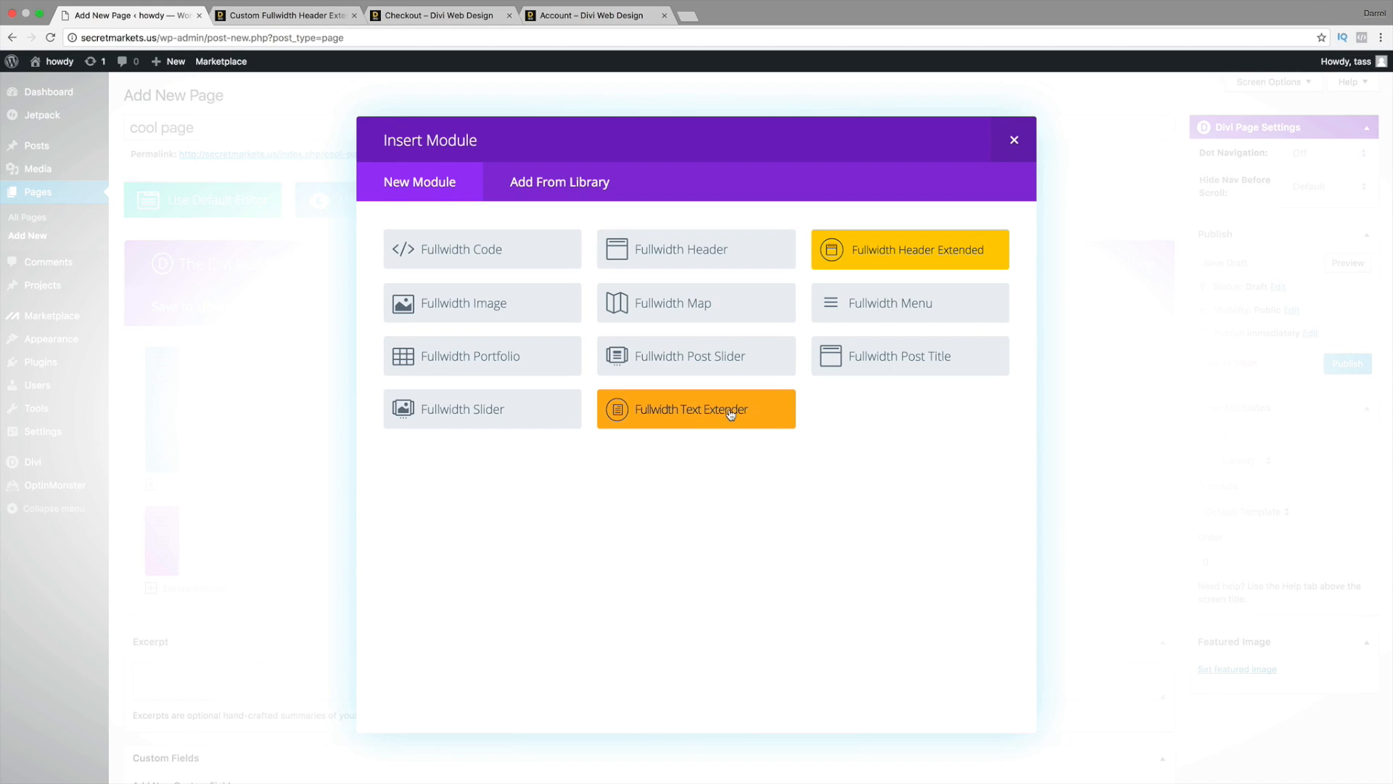
{"action": "left_click", "coordinate": [879, 257]}
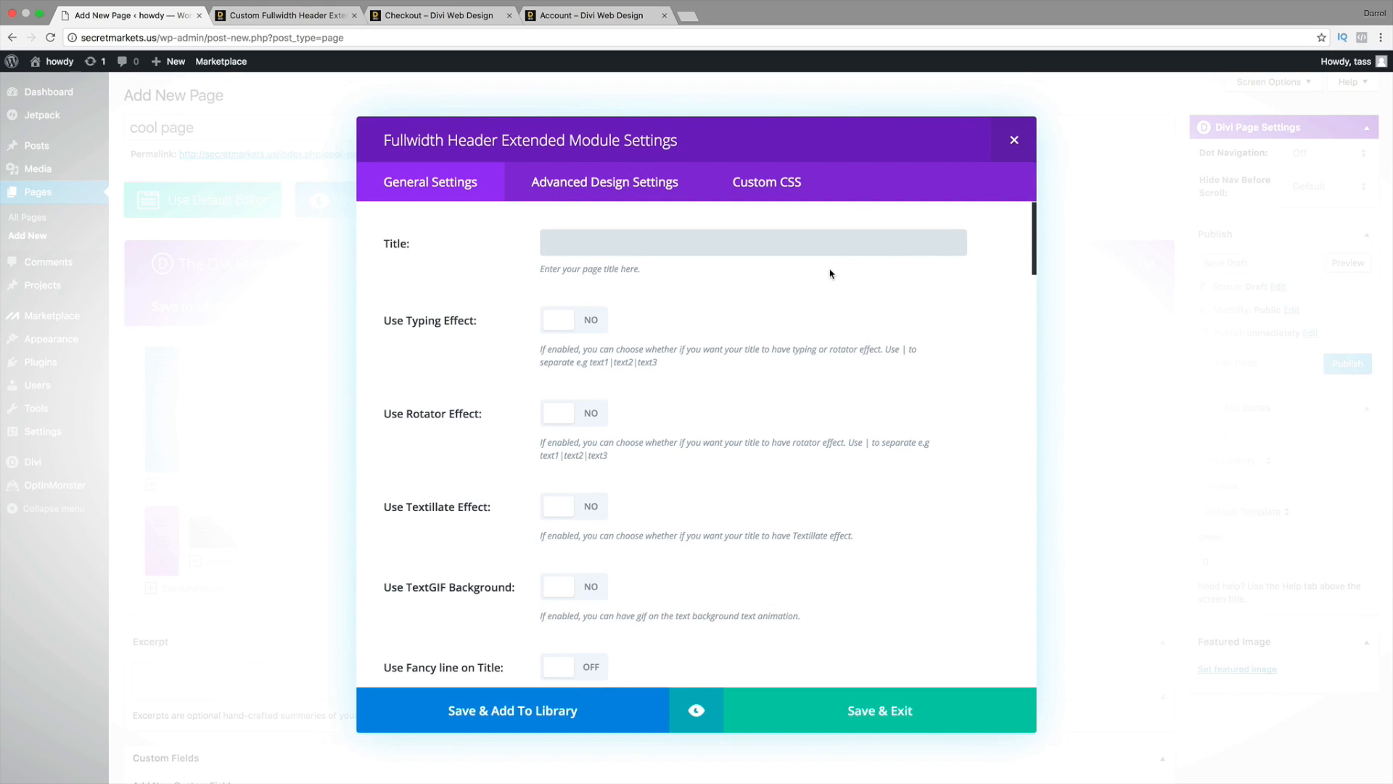
{"action": "type", "text": "Welcome To The Divi Theme"}
{"action": "scroll", "coordinate": [829, 340], "scroll_direction": "down", "scroll_amount": 1}
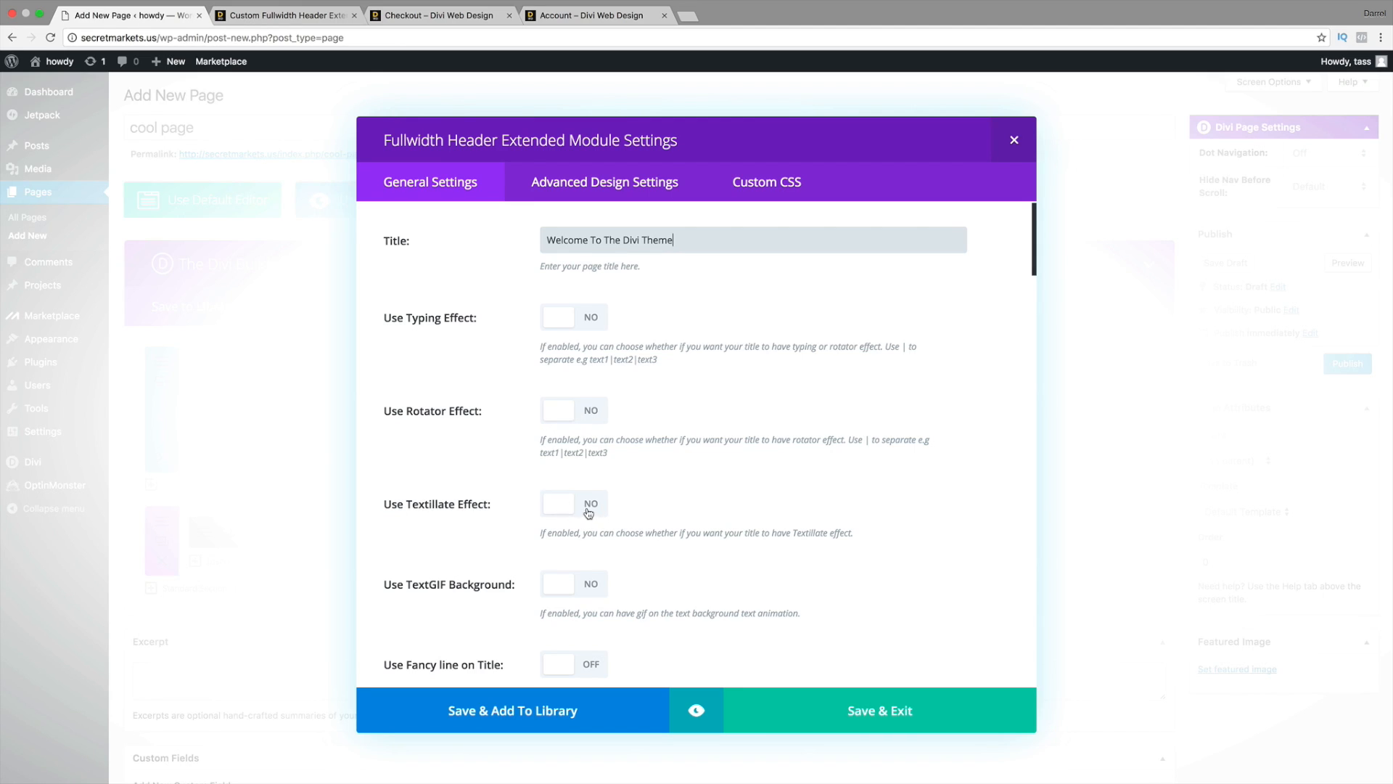
- Enable the typing effect for the header title
{"action": "scroll", "coordinate": [590, 508], "scroll_direction": "down", "scroll_amount": 2}
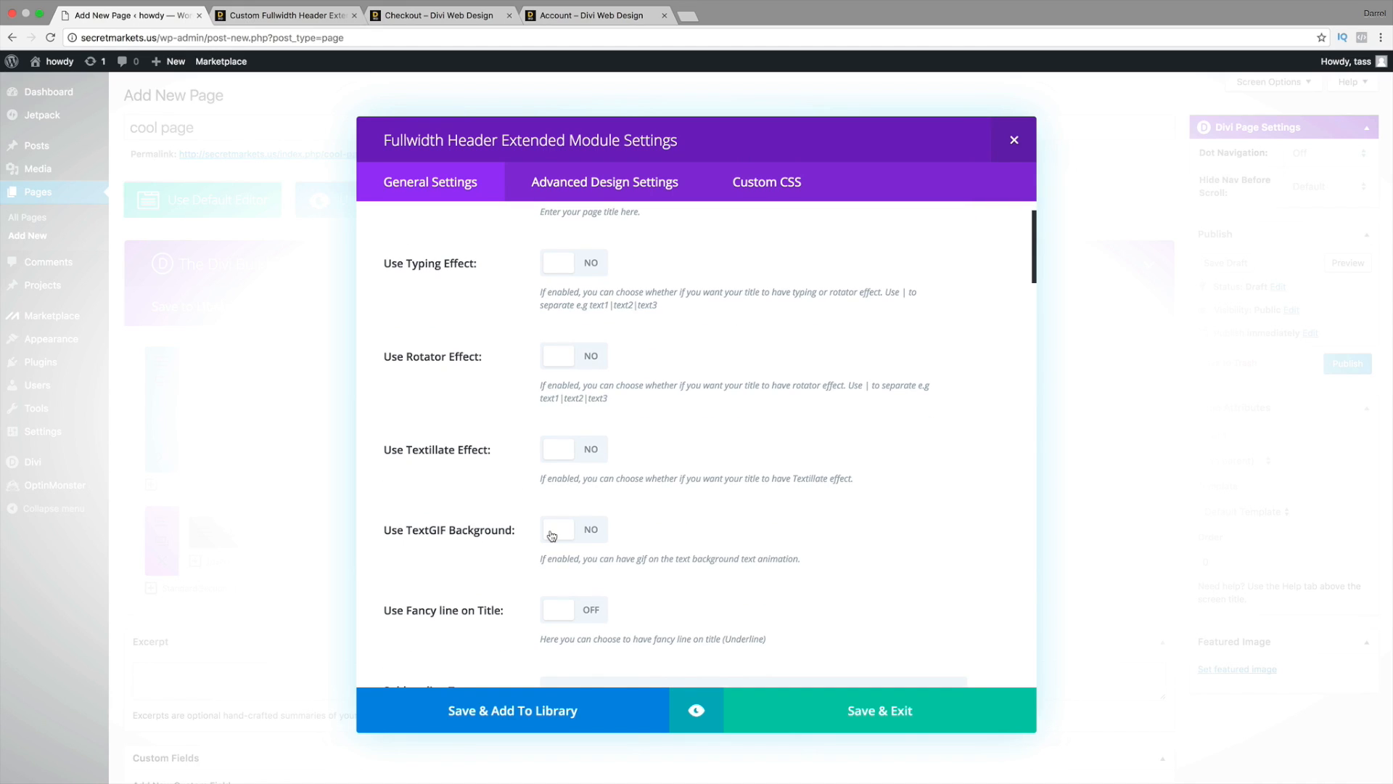
{"action": "scroll", "coordinate": [498, 476], "scroll_direction": "up", "scroll_amount": 1}
{"action": "scroll", "coordinate": [498, 476], "scroll_direction": "up", "scroll_amount": 1}
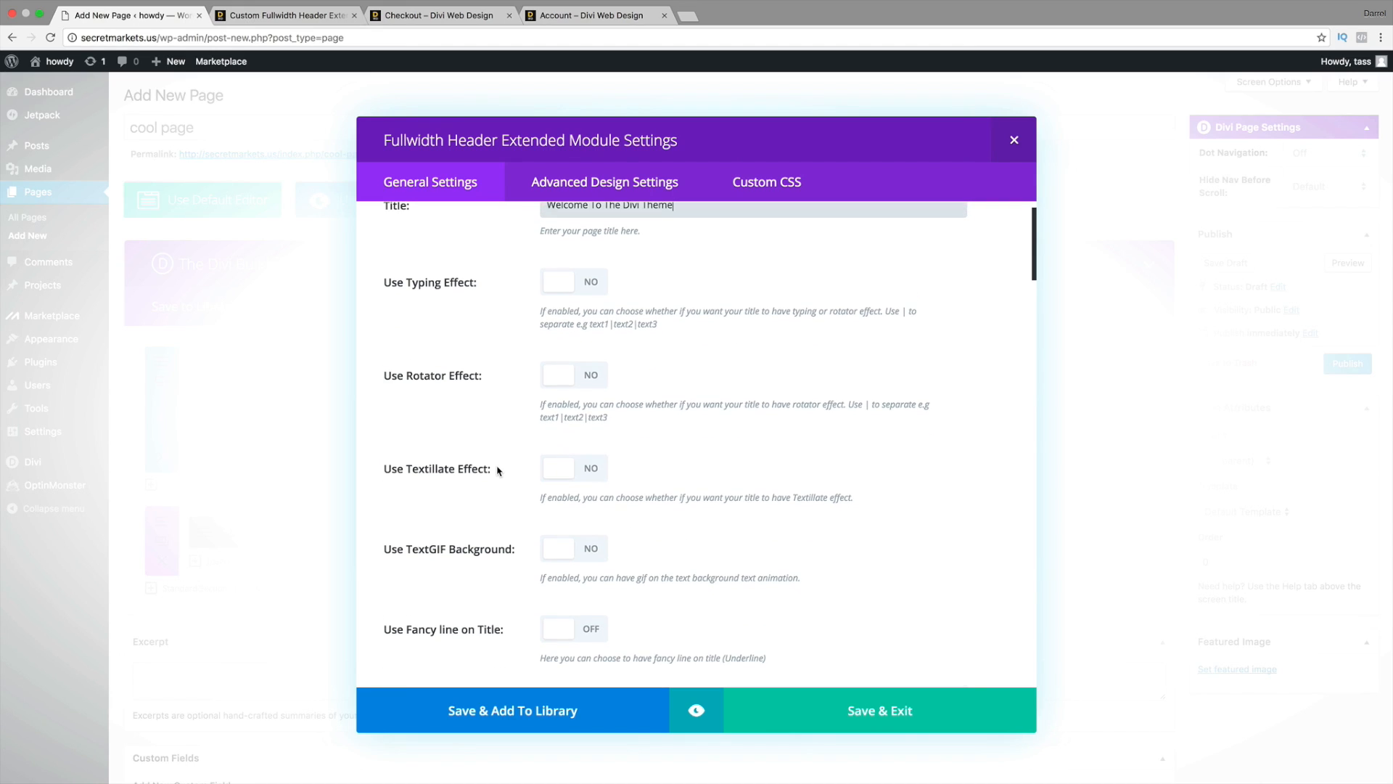
{"action": "left_click", "coordinate": [575, 288]}
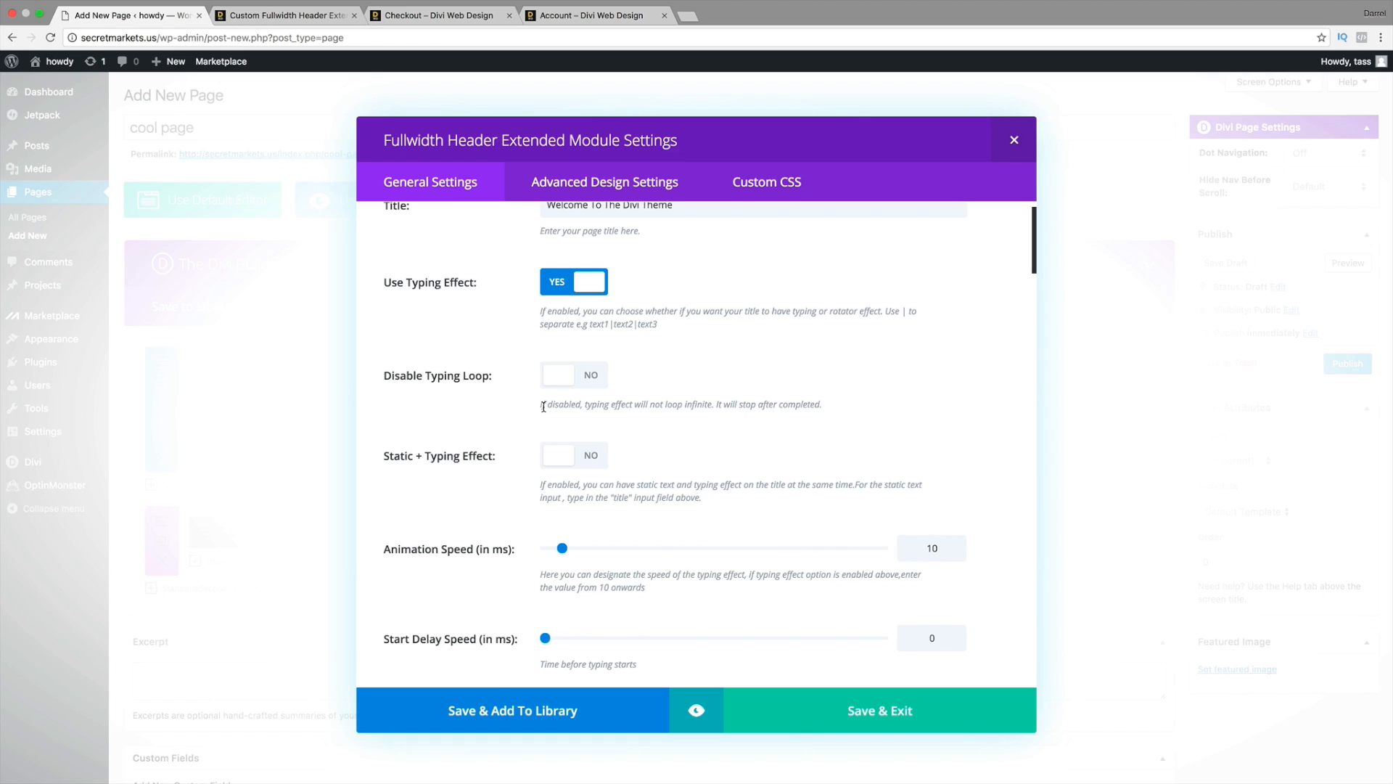
- Examine the typing effect options for looping, static text, animation speed, start delay, backspacing delay and colors
{"action": "left_click_drag", "start_coordinate": [544, 408], "coordinate": [750, 407]}
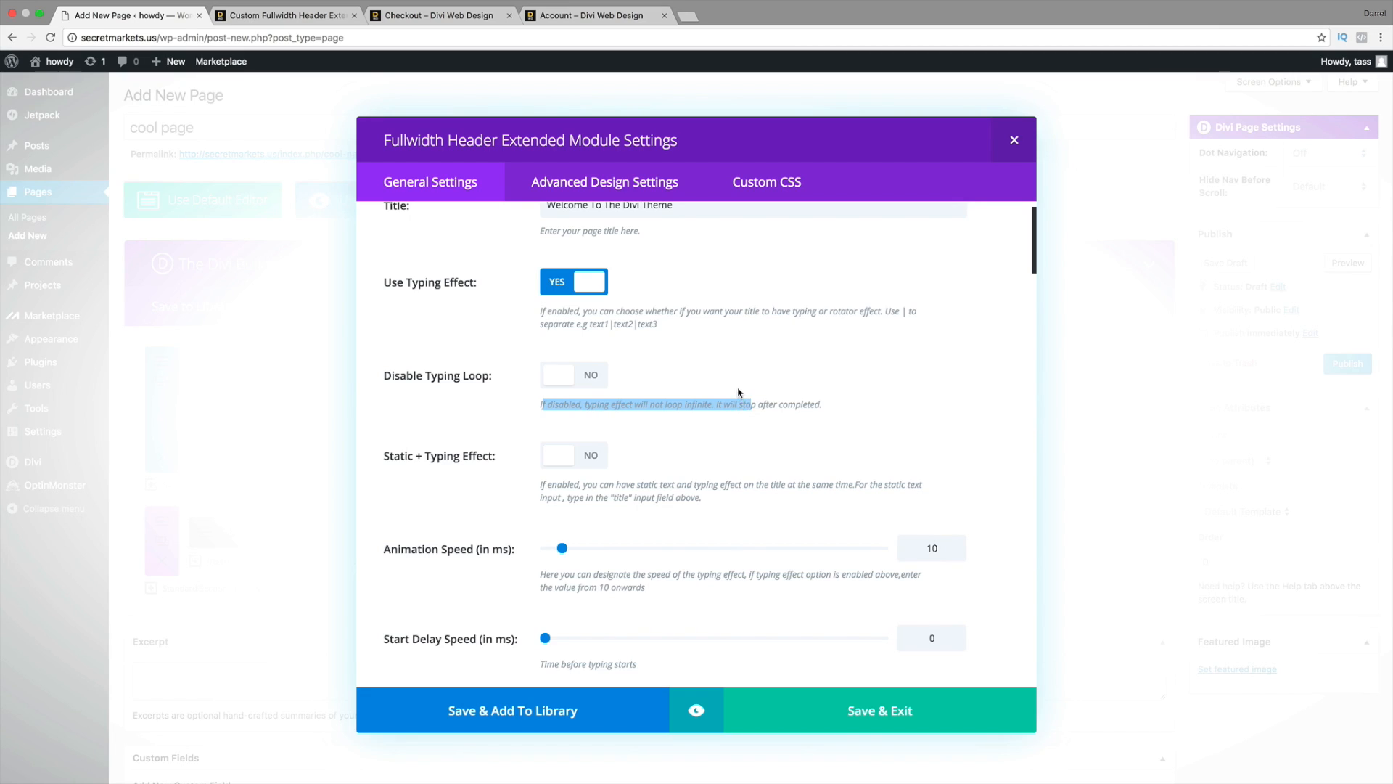
{"action": "left_click", "coordinate": [739, 393]}
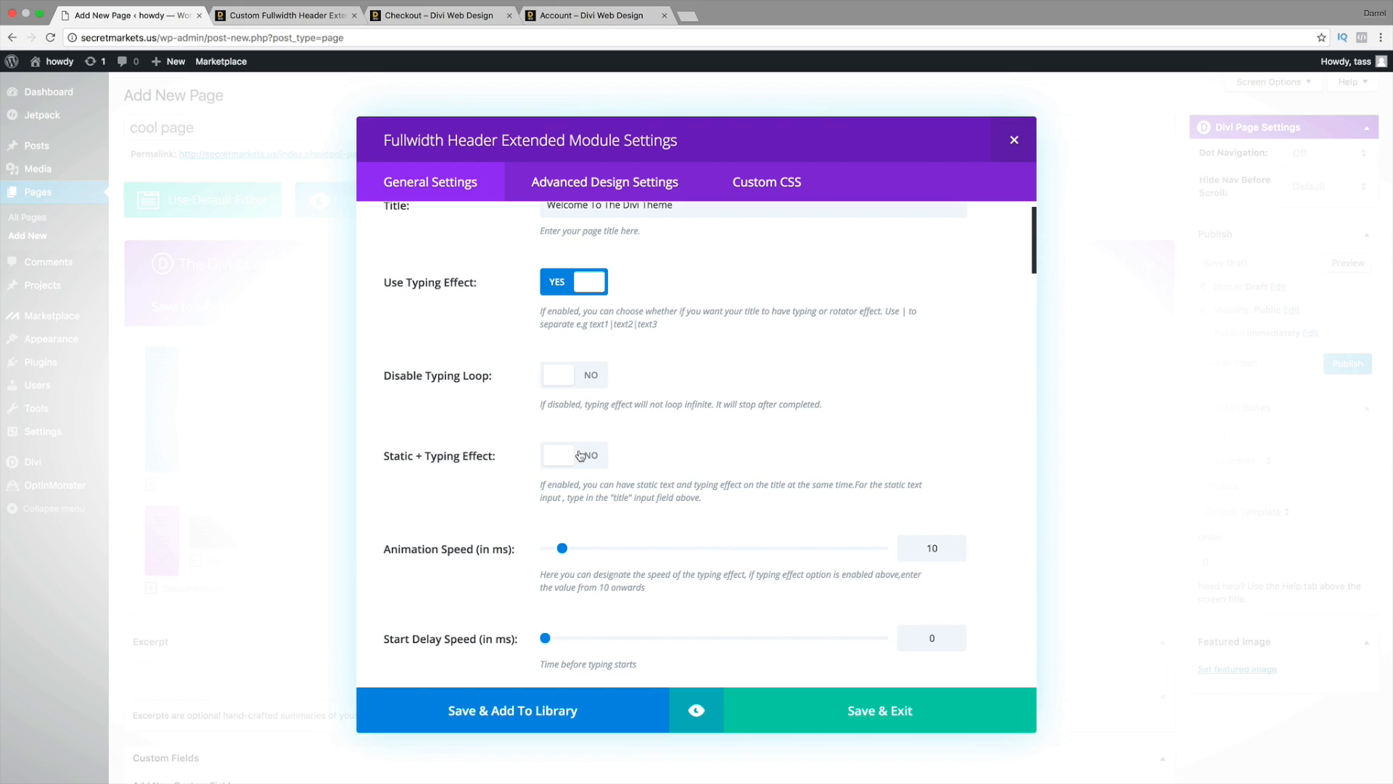
{"action": "scroll", "coordinate": [581, 475], "scroll_direction": "down", "scroll_amount": 1}
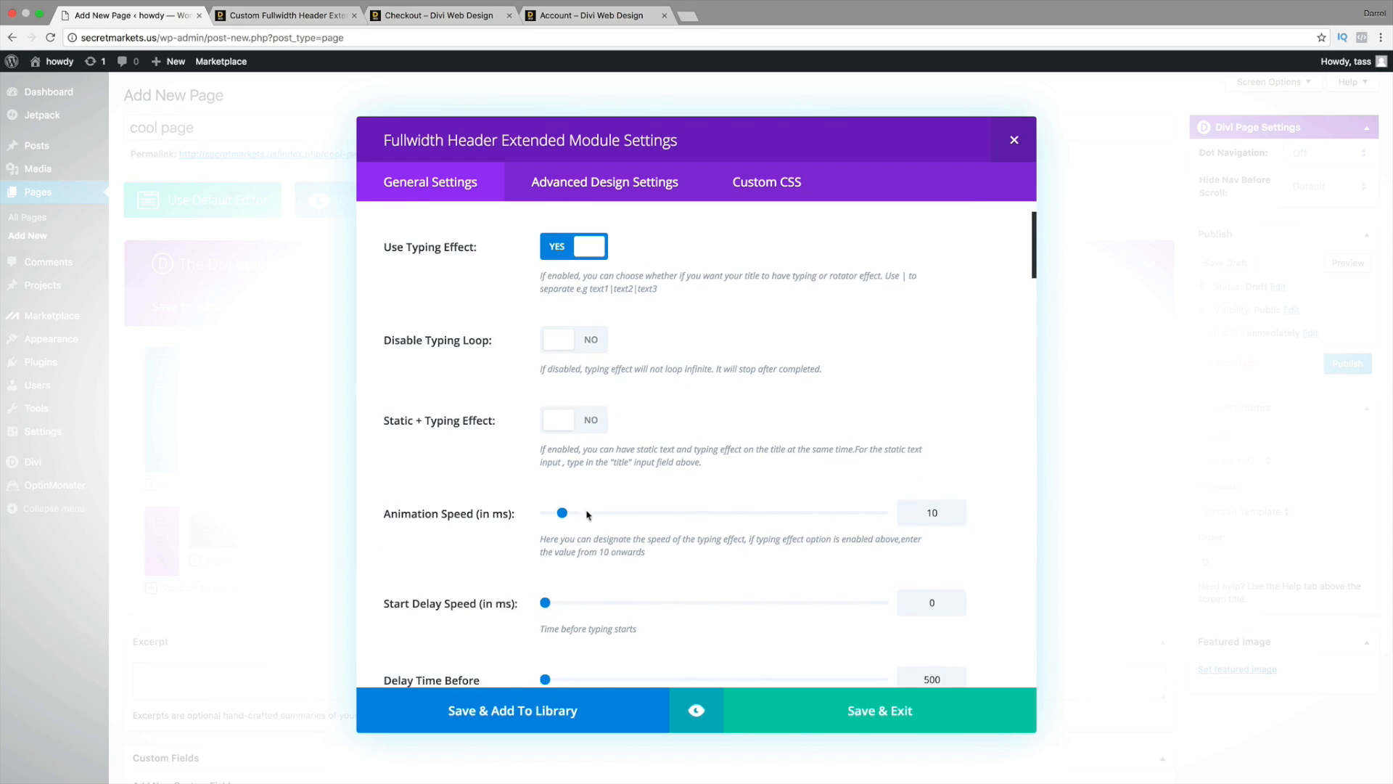
{"action": "scroll", "coordinate": [613, 528], "scroll_direction": "down", "scroll_amount": 1}
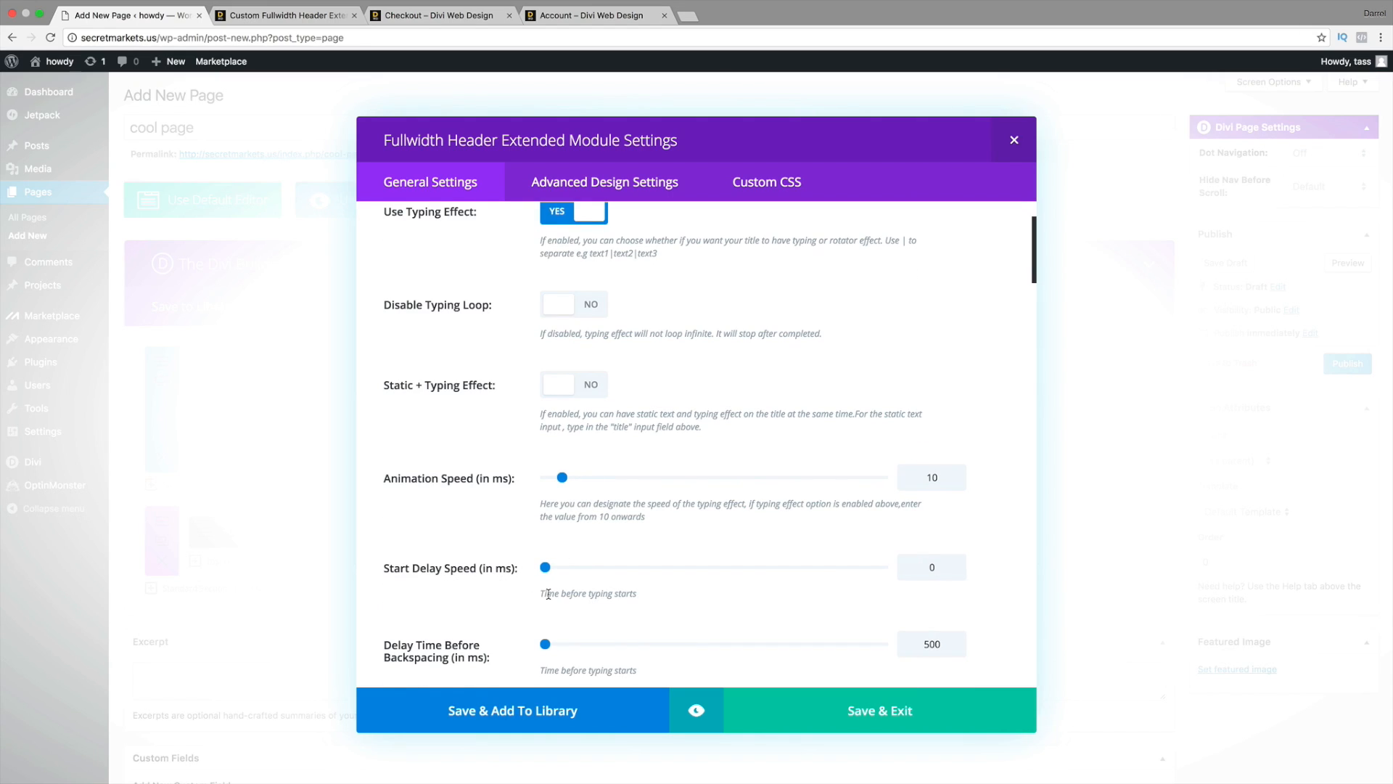
{"action": "left_click_drag", "start_coordinate": [538, 596], "coordinate": [643, 596]}
{"action": "scroll", "coordinate": [642, 594], "scroll_direction": "down", "scroll_amount": 1}
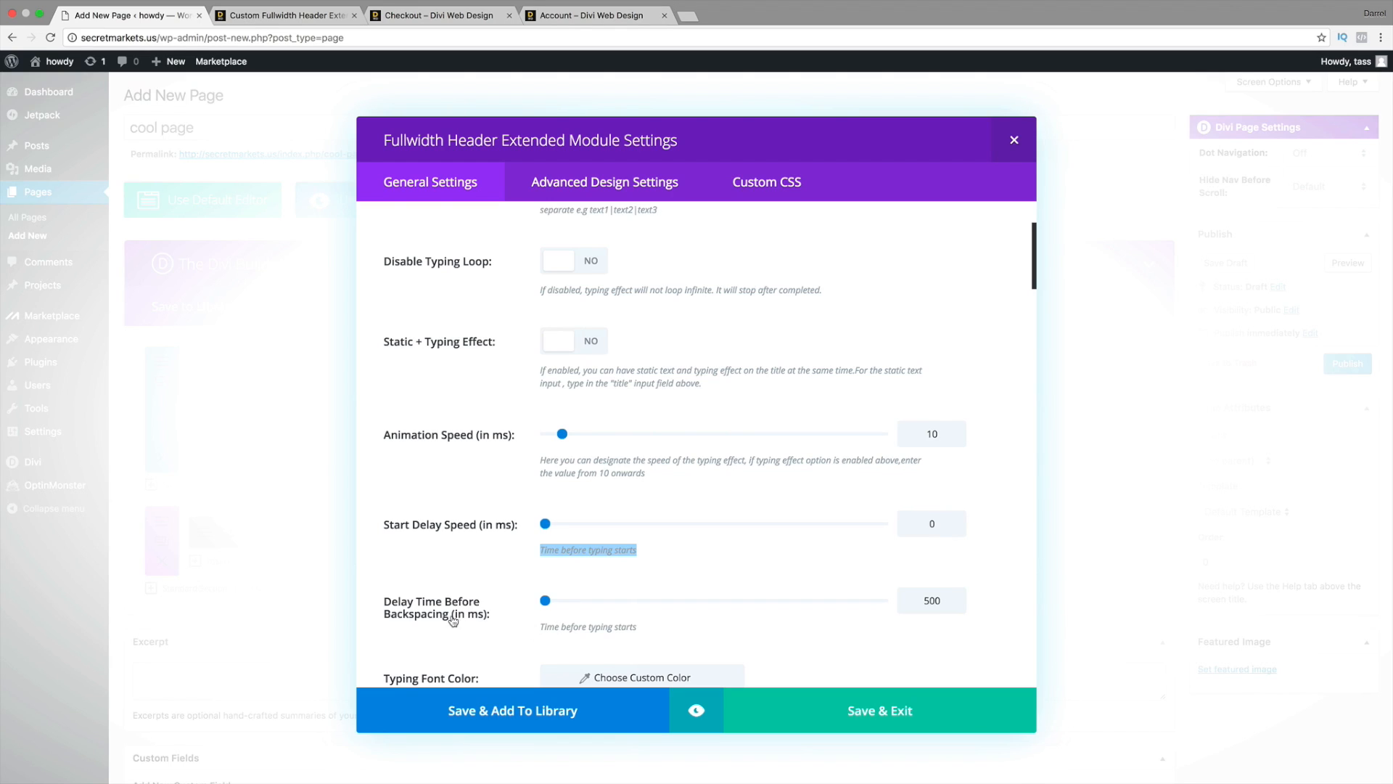
{"action": "scroll", "coordinate": [479, 614], "scroll_direction": "down", "scroll_amount": 5}
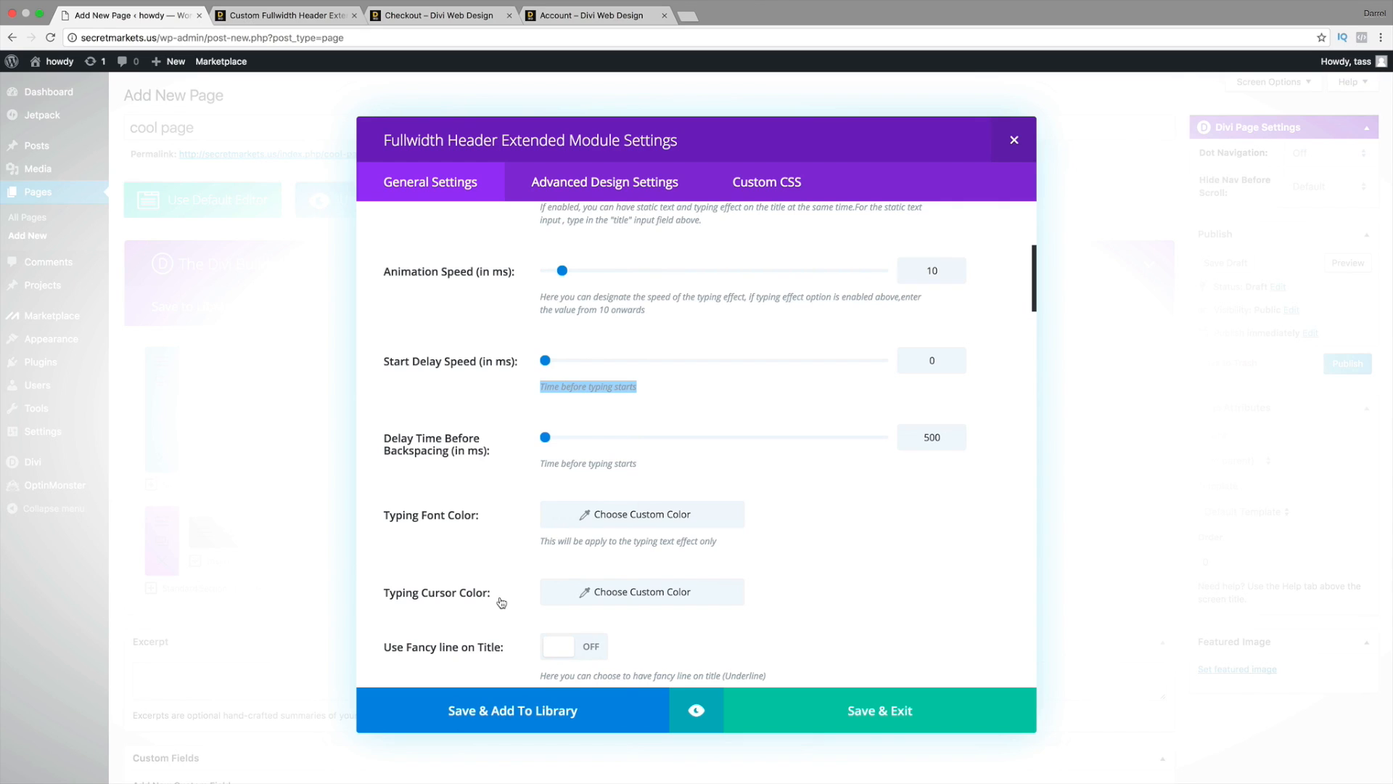
{"action": "scroll", "coordinate": [516, 568], "scroll_direction": "down", "scroll_amount": 3}
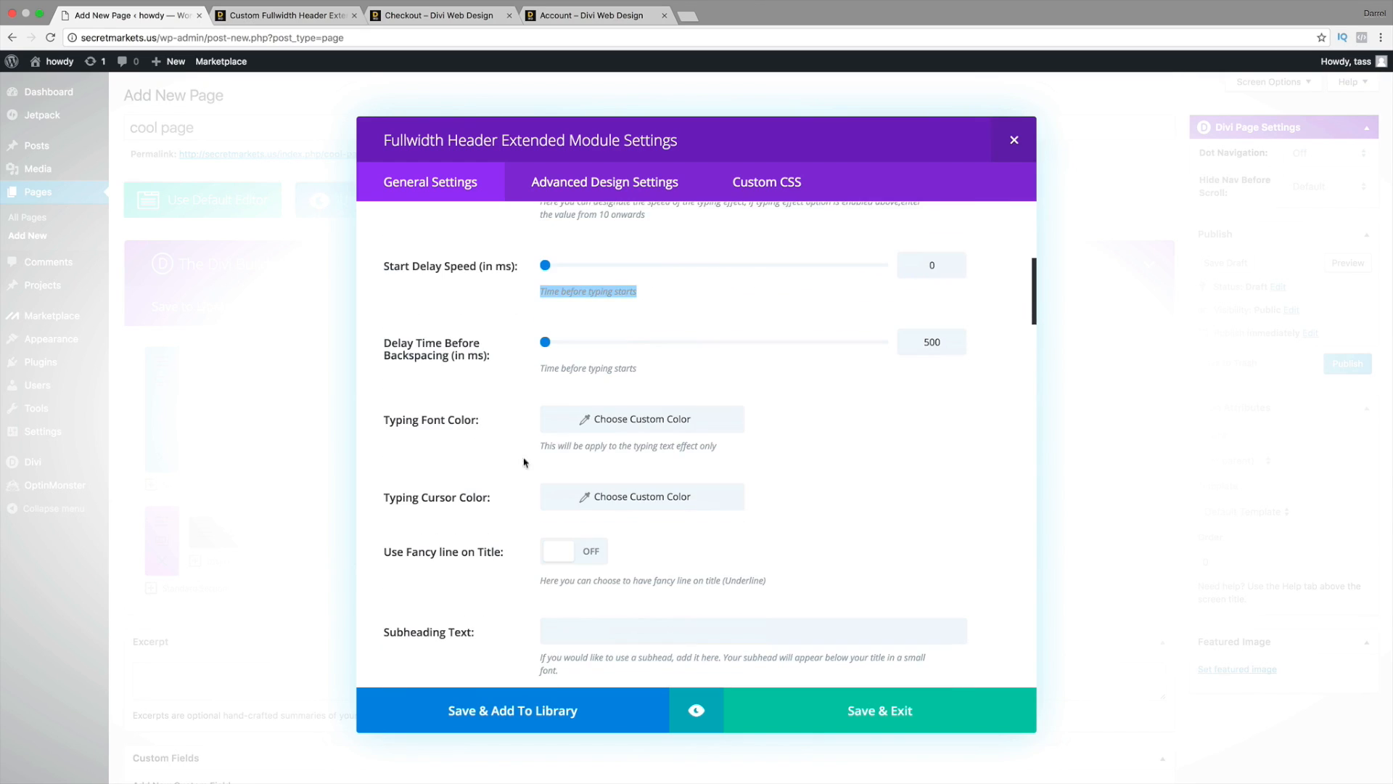
- Open the custom color picker for the typing font color
{"action": "left_click", "coordinate": [650, 419]}
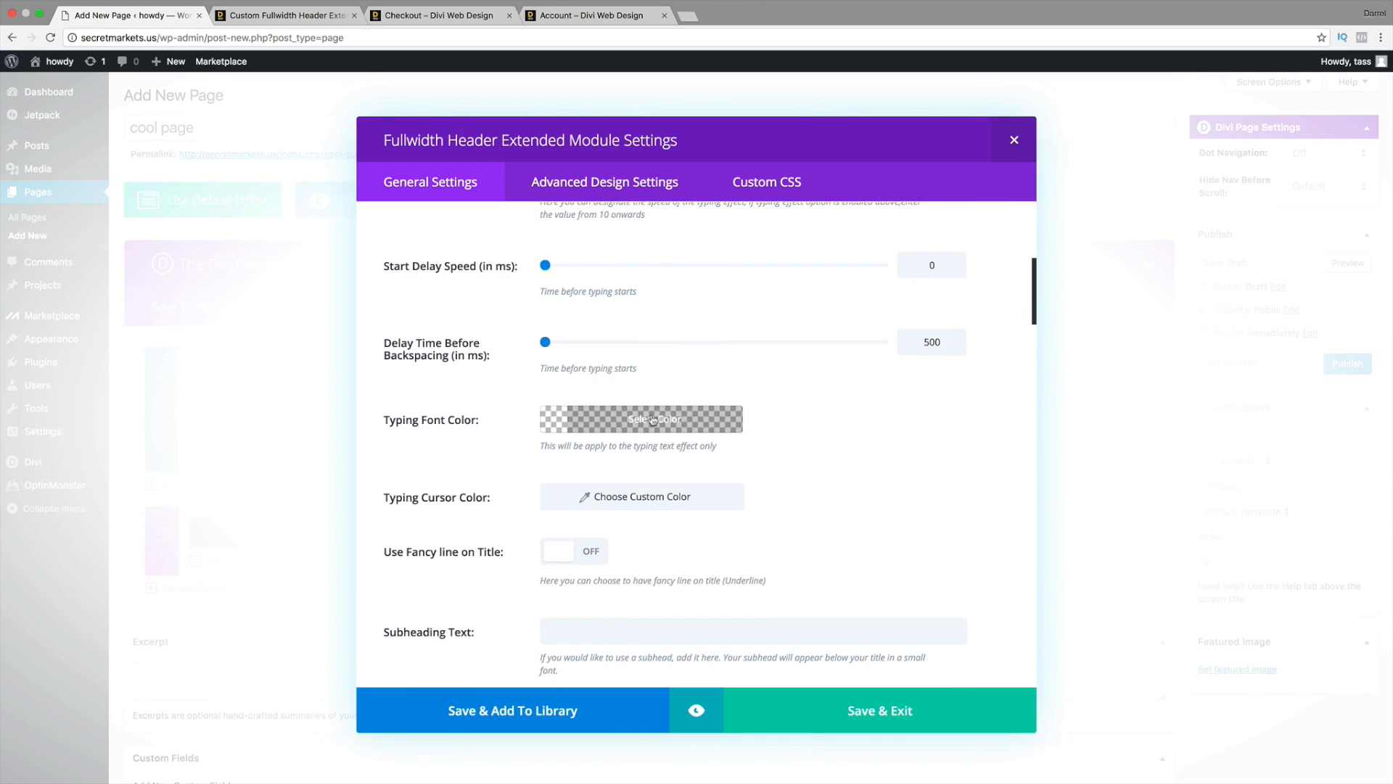
{"action": "left_click", "coordinate": [653, 420]}
{"action": "scroll", "coordinate": [502, 513], "scroll_direction": "down", "scroll_amount": 3}
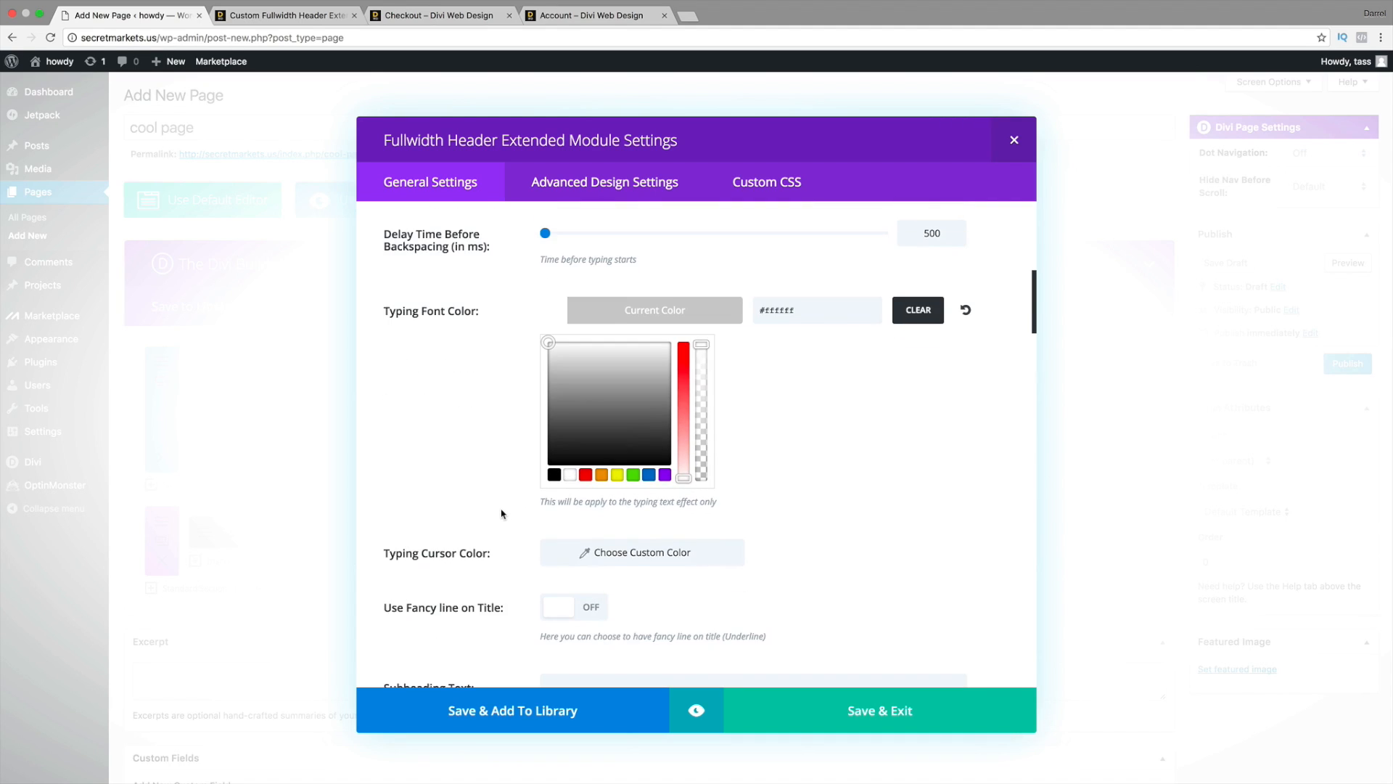
- Turn on the fancy line on the title and set its orientation to Center
{"action": "scroll", "coordinate": [502, 514], "scroll_direction": "down", "scroll_amount": 2}
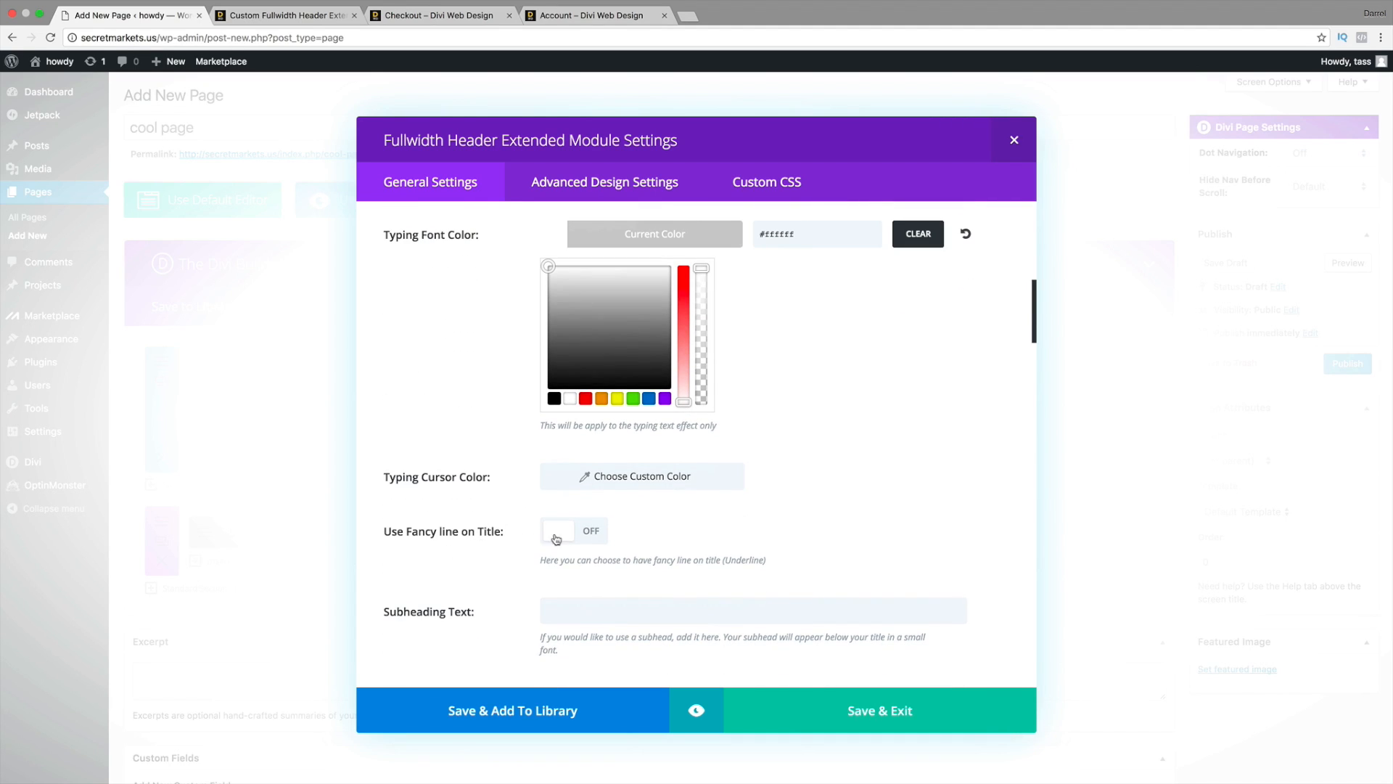
{"action": "left_click", "coordinate": [557, 539]}
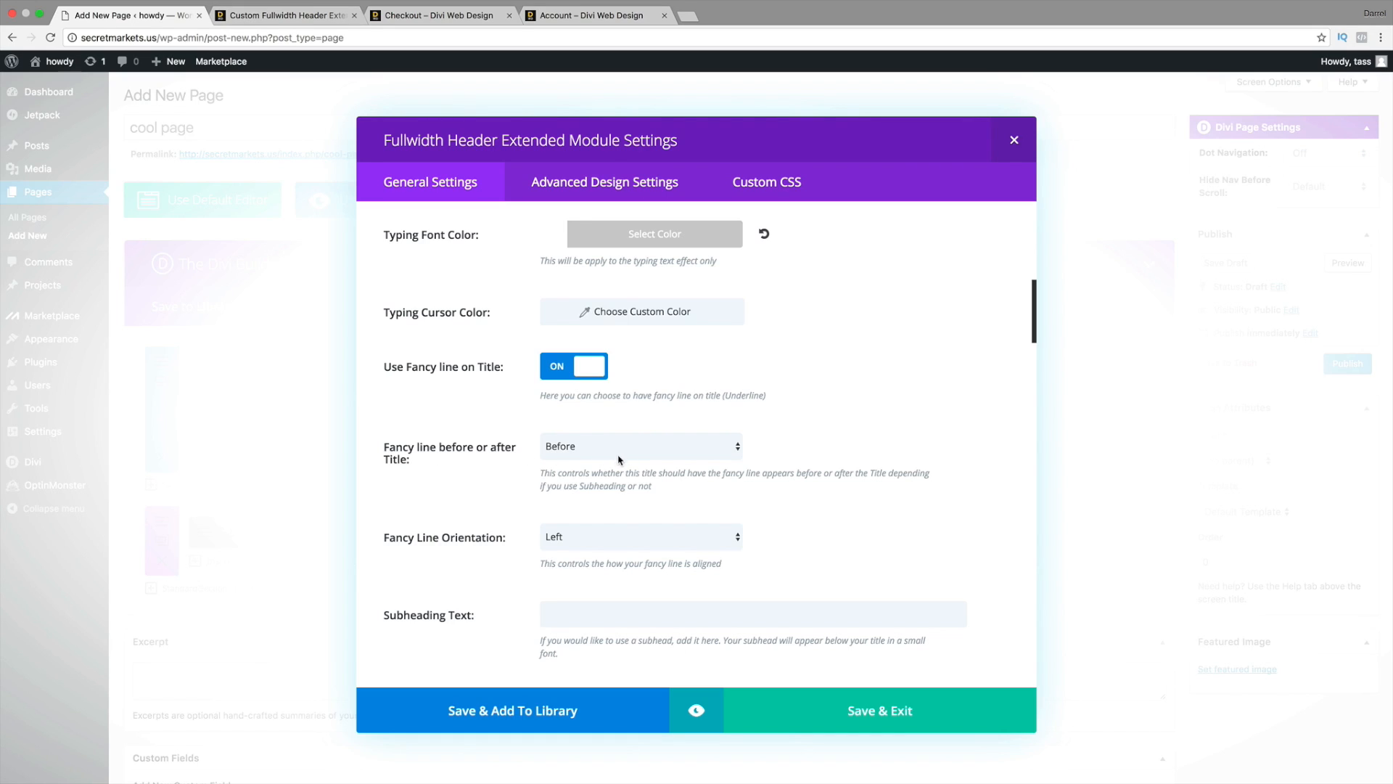
{"action": "left_click", "coordinate": [619, 537]}
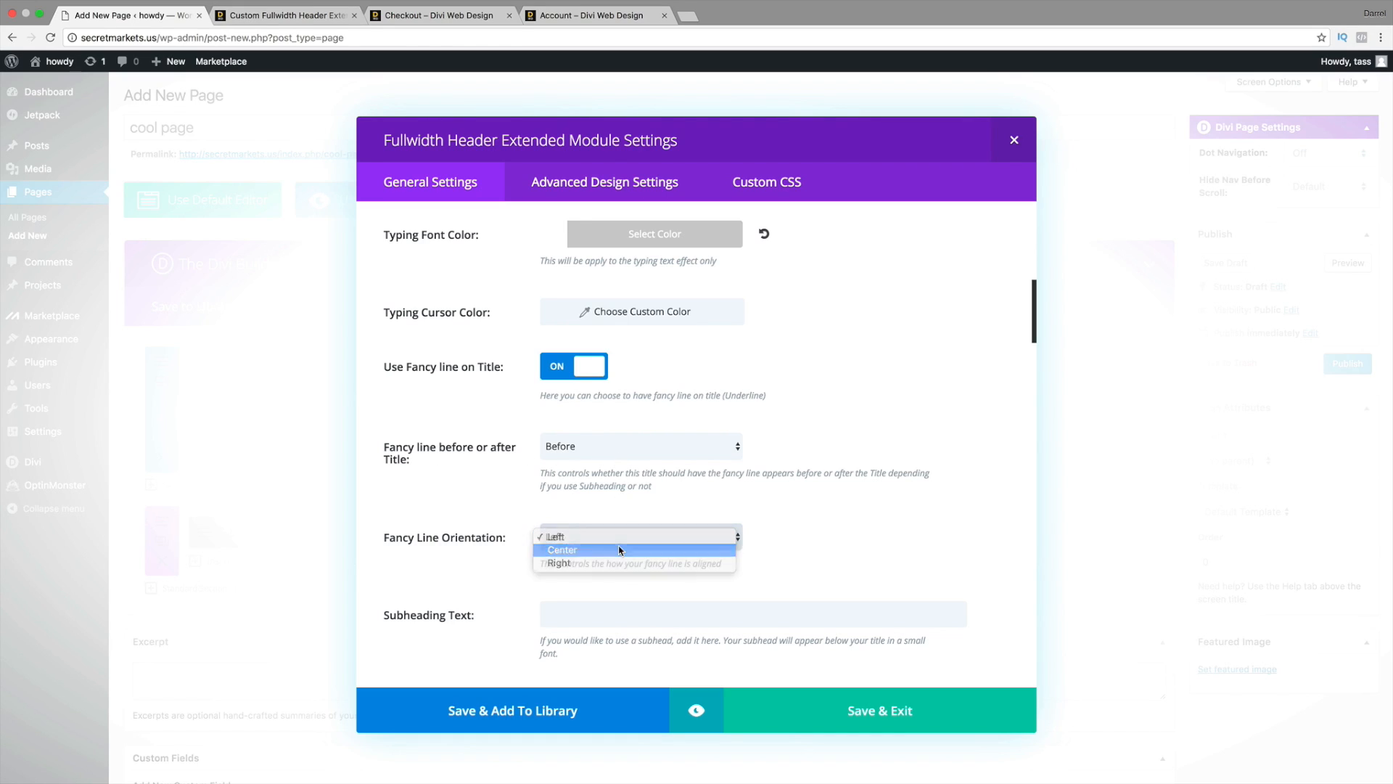
{"action": "left_click", "coordinate": [618, 546]}
- Set the header's subheading text to "This is a cool plugin"
{"action": "left_click", "coordinate": [639, 618]}
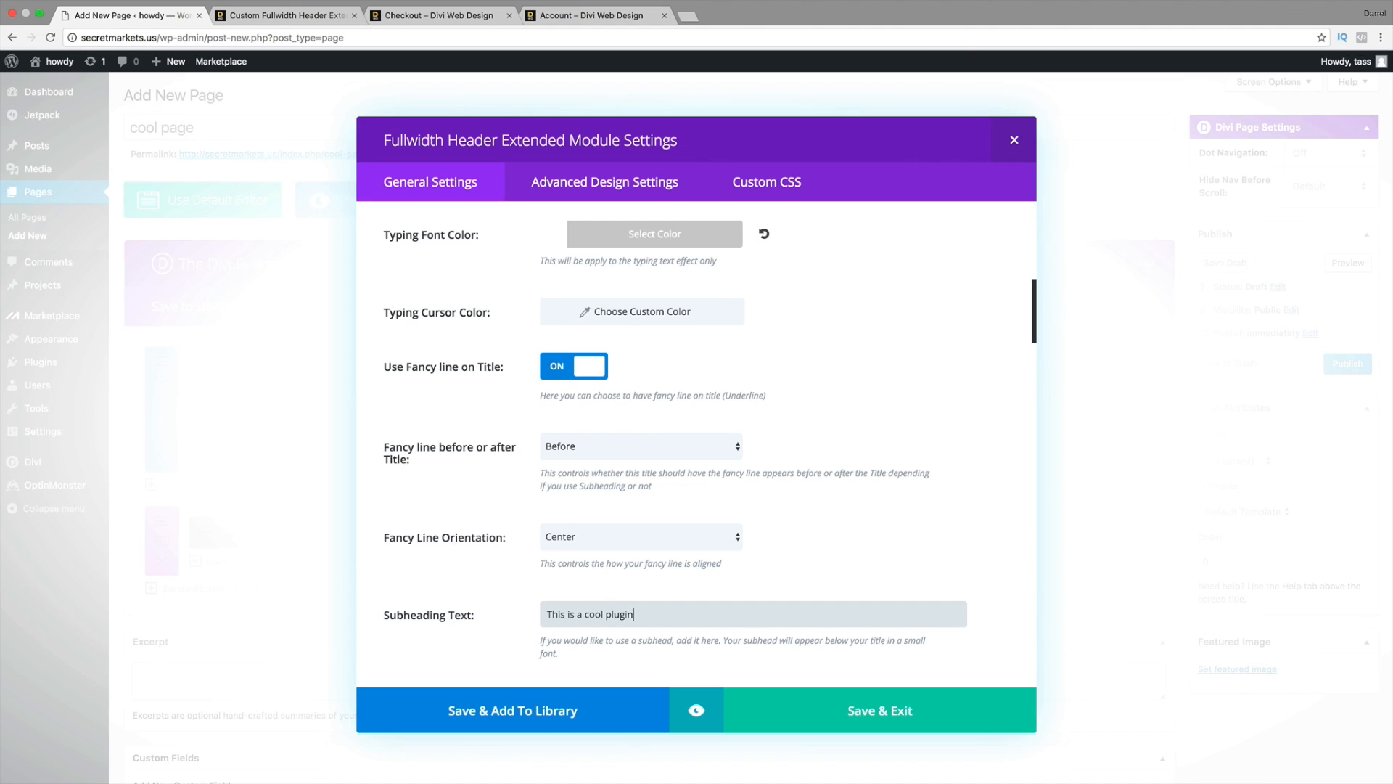
{"action": "scroll", "coordinate": [608, 626], "scroll_direction": "down", "scroll_amount": 5}
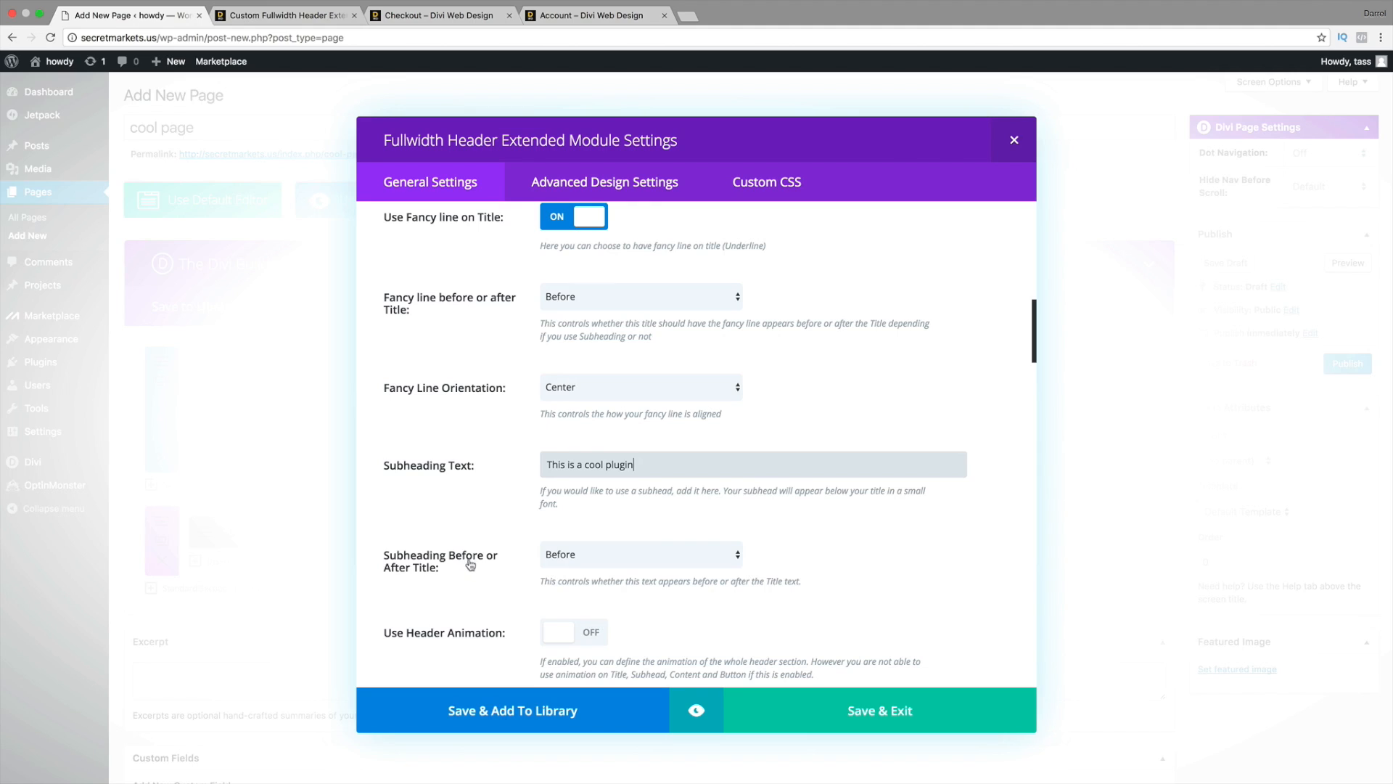
{"action": "scroll", "coordinate": [529, 563], "scroll_direction": "down", "scroll_amount": 1}
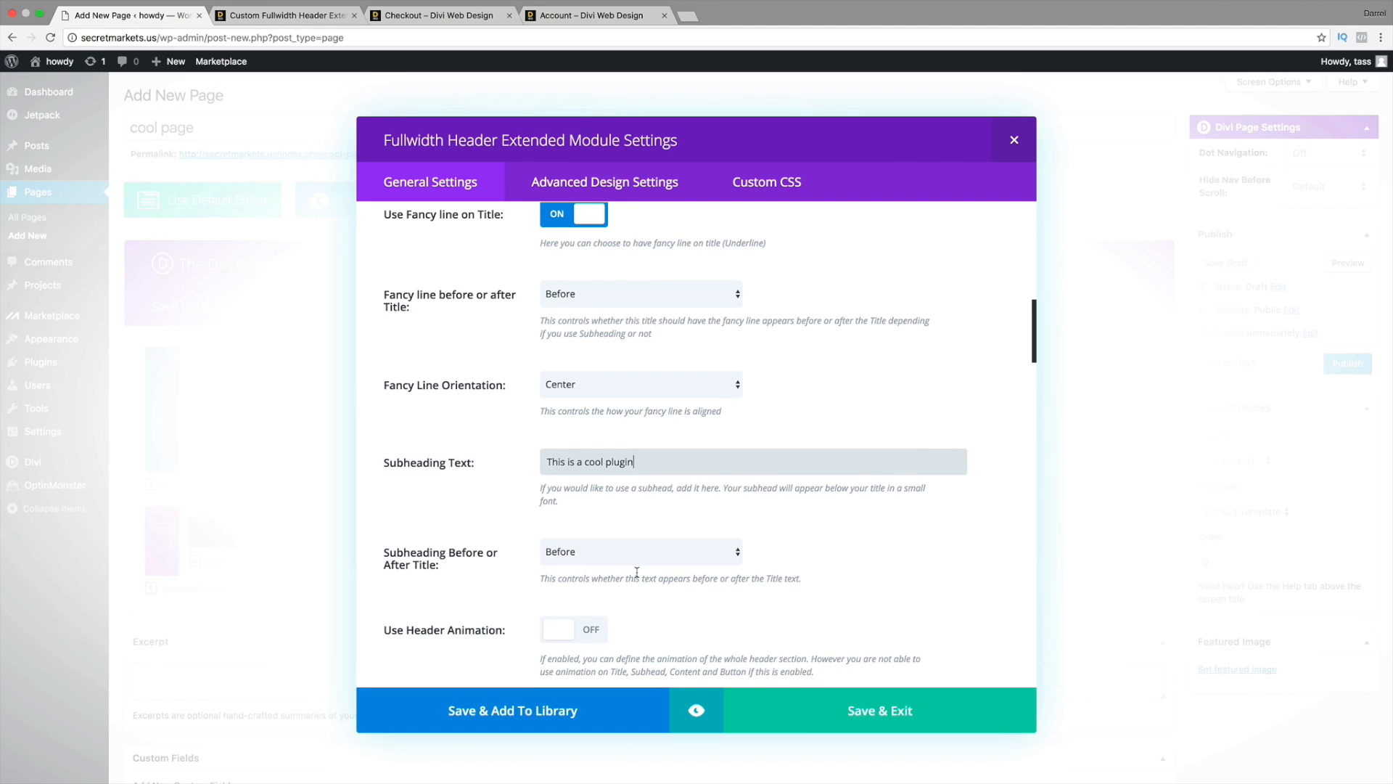
- Turn on the header animation and set the whole header animation to jello
{"action": "scroll", "coordinate": [656, 566], "scroll_direction": "down", "scroll_amount": 4}
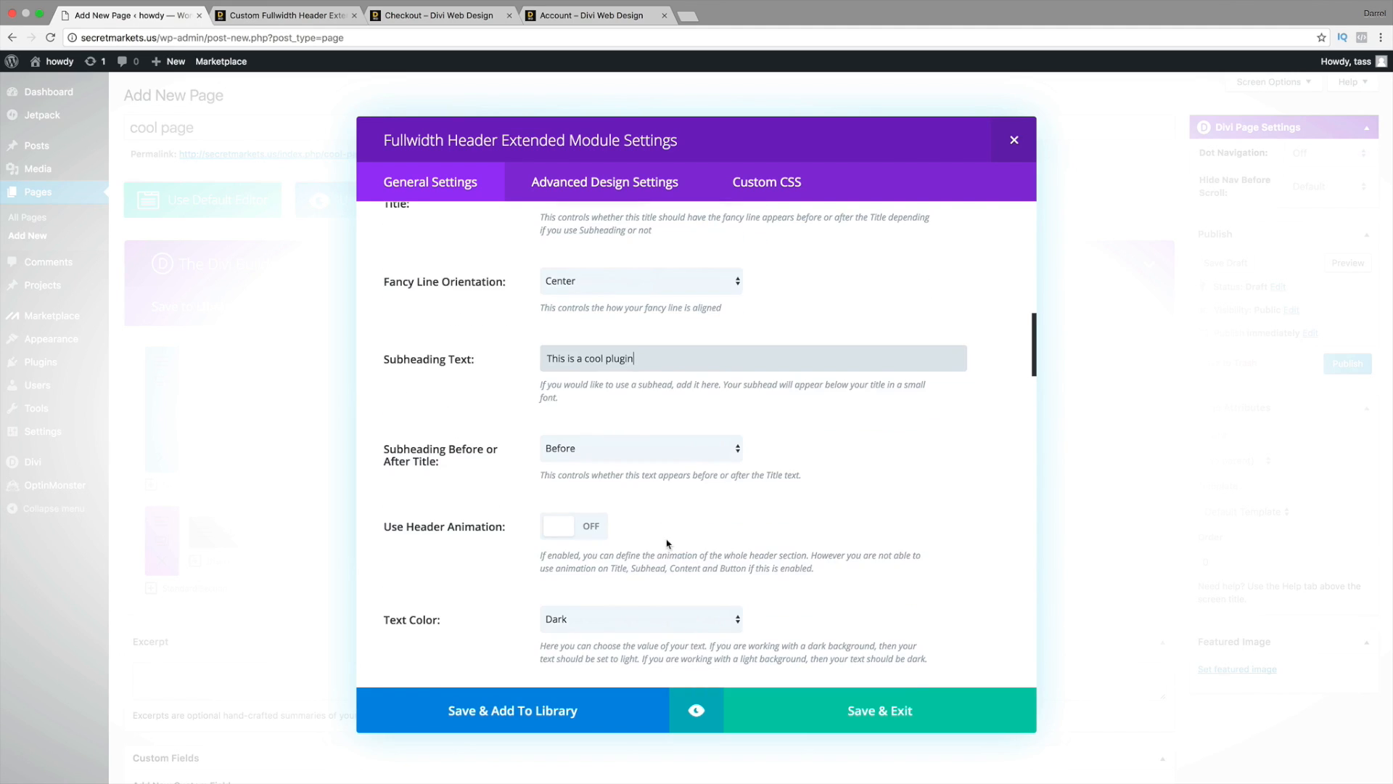
{"action": "left_click", "coordinate": [606, 526]}
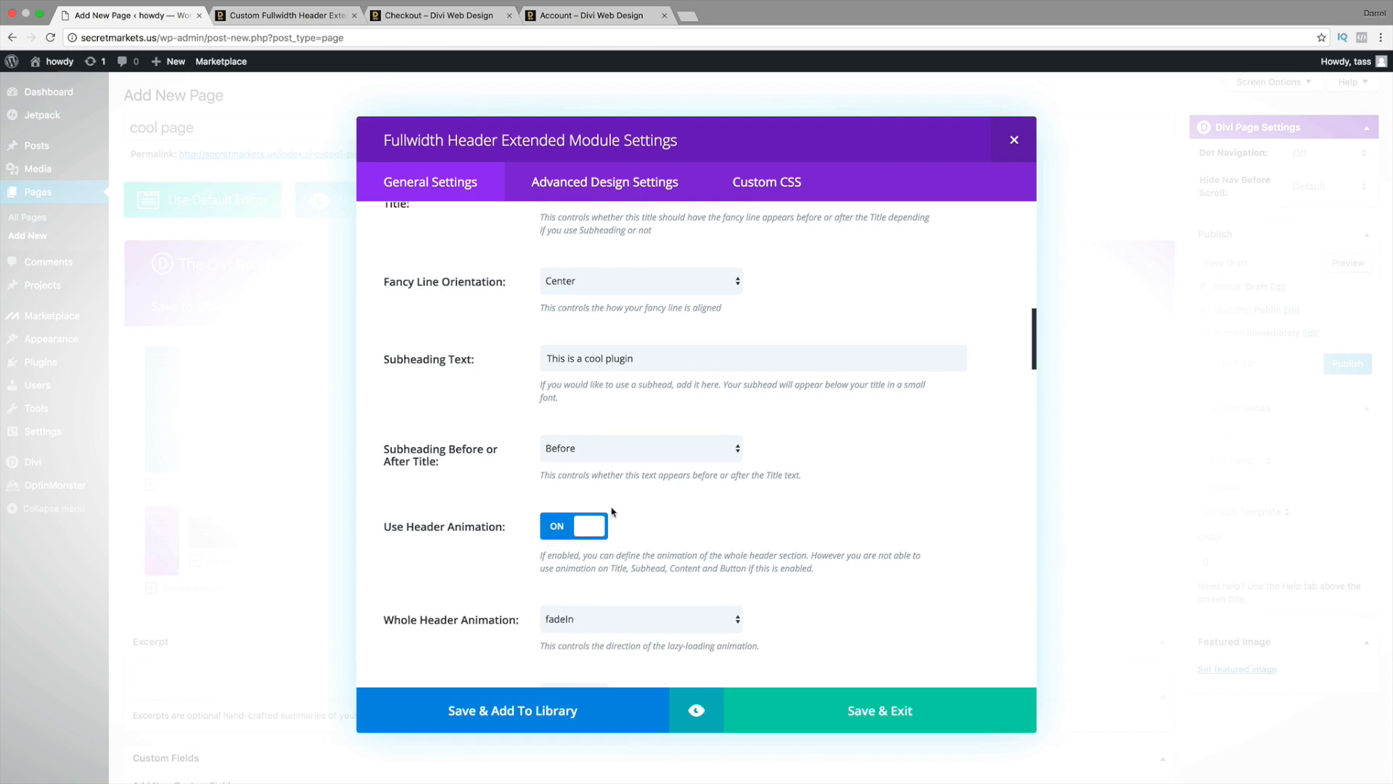
{"action": "scroll", "coordinate": [615, 206], "scroll_direction": "down", "scroll_amount": 1}
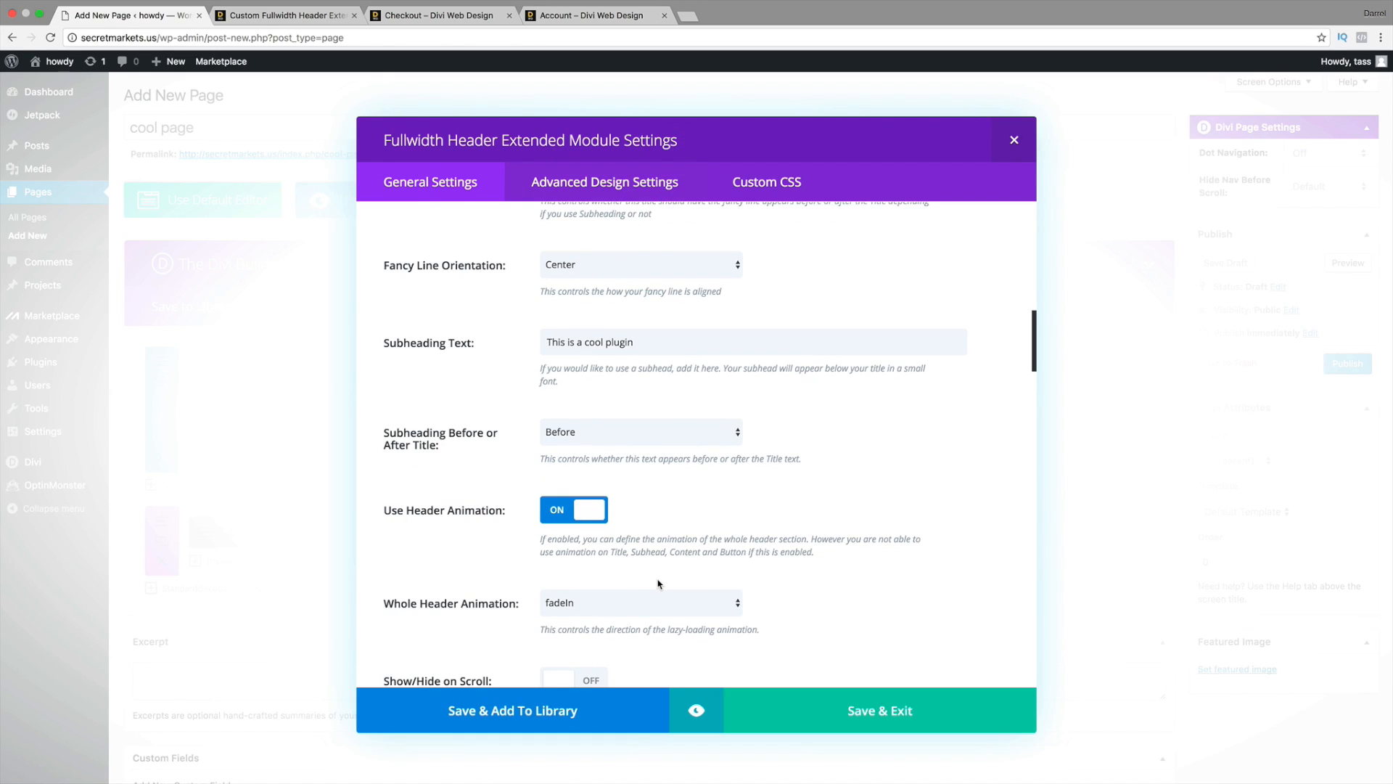
{"action": "left_click", "coordinate": [616, 603]}
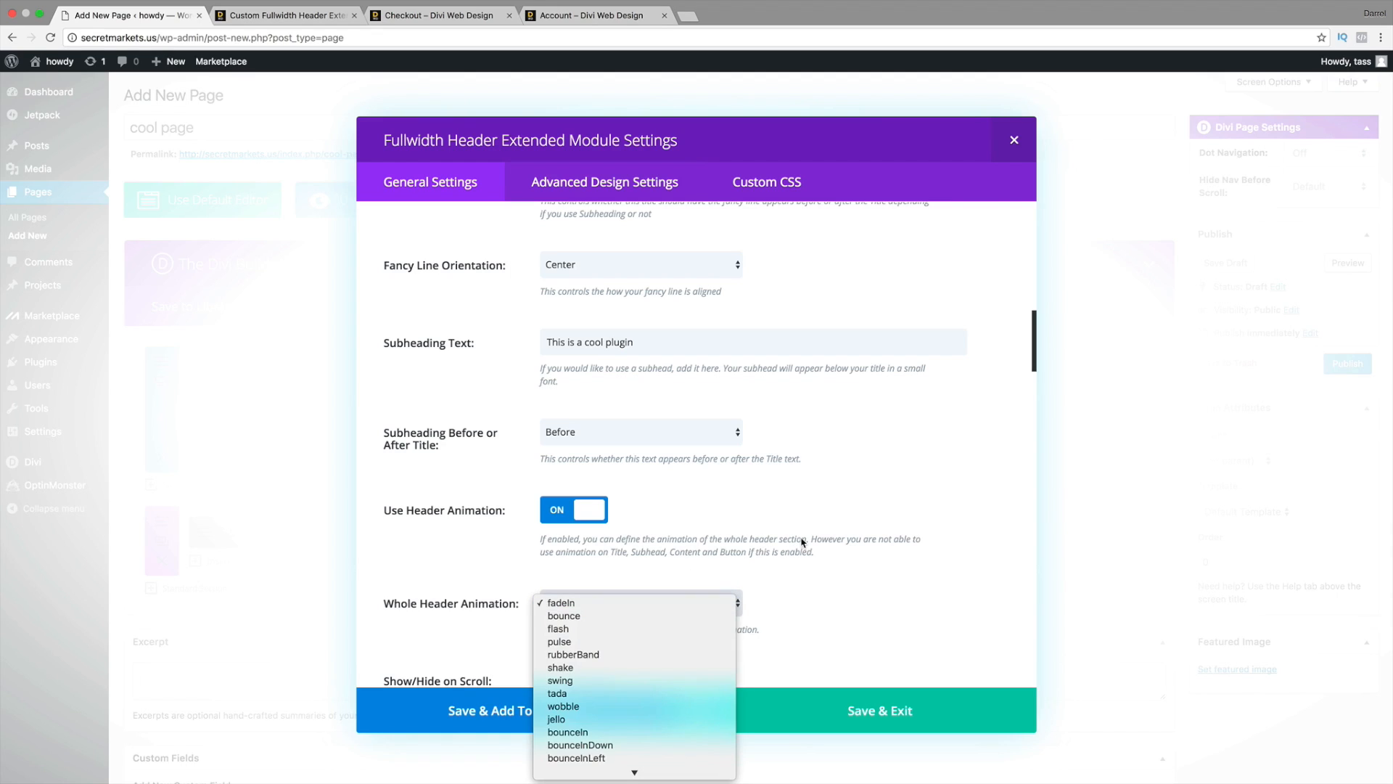
{"action": "scroll", "coordinate": [678, 646], "scroll_direction": "down", "scroll_amount": 2}
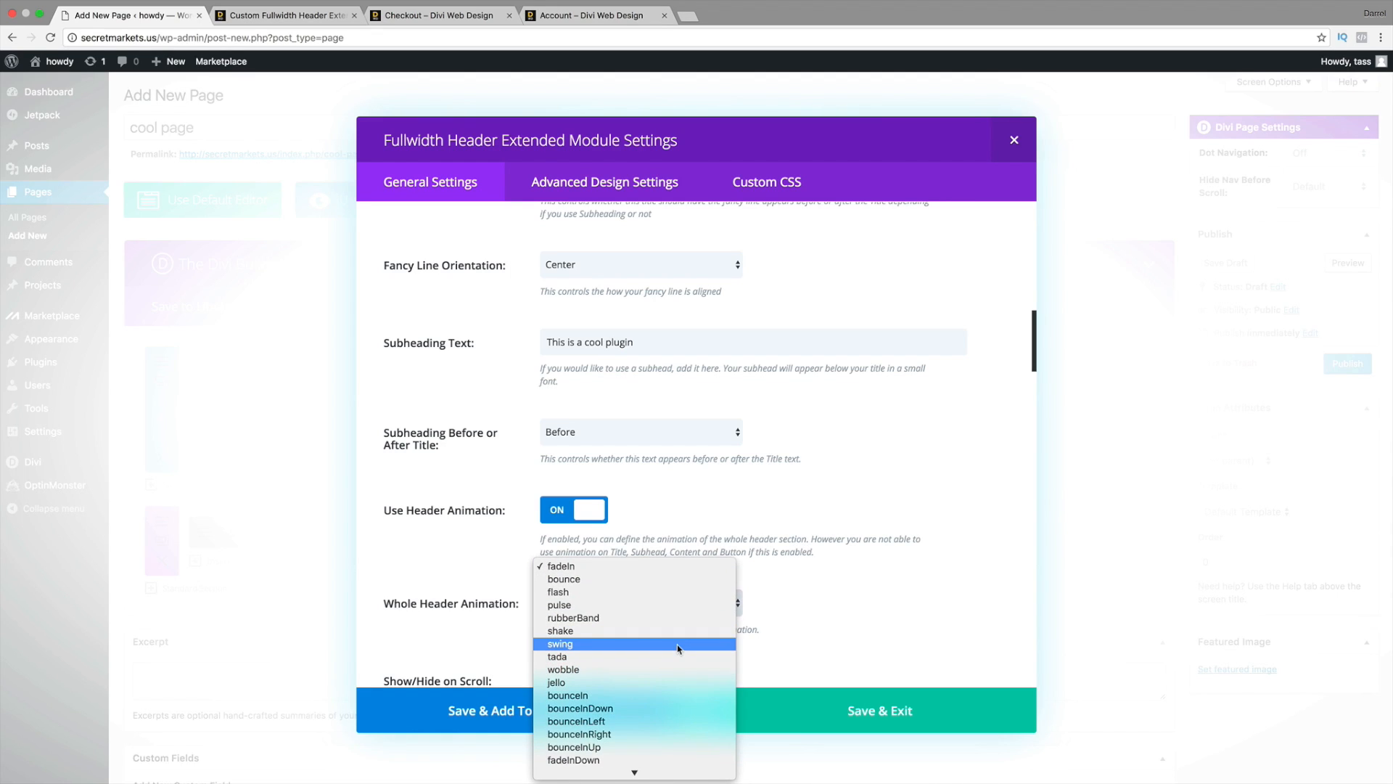
{"action": "scroll", "coordinate": [677, 646], "scroll_direction": "down", "scroll_amount": 5}
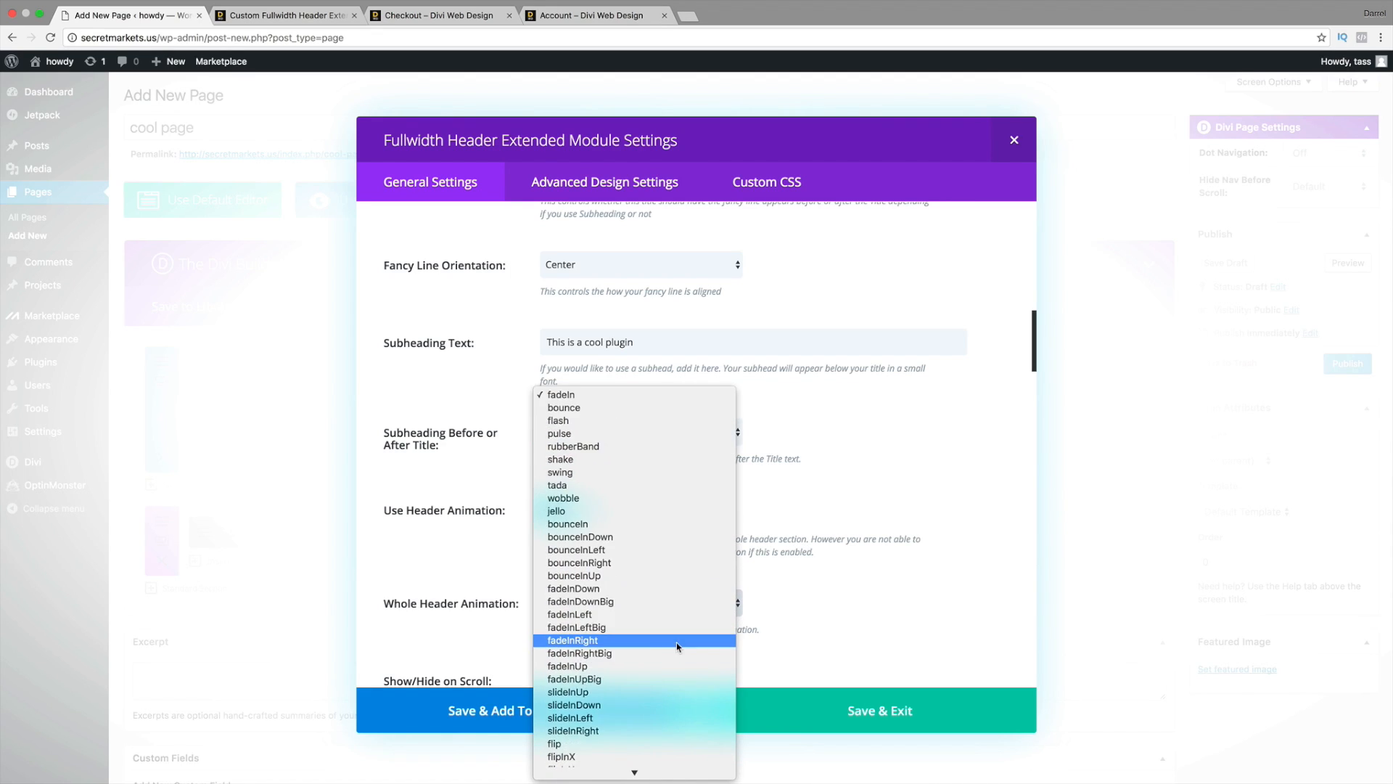
{"action": "scroll", "coordinate": [676, 642], "scroll_direction": "down", "scroll_amount": 6}
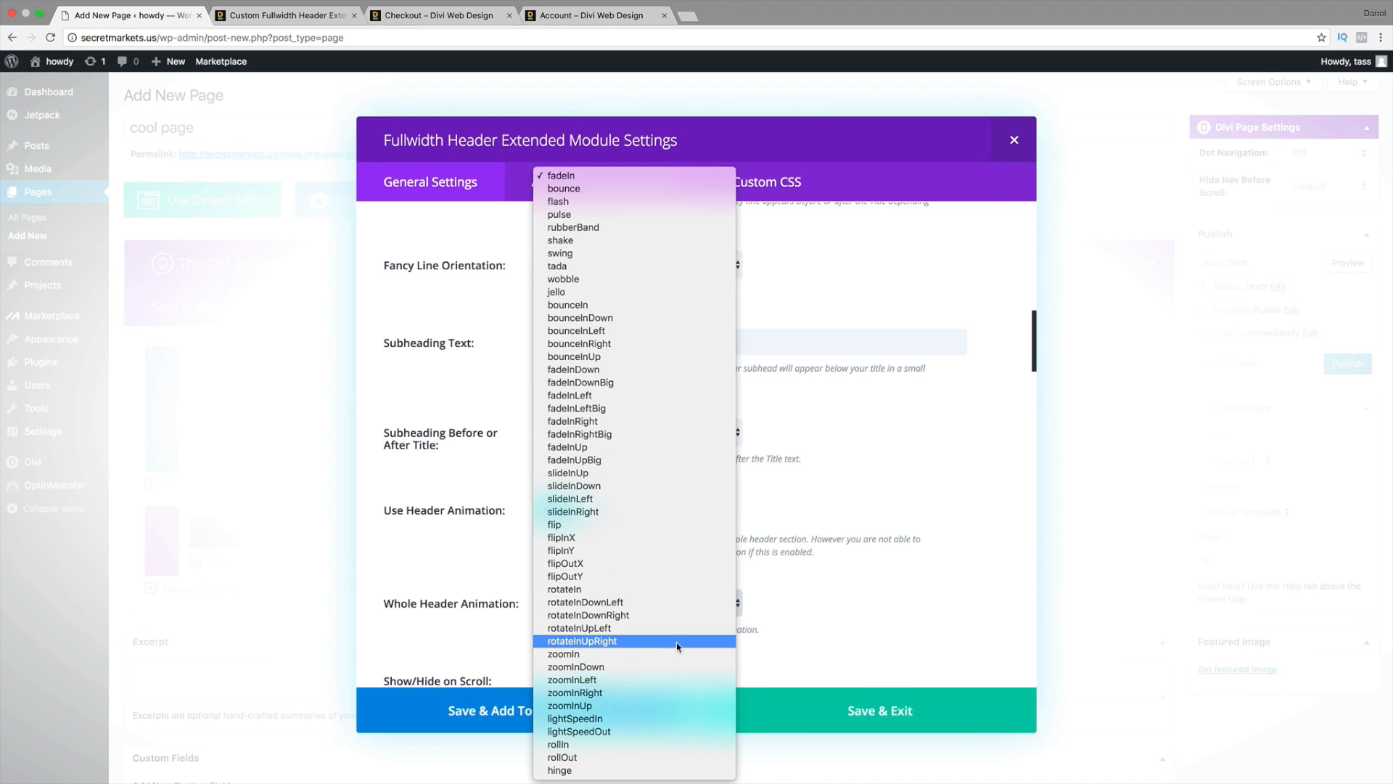
{"action": "left_click", "coordinate": [600, 292]}
- Set the header's text color to Light
{"action": "scroll", "coordinate": [892, 577], "scroll_direction": "down", "scroll_amount": 3}
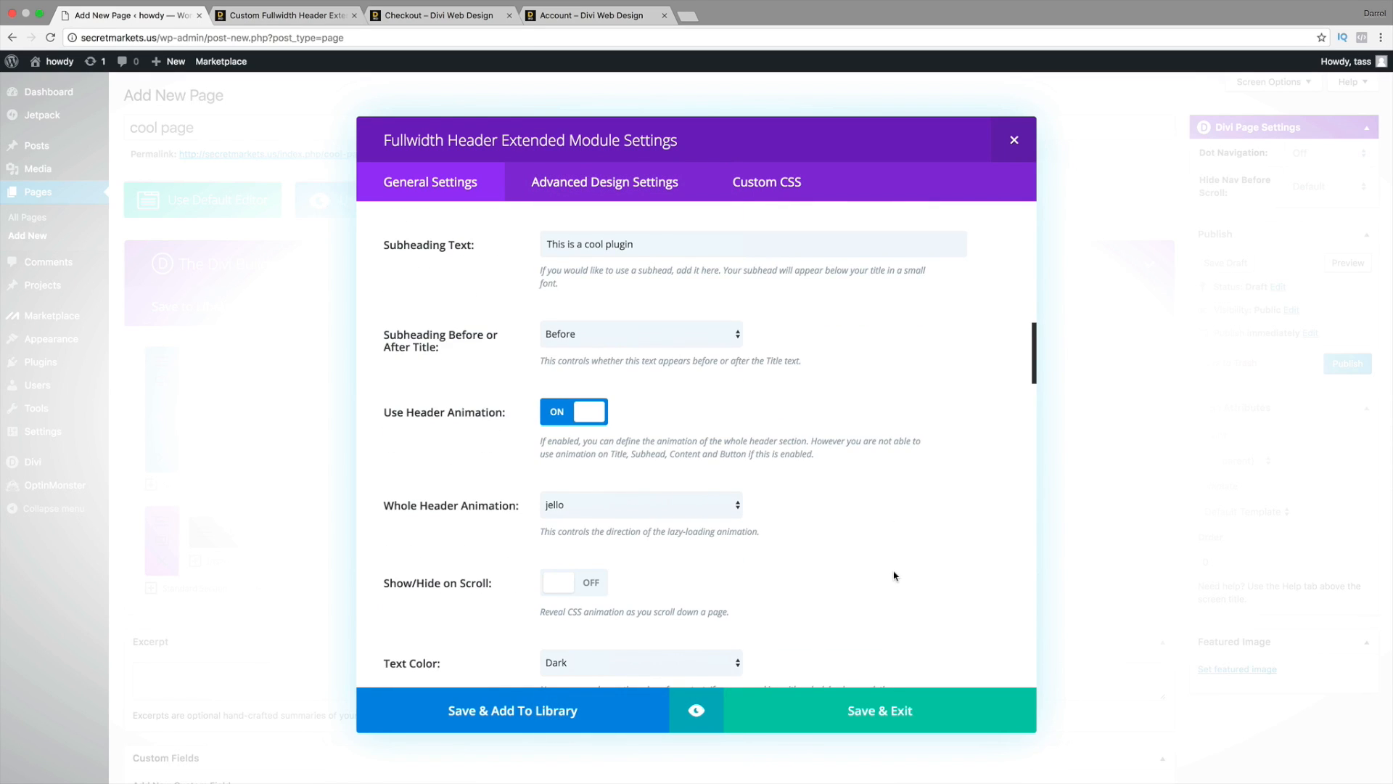
{"action": "scroll", "coordinate": [579, 583], "scroll_direction": "down", "scroll_amount": 1}
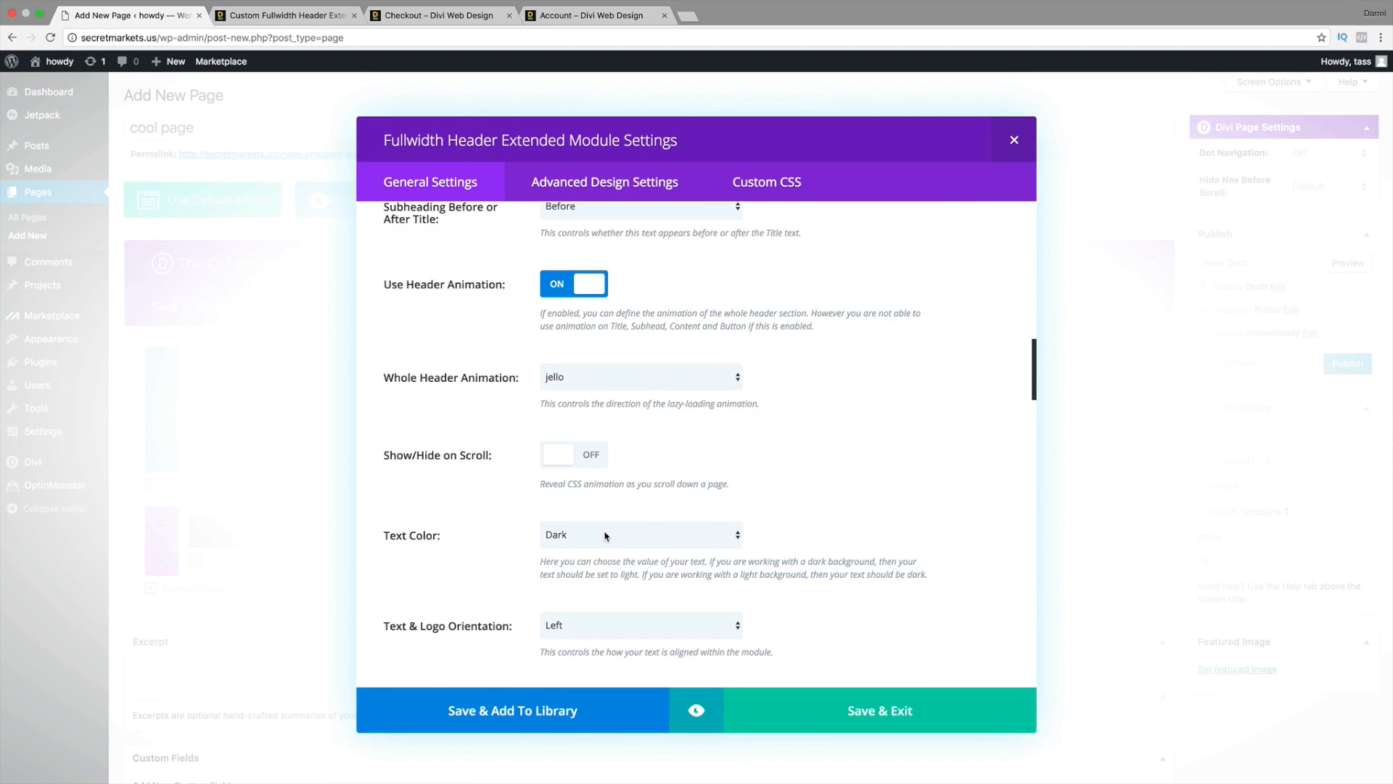
{"action": "left_click", "coordinate": [604, 535]}
{"action": "left_click", "coordinate": [603, 547]}
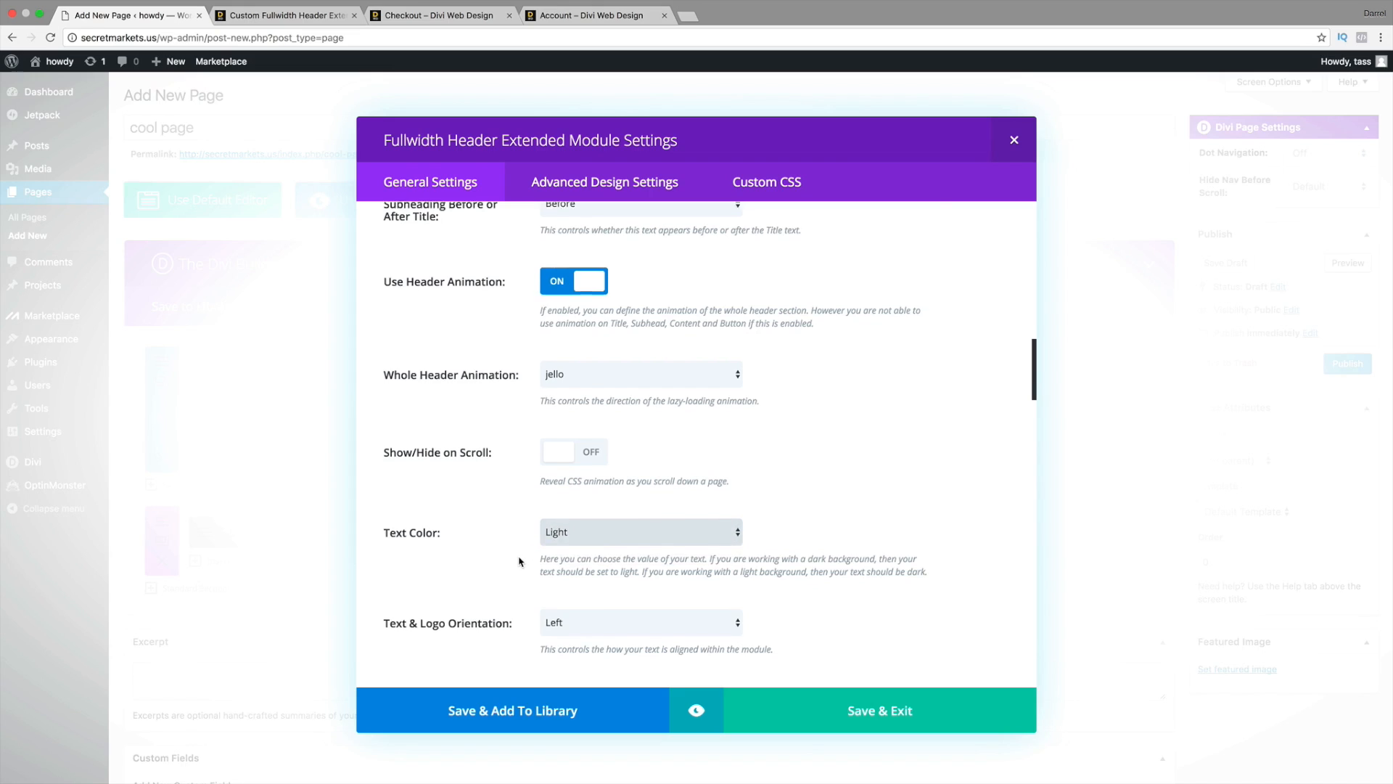
- Set the text and logo orientation to Center and make the header fullscreen
{"action": "scroll", "coordinate": [599, 559], "scroll_direction": "down", "scroll_amount": 1}
{"action": "left_click", "coordinate": [594, 567]}
{"action": "left_click", "coordinate": [594, 581]}
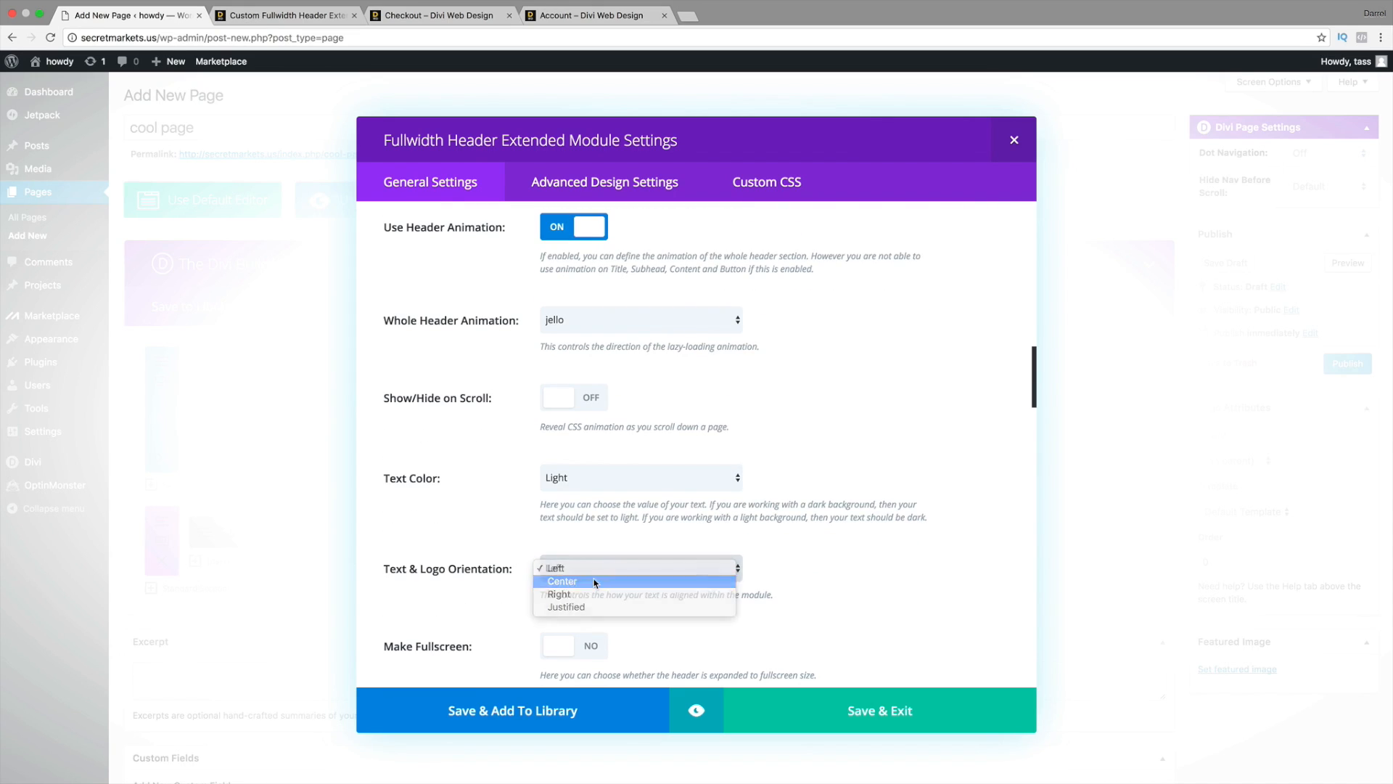
{"action": "scroll", "coordinate": [584, 581], "scroll_direction": "down", "scroll_amount": 1}
{"action": "left_click", "coordinate": [583, 581]}
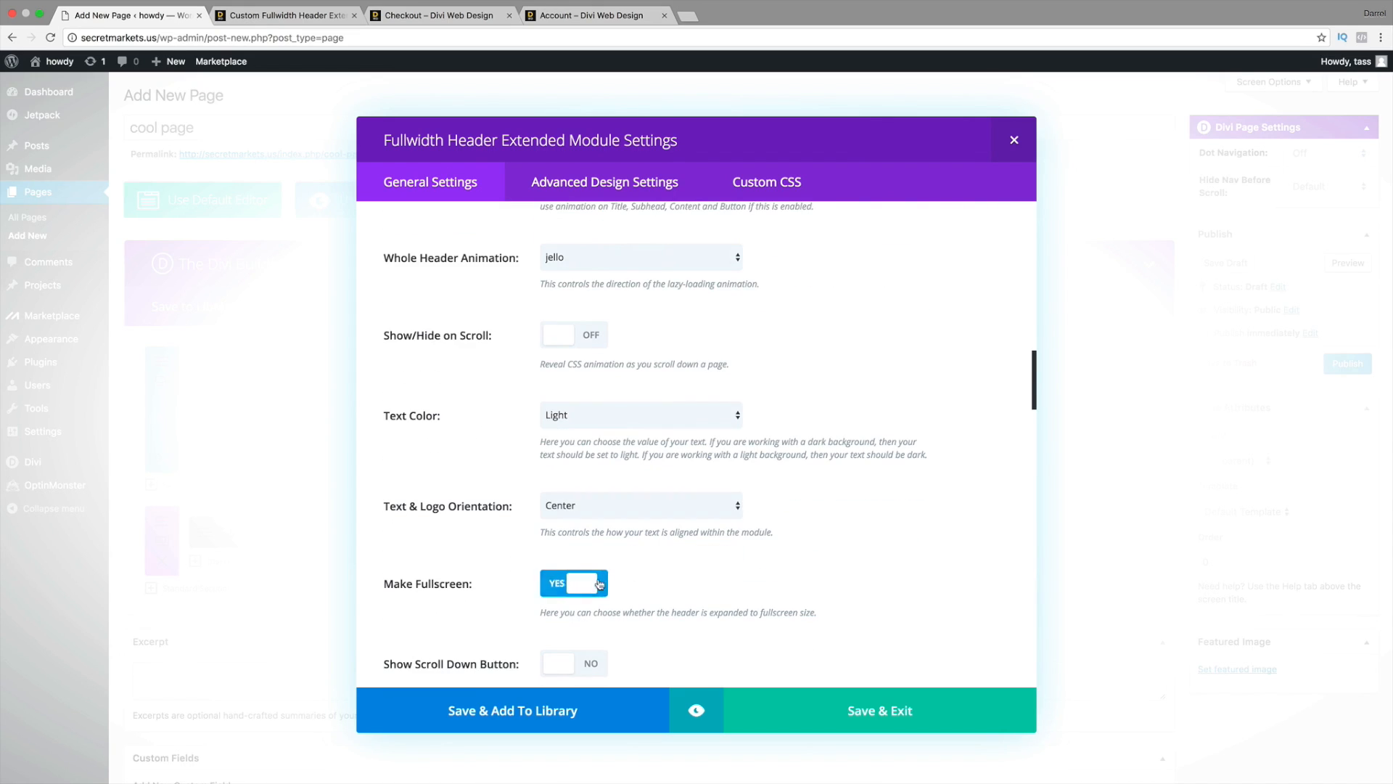
- Set the first button's text to "Yes" and its URL to "#"
{"action": "scroll", "coordinate": [780, 556], "scroll_direction": "down", "scroll_amount": 3}
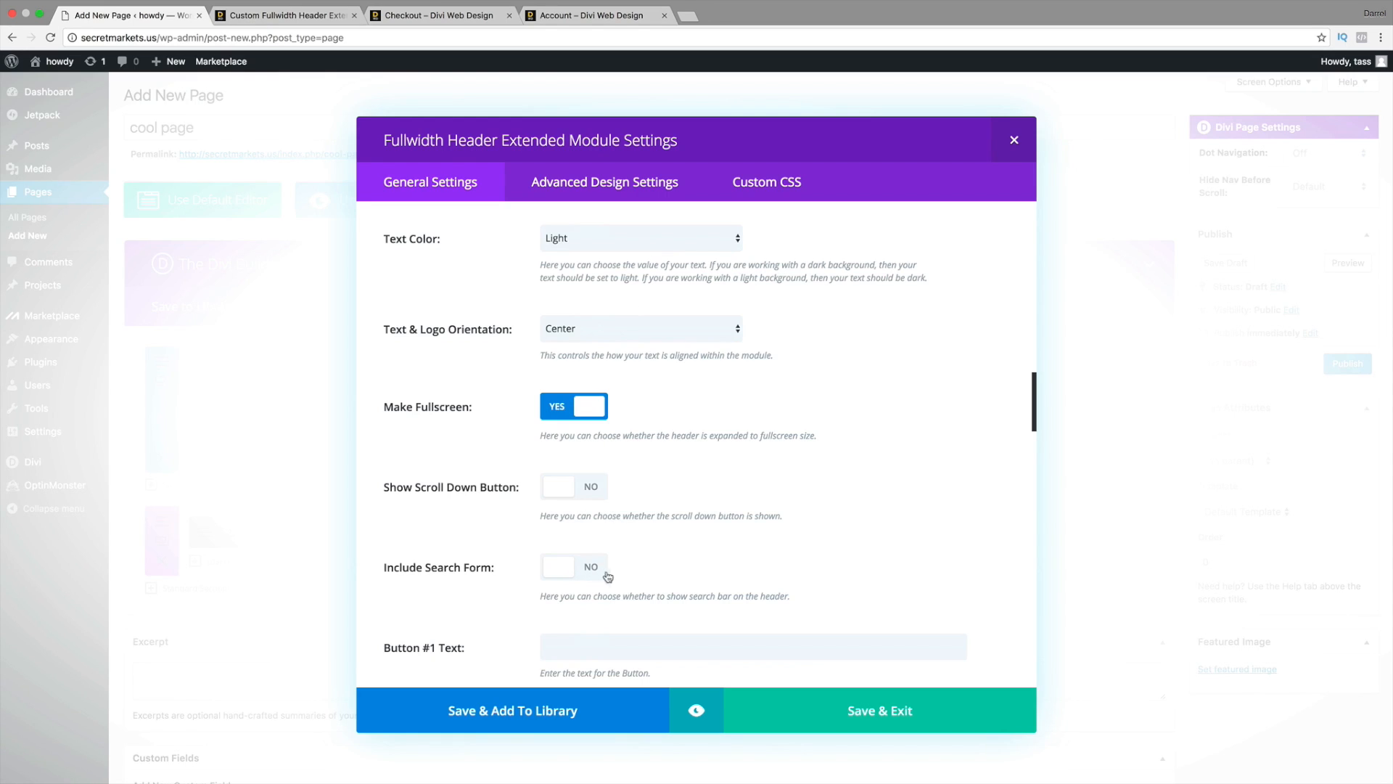
{"action": "scroll", "coordinate": [582, 573], "scroll_direction": "down", "scroll_amount": 2}
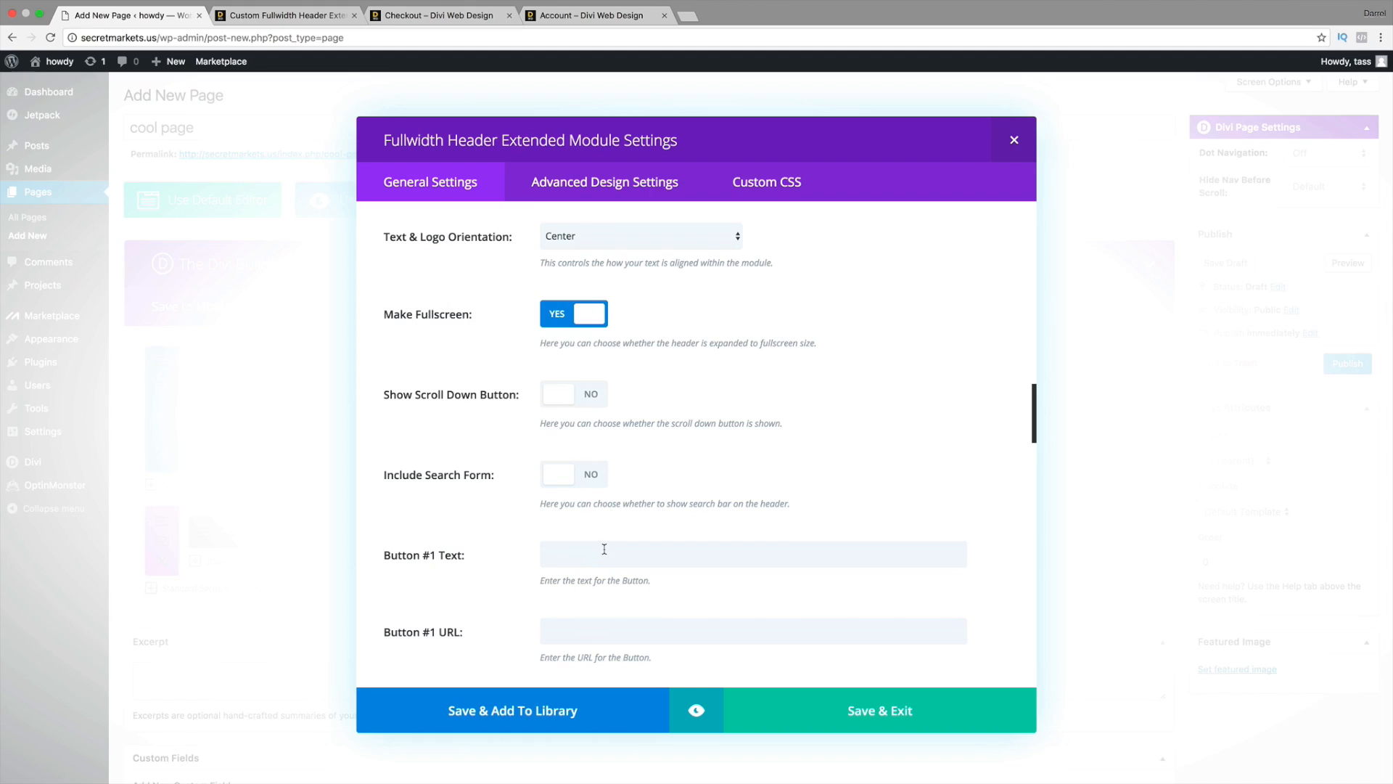
{"action": "left_click", "coordinate": [654, 543]}
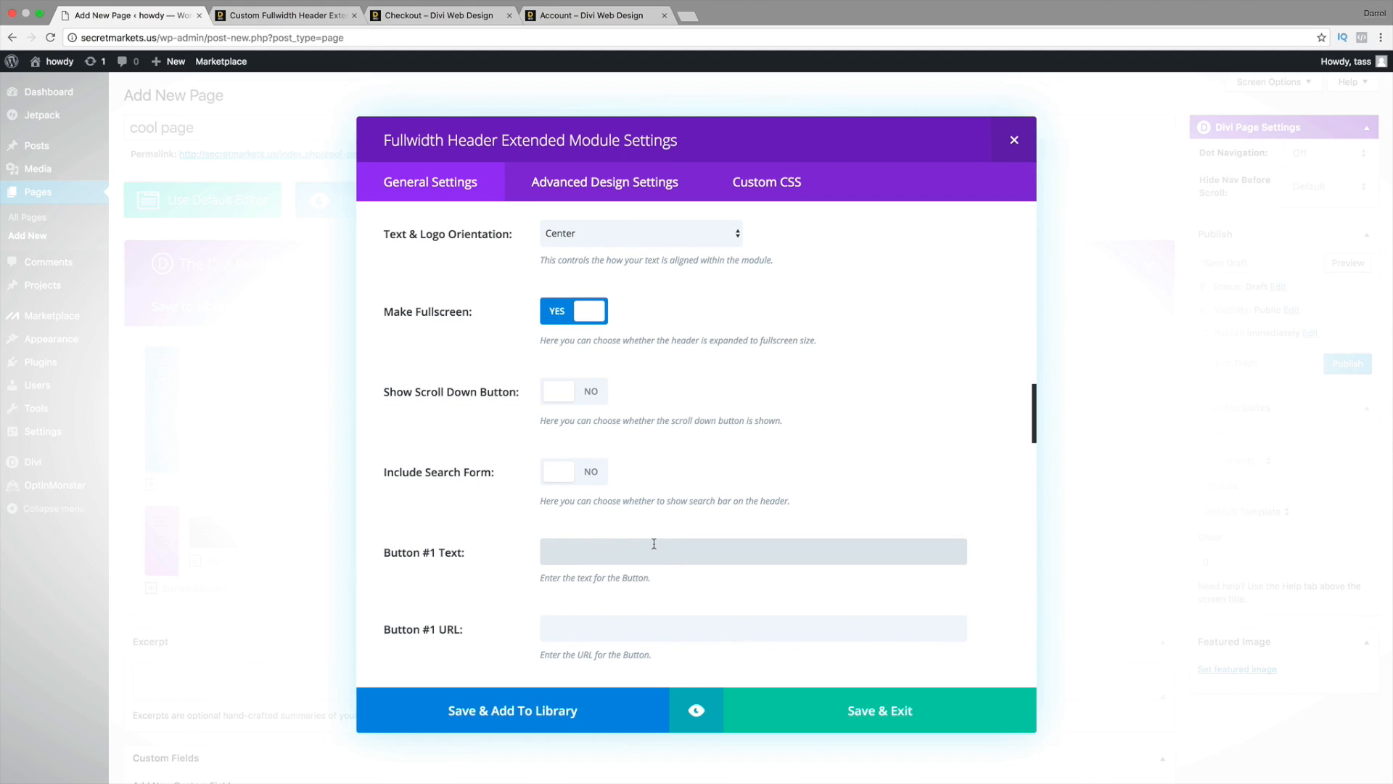
{"action": "key", "text": "Tab"}
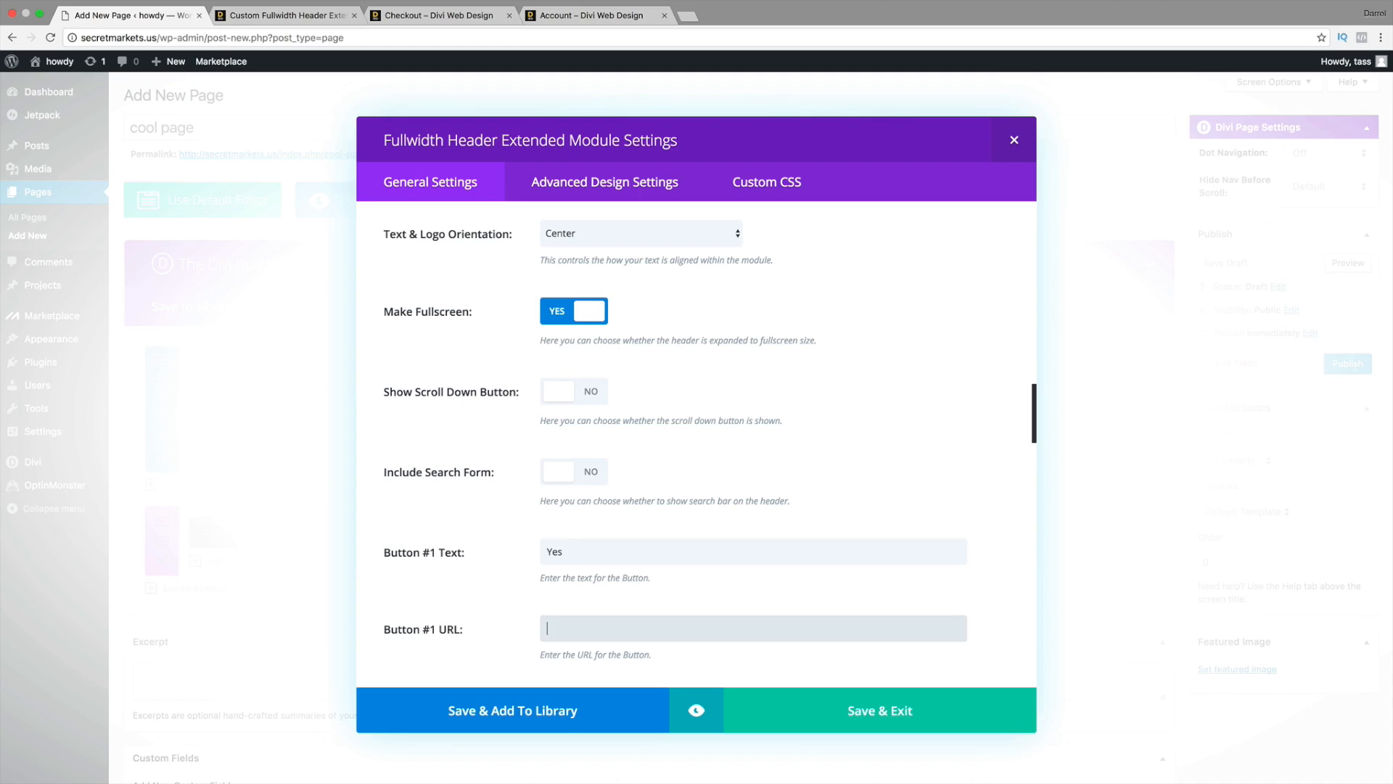
{"action": "scroll", "coordinate": [639, 551], "scroll_direction": "down", "scroll_amount": 2}
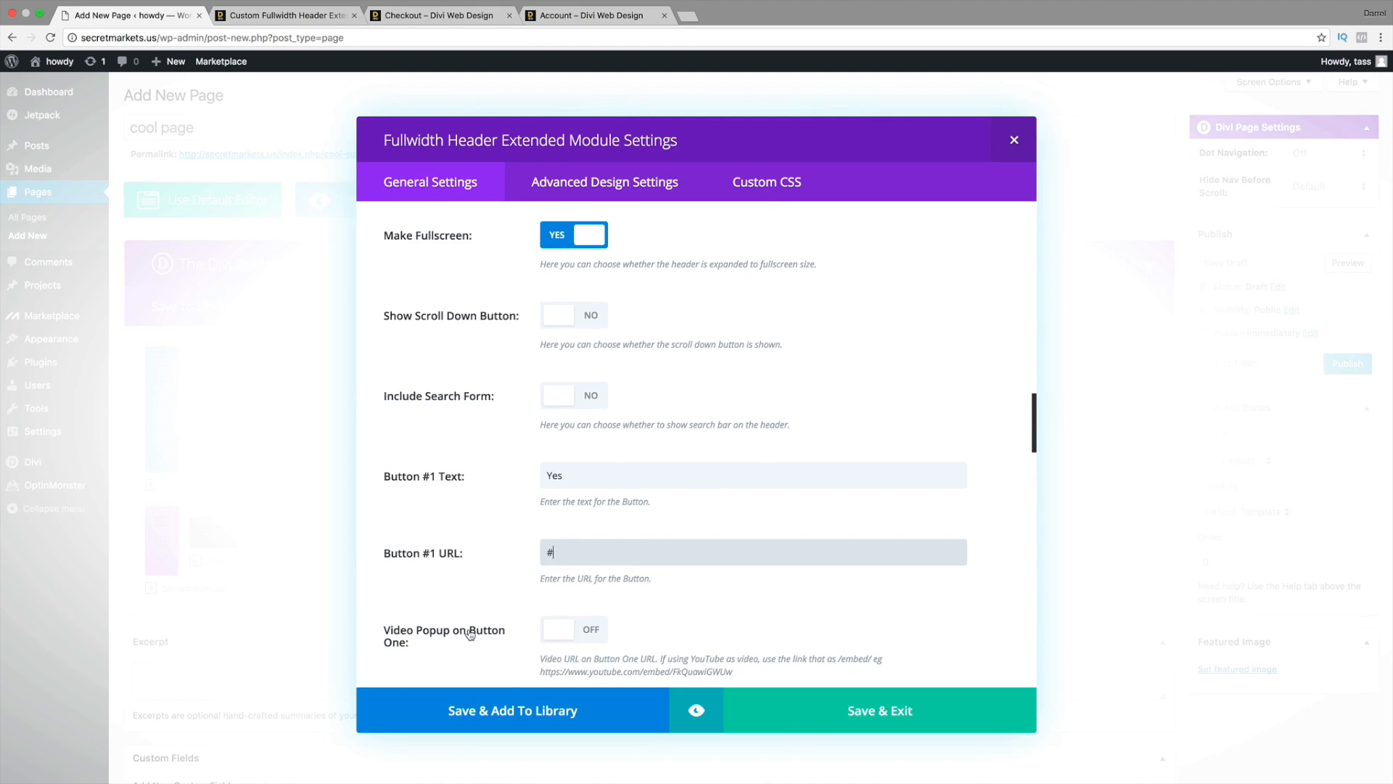
- Turn on the video popup for the first button and select its URL text
{"action": "left_click", "coordinate": [570, 636]}
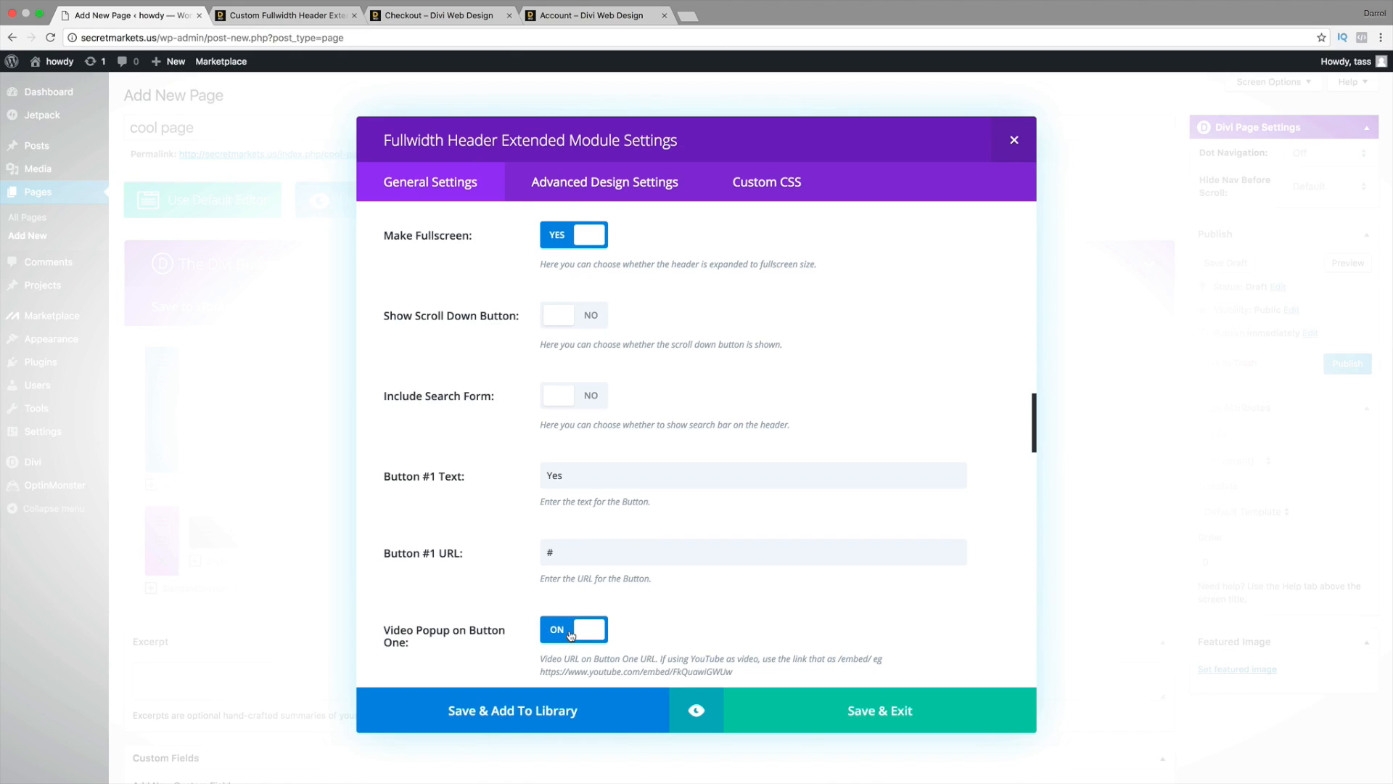
{"action": "left_click", "coordinate": [592, 546]}
{"action": "double_click", "coordinate": [593, 549]}
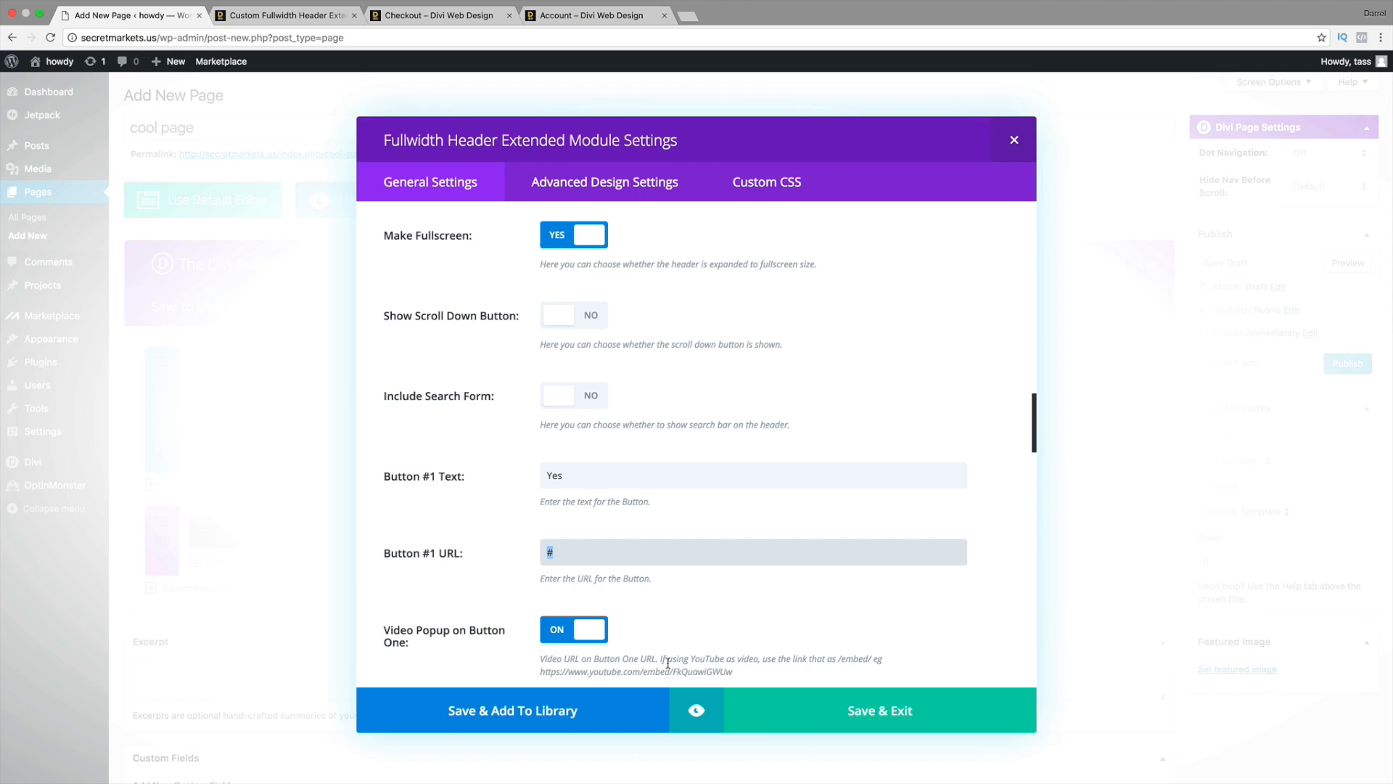
{"action": "scroll", "coordinate": [602, 597], "scroll_direction": "down", "scroll_amount": 2}
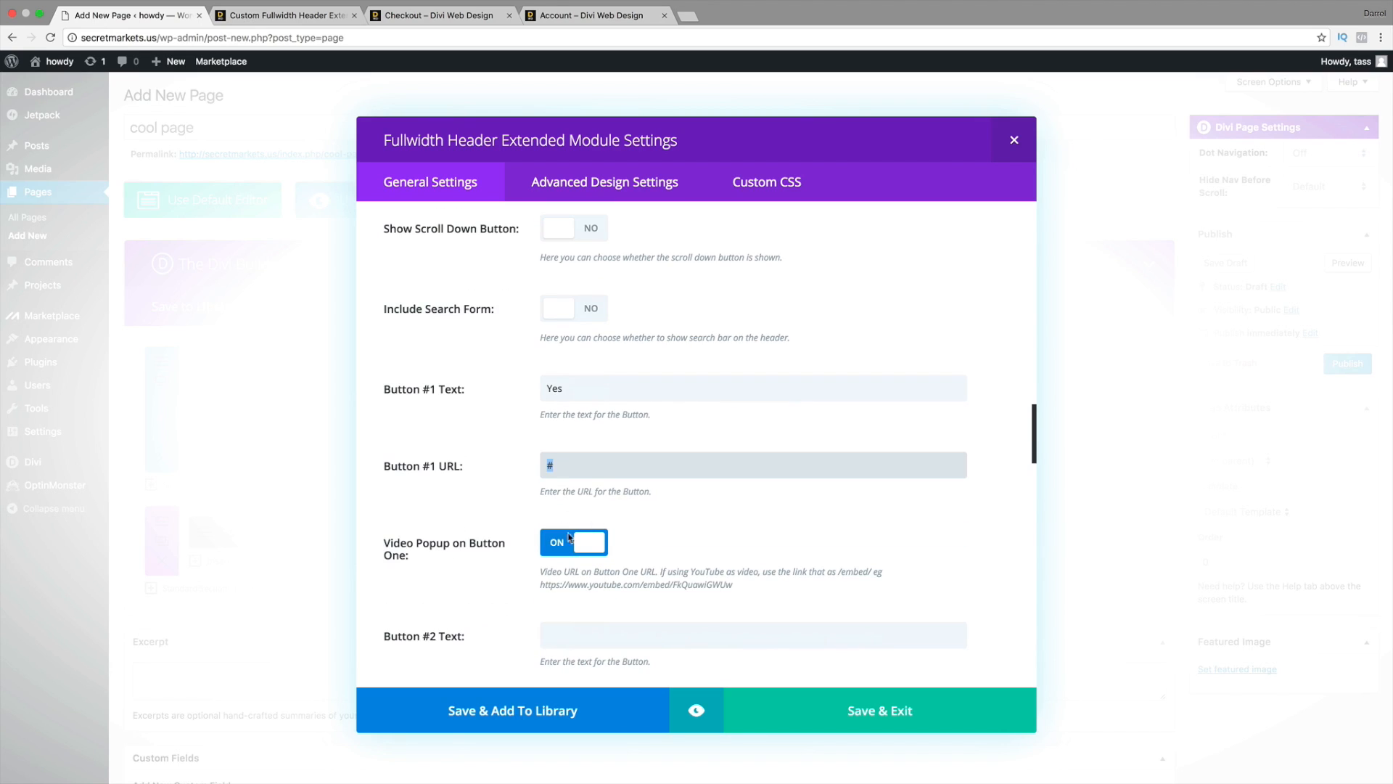
- Set the second button's text to "No" and its URL to "#", with the first button's video popup turned off
{"action": "left_click", "coordinate": [618, 640]}
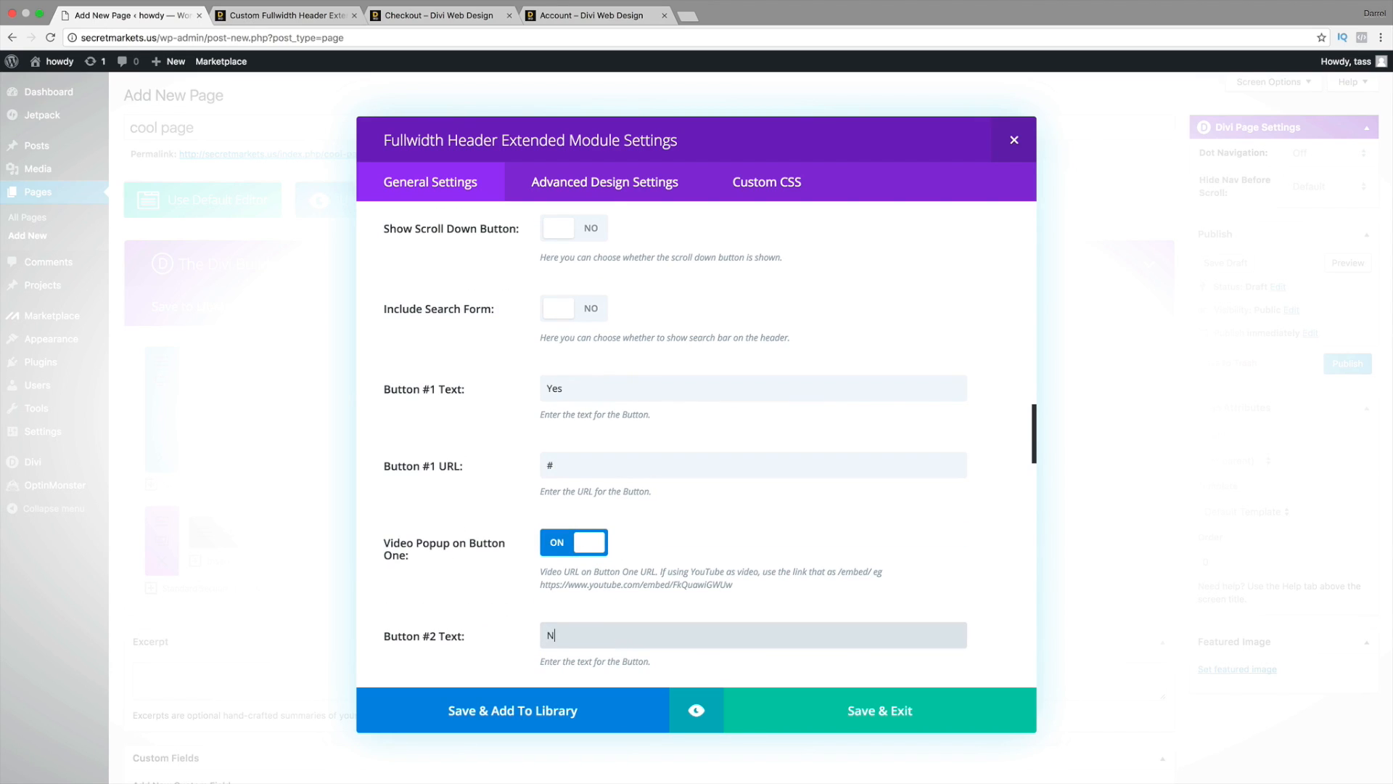
{"action": "left_click", "coordinate": [602, 541]}
{"action": "scroll", "coordinate": [591, 546], "scroll_direction": "down", "scroll_amount": 4}
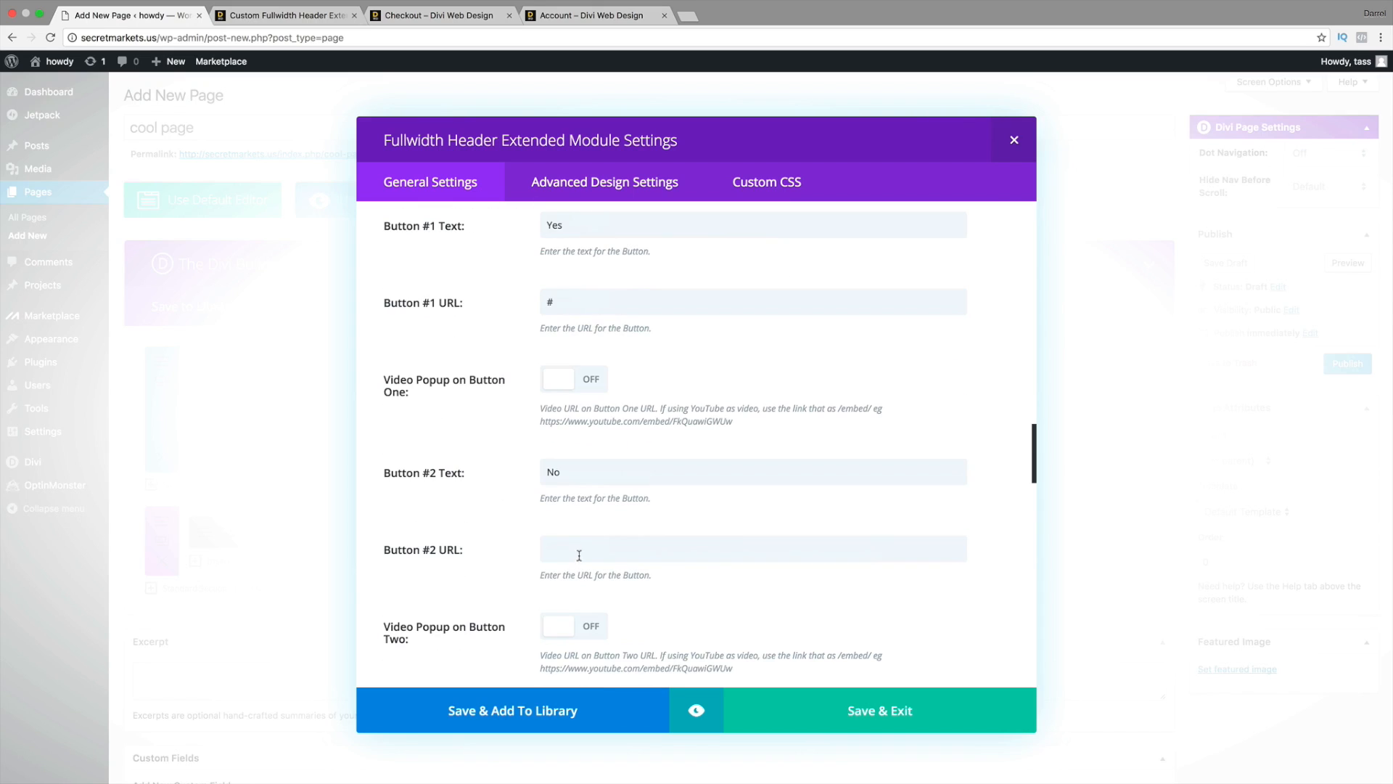
{"action": "left_click", "coordinate": [582, 550]}
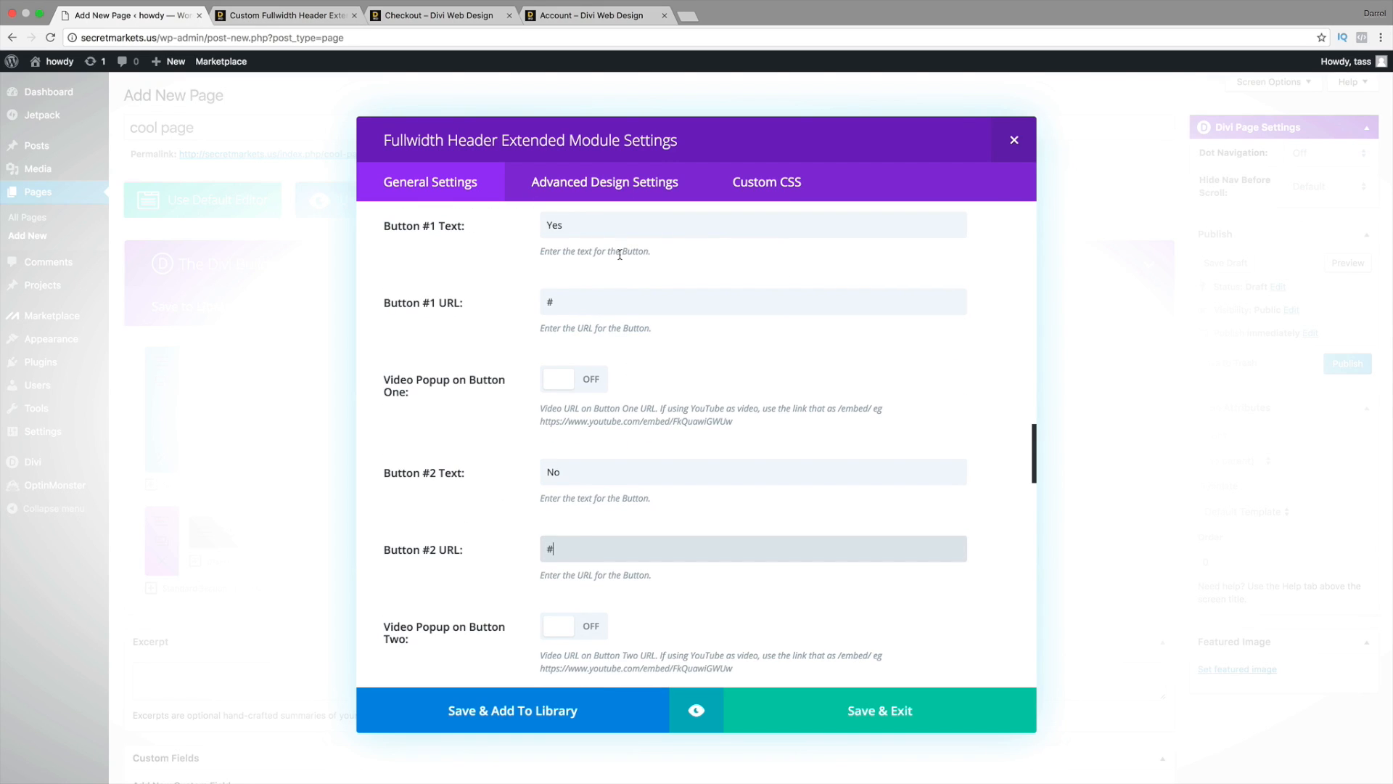
- Enable the animated gradient background with the Solid style and set its speed to 0.01
{"action": "scroll", "coordinate": [621, 587], "scroll_direction": "down", "scroll_amount": 3}
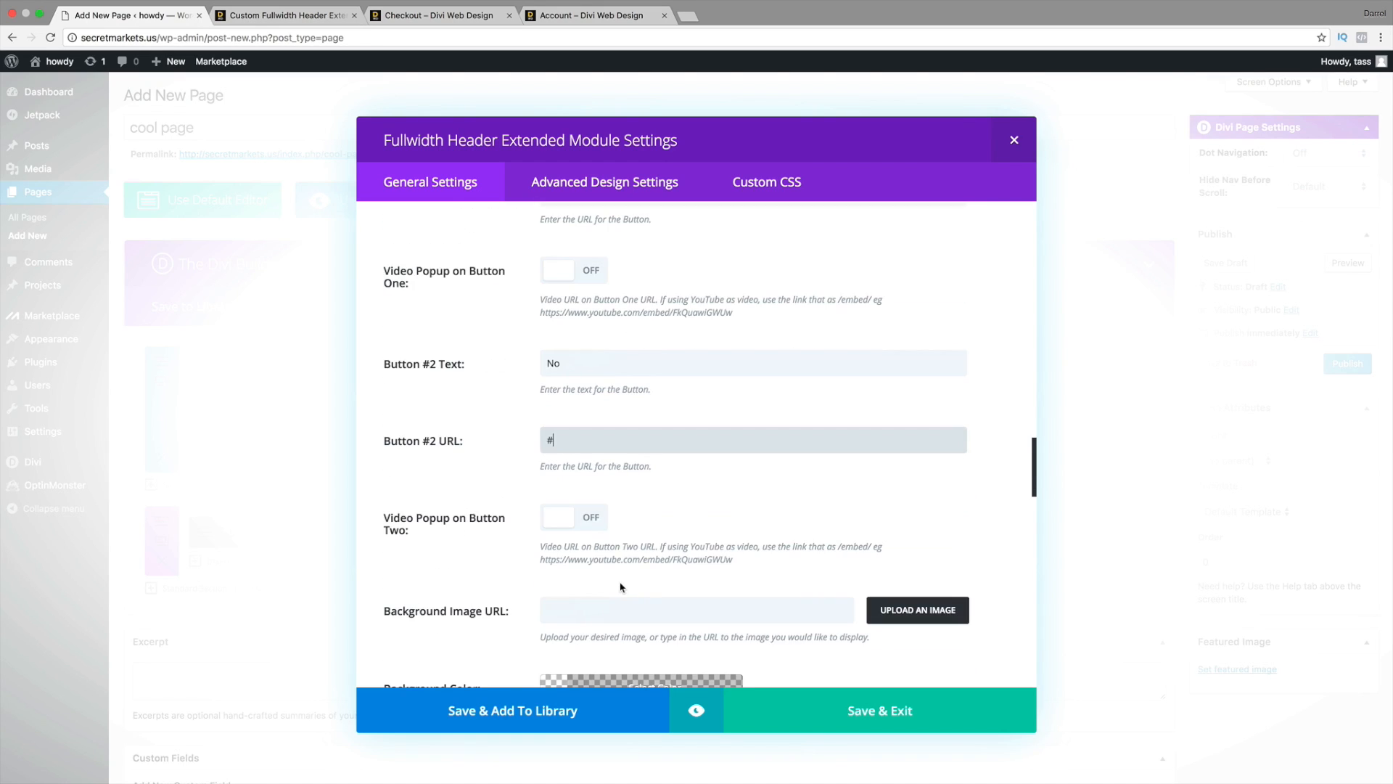
{"action": "scroll", "coordinate": [621, 587], "scroll_direction": "down", "scroll_amount": 2}
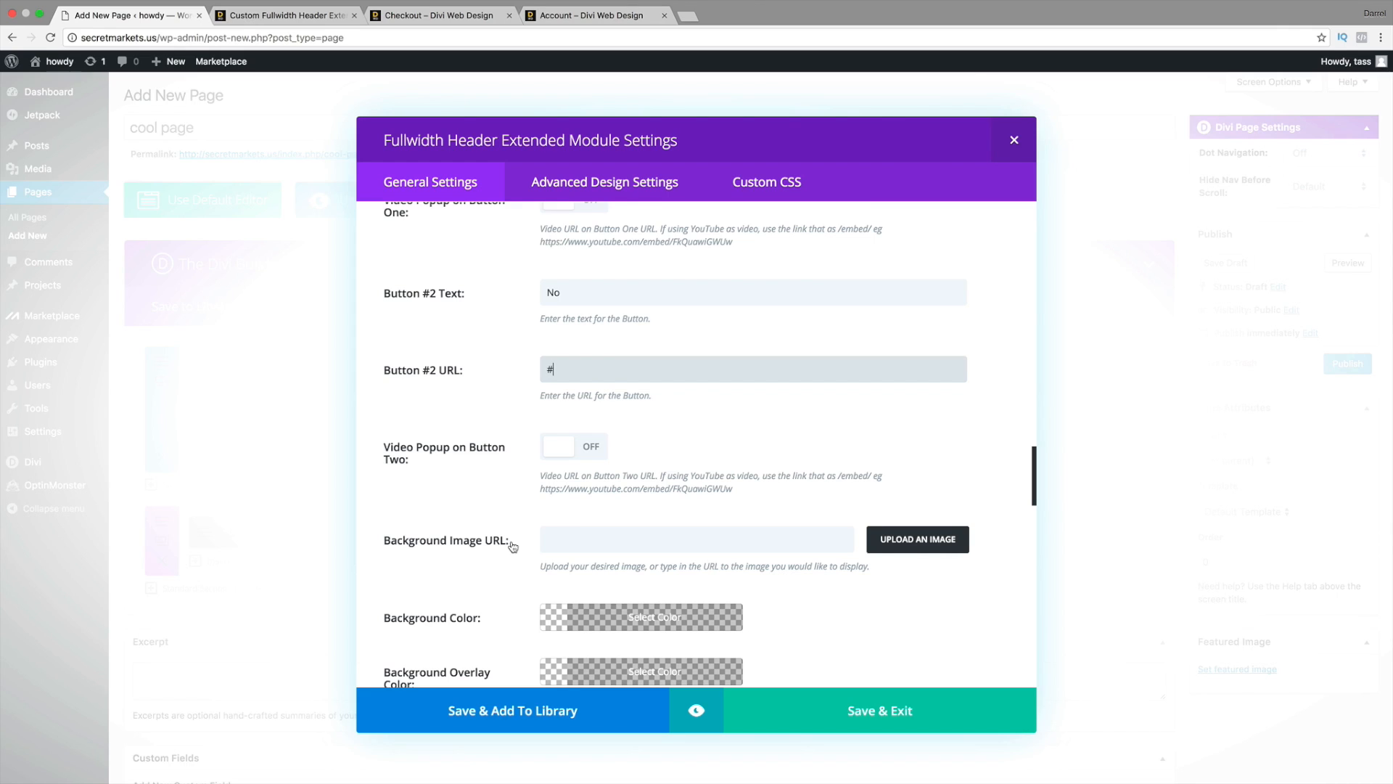
{"action": "scroll", "coordinate": [516, 546], "scroll_direction": "down", "scroll_amount": 5}
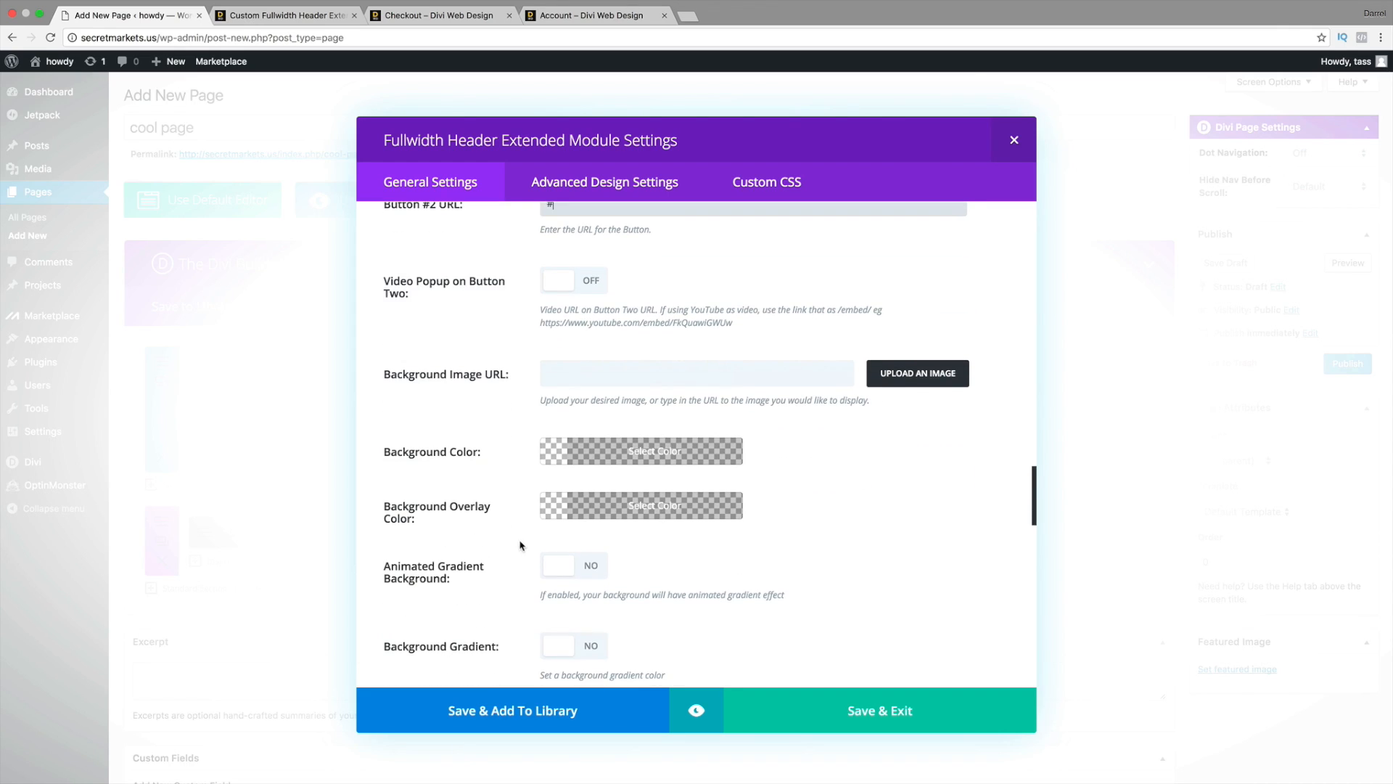
{"action": "scroll", "coordinate": [519, 546], "scroll_direction": "down", "scroll_amount": 1}
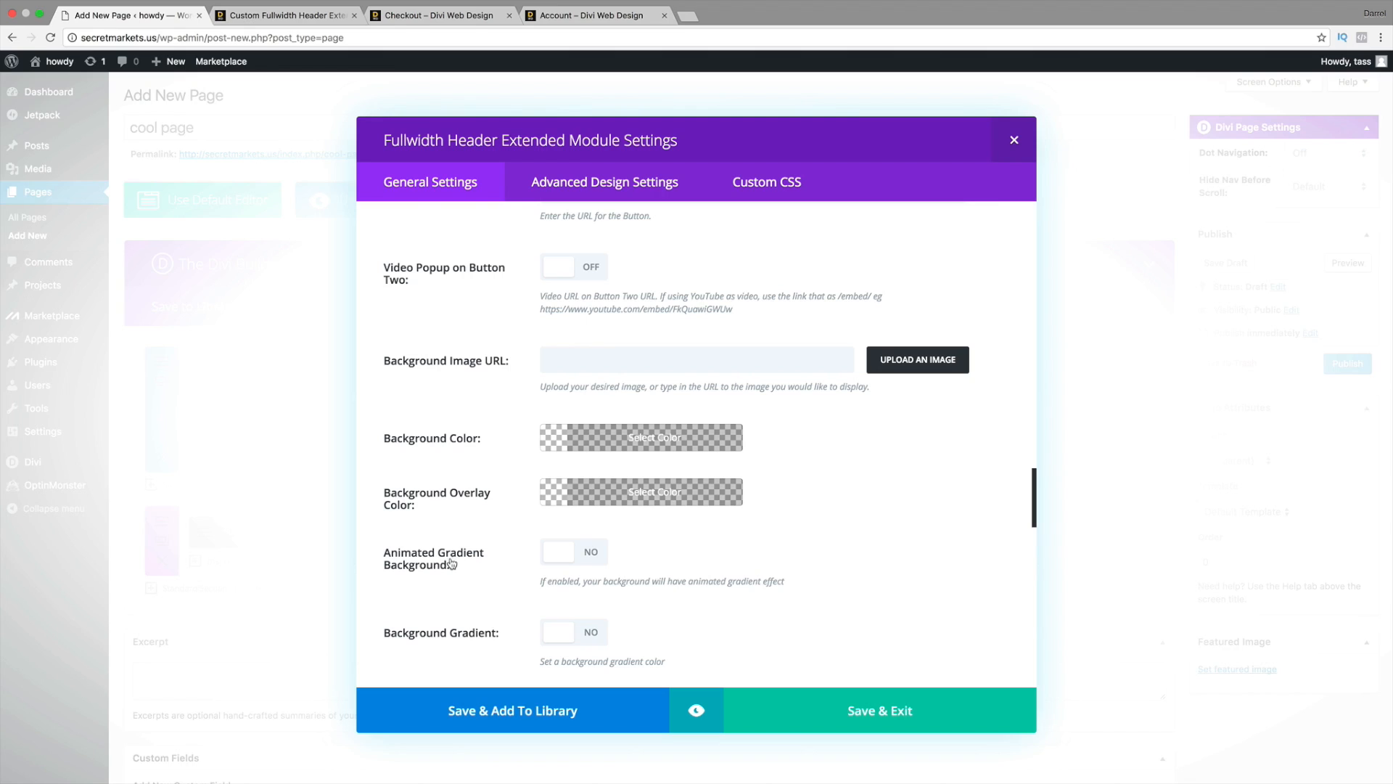
{"action": "left_click", "coordinate": [577, 553]}
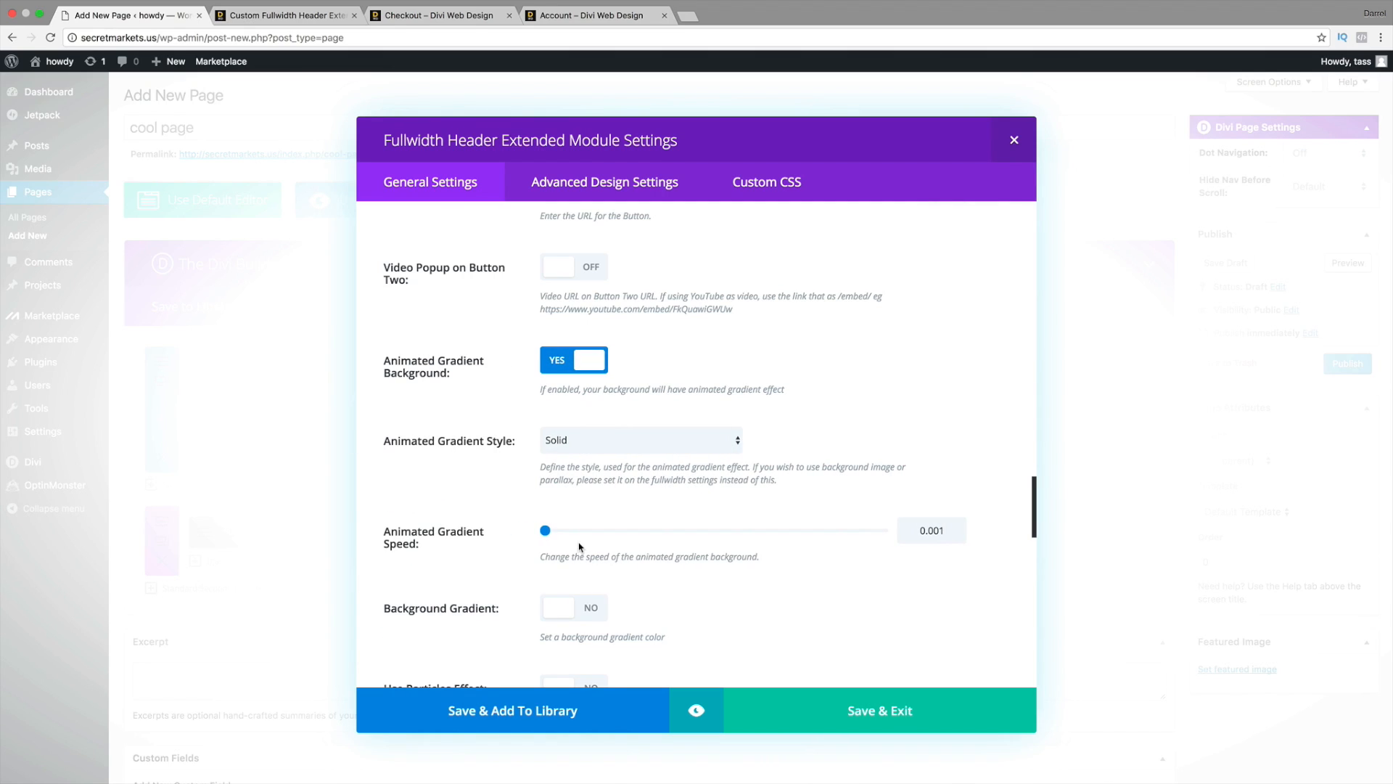
{"action": "left_click", "coordinate": [593, 441]}
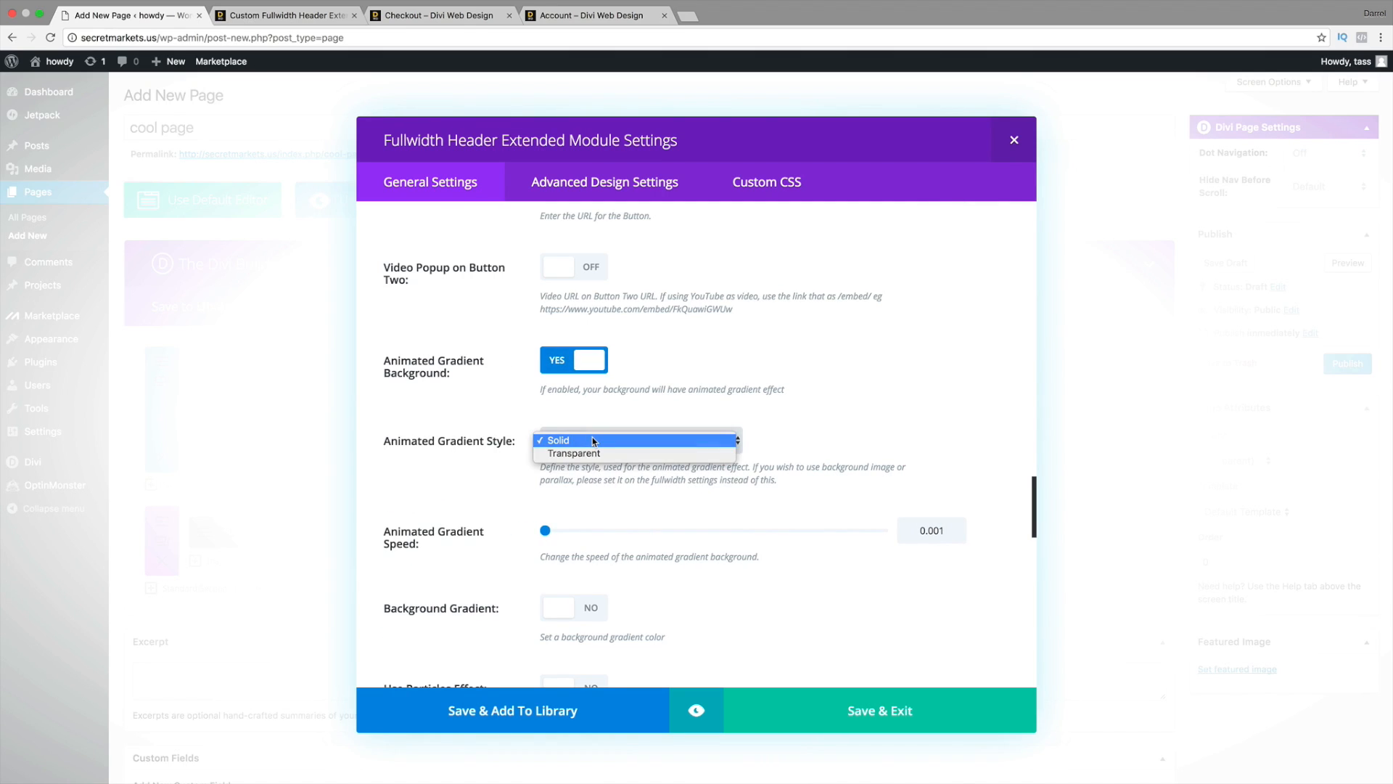
{"action": "left_click", "coordinate": [592, 438]}
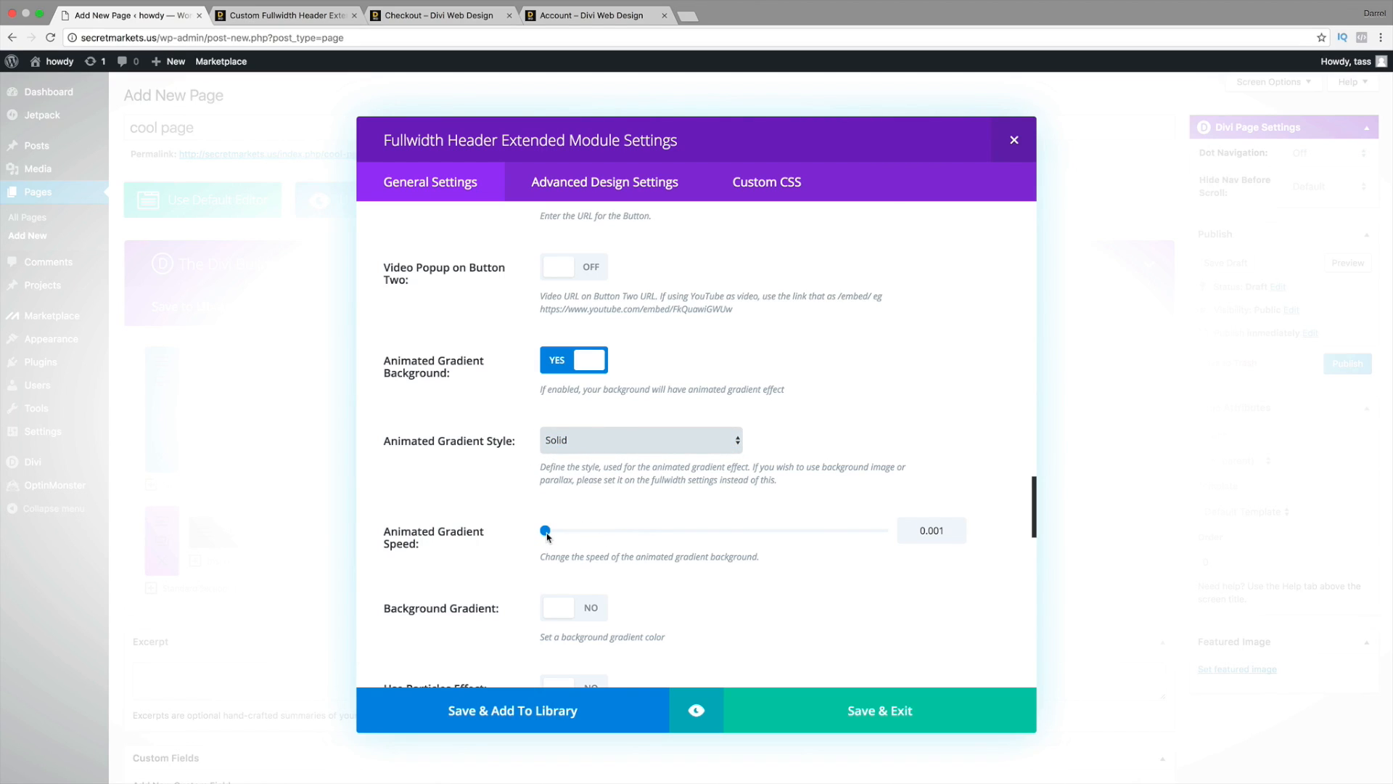
{"action": "left_click_drag", "start_coordinate": [546, 532], "coordinate": [614, 531]}
- Enable the header's background gradient and its particles effect
{"action": "scroll", "coordinate": [747, 543], "scroll_direction": "down", "scroll_amount": 3}
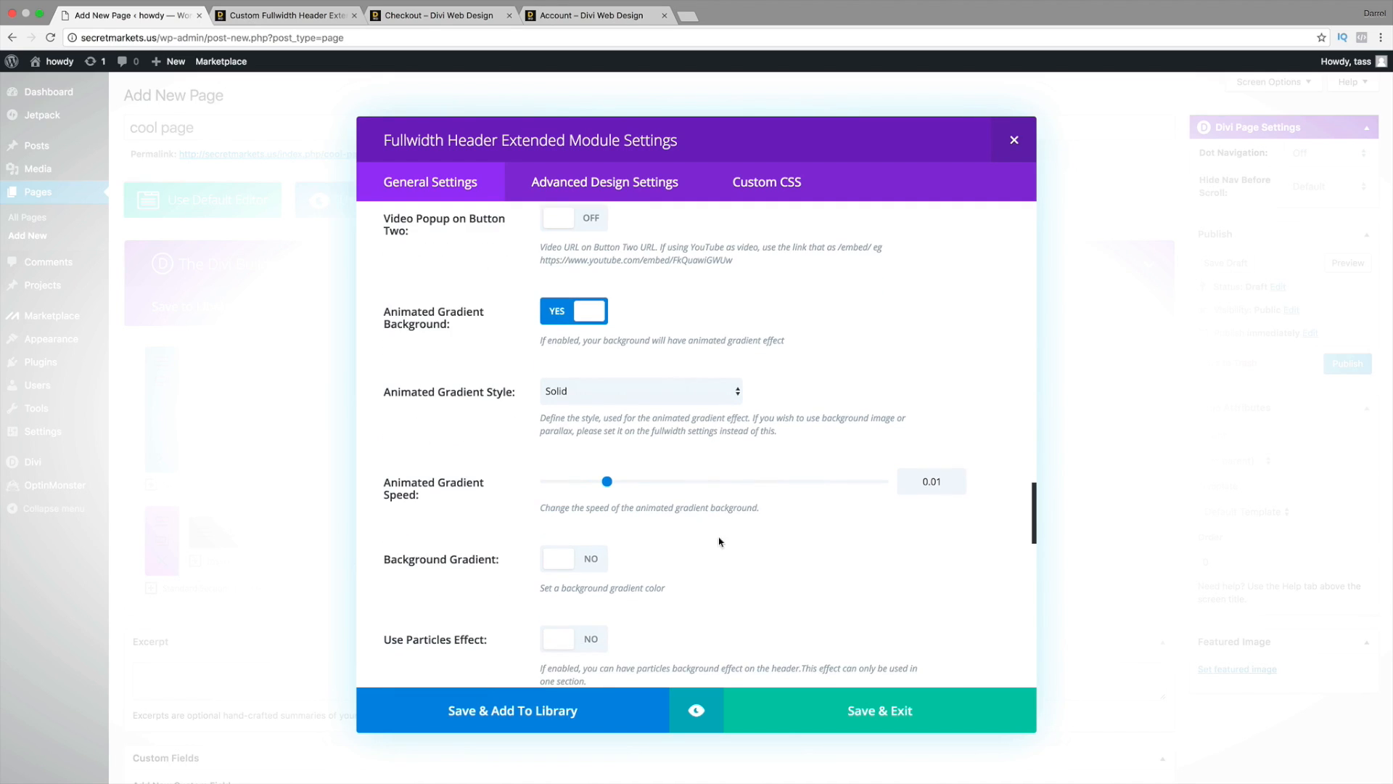
{"action": "scroll", "coordinate": [652, 498], "scroll_direction": "down", "scroll_amount": 2}
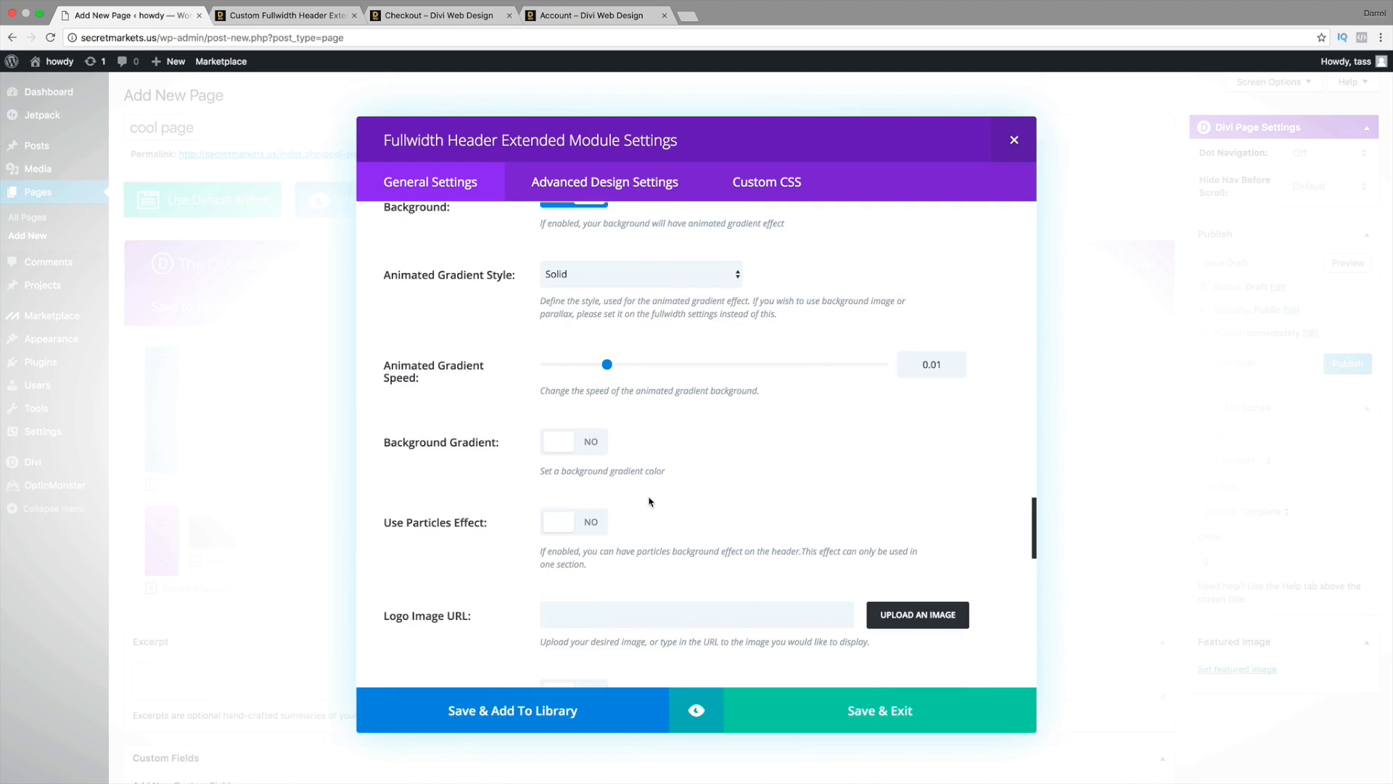
{"action": "left_click", "coordinate": [582, 447]}
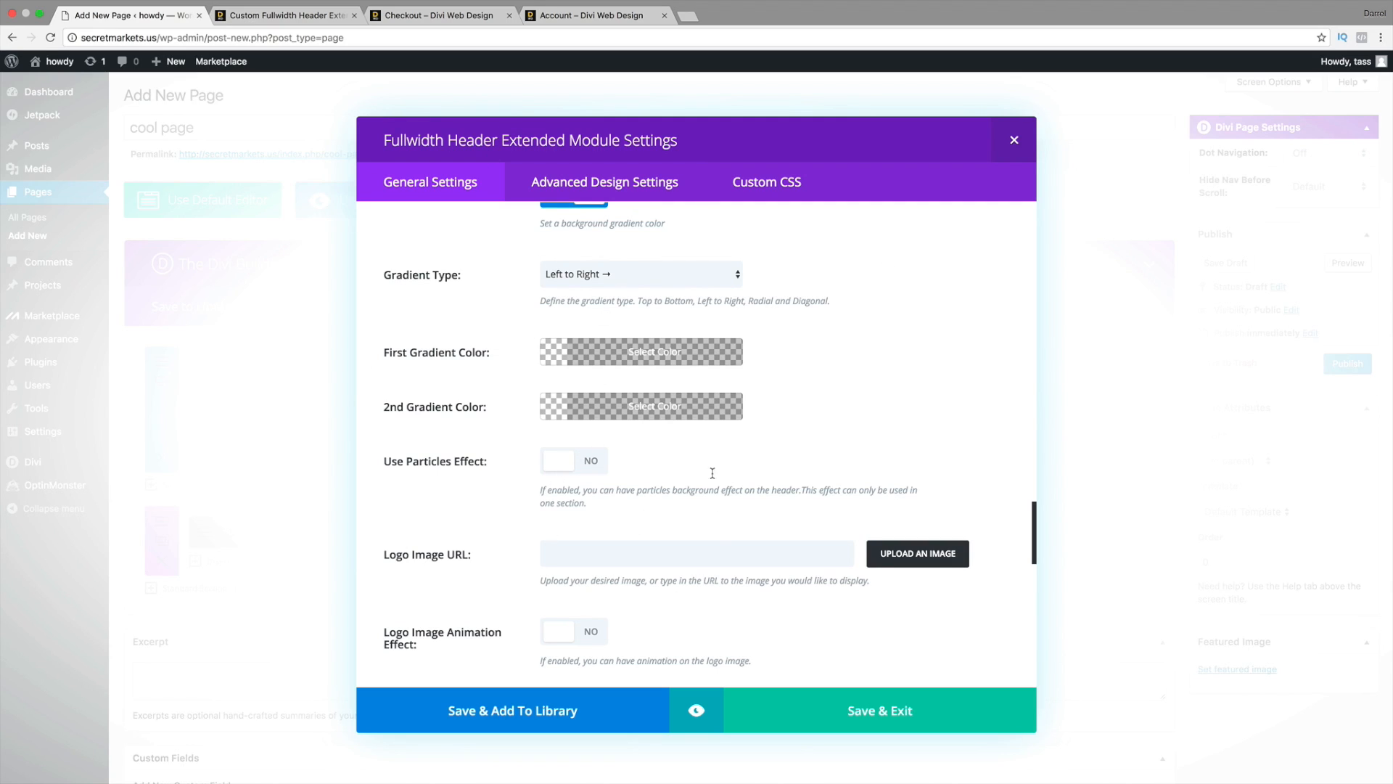
{"action": "left_click", "coordinate": [584, 461]}
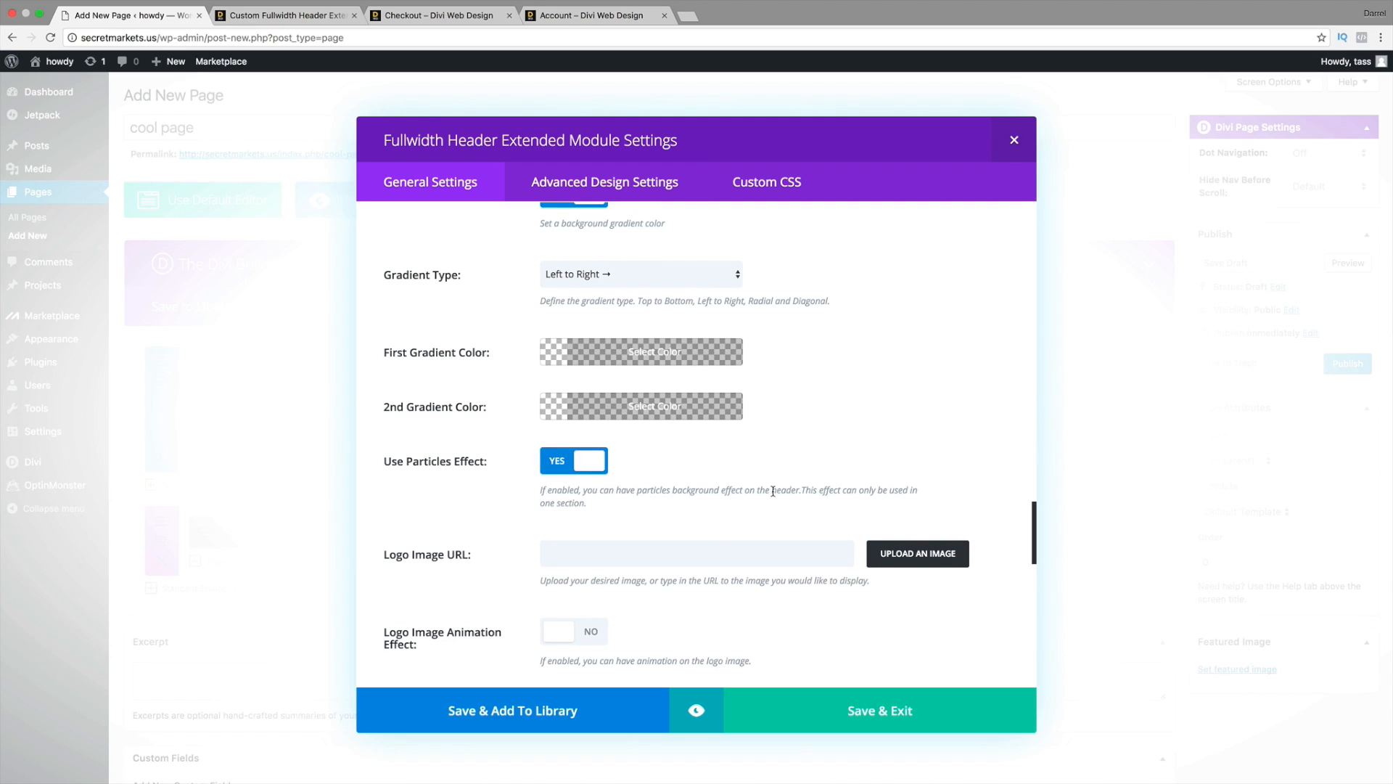
- Set the white Divi logo divi-1.png from the media library as the header's logo image
{"action": "left_click", "coordinate": [609, 546]}
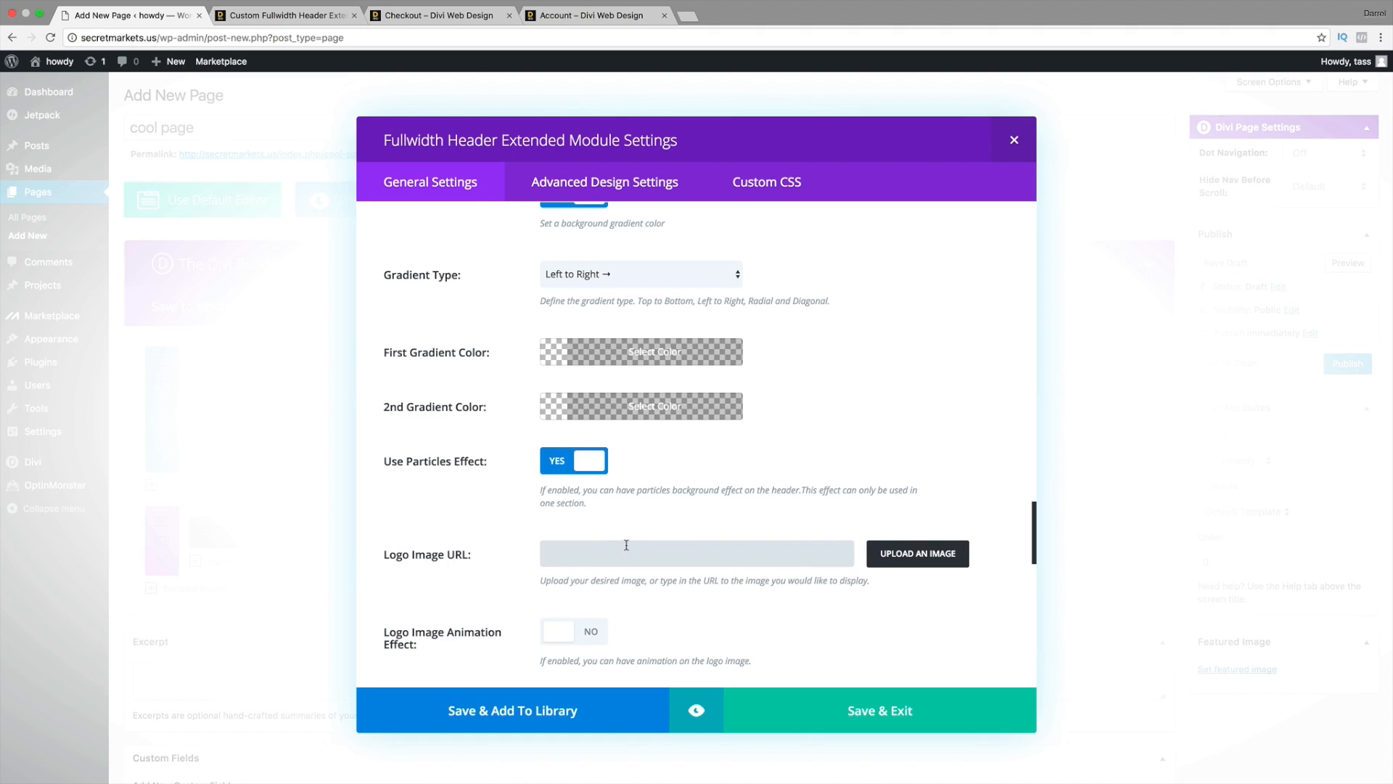
{"action": "scroll", "coordinate": [690, 542], "scroll_direction": "down", "scroll_amount": 1}
{"action": "left_click", "coordinate": [911, 496]}
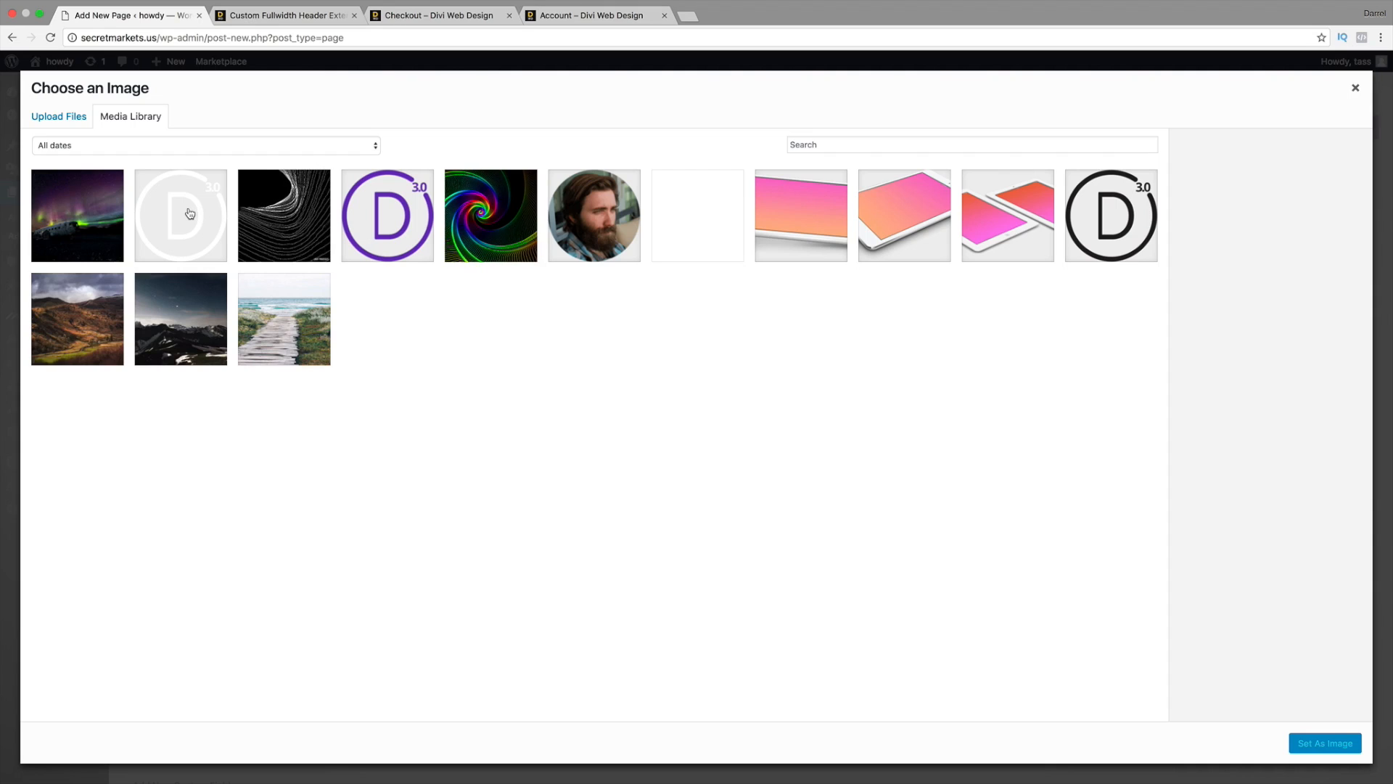
{"action": "left_click", "coordinate": [190, 214]}
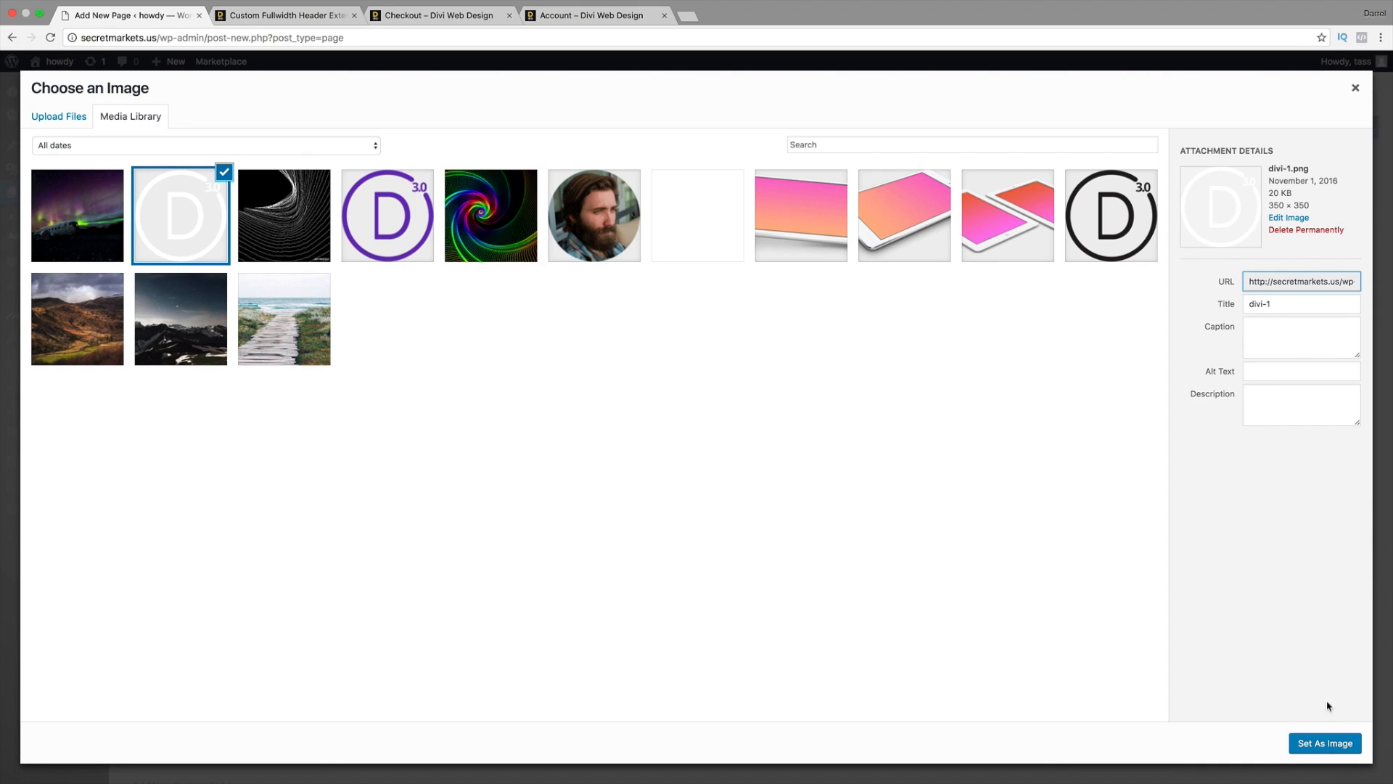
{"action": "left_click", "coordinate": [1338, 746]}
- Enable the logo image animation effect and set the logo animation to bounce
{"action": "scroll", "coordinate": [958, 585], "scroll_direction": "down", "scroll_amount": 5}
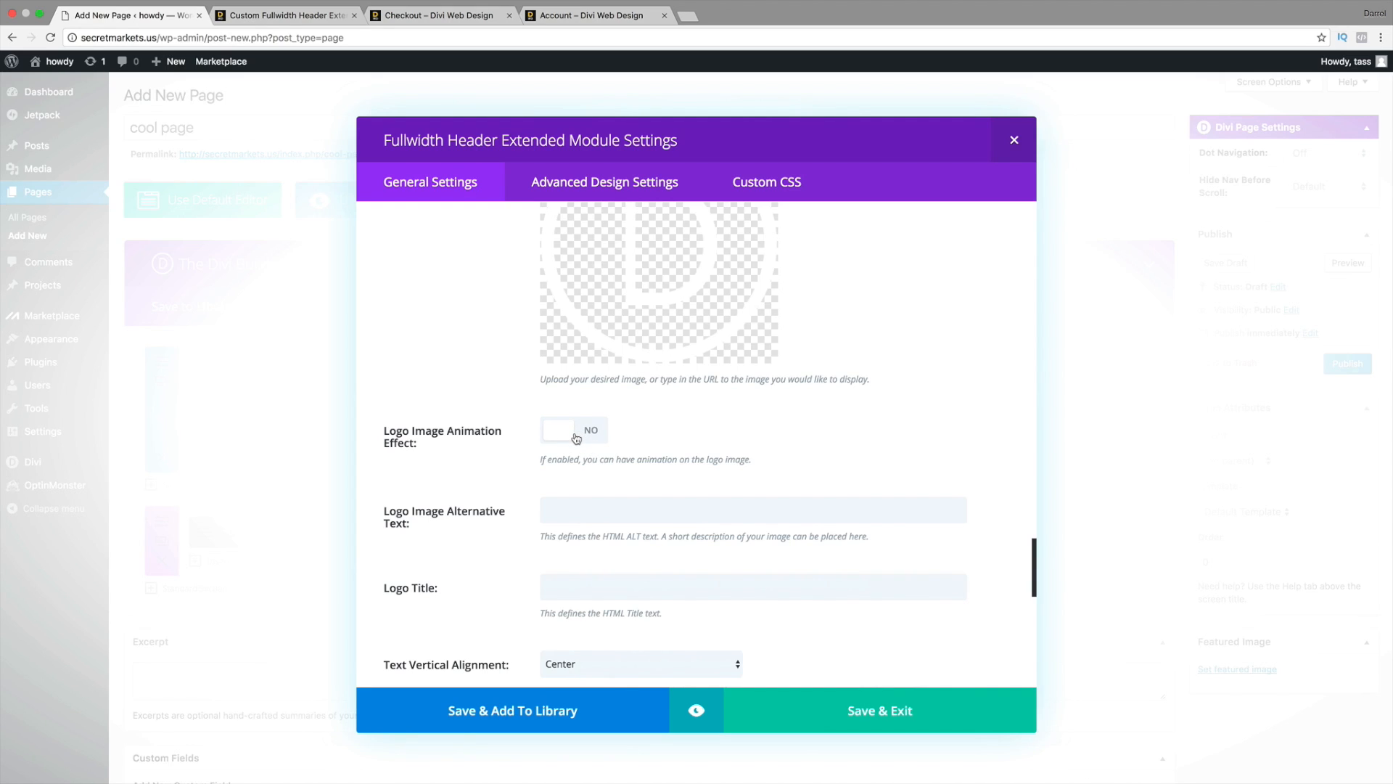
{"action": "left_click", "coordinate": [576, 438]}
{"action": "left_click", "coordinate": [612, 510]}
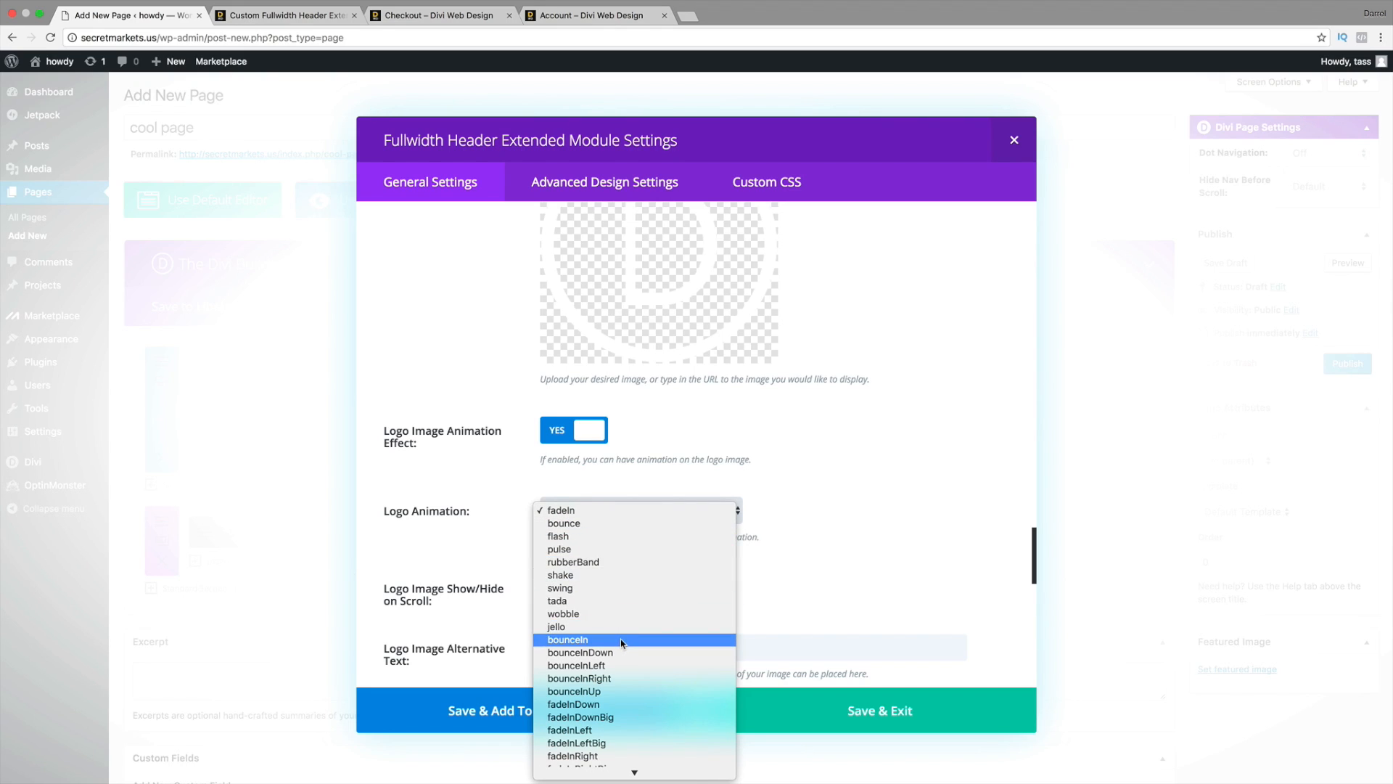
{"action": "scroll", "coordinate": [620, 639], "scroll_direction": "down", "scroll_amount": 5}
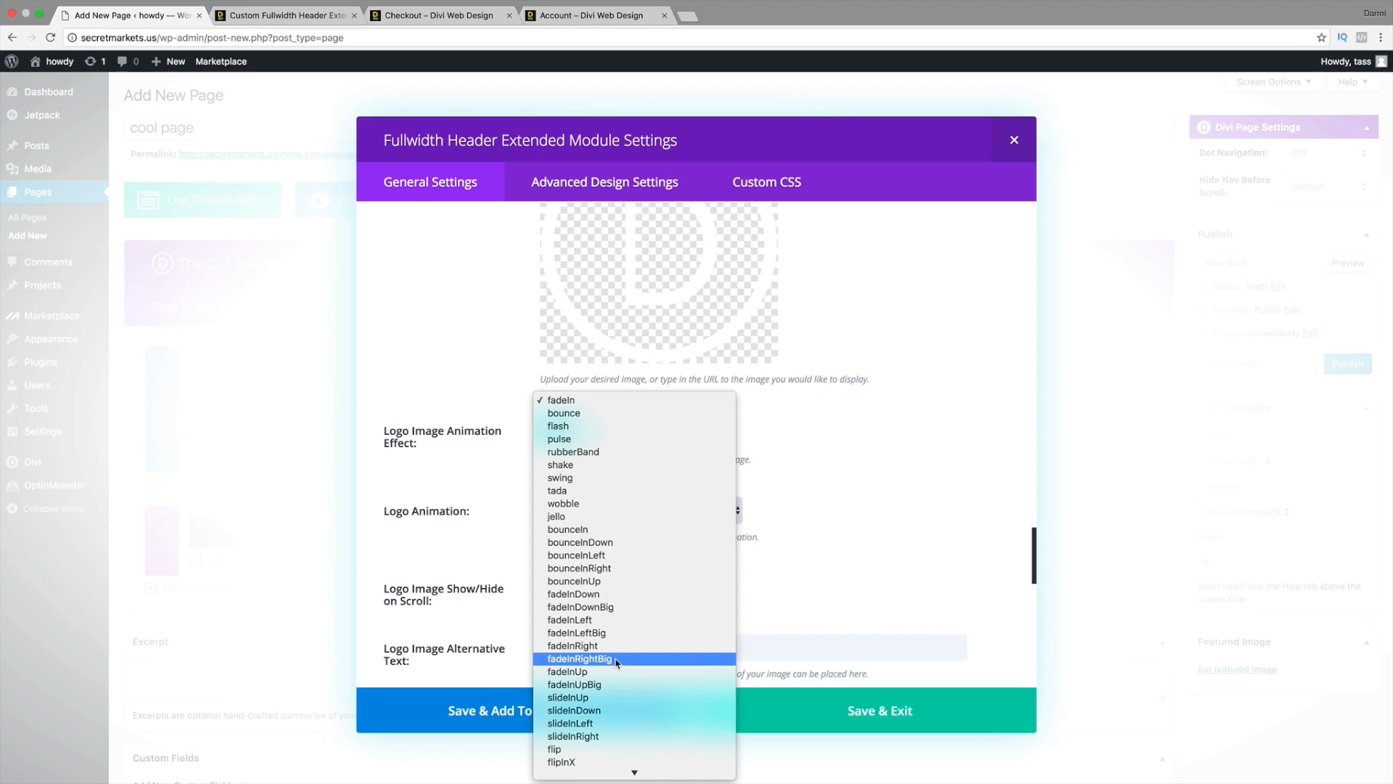
{"action": "left_click", "coordinate": [639, 413]}
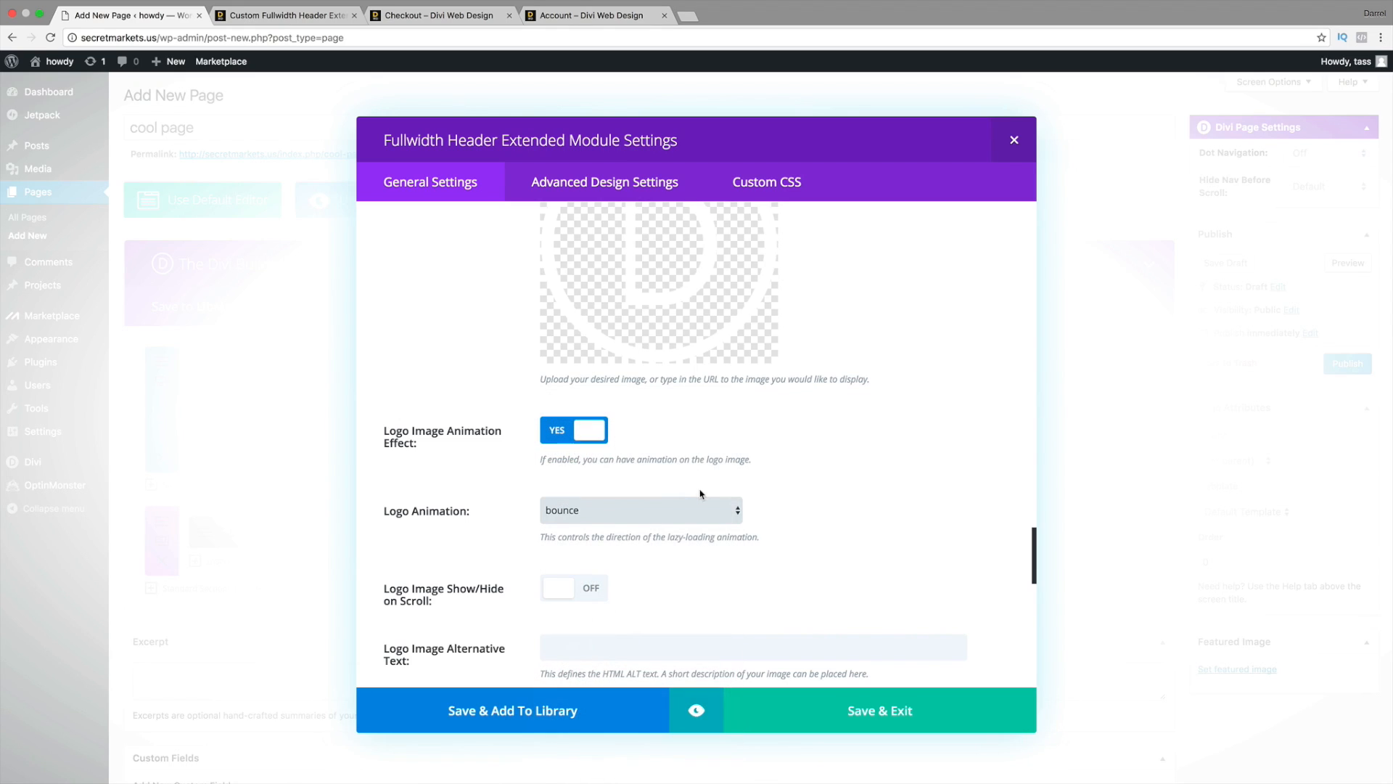
- Enter "this is" as the body text in the header module's Content editor
{"action": "scroll", "coordinate": [707, 537], "scroll_direction": "down", "scroll_amount": 3}
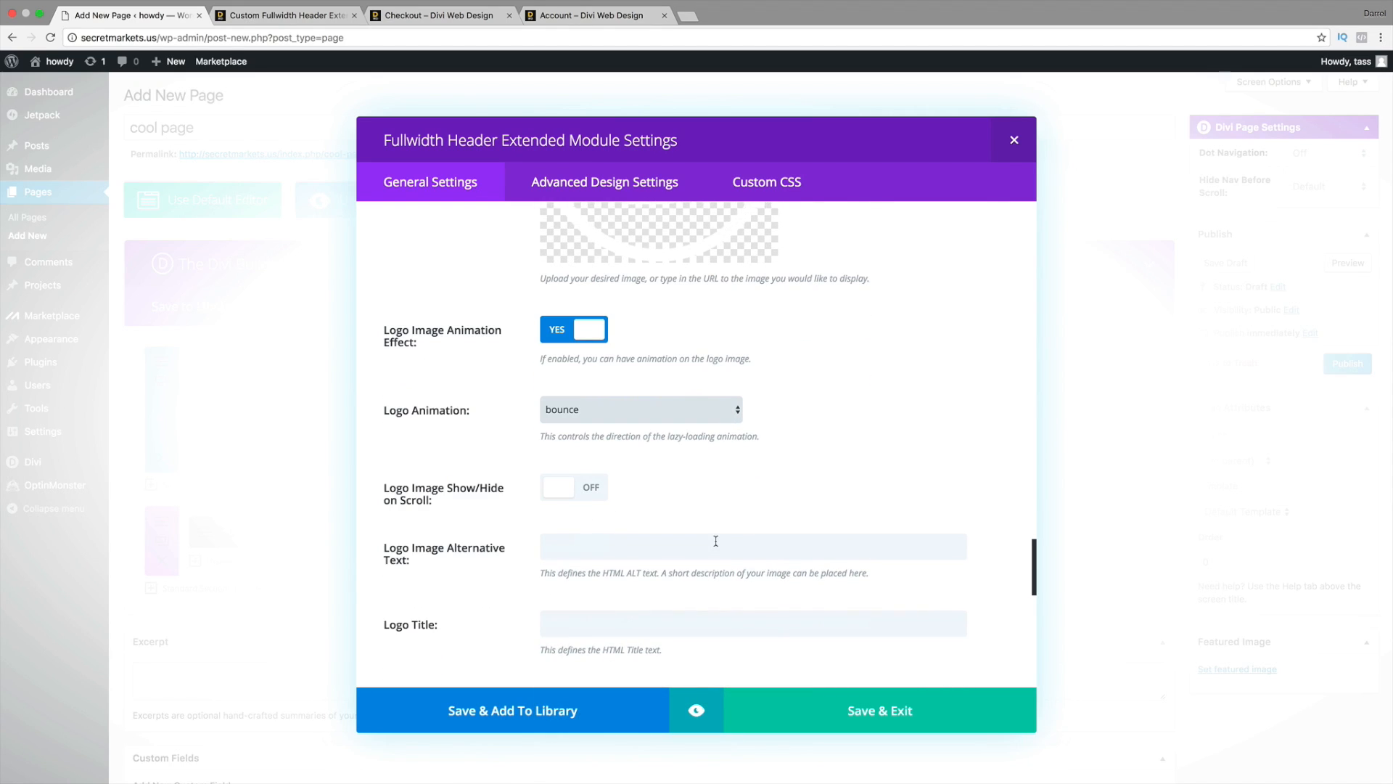
{"action": "scroll", "coordinate": [715, 540], "scroll_direction": "down", "scroll_amount": 3}
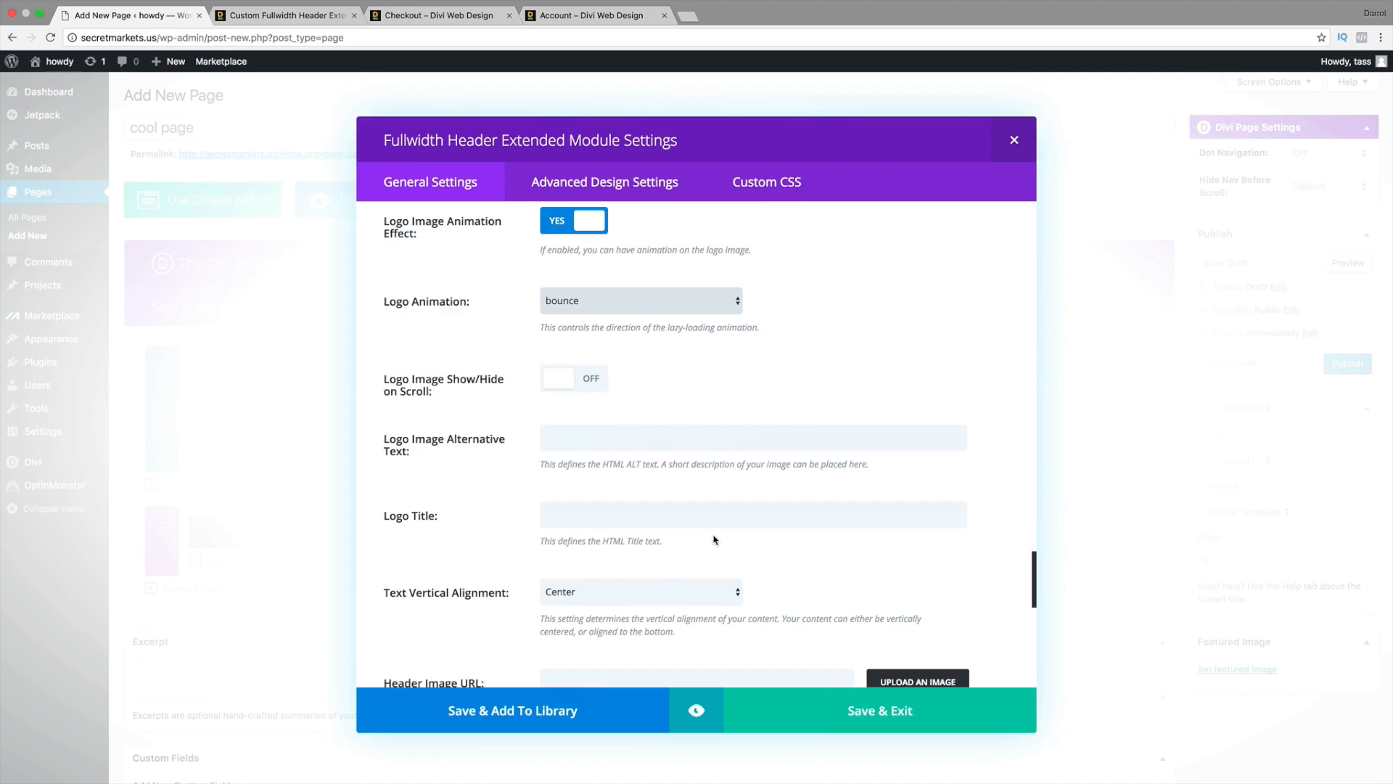
{"action": "scroll", "coordinate": [653, 533], "scroll_direction": "down", "scroll_amount": 3}
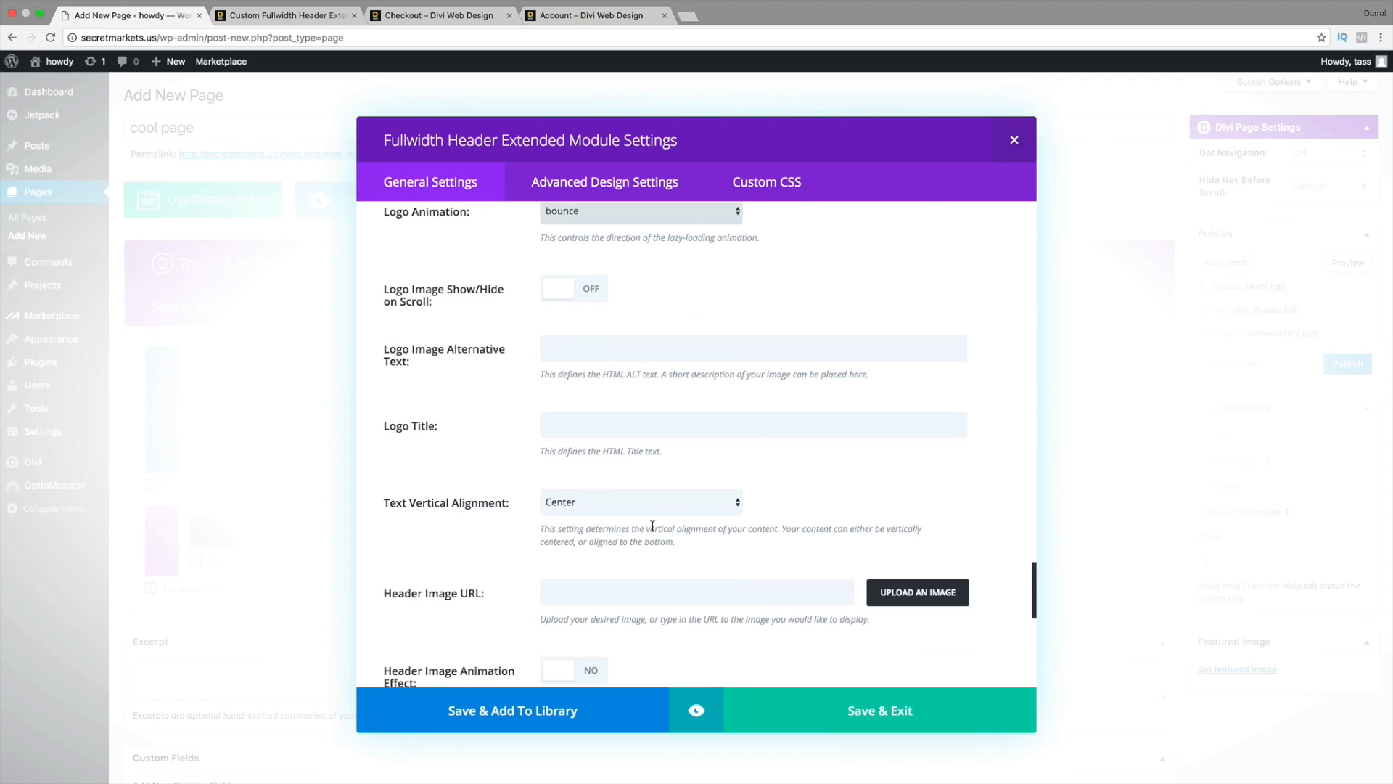
{"action": "left_click", "coordinate": [622, 576]}
{"action": "scroll", "coordinate": [899, 604], "scroll_direction": "down", "scroll_amount": 1}
{"action": "scroll", "coordinate": [898, 604], "scroll_direction": "down", "scroll_amount": 4}
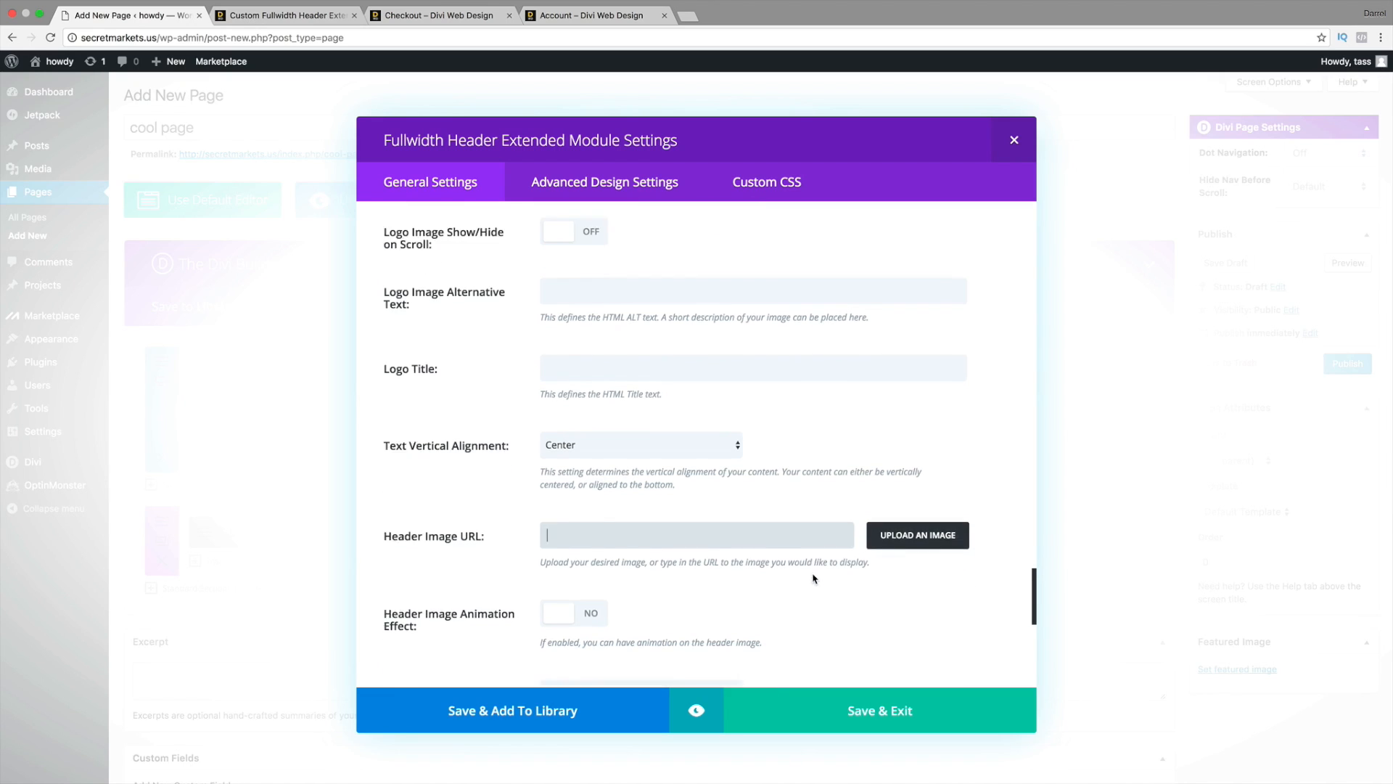
{"action": "scroll", "coordinate": [763, 535], "scroll_direction": "down", "scroll_amount": 4}
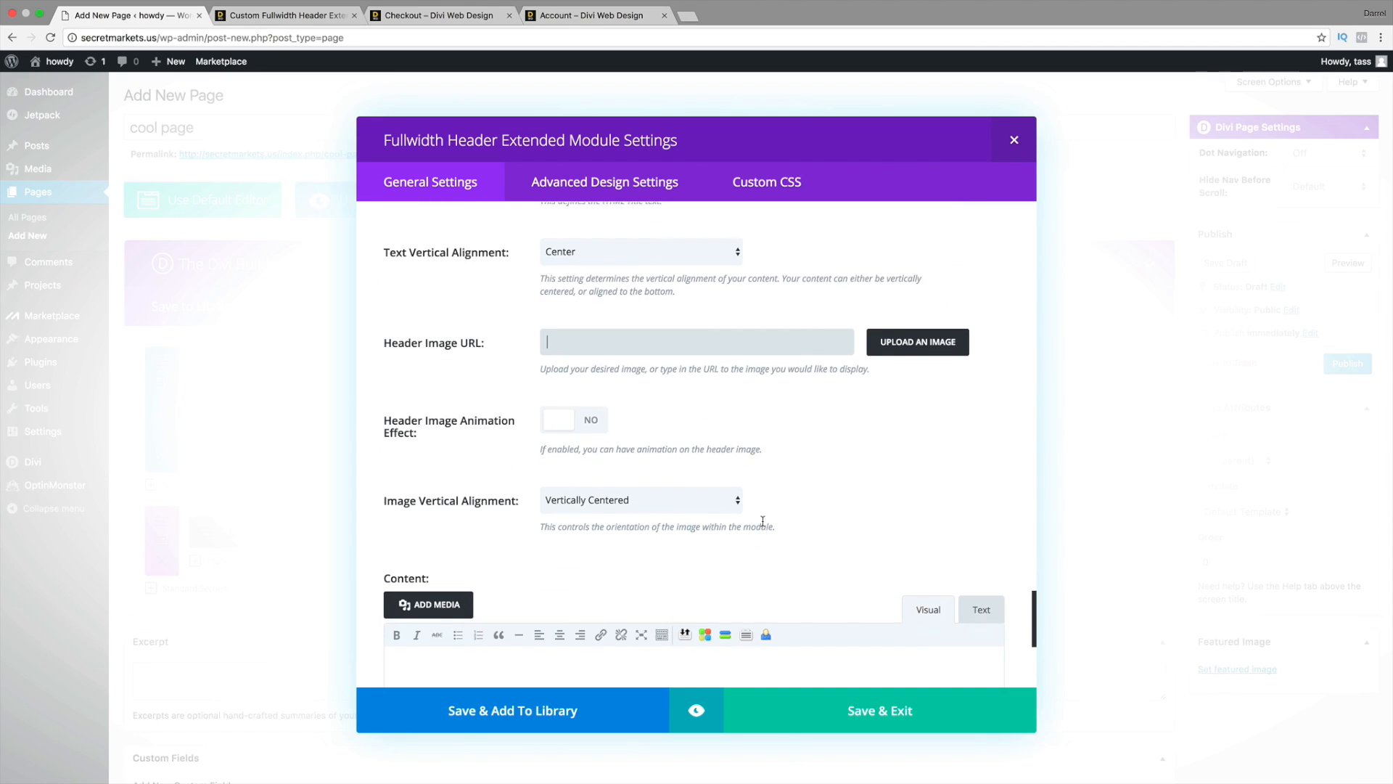
{"action": "left_click", "coordinate": [626, 579]}
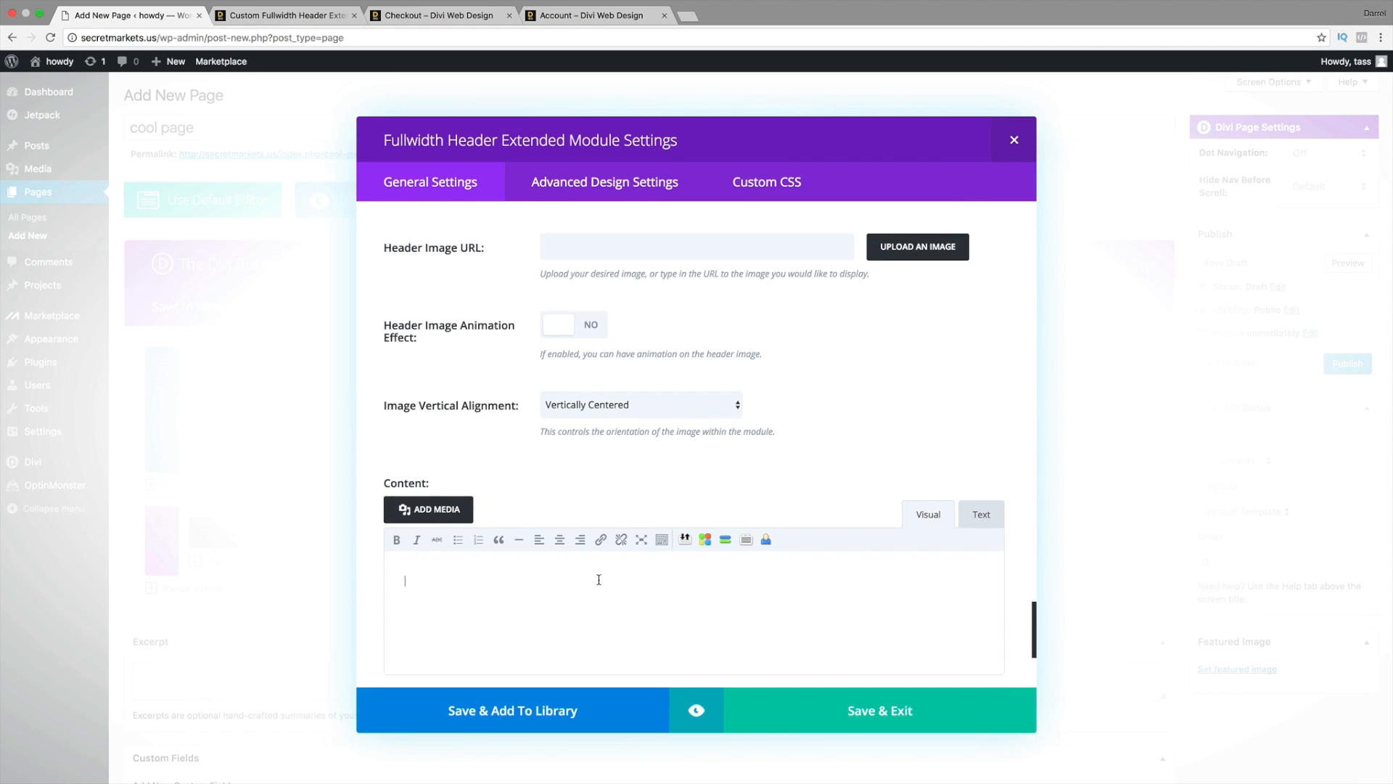
{"action": "type", "text": "this is"}
- Search Google in a new tab for "dummy trext" and open the Blind Text Generator lorem ipsum page
{"action": "left_click", "coordinate": [688, 16]}
{"action": "type", "text": "dummy trext"}
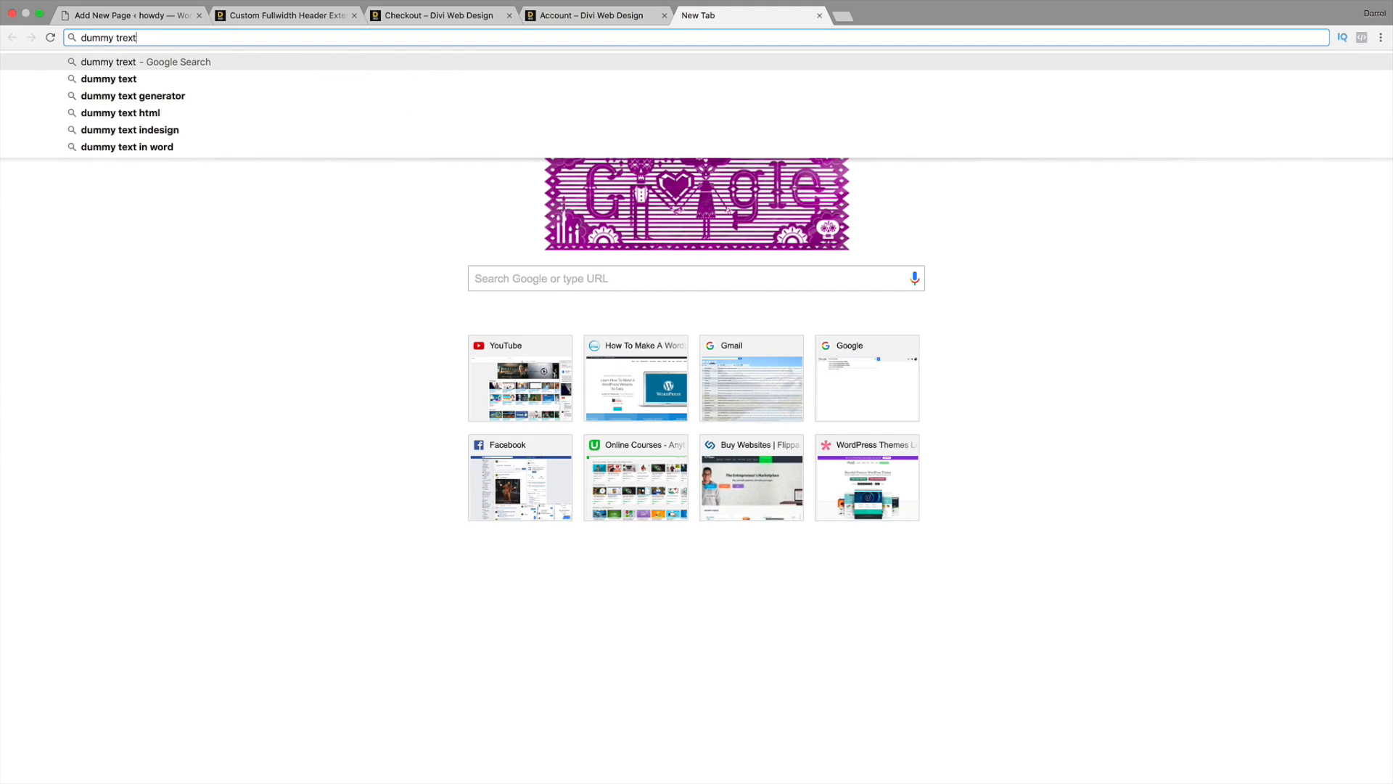
{"action": "key", "text": "Return"}
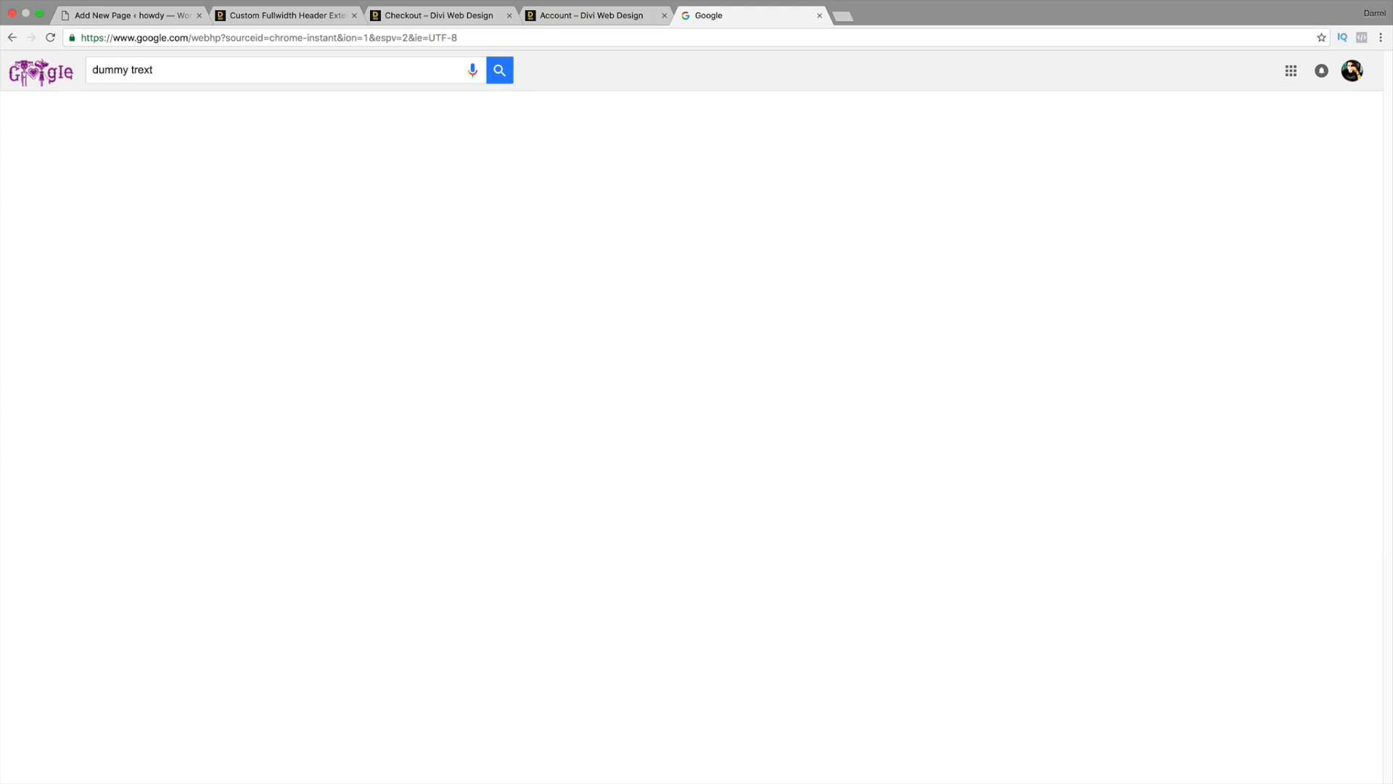
{"action": "left_click", "coordinate": [249, 236]}
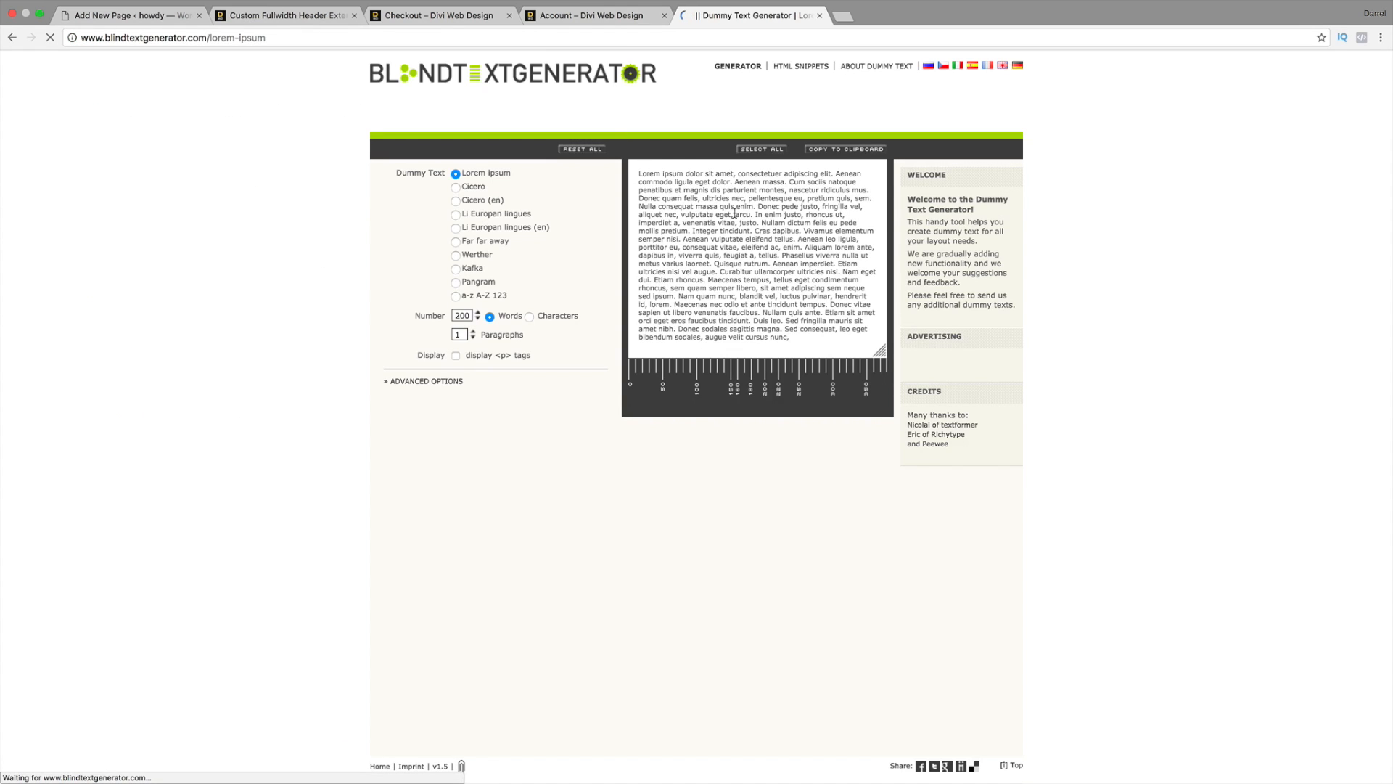
- Copy the opening lines of the Lorem ipsum text and return to the header module settings on the new page
{"action": "left_click_drag", "start_coordinate": [717, 223], "coordinate": [629, 176]}
{"action": "left_click", "coordinate": [653, 188]}
{"action": "right_click", "coordinate": [649, 177]}
{"action": "left_click", "coordinate": [666, 206]}
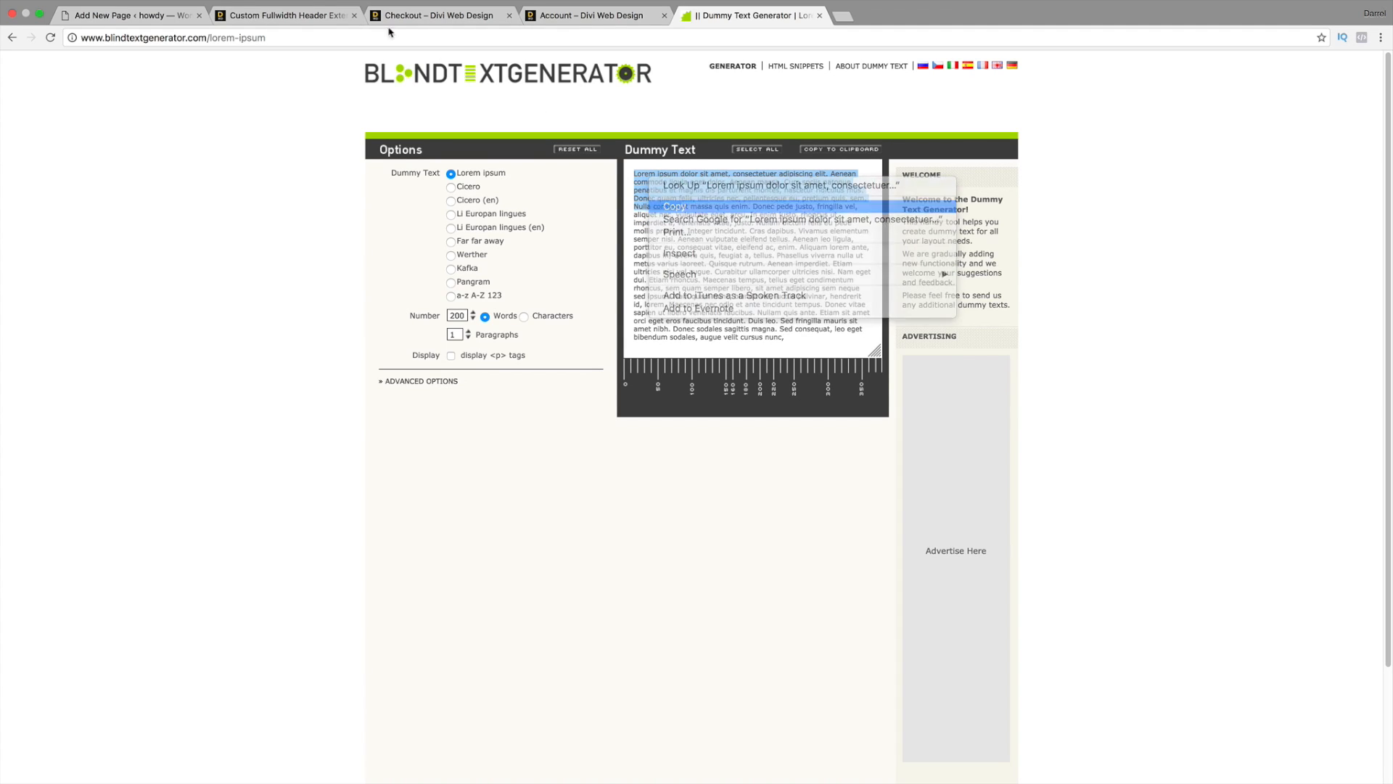
{"action": "left_click", "coordinate": [130, 15]}
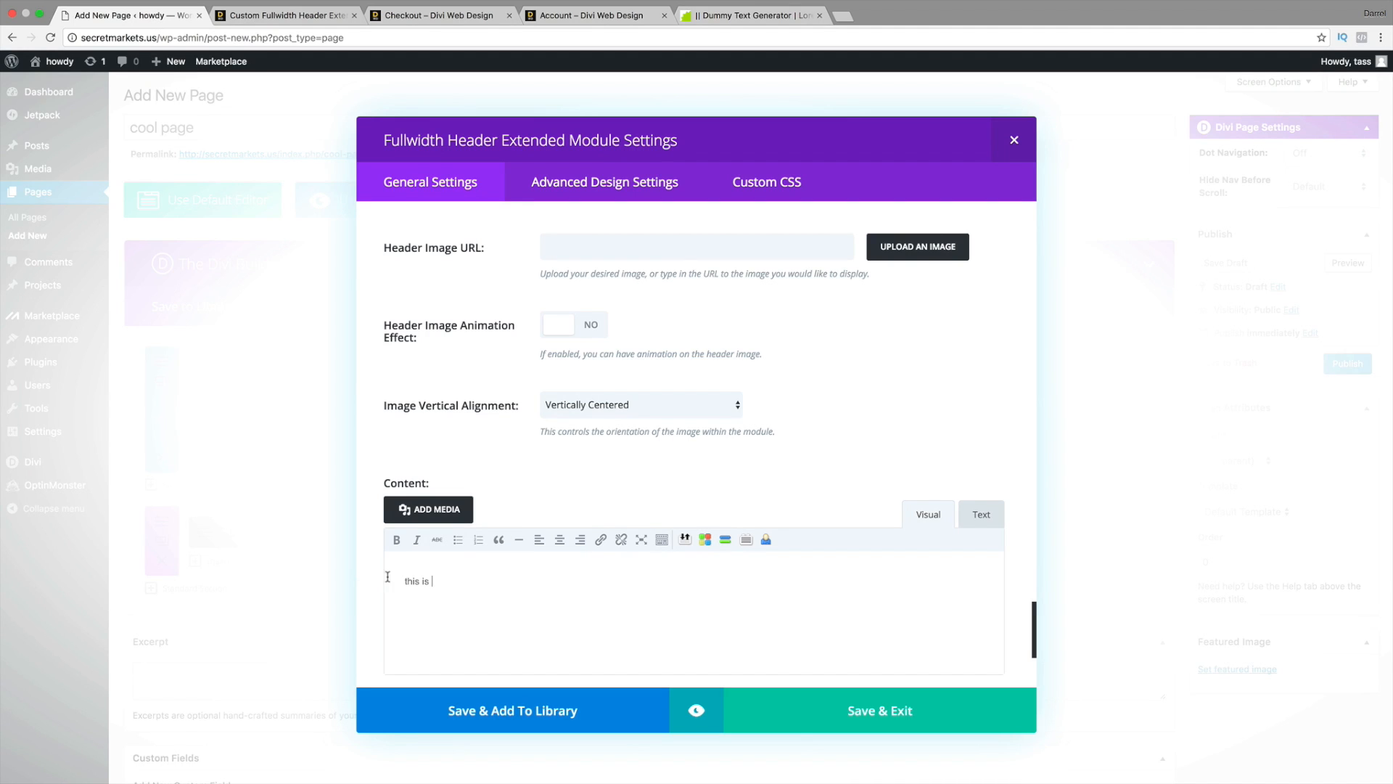
- Replace the body text in the Content editor with the copied Lorem ipsum passage and show the editor's second row of formatting tools
{"action": "key", "text": "ctrl+a"}
{"action": "key", "text": "BackSpace"}
{"action": "right_click", "coordinate": [428, 581]}
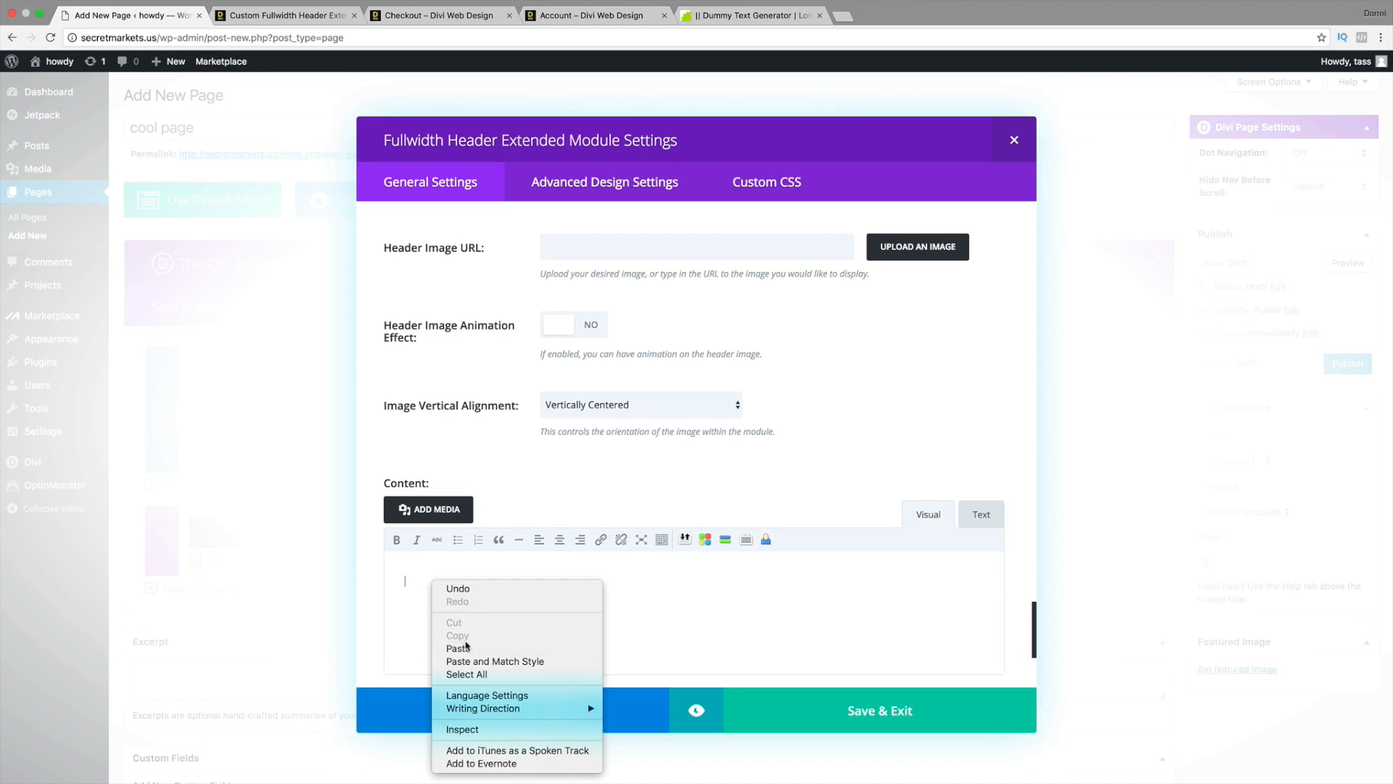
{"action": "left_click", "coordinate": [460, 648]}
{"action": "left_click", "coordinate": [661, 539]}
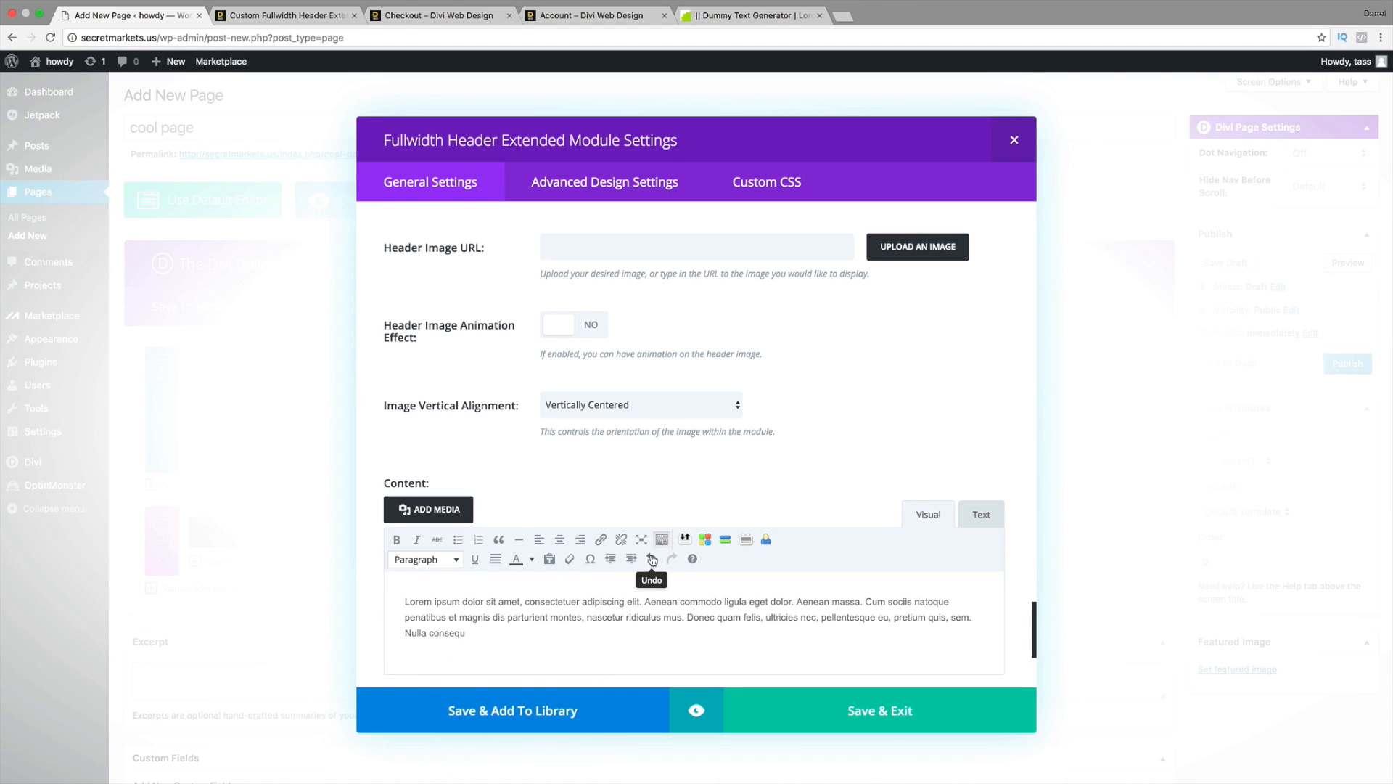
- Set the color of the whole Lorem ipsum body text to white and save the header module
{"action": "scroll", "coordinate": [540, 561], "scroll_direction": "down", "scroll_amount": 1}
{"action": "key", "text": "ctrl+a"}
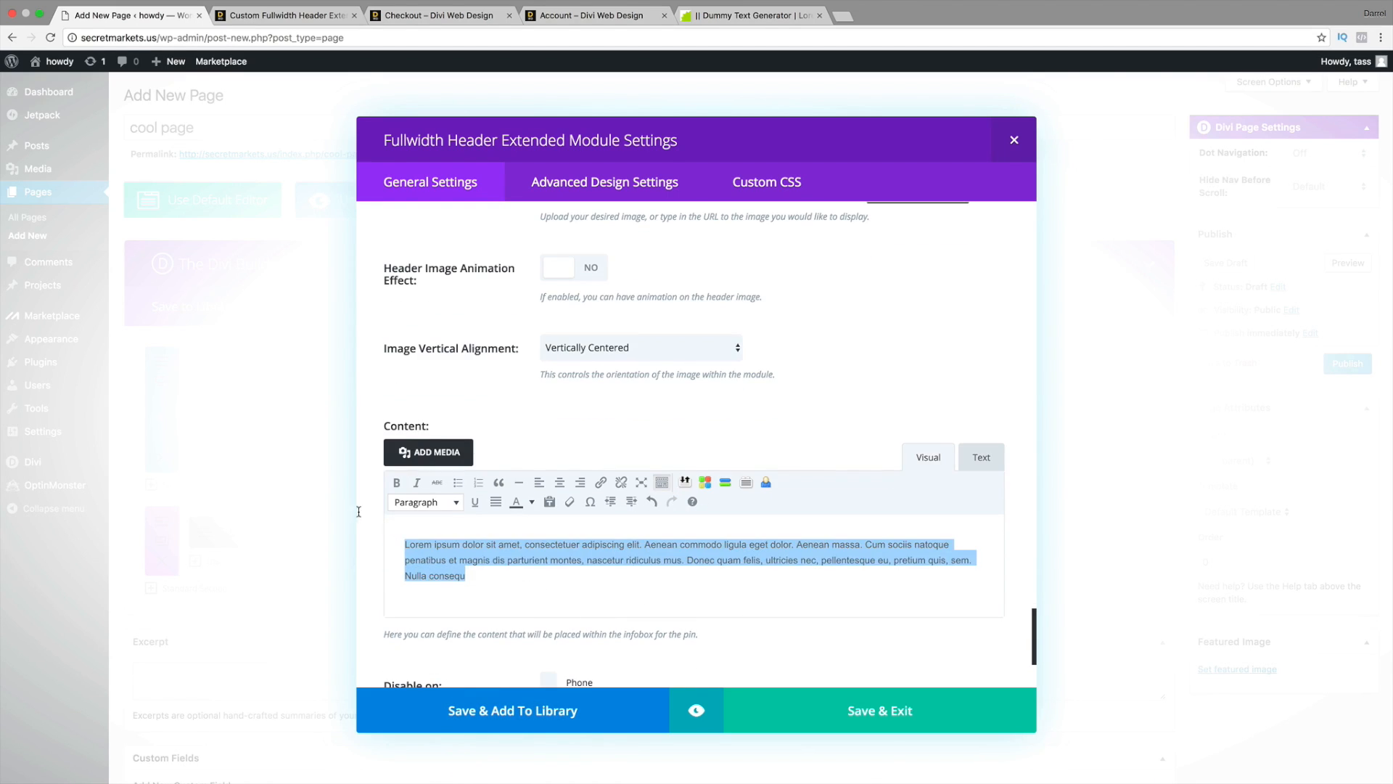
{"action": "left_click", "coordinate": [533, 503]}
{"action": "left_click", "coordinate": [609, 560]}
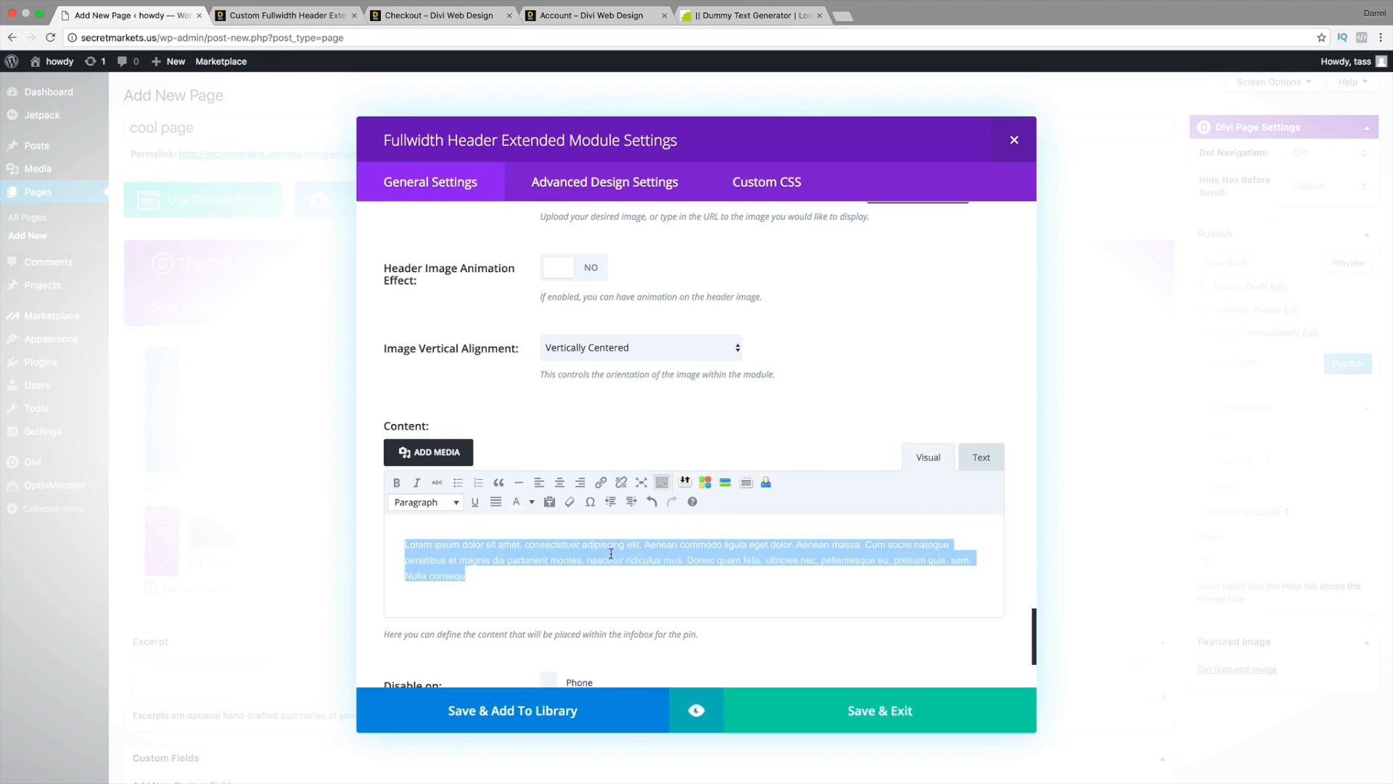
{"action": "scroll", "coordinate": [682, 560], "scroll_direction": "down", "scroll_amount": 3}
{"action": "scroll", "coordinate": [686, 559], "scroll_direction": "down", "scroll_amount": 1}
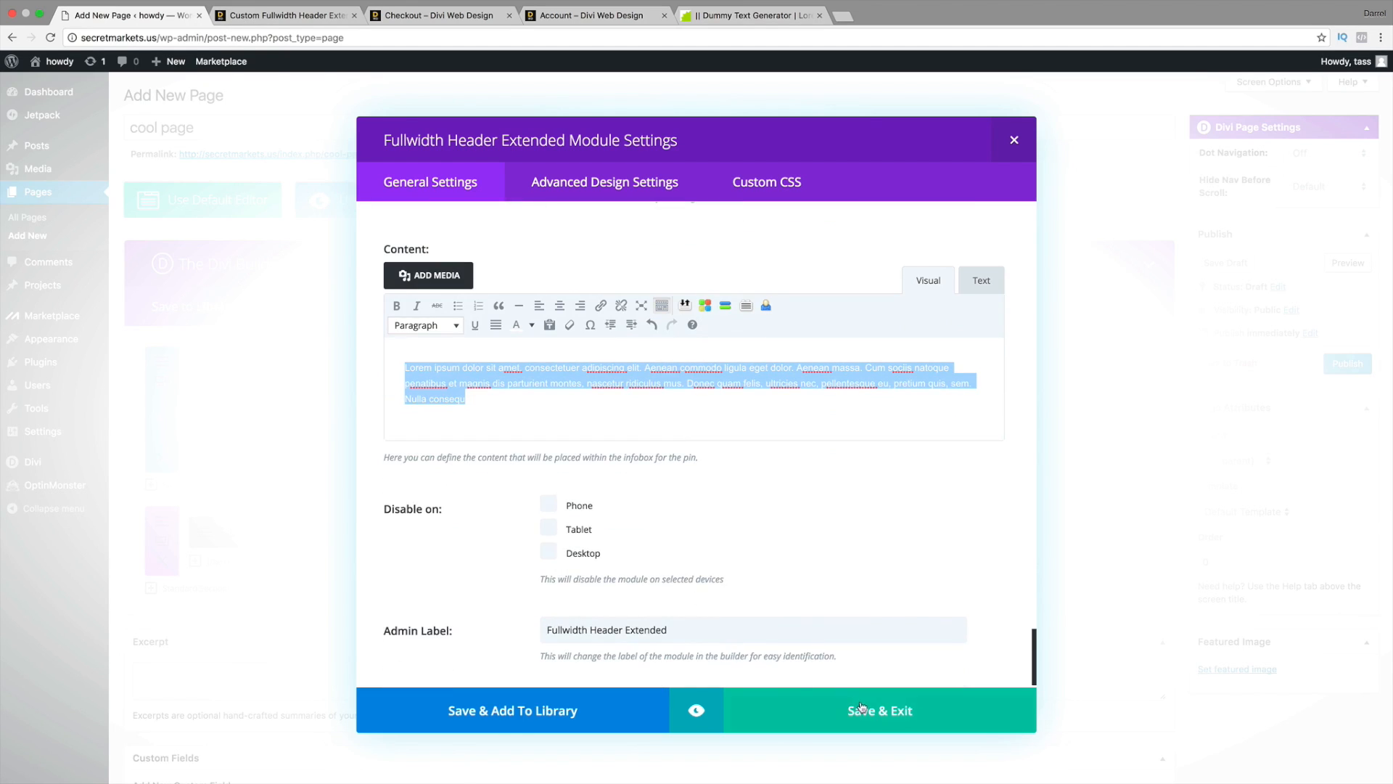
{"action": "left_click", "coordinate": [888, 712]}
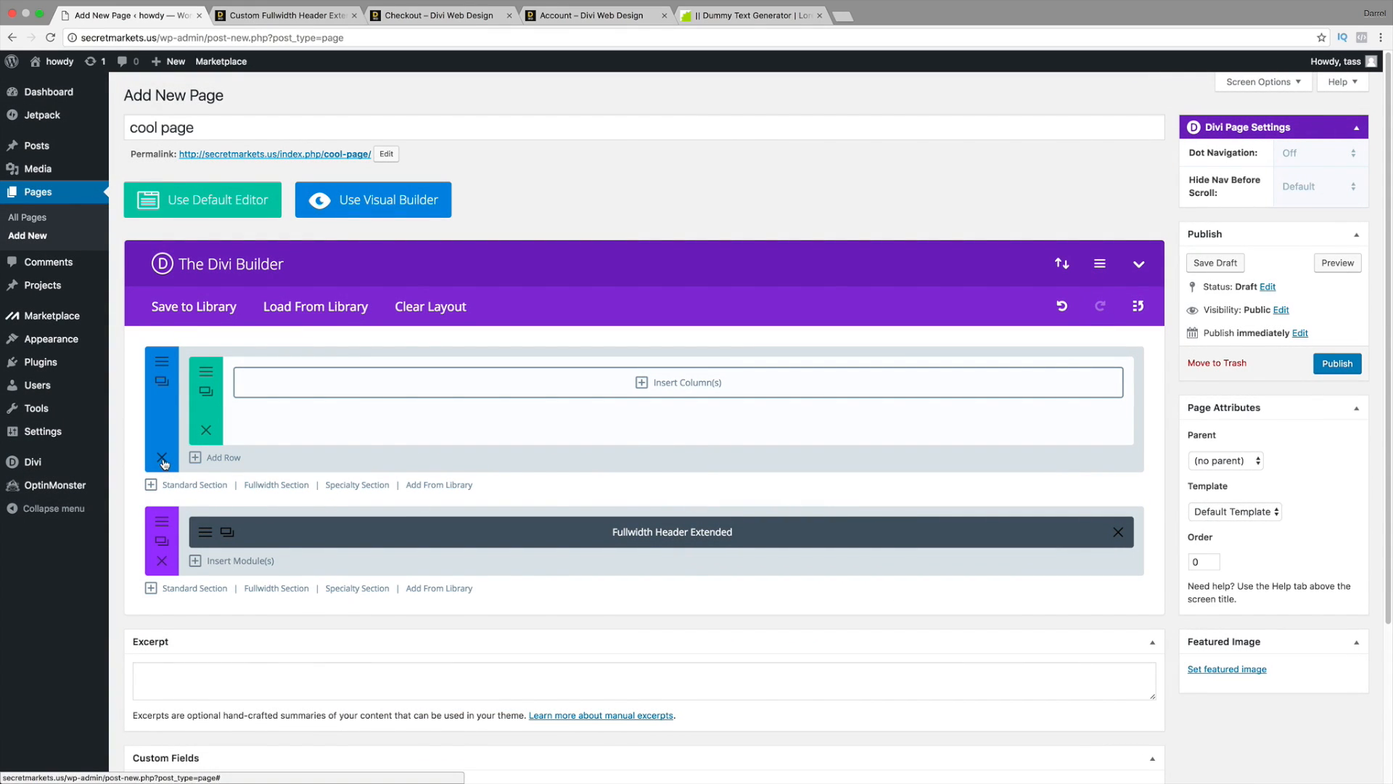
- Delete the empty standard section above the header and preview the page, trying its Yes button before returning to the page editor
{"action": "left_click", "coordinate": [163, 463]}
{"action": "left_click", "coordinate": [1328, 263]}
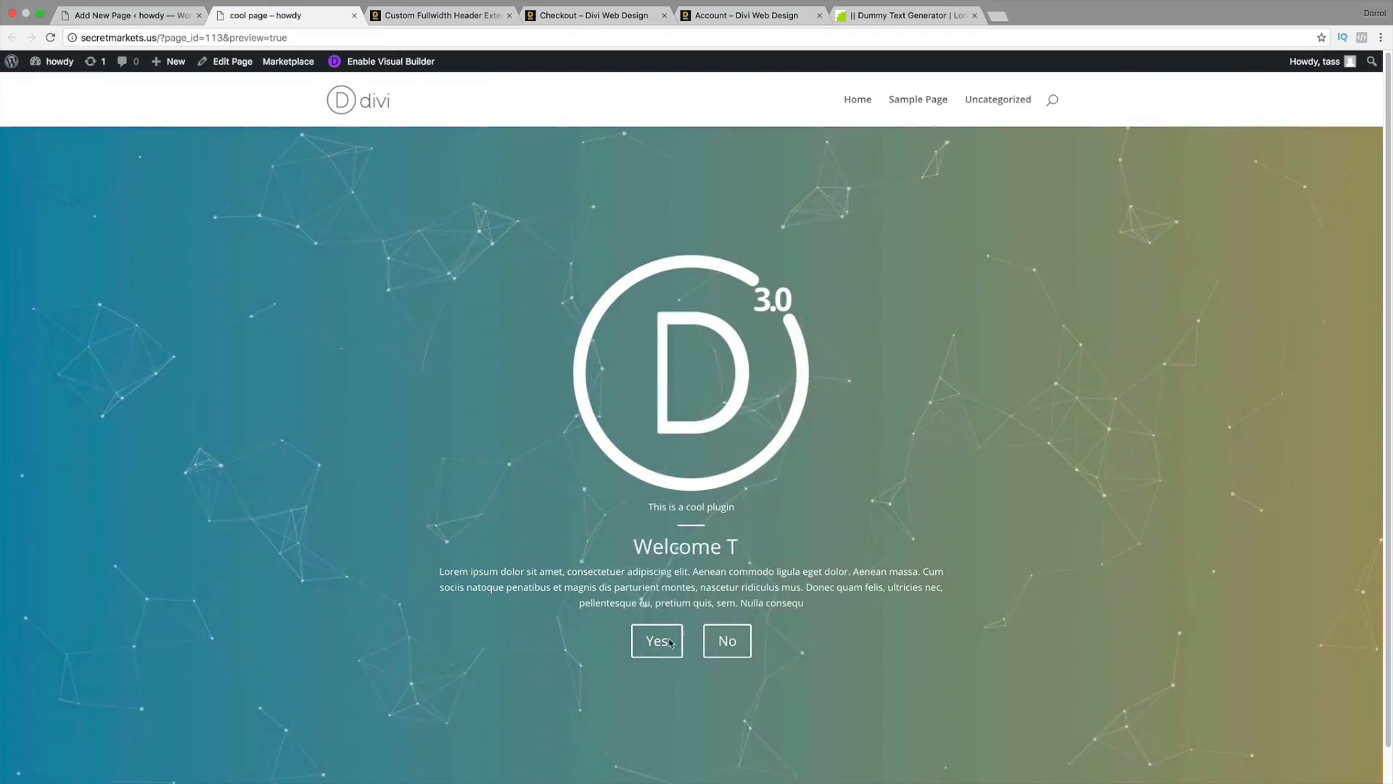
{"action": "left_click", "coordinate": [670, 641]}
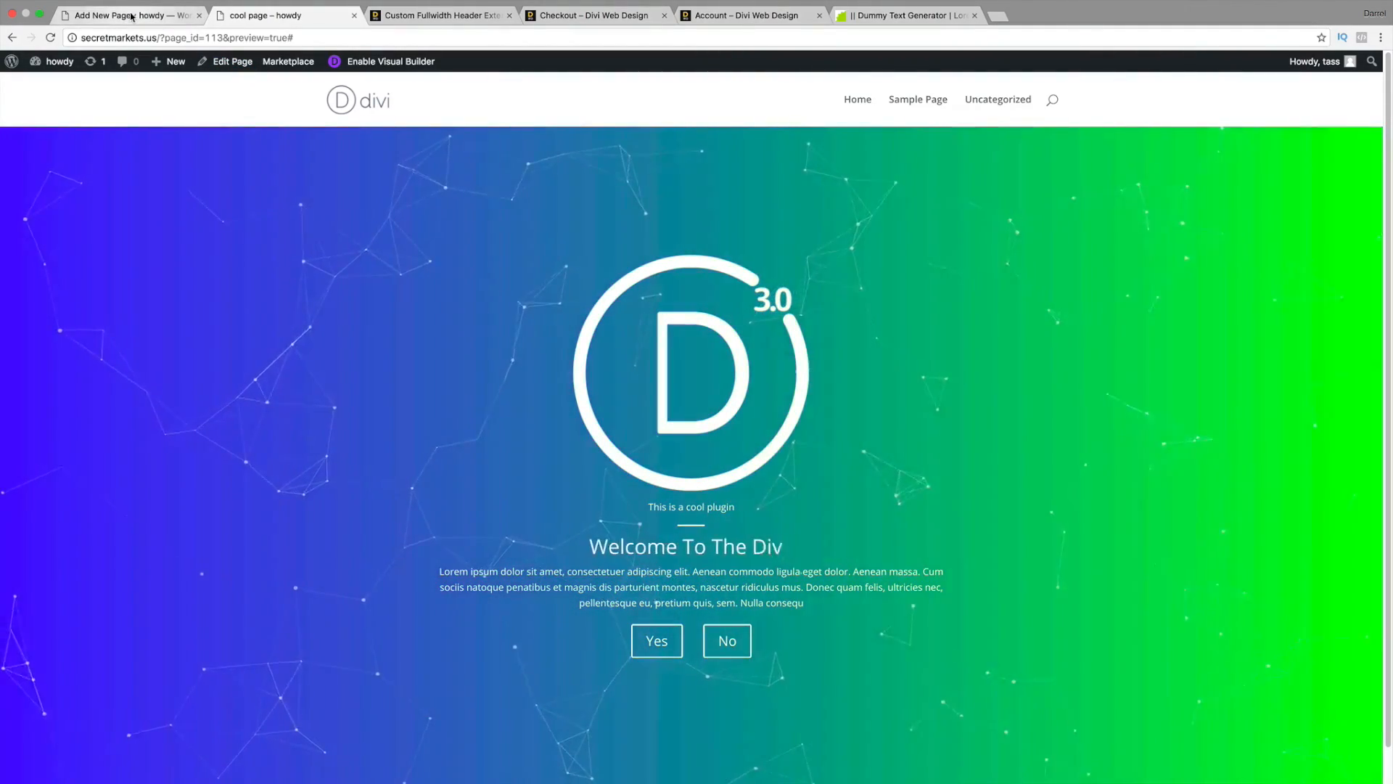
{"action": "left_click", "coordinate": [132, 16]}
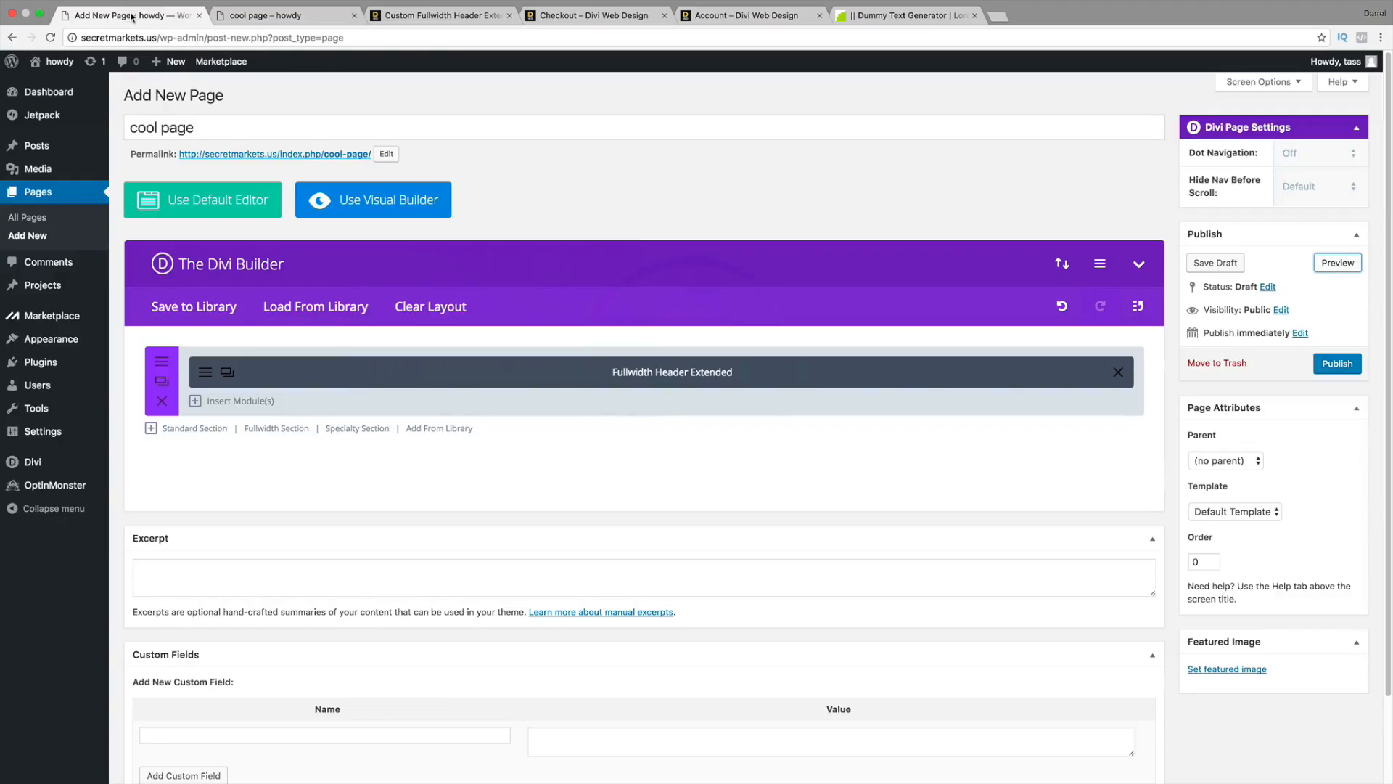
- In the Fullwidth Header Extended module's settings, turn on Disable Typing Loop and Static + Typing Effect
{"action": "left_click", "coordinate": [206, 372]}
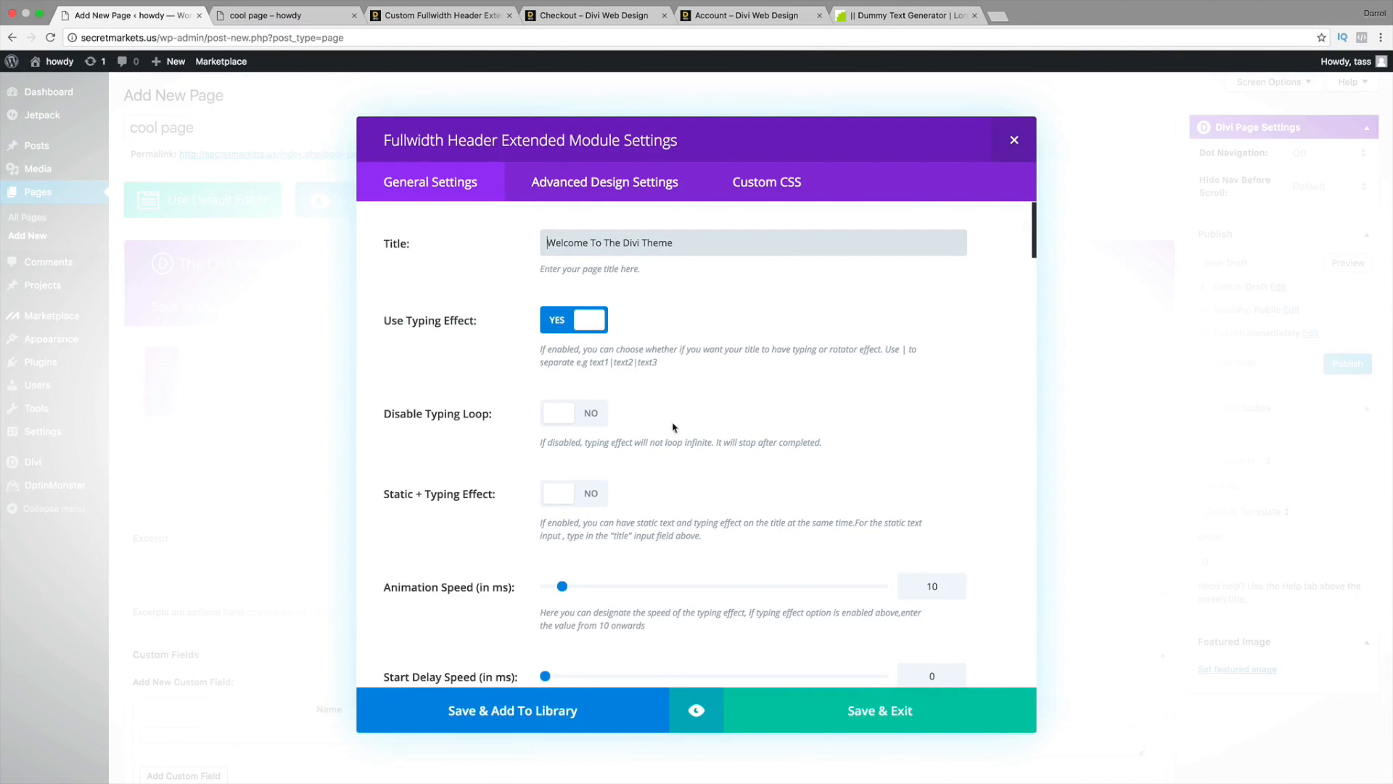
{"action": "scroll", "coordinate": [672, 428], "scroll_direction": "down", "scroll_amount": 5}
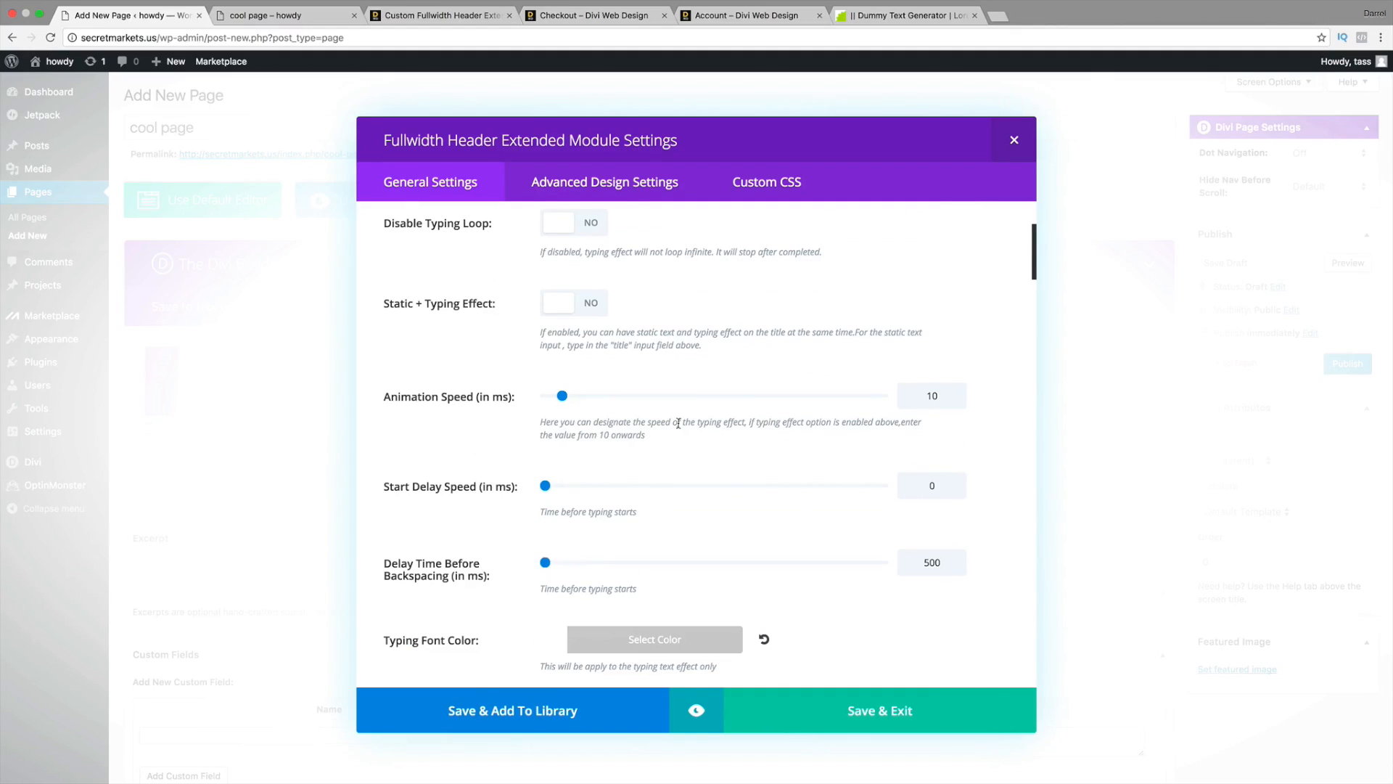
{"action": "scroll", "coordinate": [669, 412], "scroll_direction": "up", "scroll_amount": 2}
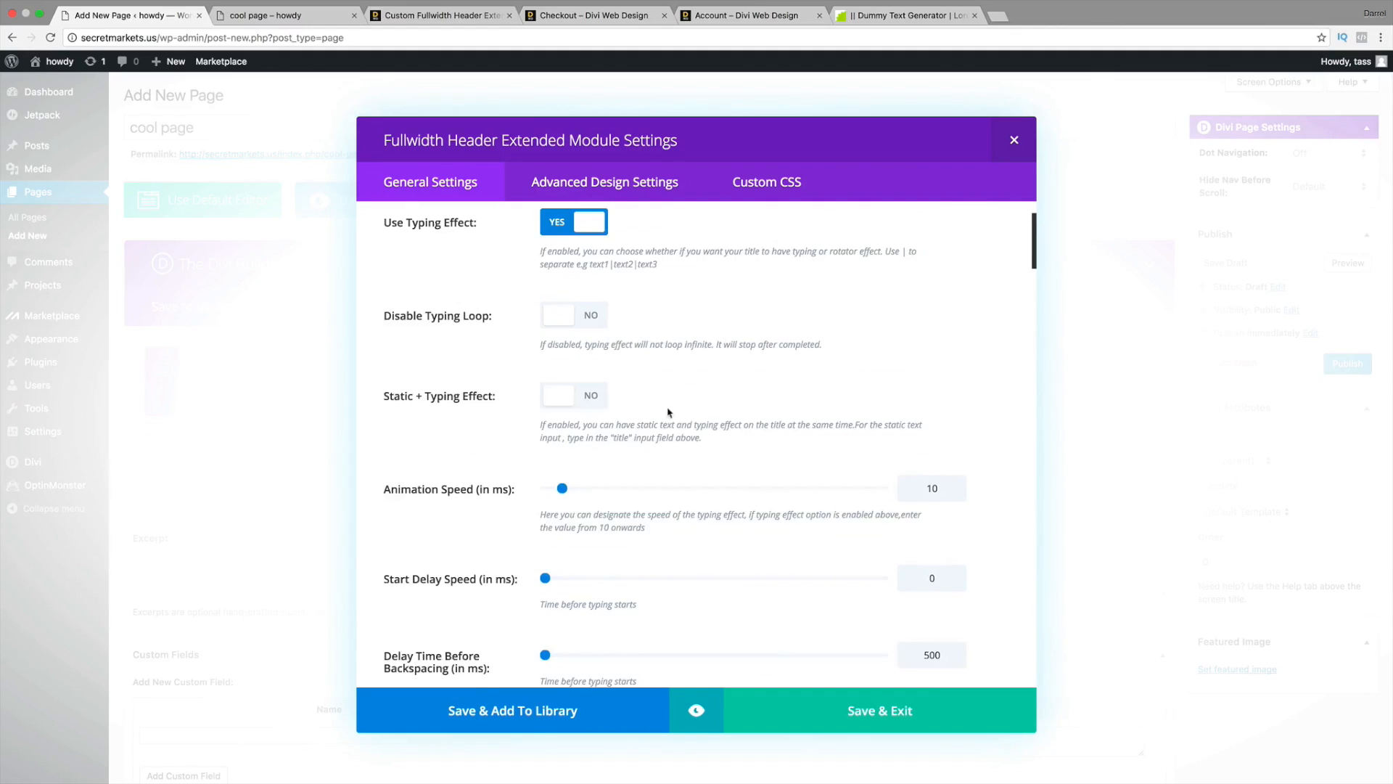
{"action": "left_click", "coordinate": [579, 316]}
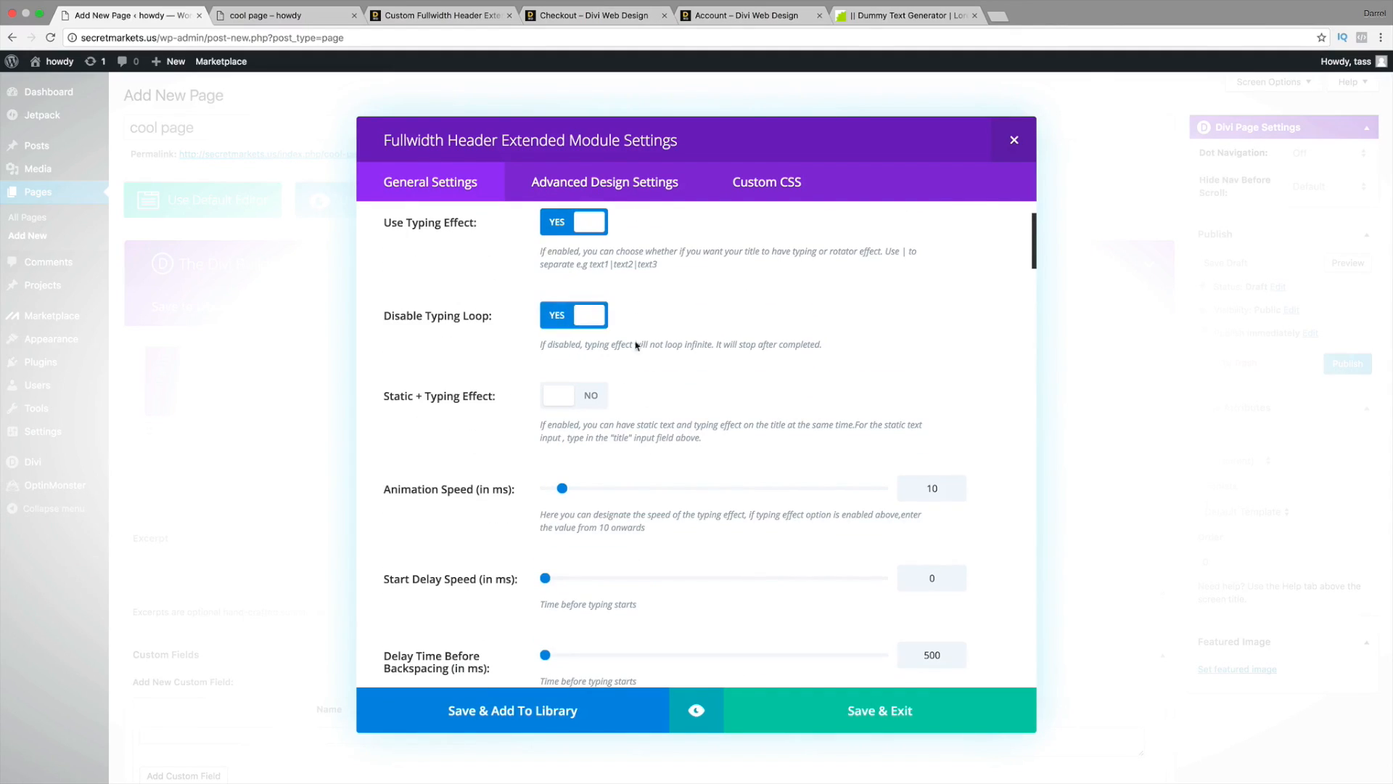
{"action": "left_click", "coordinate": [571, 402]}
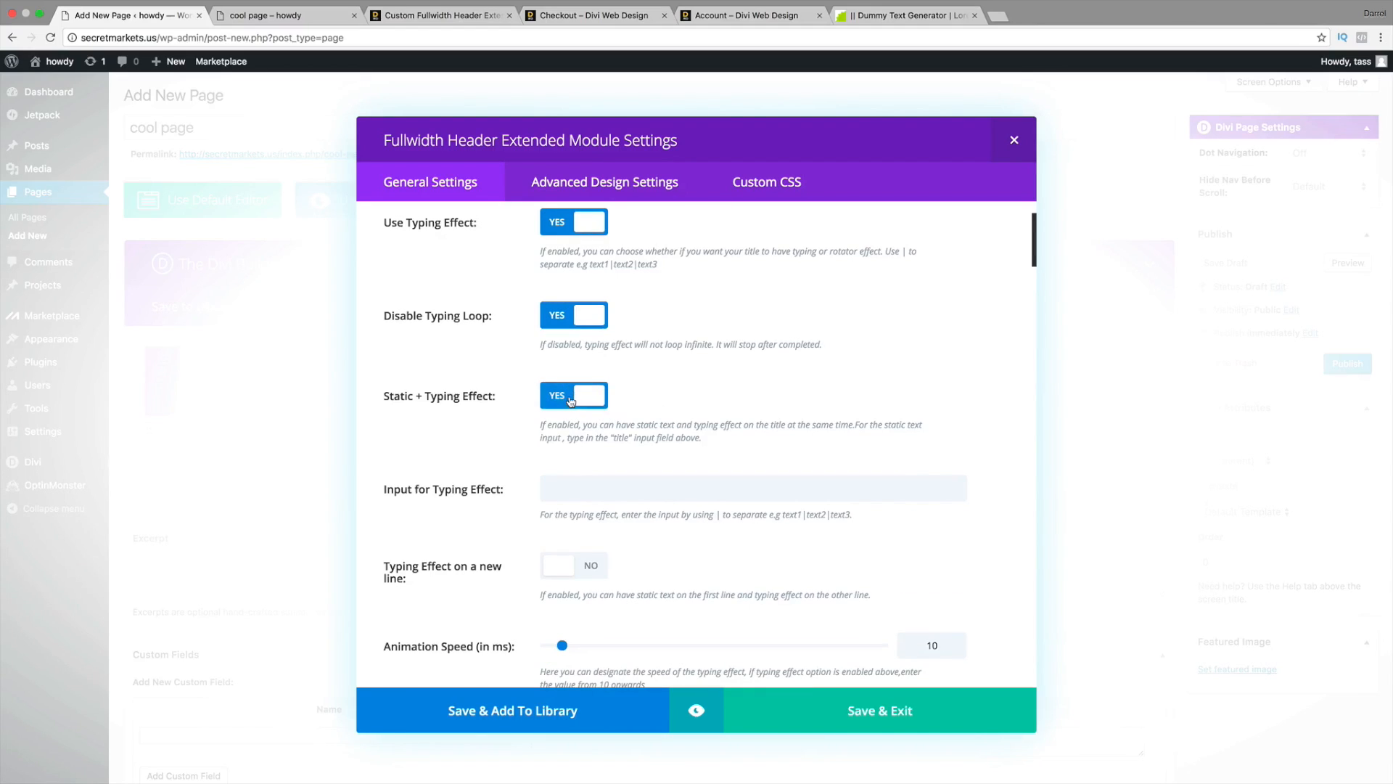
- Enter "Amazing Theme|Cool Plugin|Easy To Use" as the typing effect input and enable the typing effect on a new line
{"action": "left_click", "coordinate": [718, 485]}
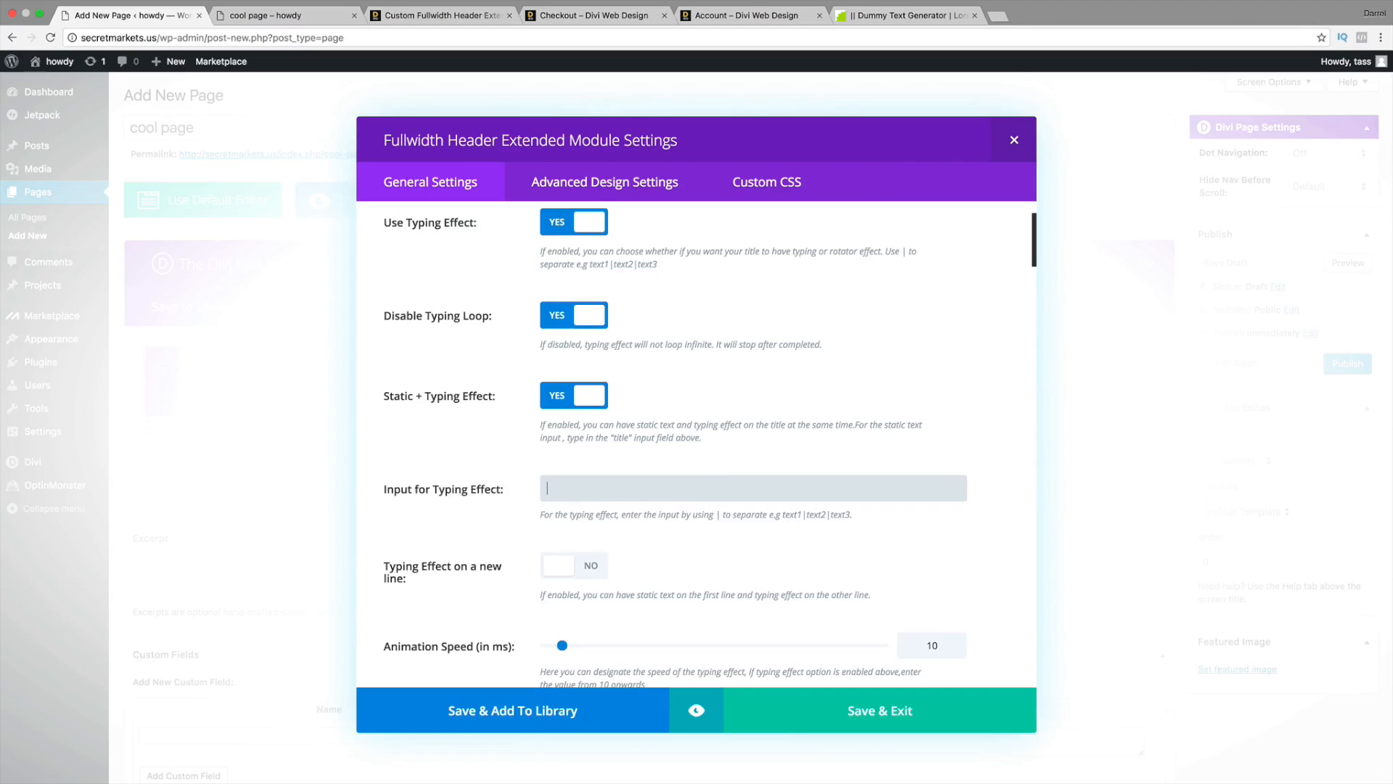
{"action": "type", "text": "Amazing Theme|Cool Plugin|Easy To Use"}
{"action": "left_click", "coordinate": [582, 566]}
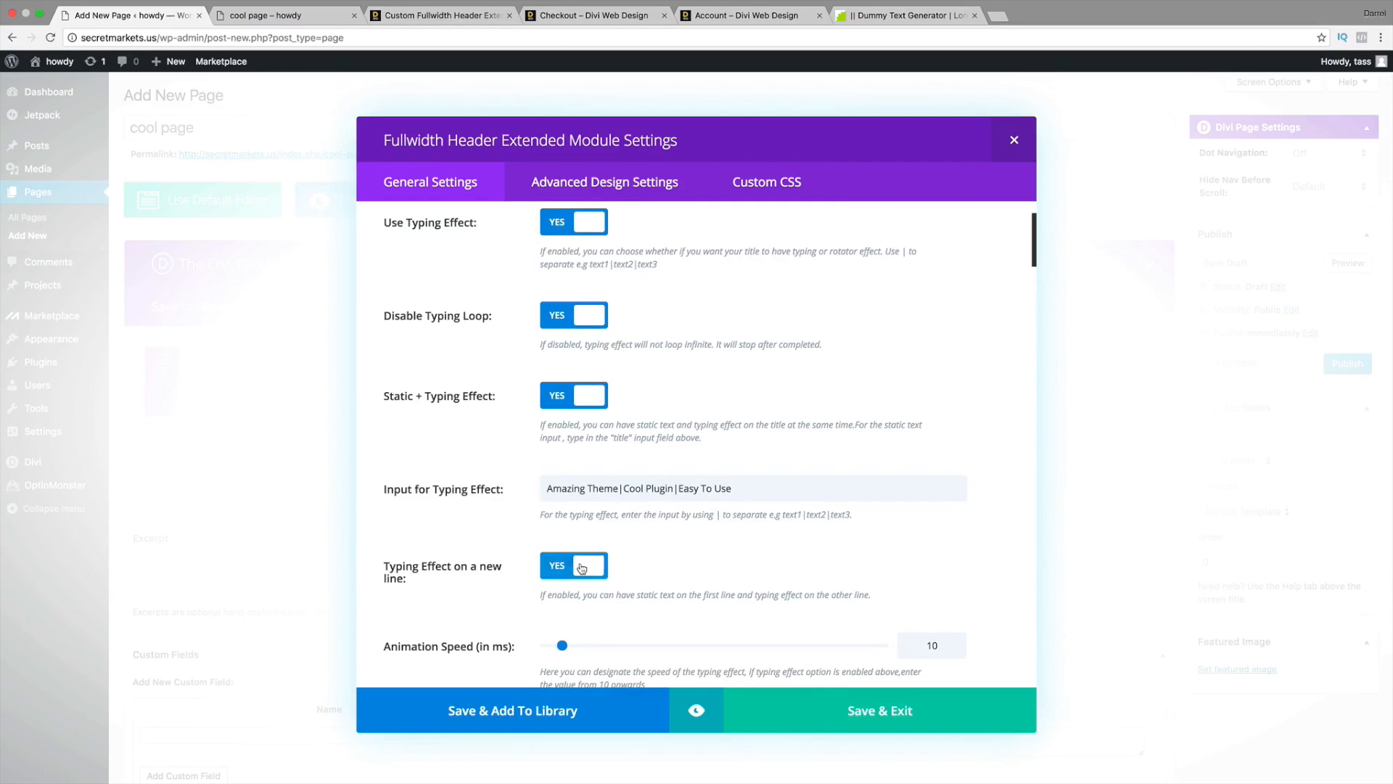
{"action": "scroll", "coordinate": [582, 567], "scroll_direction": "down", "scroll_amount": 2}
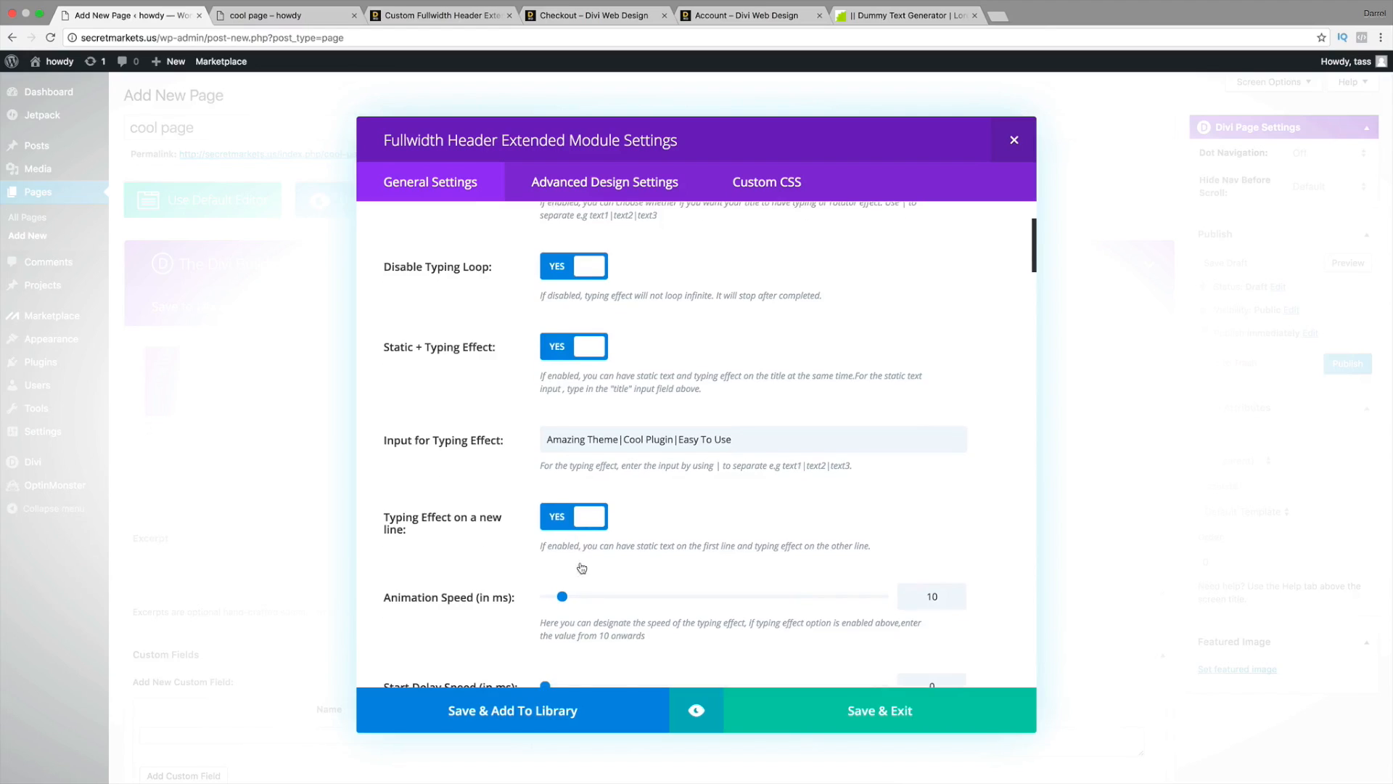
{"action": "left_click_drag", "start_coordinate": [742, 439], "coordinate": [532, 439]}
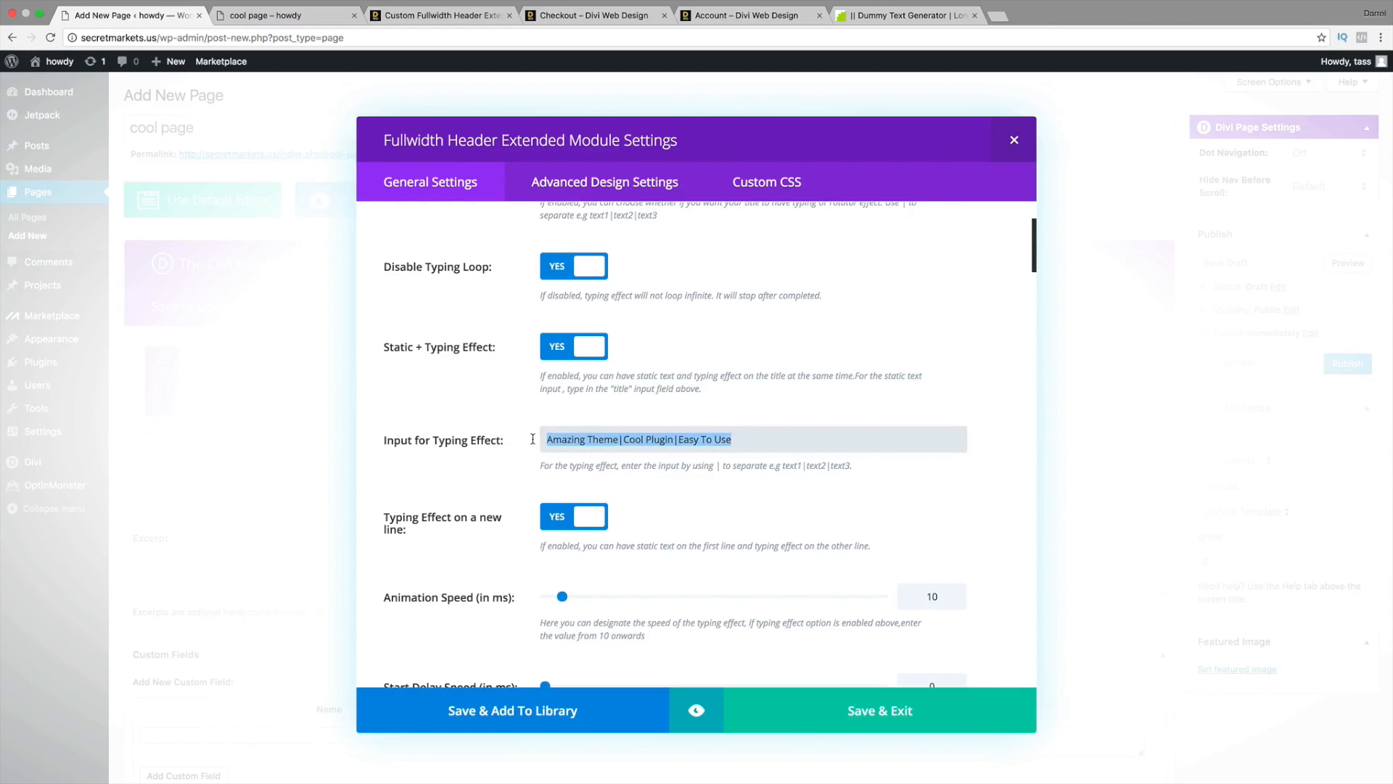
{"action": "left_click", "coordinate": [626, 439]}
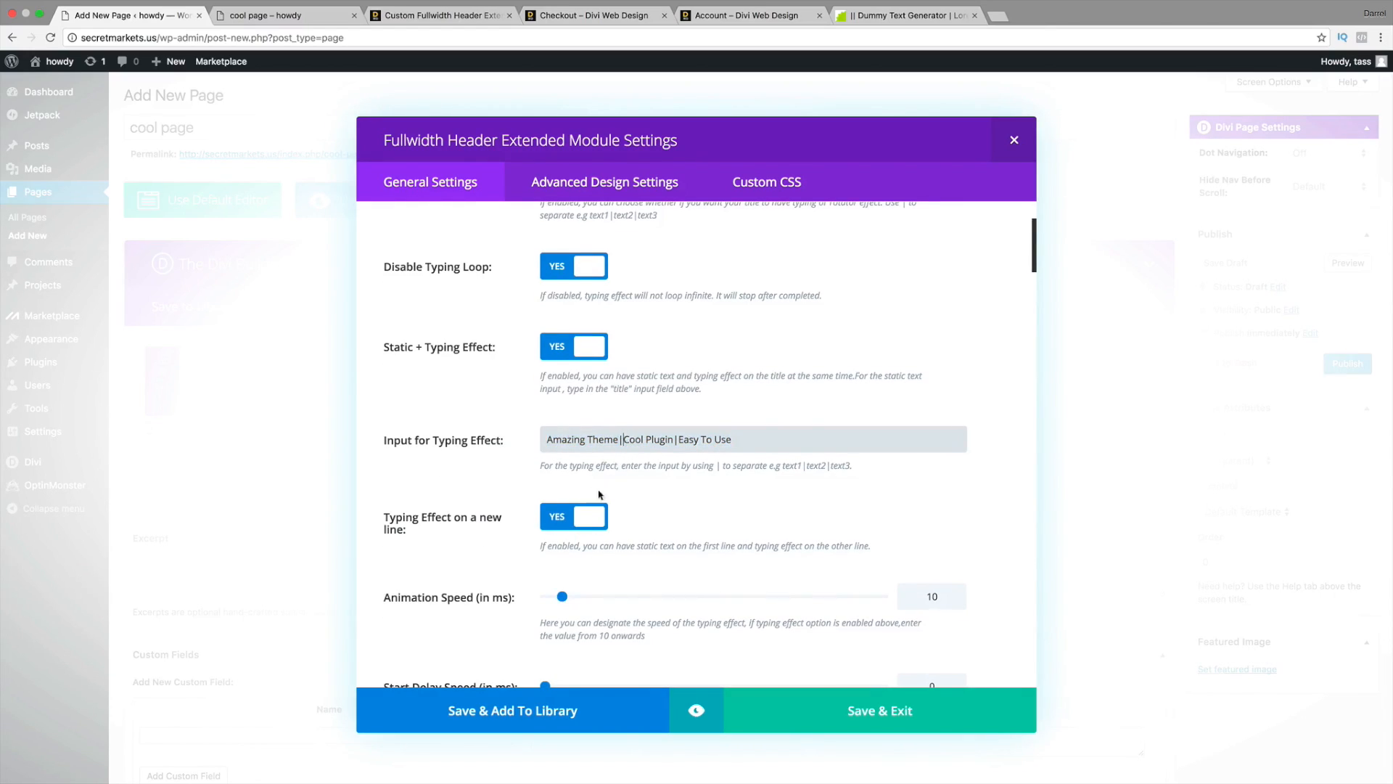
- Change the header's background gradient type to Radial
{"action": "scroll", "coordinate": [601, 494], "scroll_direction": "down", "scroll_amount": 6}
{"action": "scroll", "coordinate": [601, 493], "scroll_direction": "down", "scroll_amount": 5}
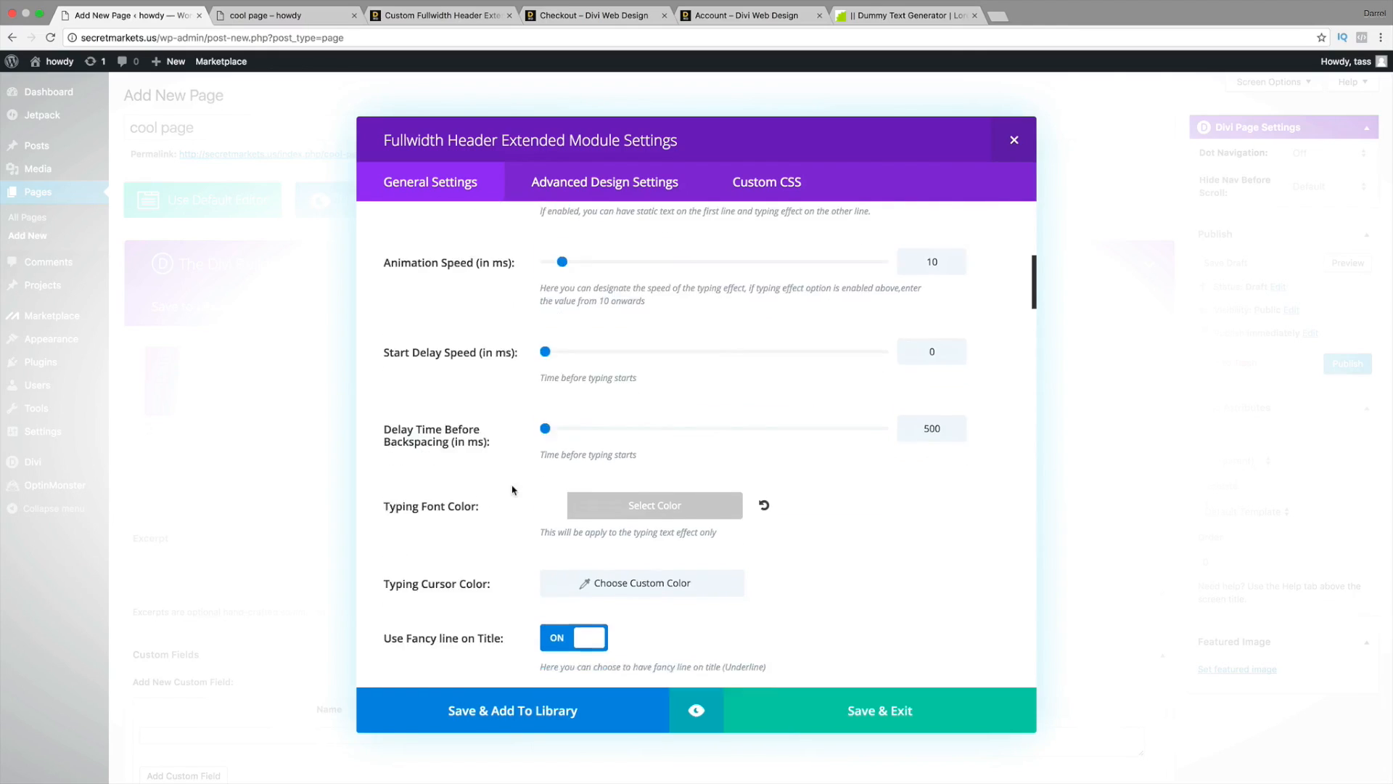
{"action": "scroll", "coordinate": [515, 484], "scroll_direction": "down", "scroll_amount": 5}
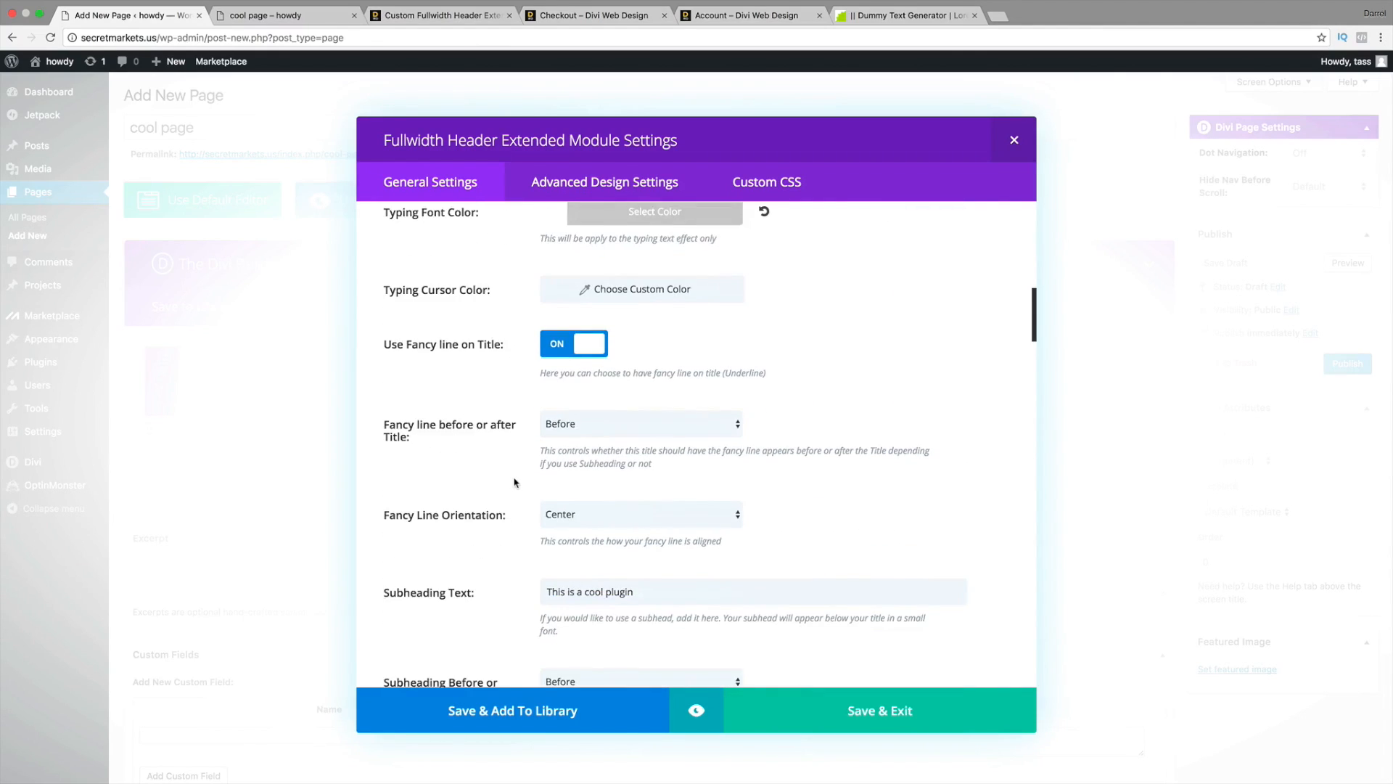
{"action": "scroll", "coordinate": [517, 533], "scroll_direction": "down", "scroll_amount": 6}
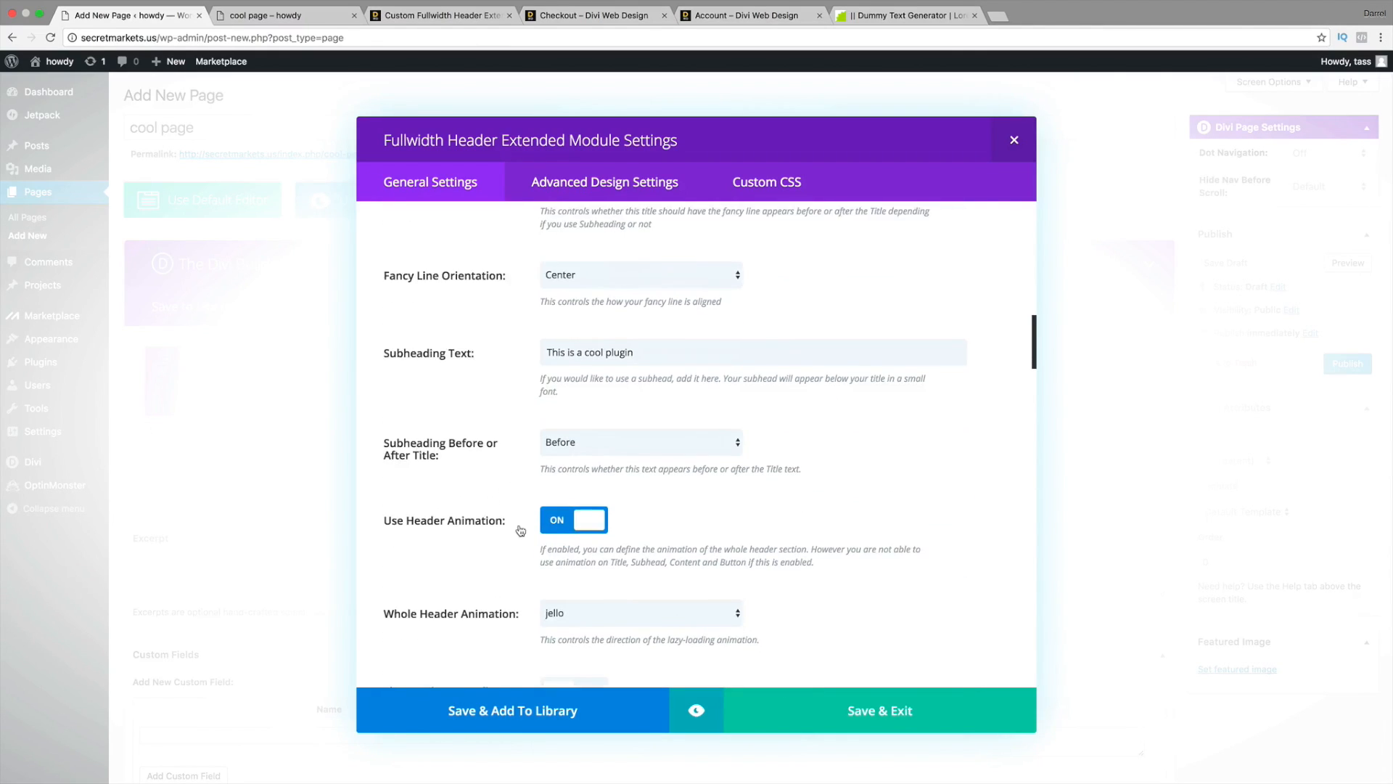
{"action": "scroll", "coordinate": [541, 533], "scroll_direction": "down", "scroll_amount": 14}
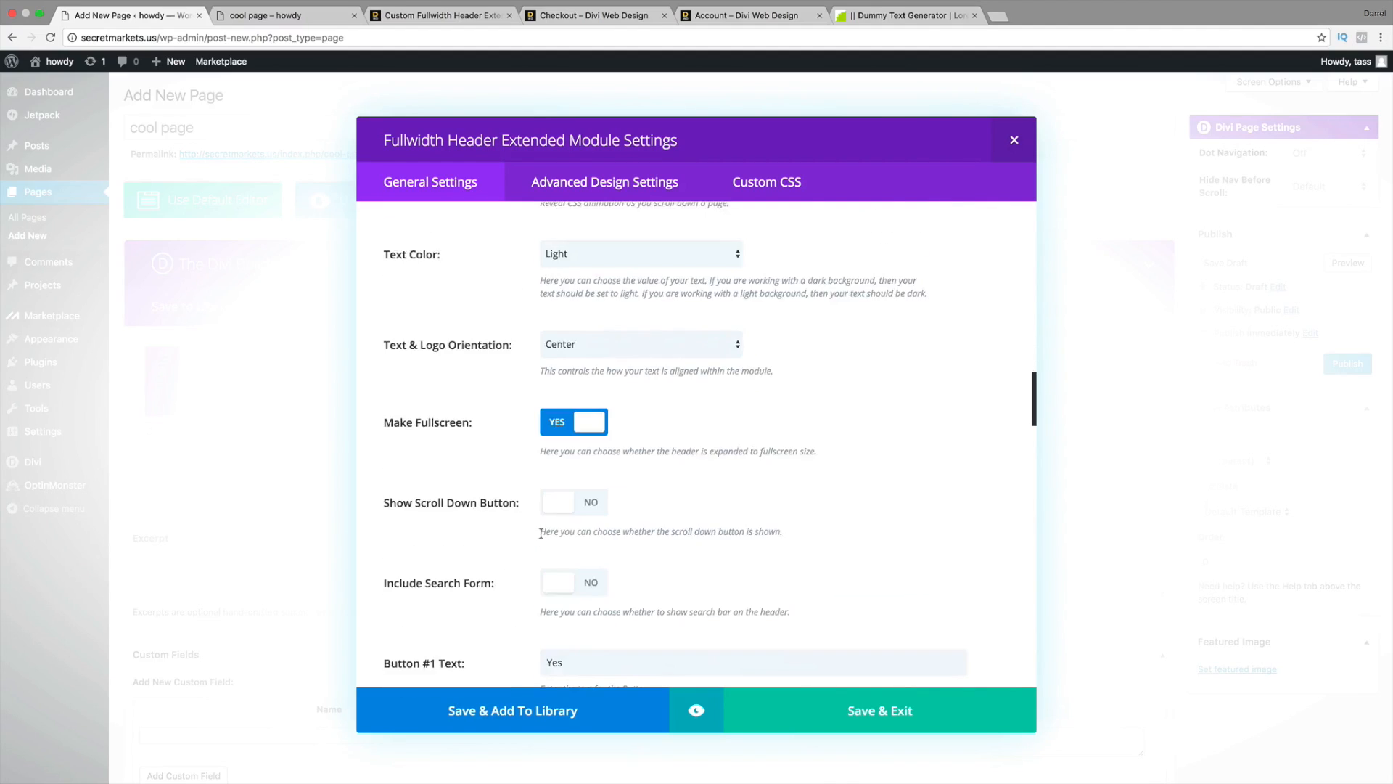
{"action": "scroll", "coordinate": [539, 532], "scroll_direction": "down", "scroll_amount": 5}
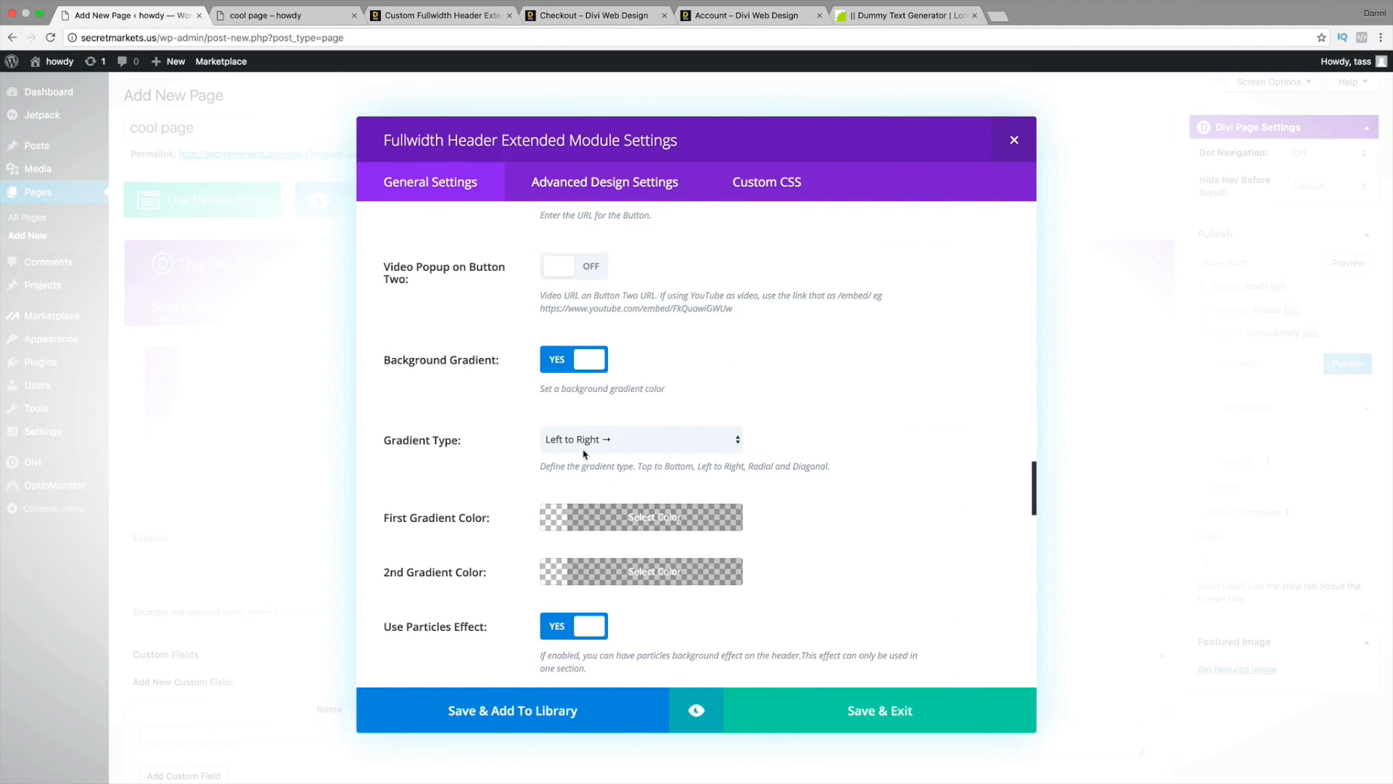
{"action": "left_click", "coordinate": [598, 441]}
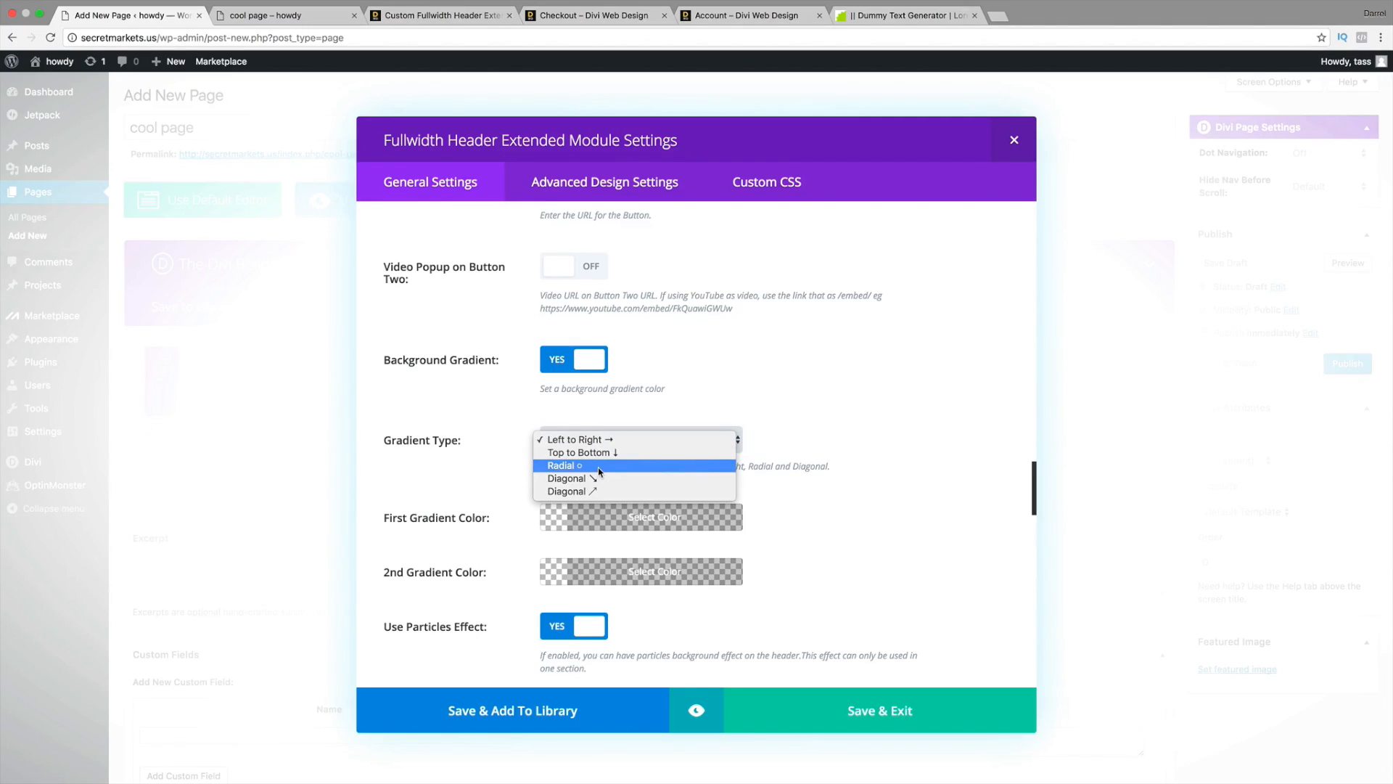
{"action": "left_click", "coordinate": [598, 467]}
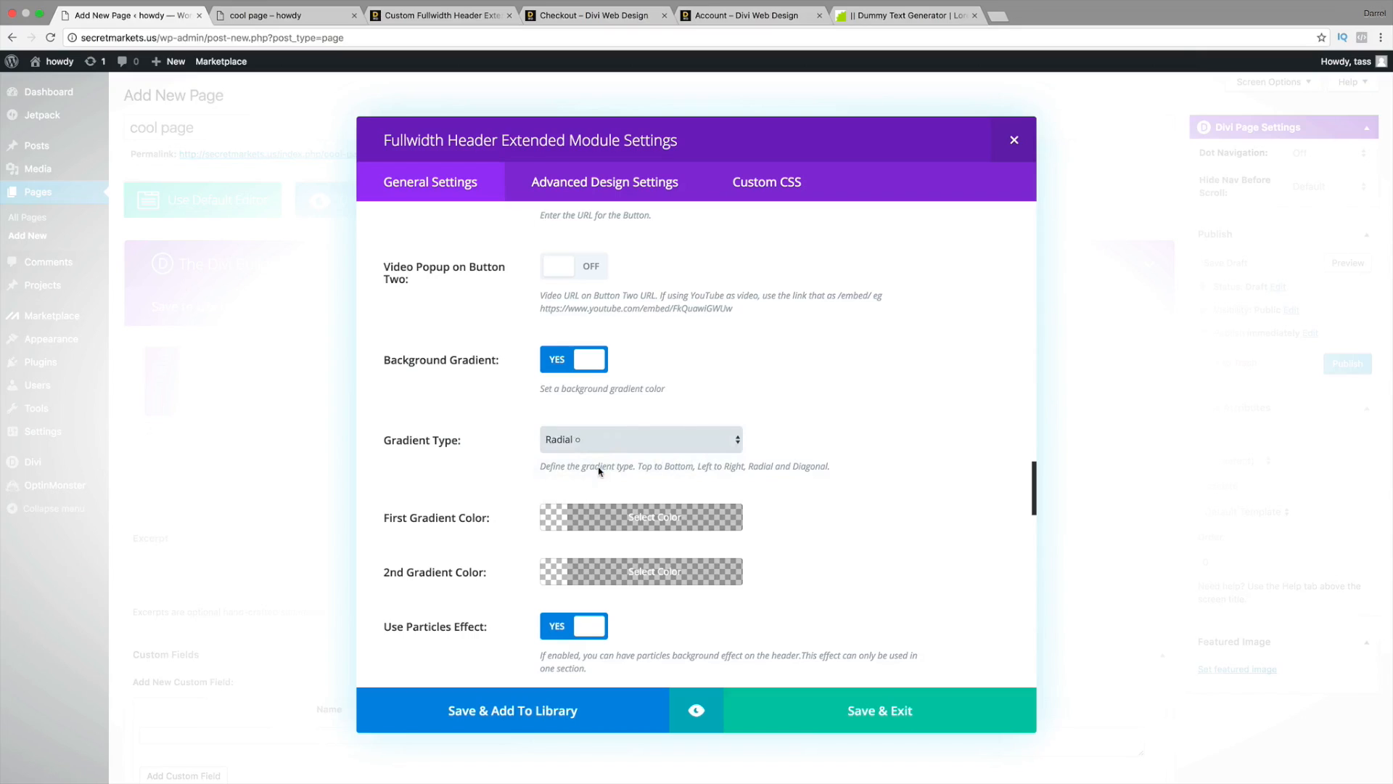
- Set the first gradient color to blue and the second to red (#e02b20), and save the header module
{"action": "left_click", "coordinate": [623, 525]}
{"action": "scroll", "coordinate": [622, 525], "scroll_direction": "down", "scroll_amount": 2}
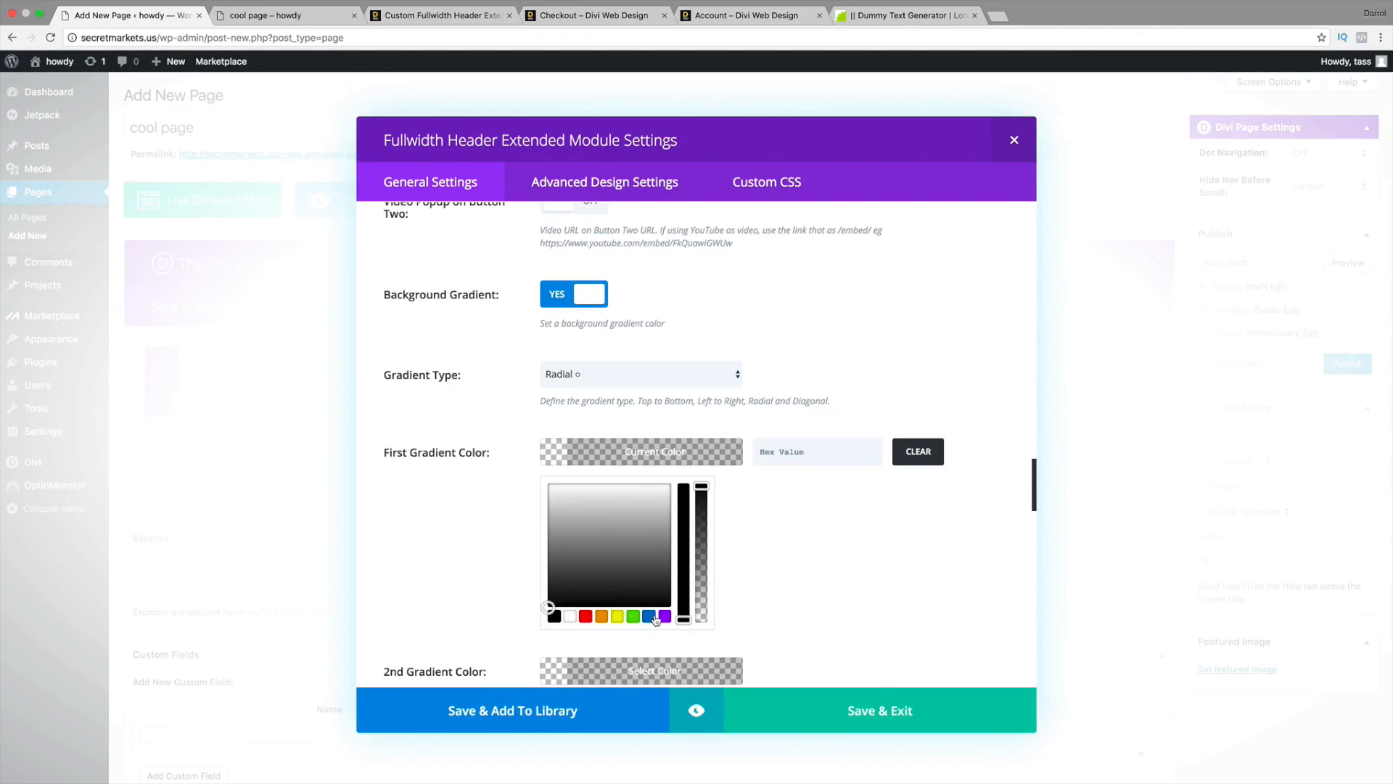
{"action": "left_click", "coordinate": [650, 617]}
{"action": "left_click", "coordinate": [655, 671]}
{"action": "scroll", "coordinate": [771, 603], "scroll_direction": "down", "scroll_amount": 3}
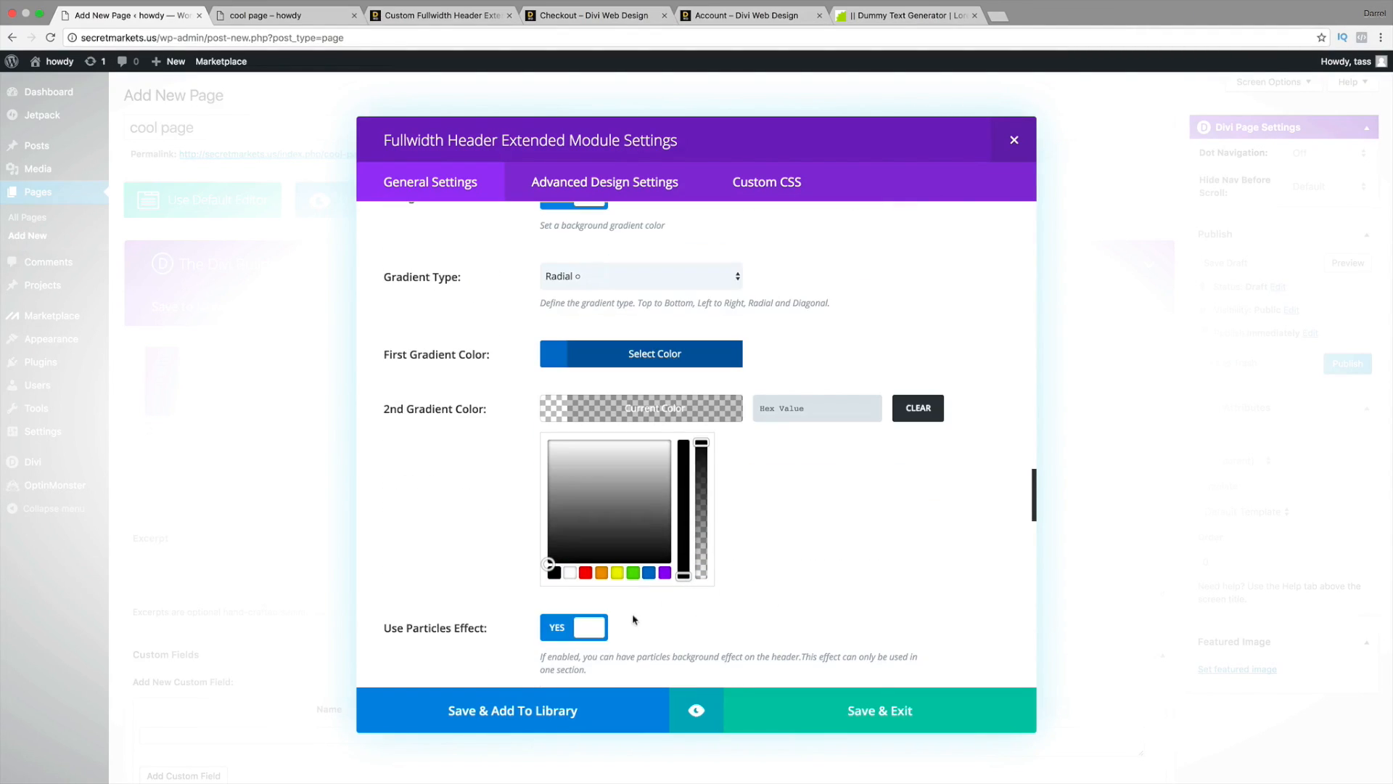
{"action": "left_click", "coordinate": [585, 573]}
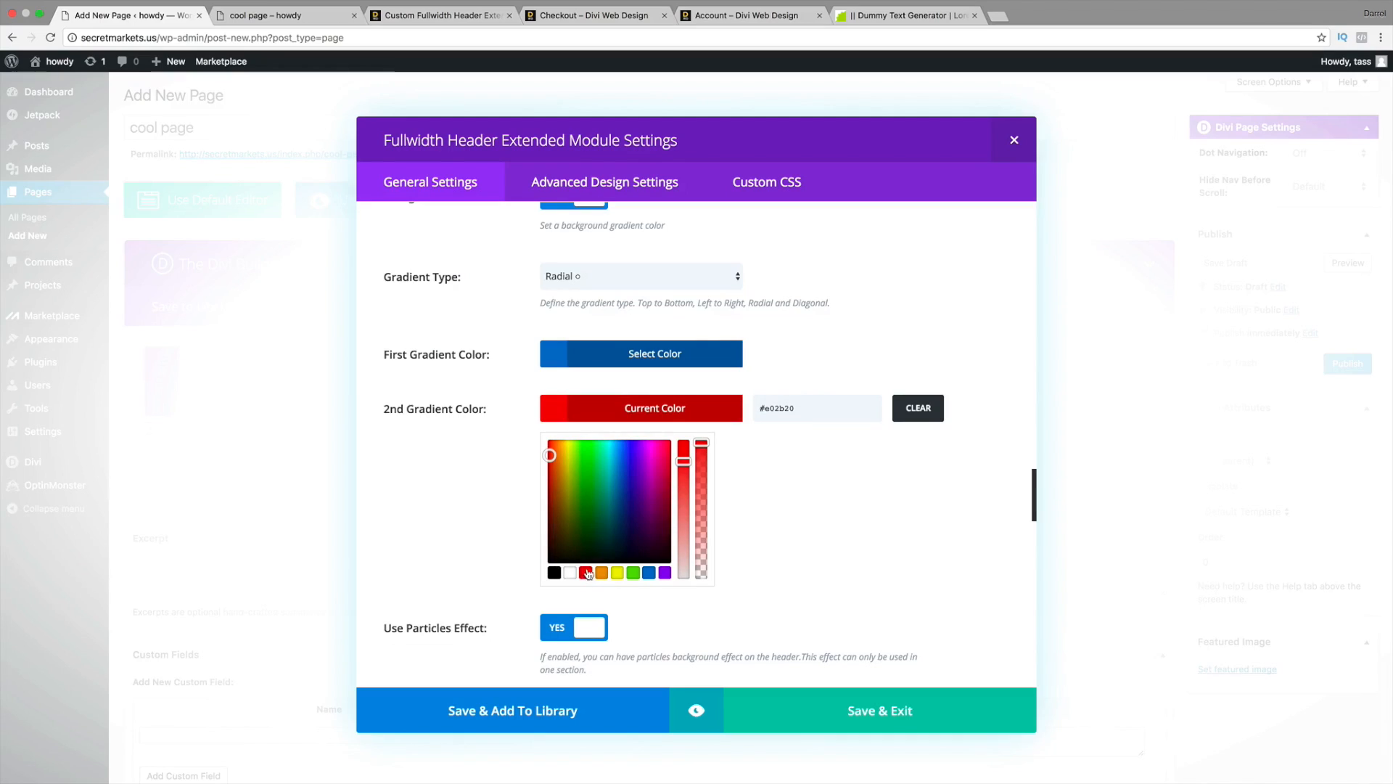
{"action": "scroll", "coordinate": [766, 542], "scroll_direction": "down", "scroll_amount": 3}
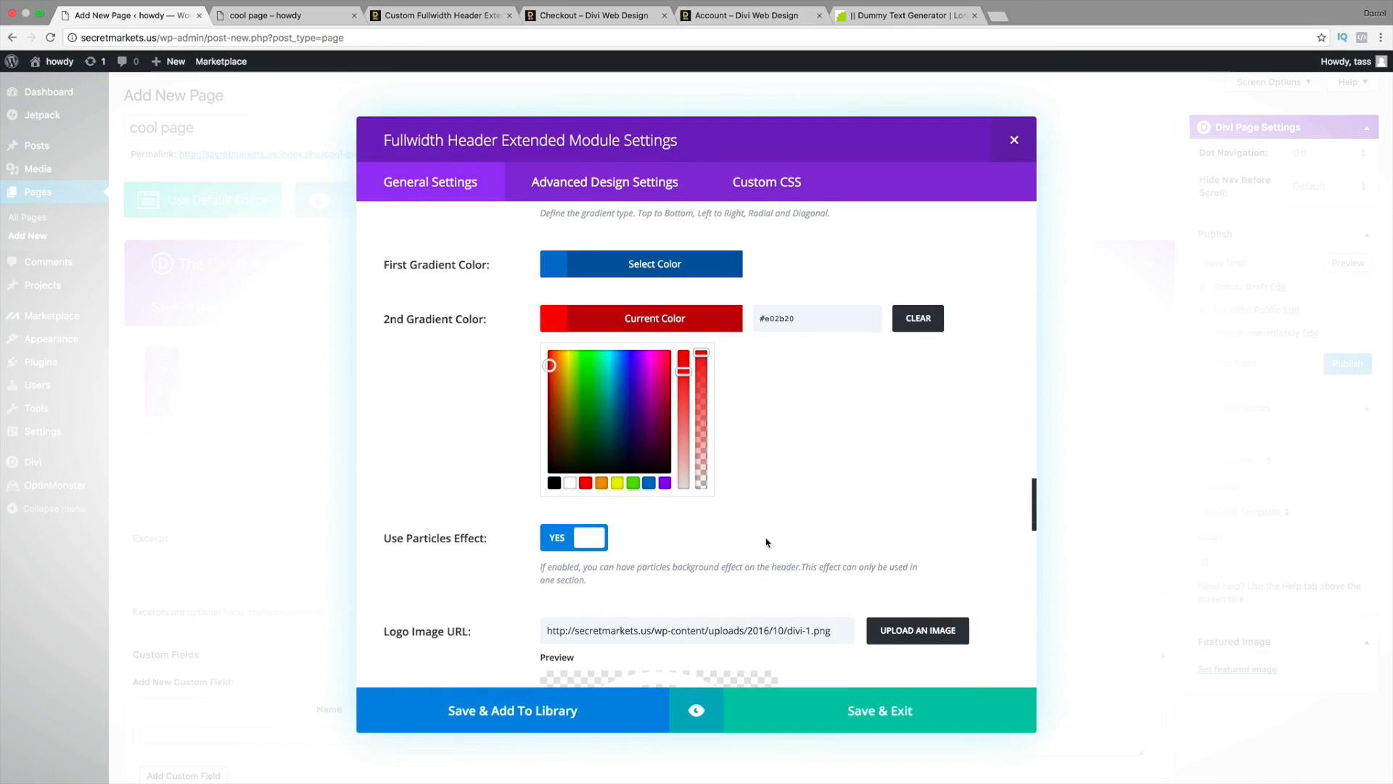
{"action": "left_click", "coordinate": [876, 714]}
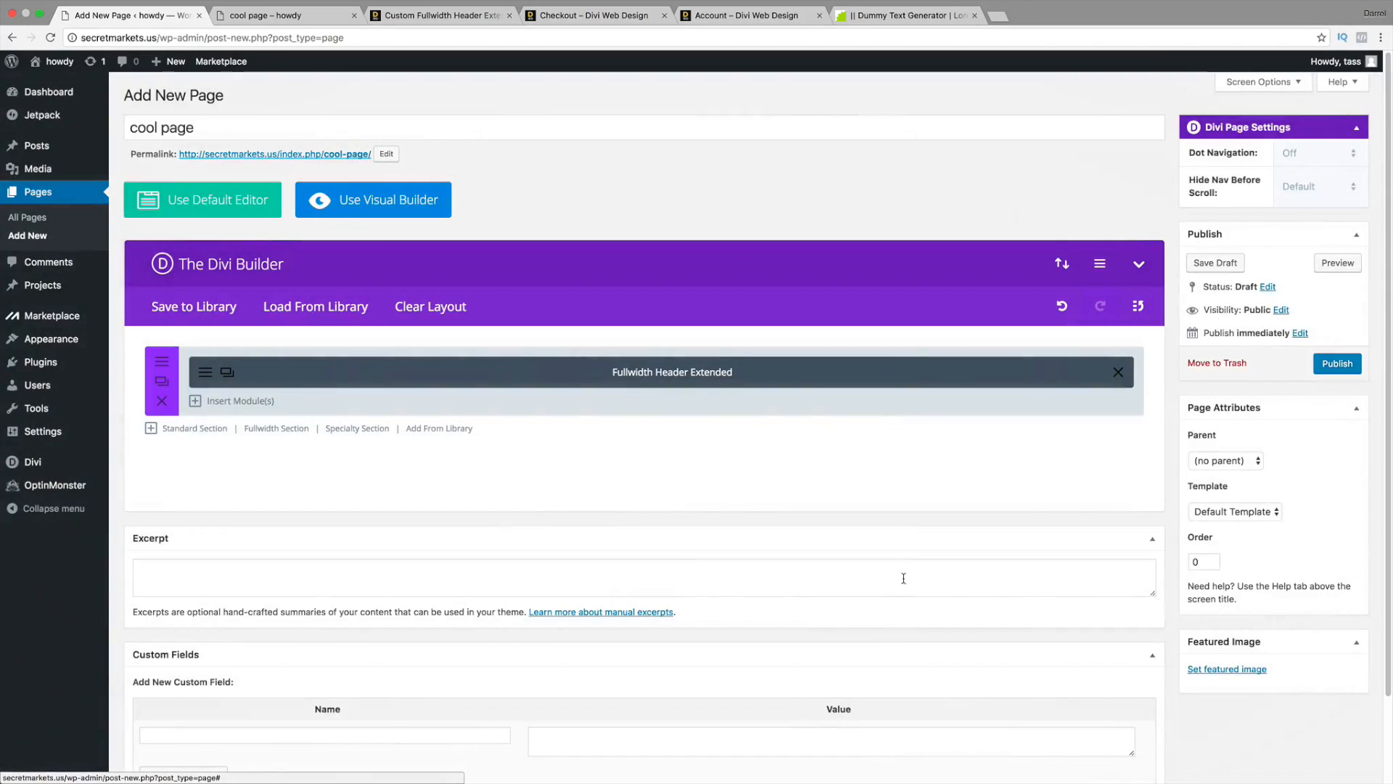
- Publish the page and preview the updated header, returning to the page editor when done
{"action": "left_click", "coordinate": [1336, 370]}
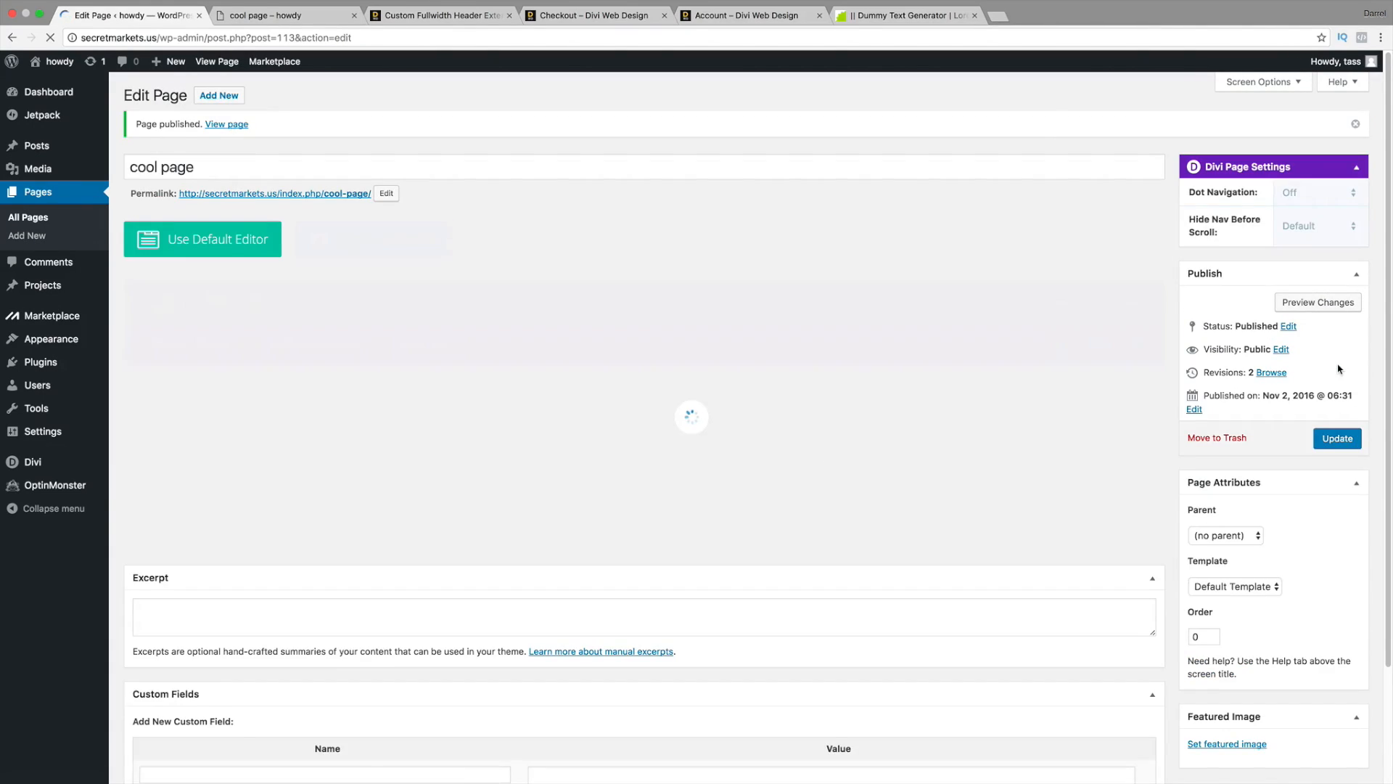
{"action": "left_click", "coordinate": [1314, 306]}
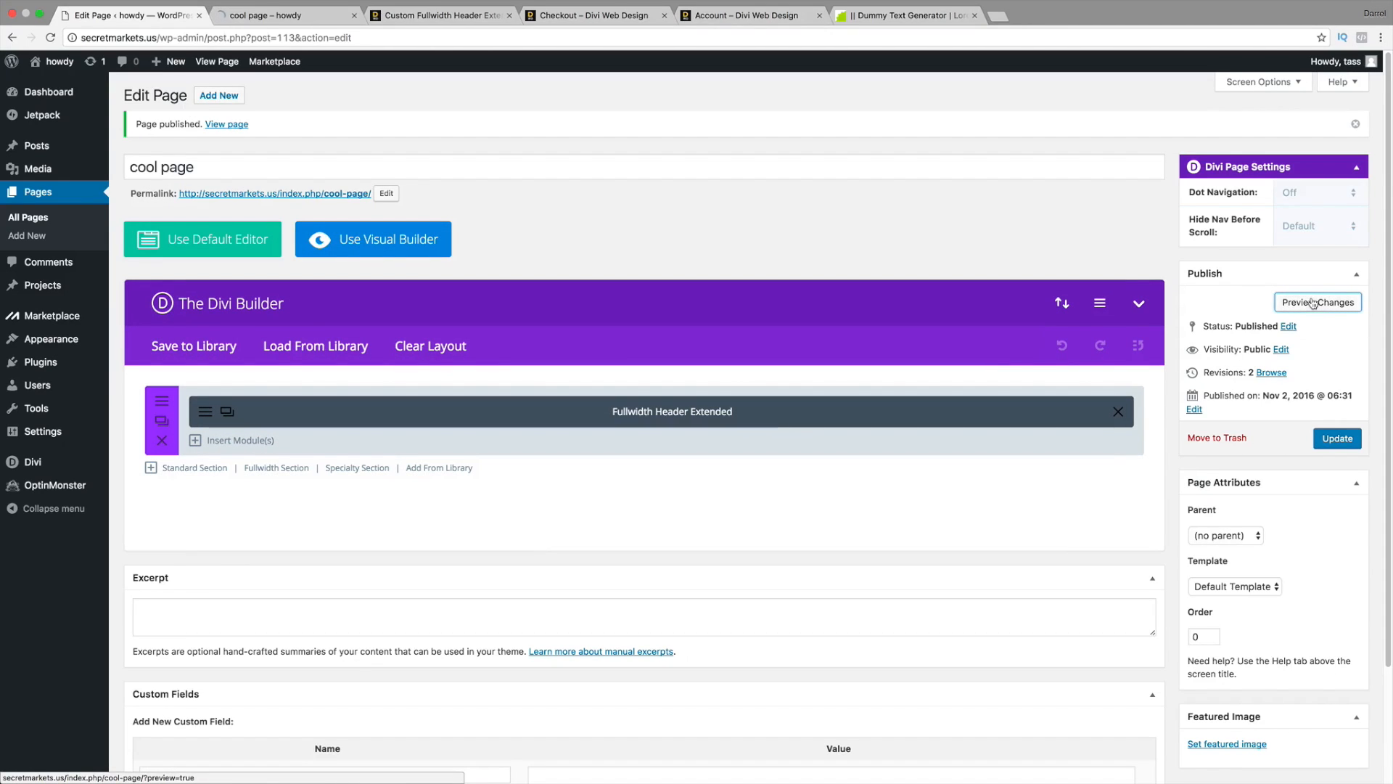
{"action": "left_click", "coordinate": [294, 16]}
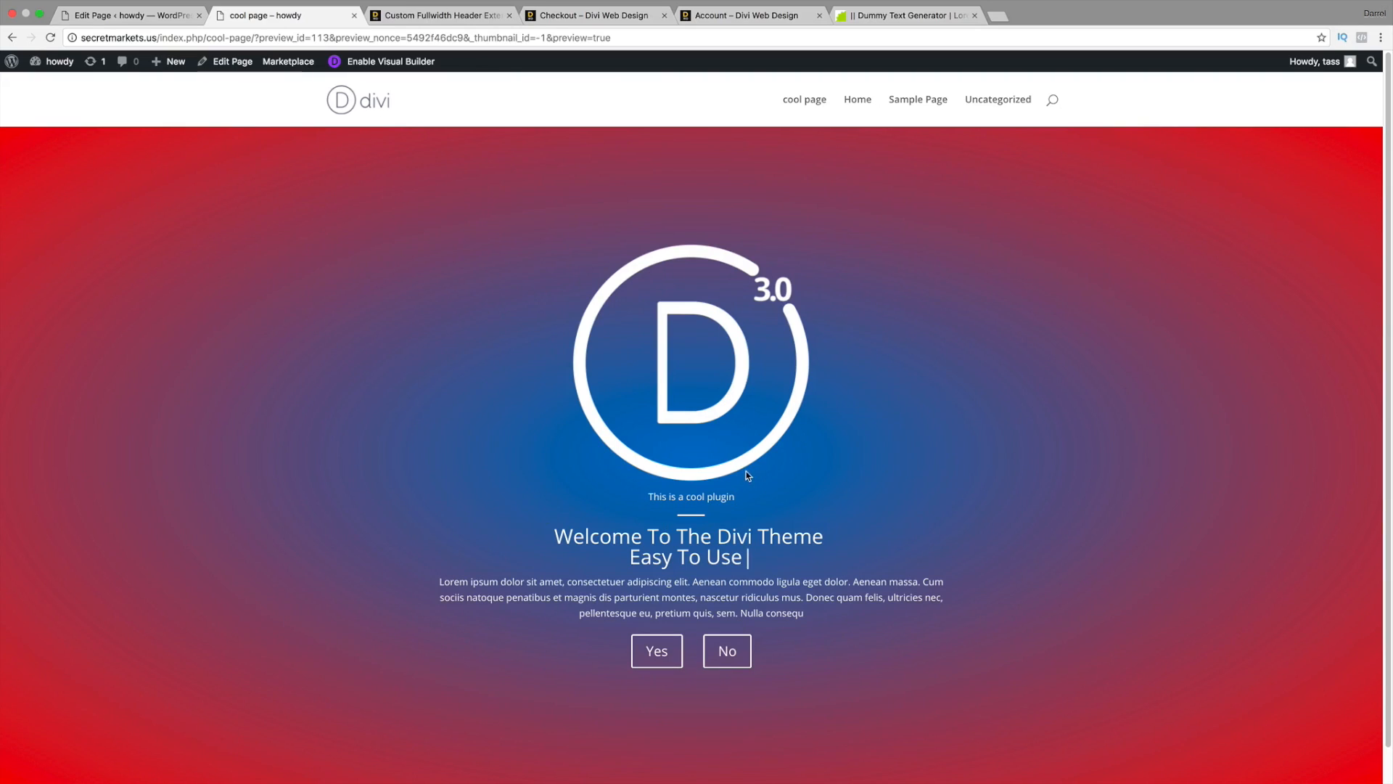
{"action": "left_click", "coordinate": [157, 18]}
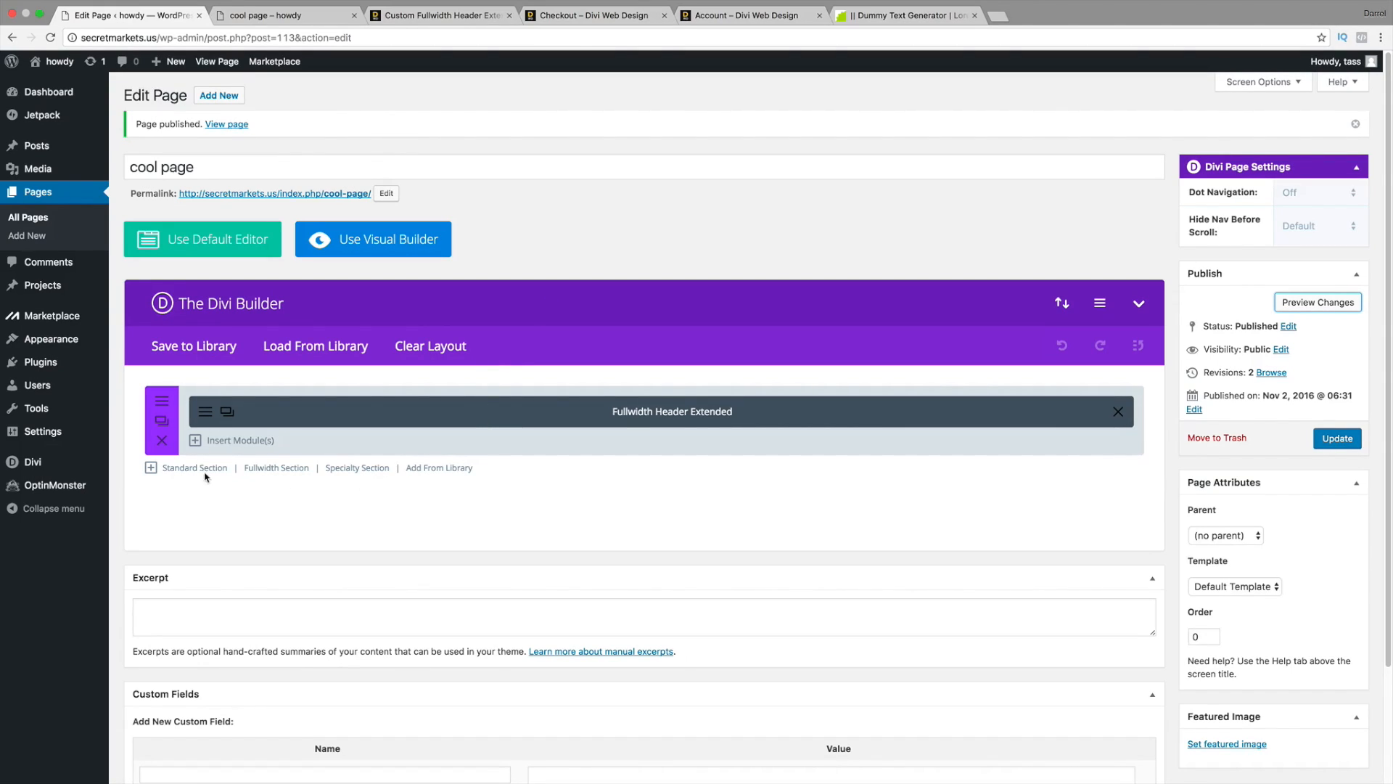
- Inspect the published header in the page preview, open the page in the Visual Builder, and exit it again
{"action": "left_click", "coordinate": [290, 15]}
{"action": "scroll", "coordinate": [675, 588], "scroll_direction": "down", "scroll_amount": 1}
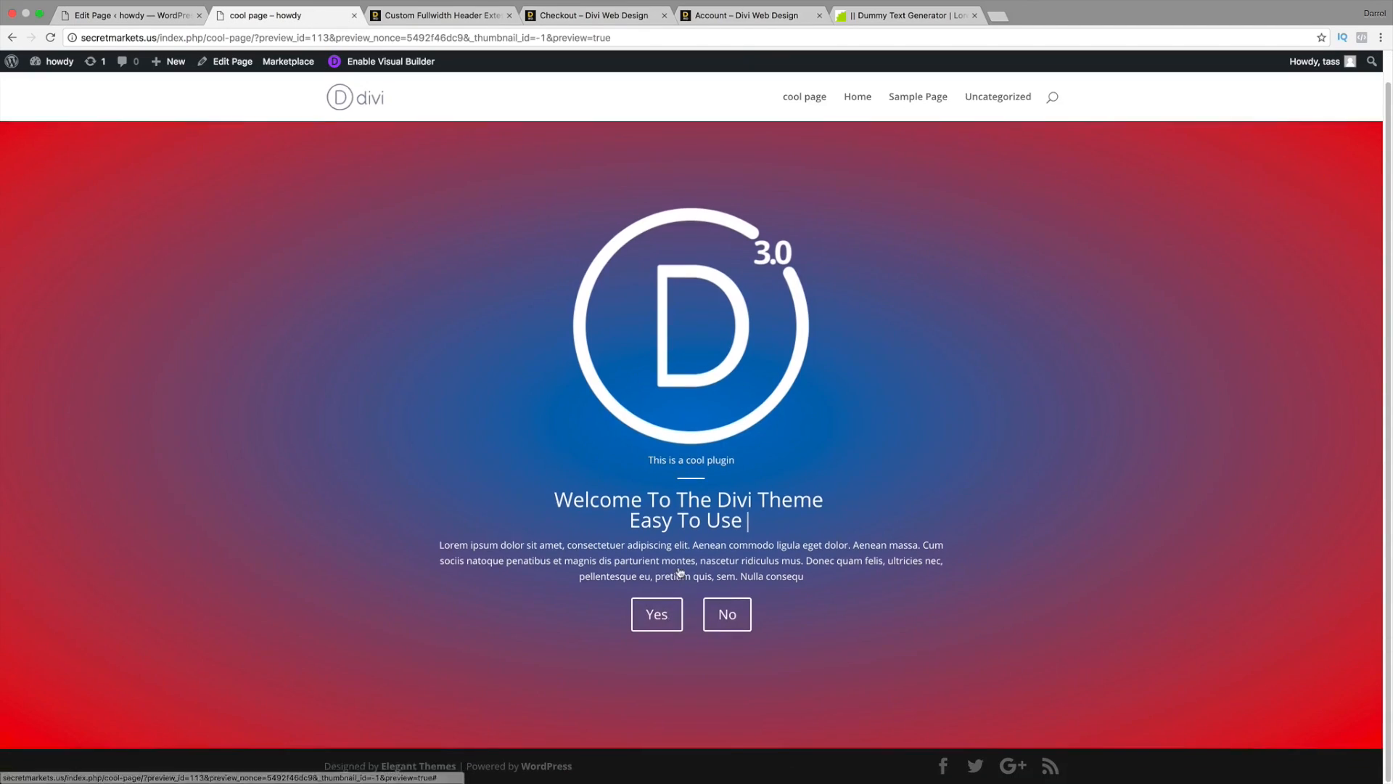
{"action": "scroll", "coordinate": [681, 572], "scroll_direction": "up", "scroll_amount": 1}
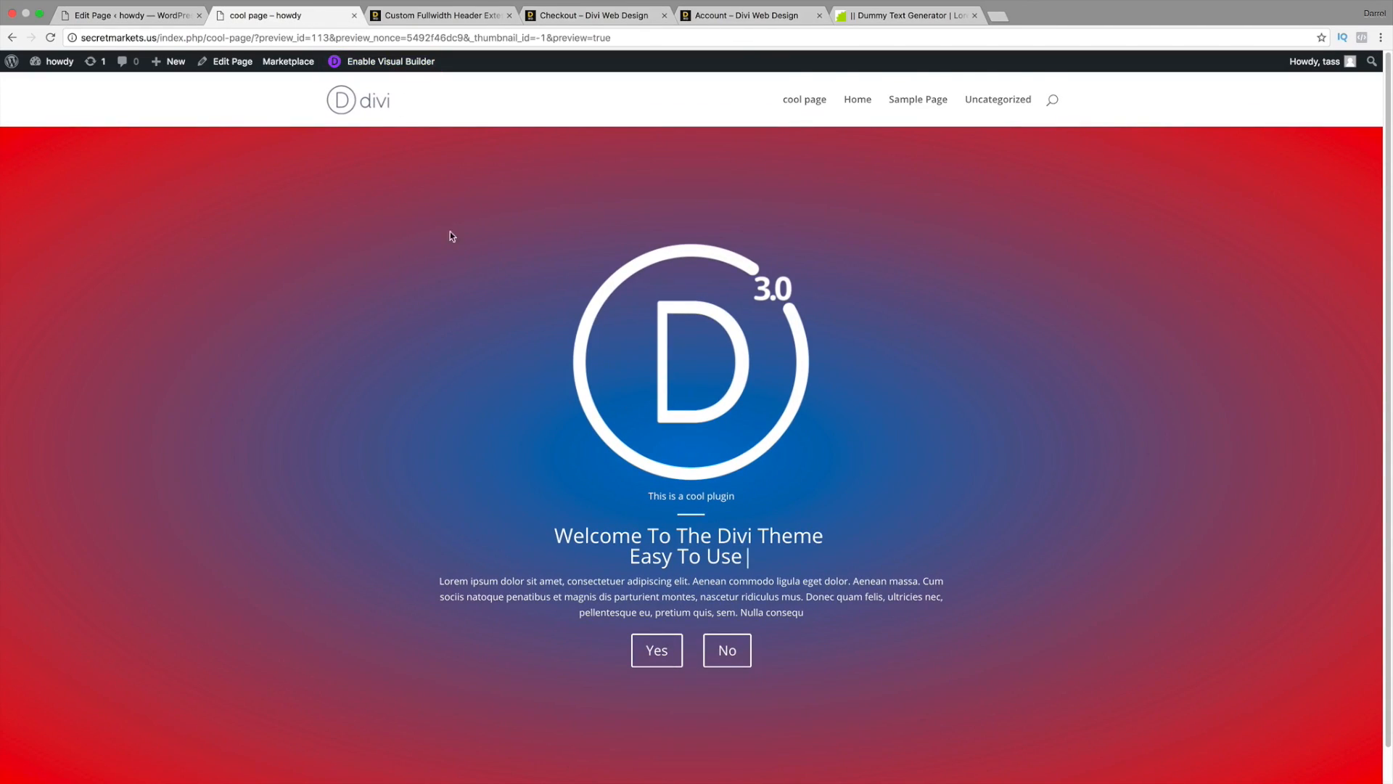
{"action": "left_click", "coordinate": [396, 64]}
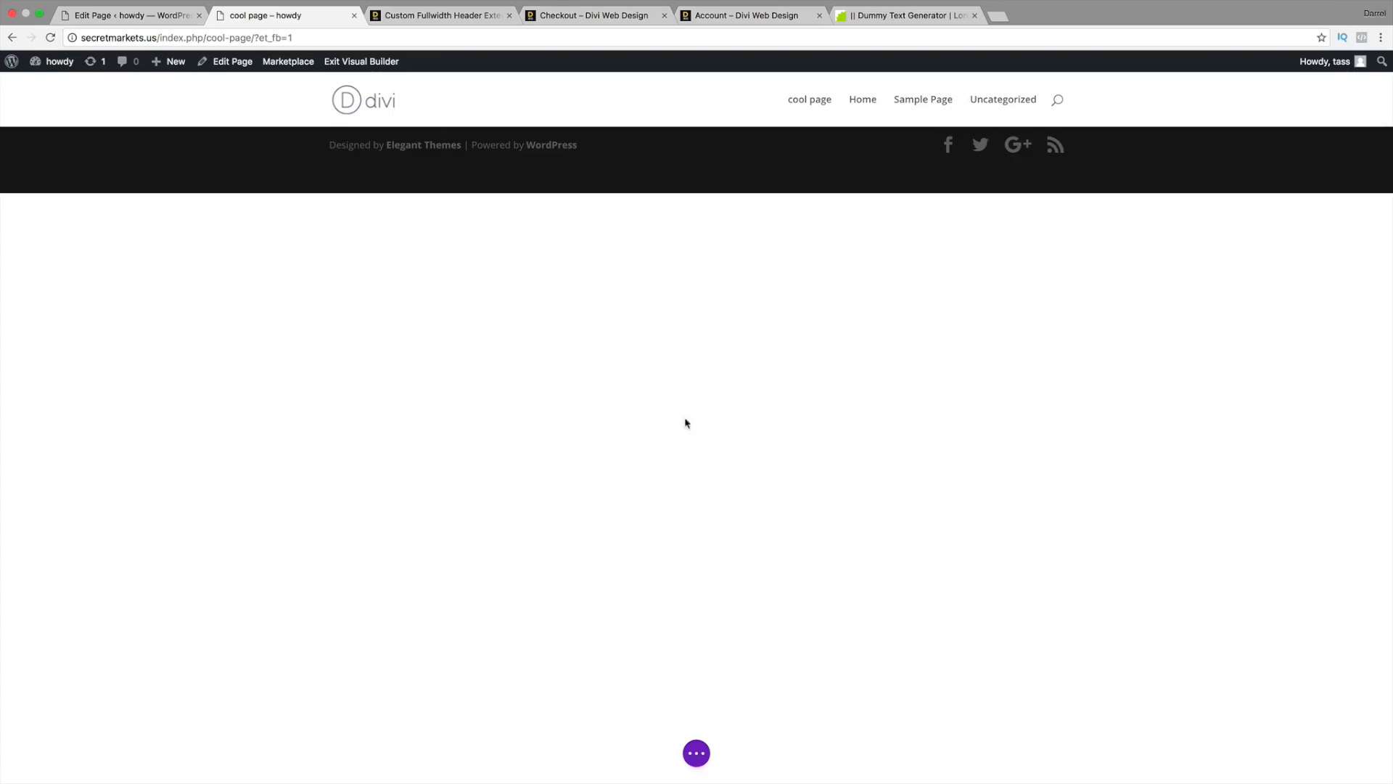
{"action": "left_click", "coordinate": [383, 62]}
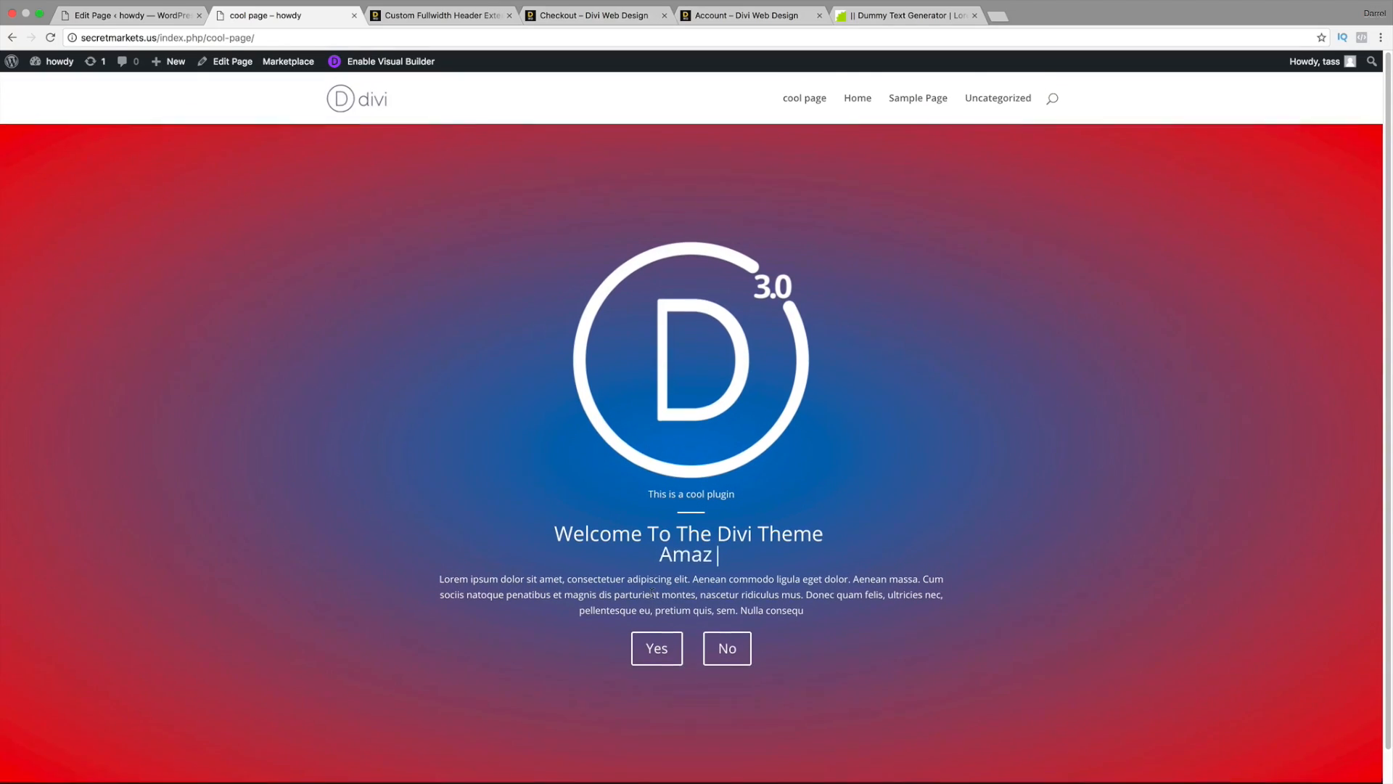
- Reopen the page for editing and add a standard section with a three-column row below the header section
{"action": "left_click", "coordinate": [239, 61]}
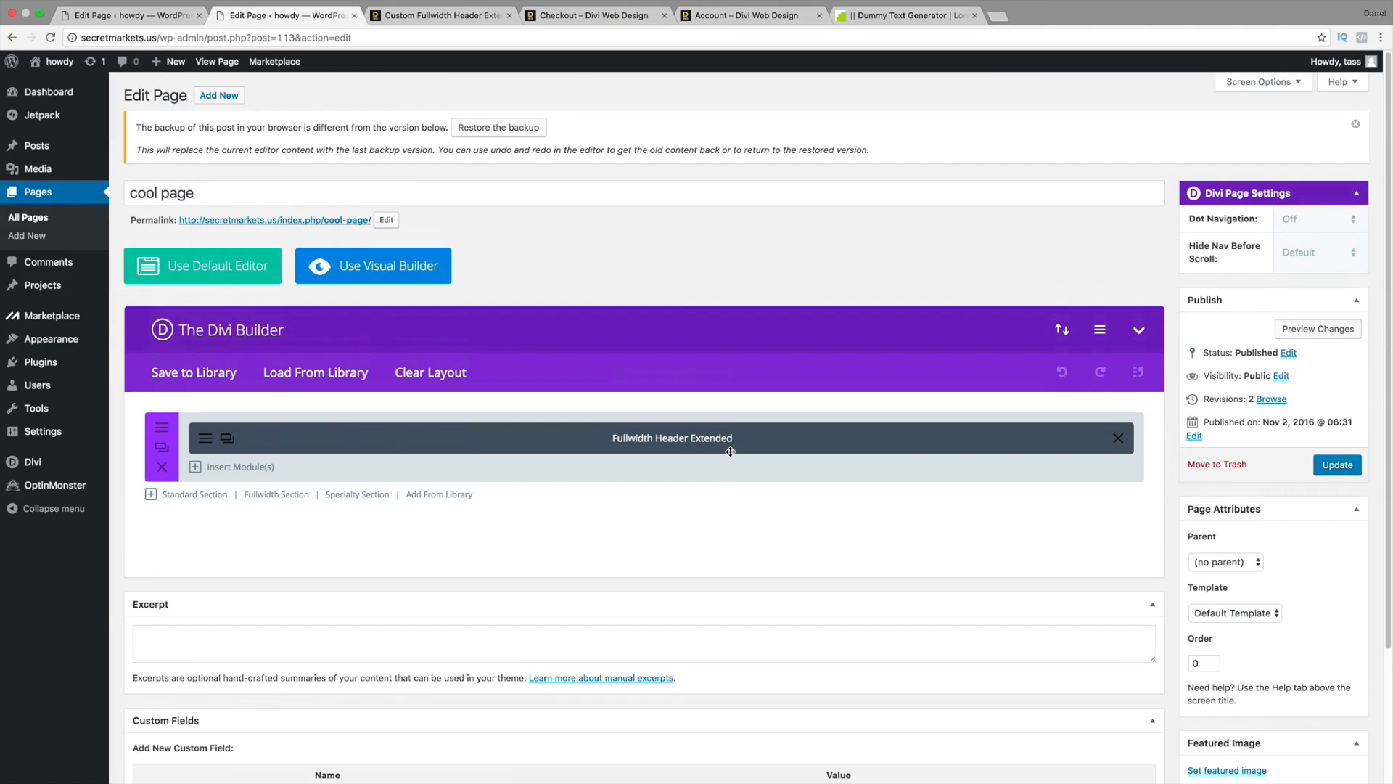
{"action": "left_click", "coordinate": [194, 494]}
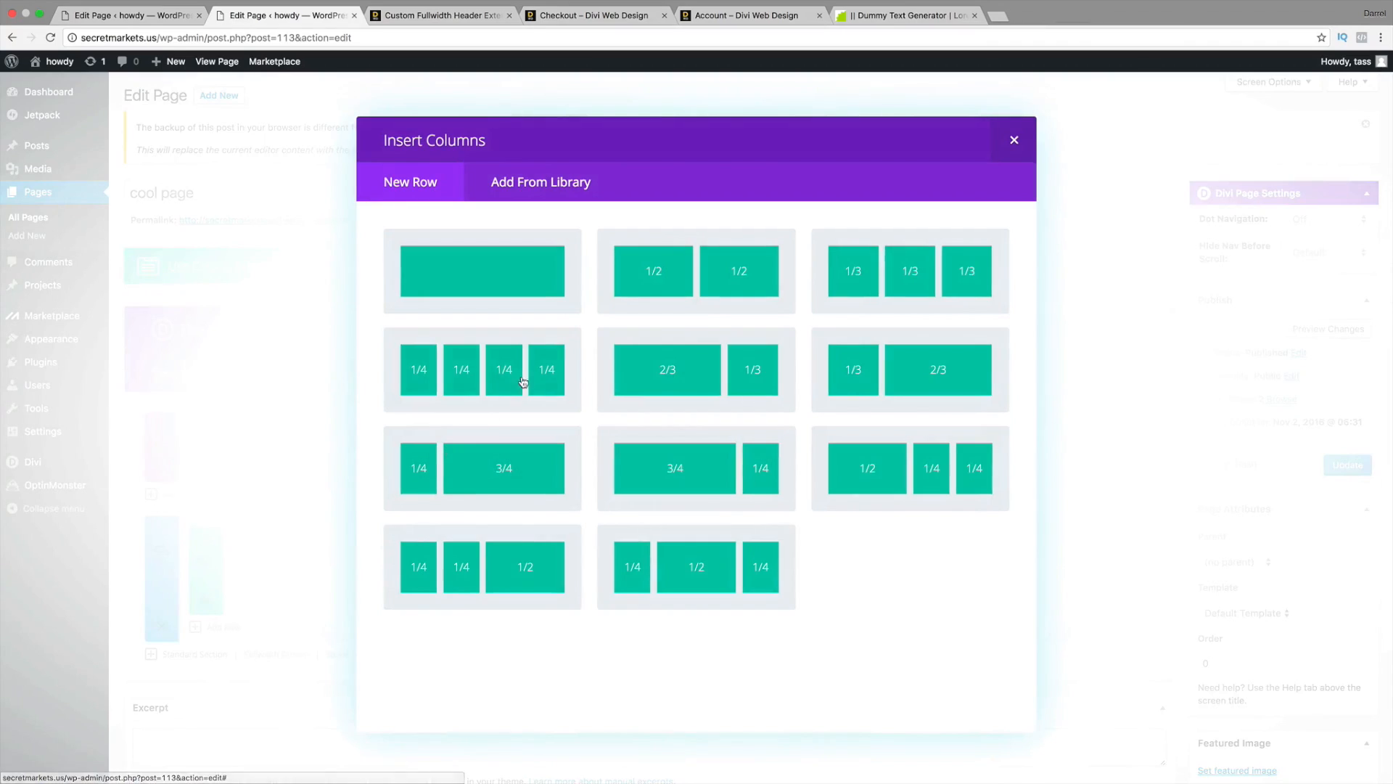
{"action": "left_click", "coordinate": [870, 281]}
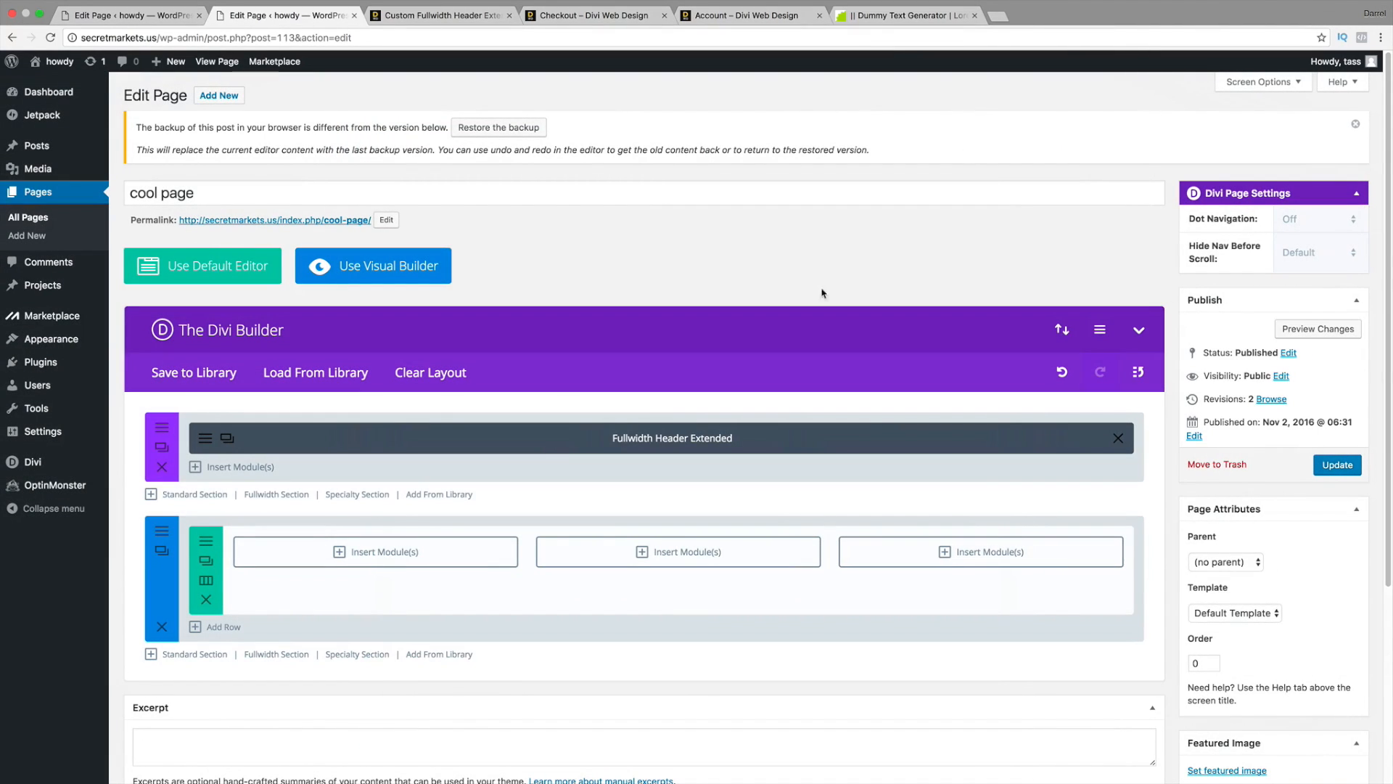
- Insert a Blurb module in the row's first column, titled "yes" with a double down-arrow icon, and save it
{"action": "left_click", "coordinate": [386, 553]}
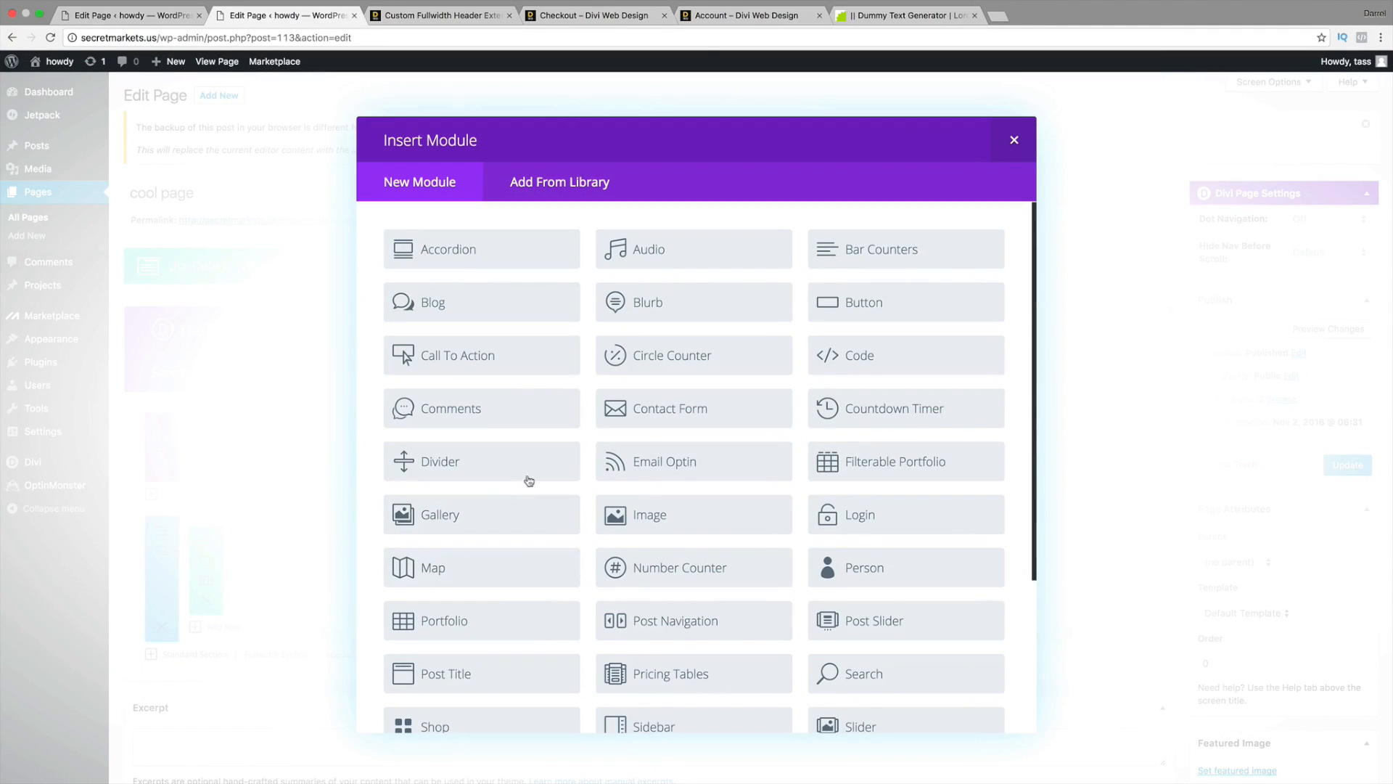
{"action": "left_click", "coordinate": [648, 304]}
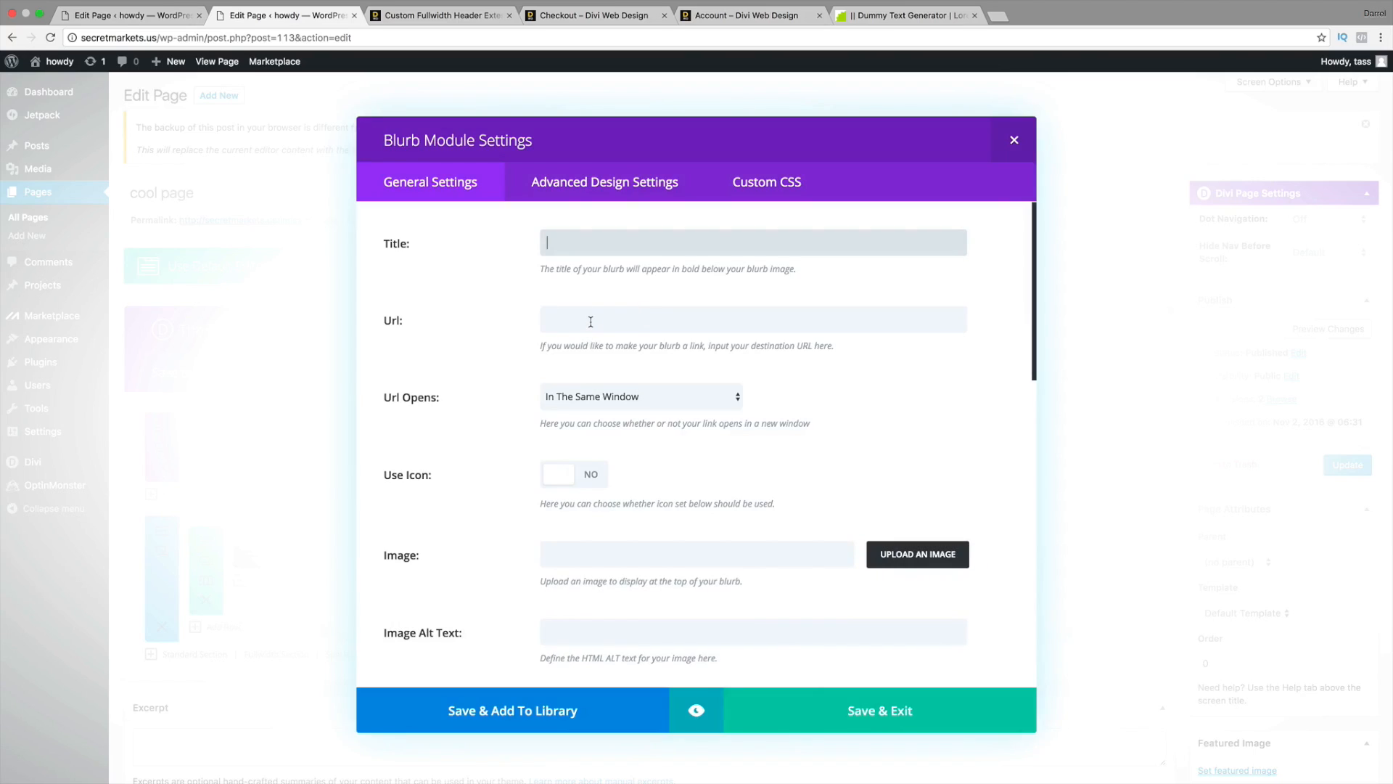
{"action": "key", "text": "Tab"}
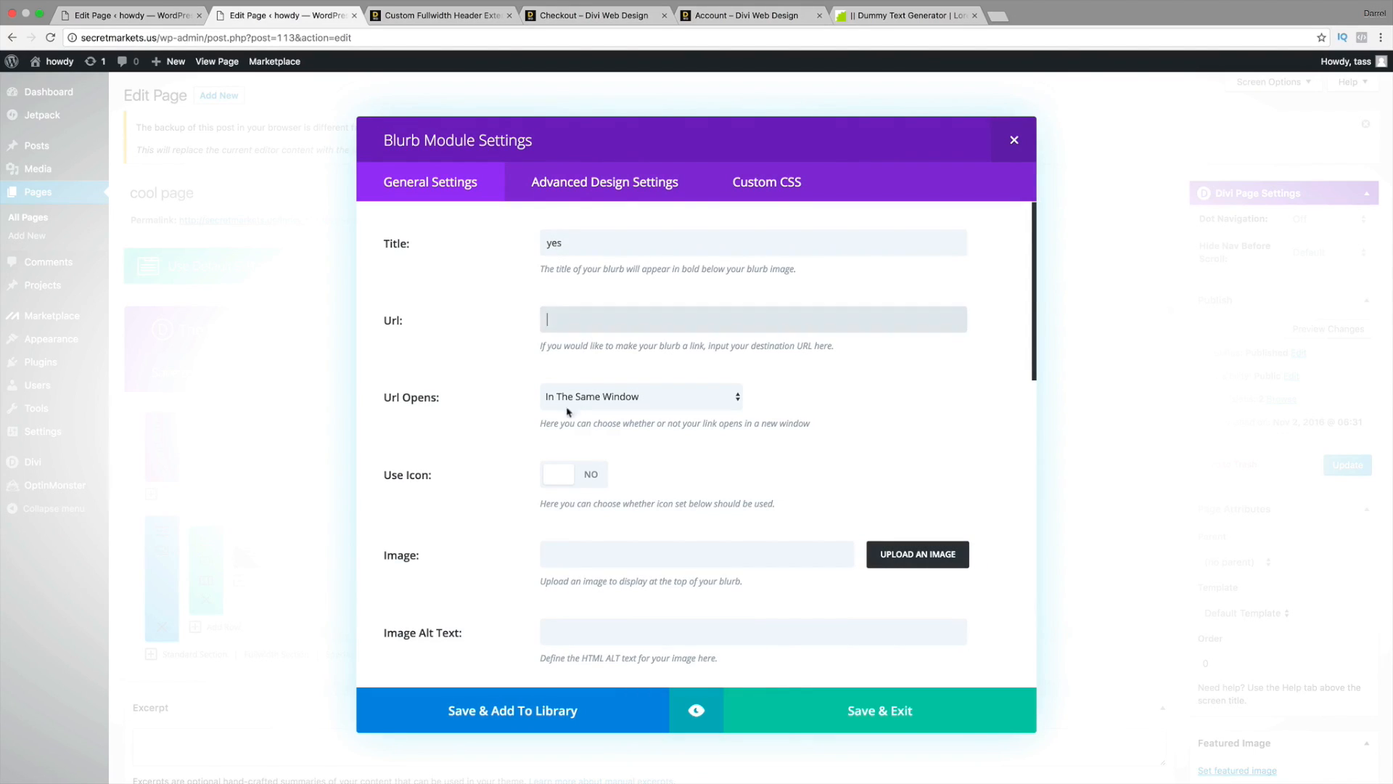
{"action": "left_click", "coordinate": [573, 465]}
{"action": "left_click", "coordinate": [674, 578]}
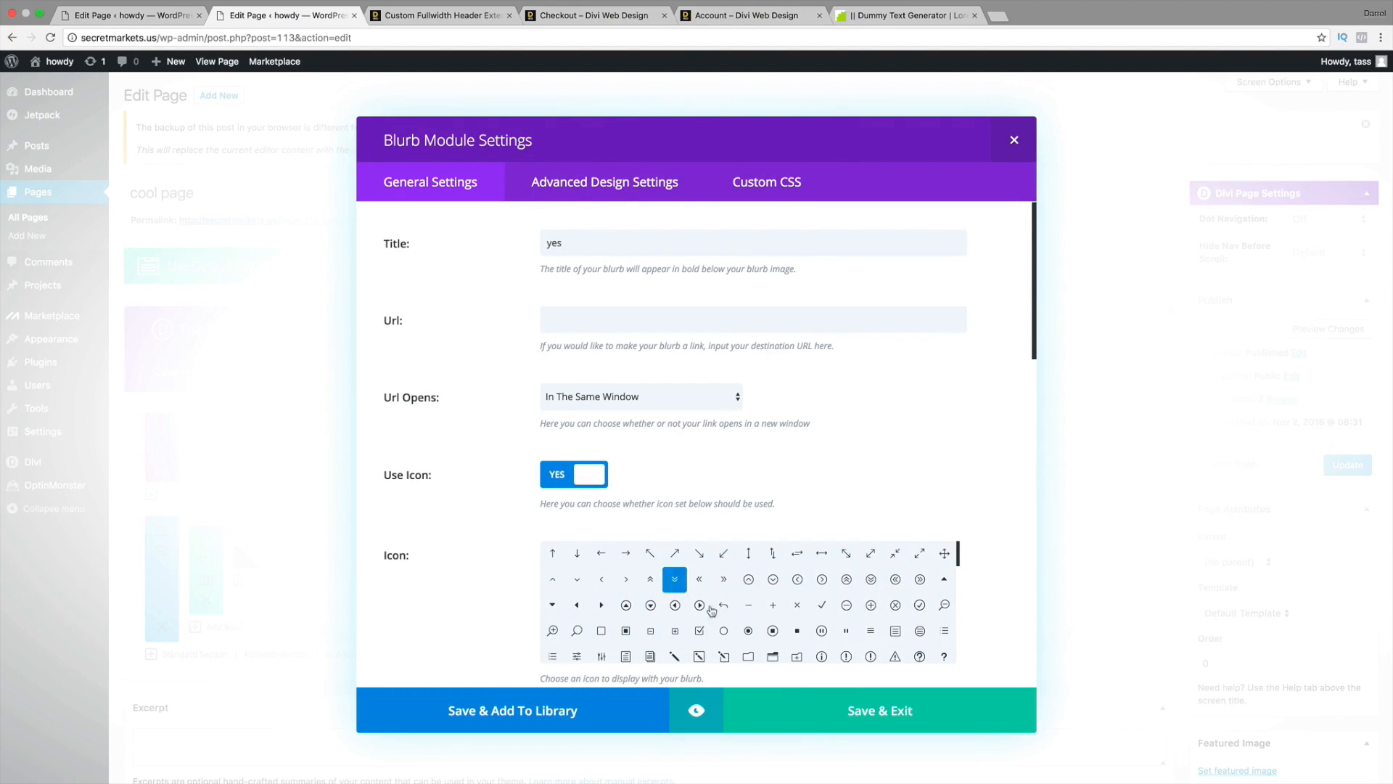
{"action": "scroll", "coordinate": [777, 616], "scroll_direction": "down", "scroll_amount": 1}
{"action": "left_click", "coordinate": [849, 713]}
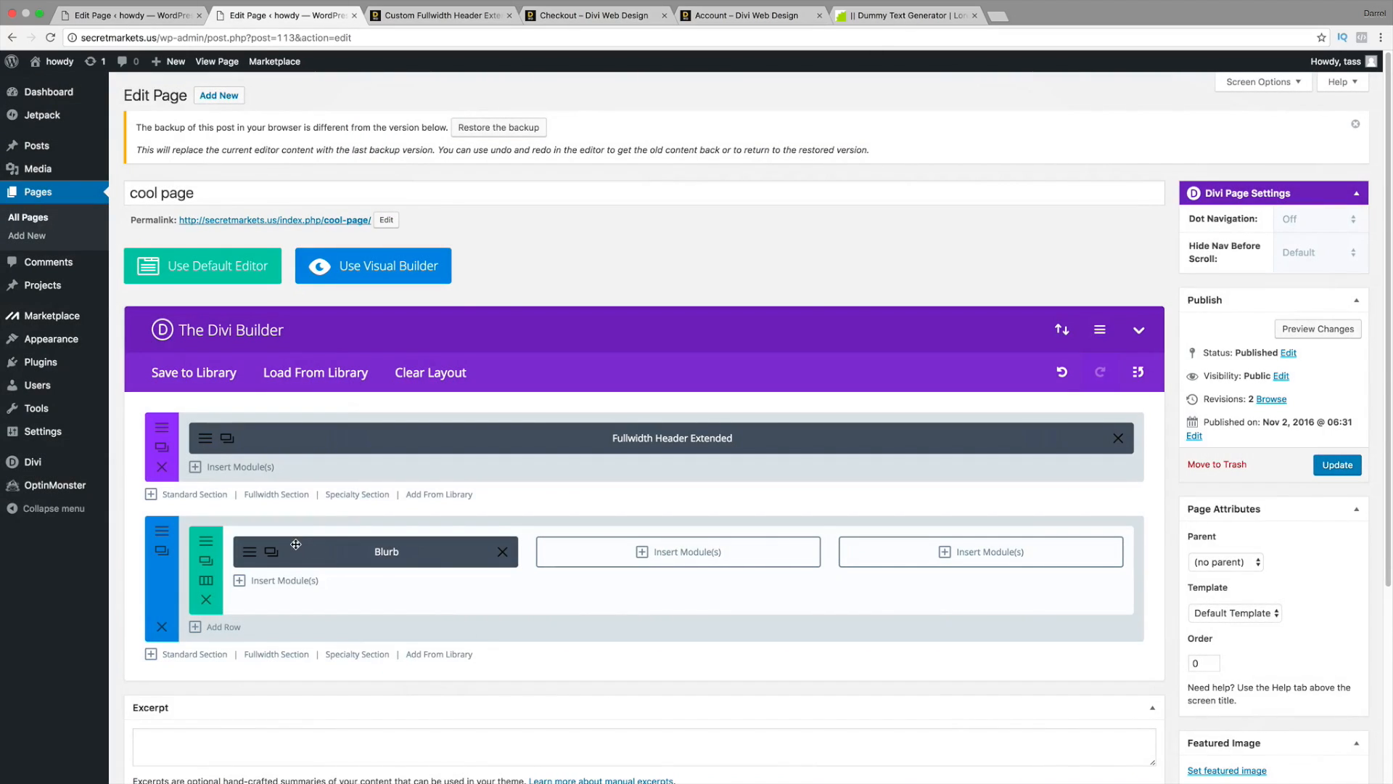
- Duplicate the blurb twice and move the copies into the row's second and third columns
{"action": "left_click", "coordinate": [275, 560]}
{"action": "left_click", "coordinate": [275, 560]}
{"action": "mouse_move", "coordinate": [324, 599]}
{"action": "left_mouse_down"}
{"action": "mouse_move", "coordinate": [629, 552]}
{"action": "mouse_move", "coordinate": [638, 568]}
{"action": "left_mouse_up"}
{"action": "left_click_drag", "start_coordinate": [450, 586], "coordinate": [1045, 553]}
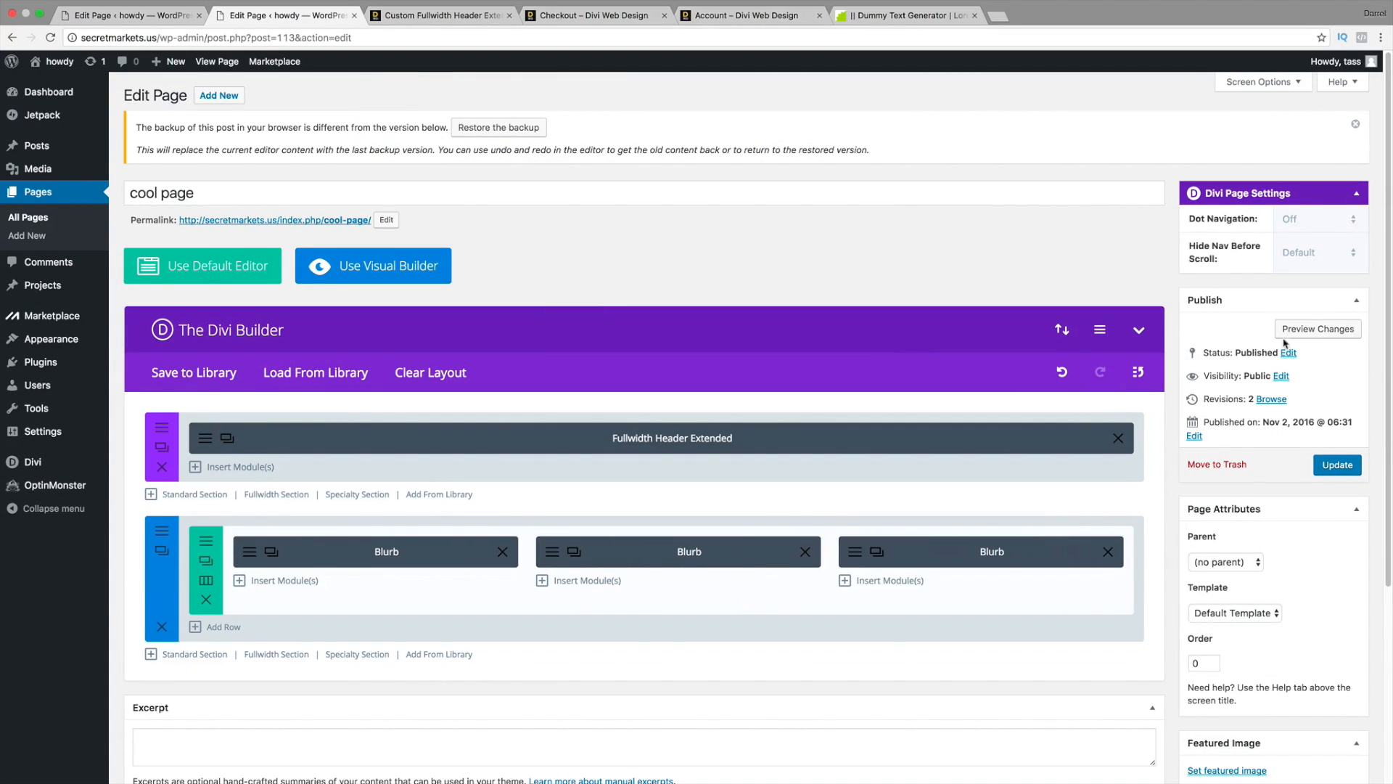
- Update the page and preview the blurb row below the header
{"action": "left_click", "coordinate": [1336, 465]}
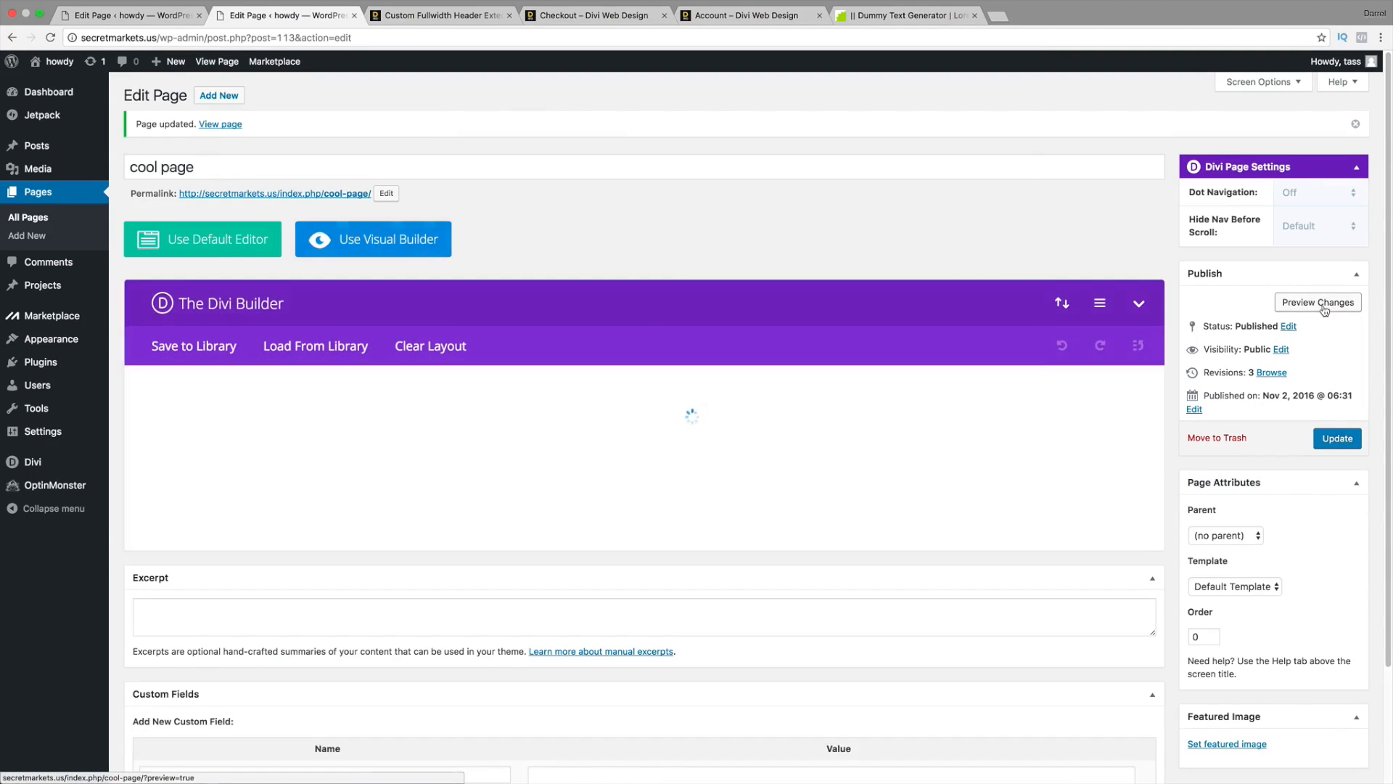
{"action": "left_click", "coordinate": [1321, 303]}
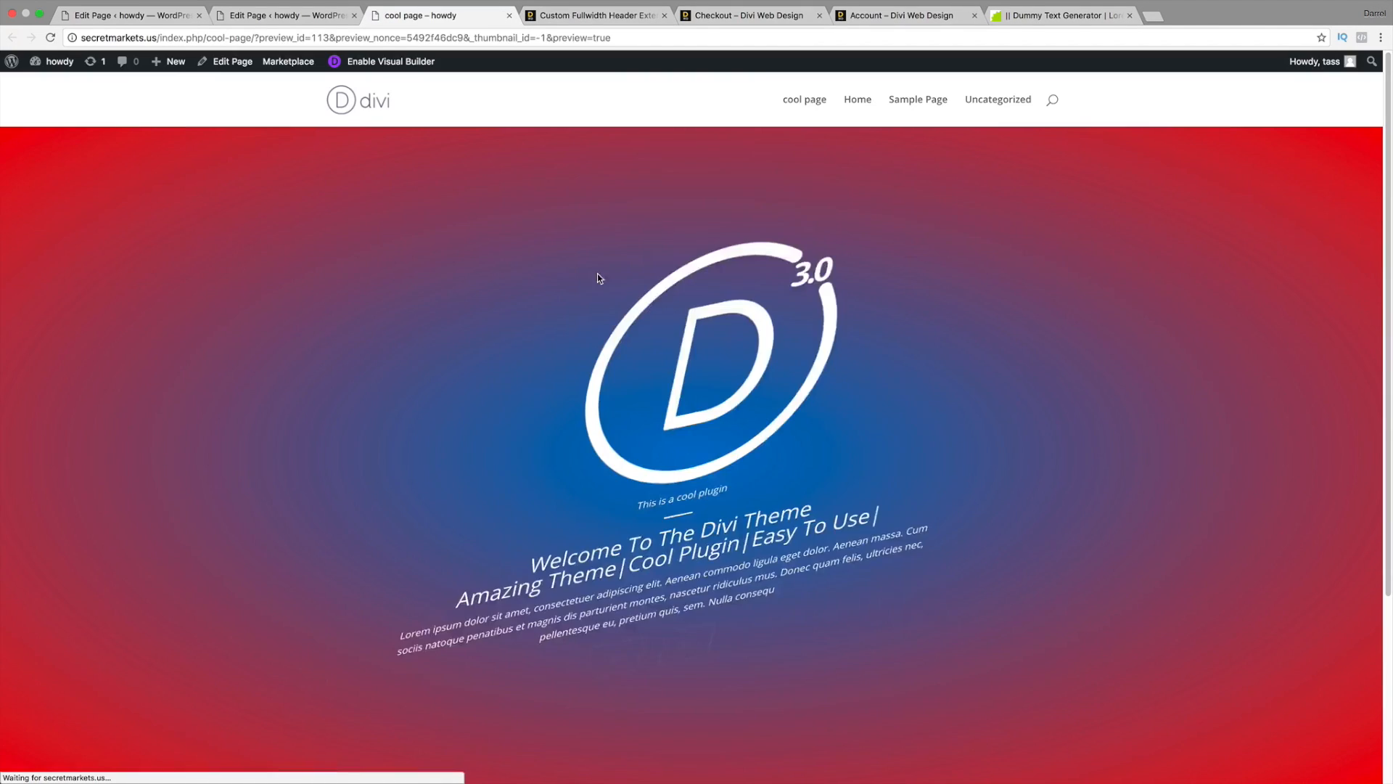
{"action": "scroll", "coordinate": [749, 439], "scroll_direction": "down", "scroll_amount": 3}
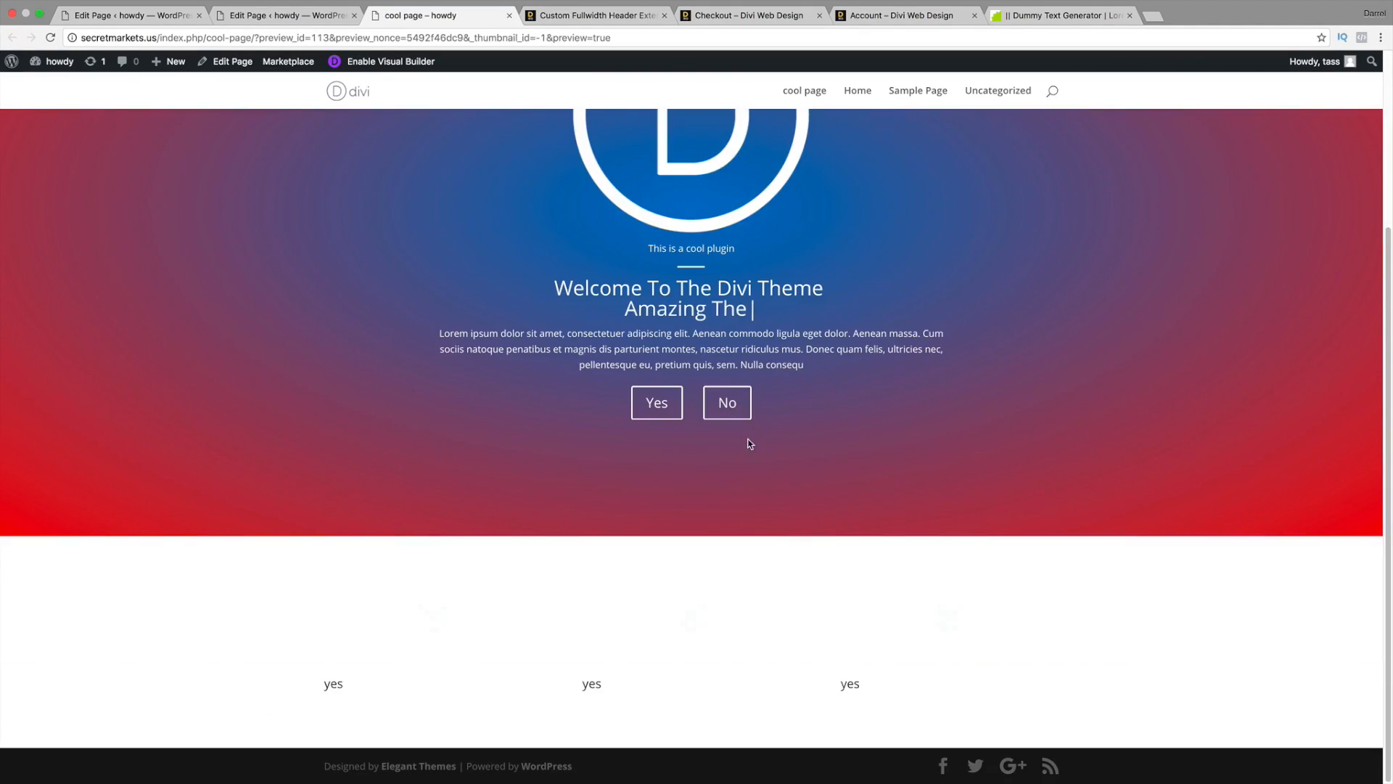
- Open the previewed page in the Visual Builder to check its modules, and return to the page editor
{"action": "scroll", "coordinate": [479, 195], "scroll_direction": "up", "scroll_amount": 2}
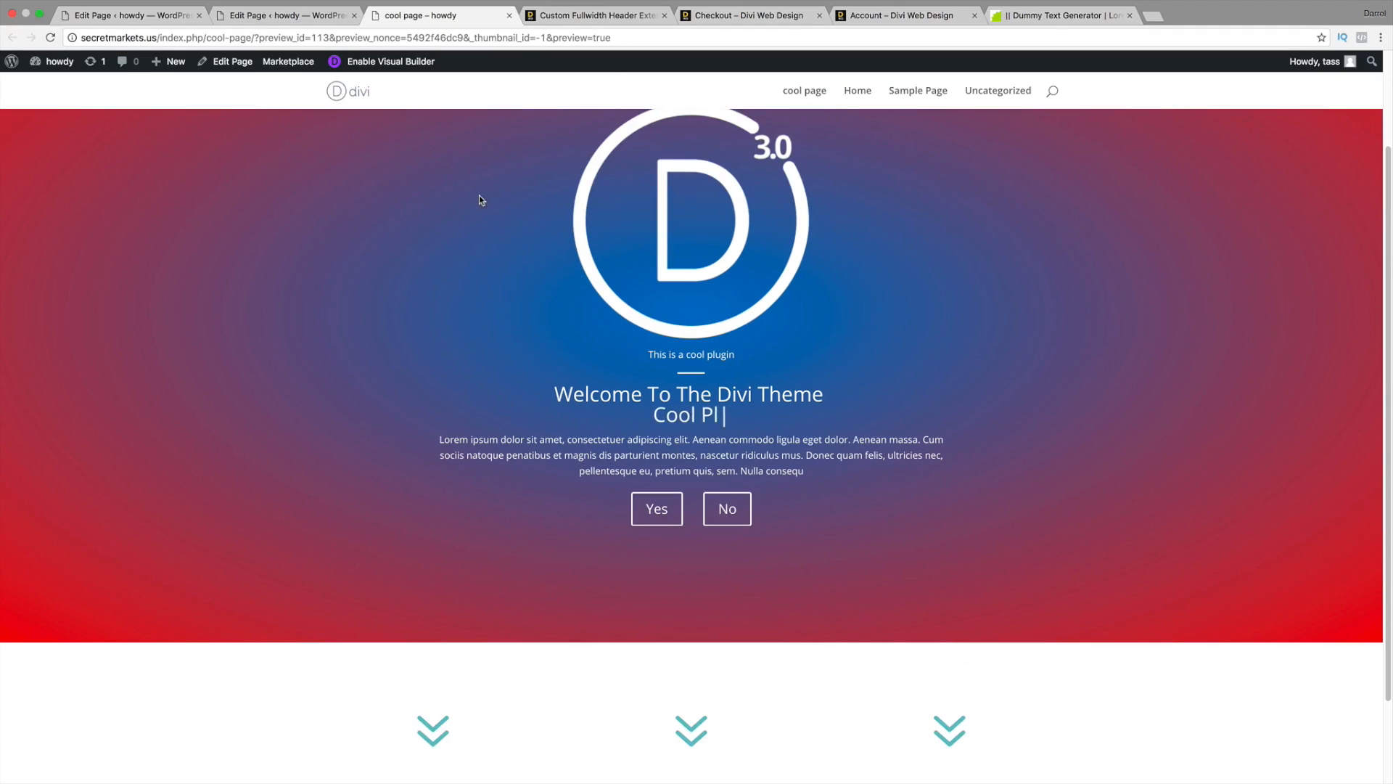
{"action": "left_click", "coordinate": [392, 61]}
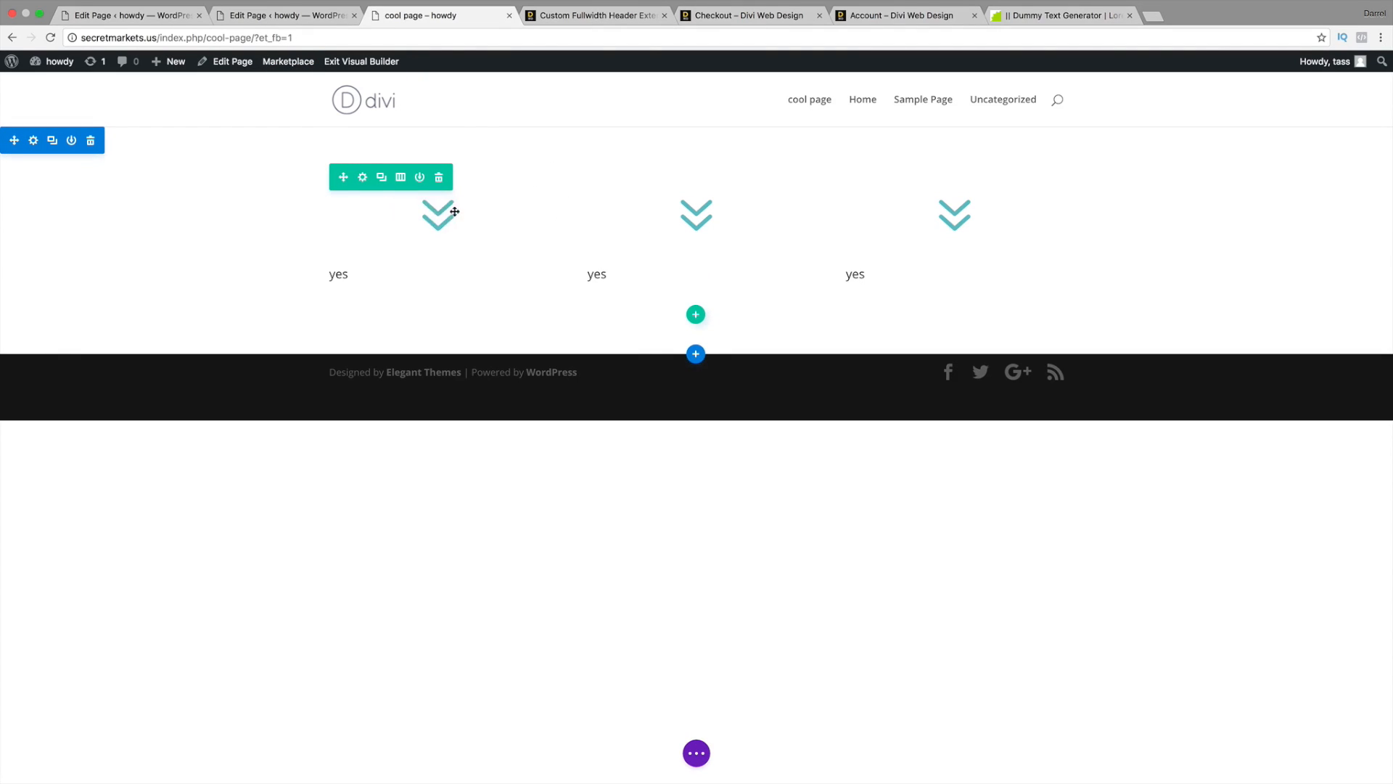
{"action": "left_click", "coordinate": [314, 20]}
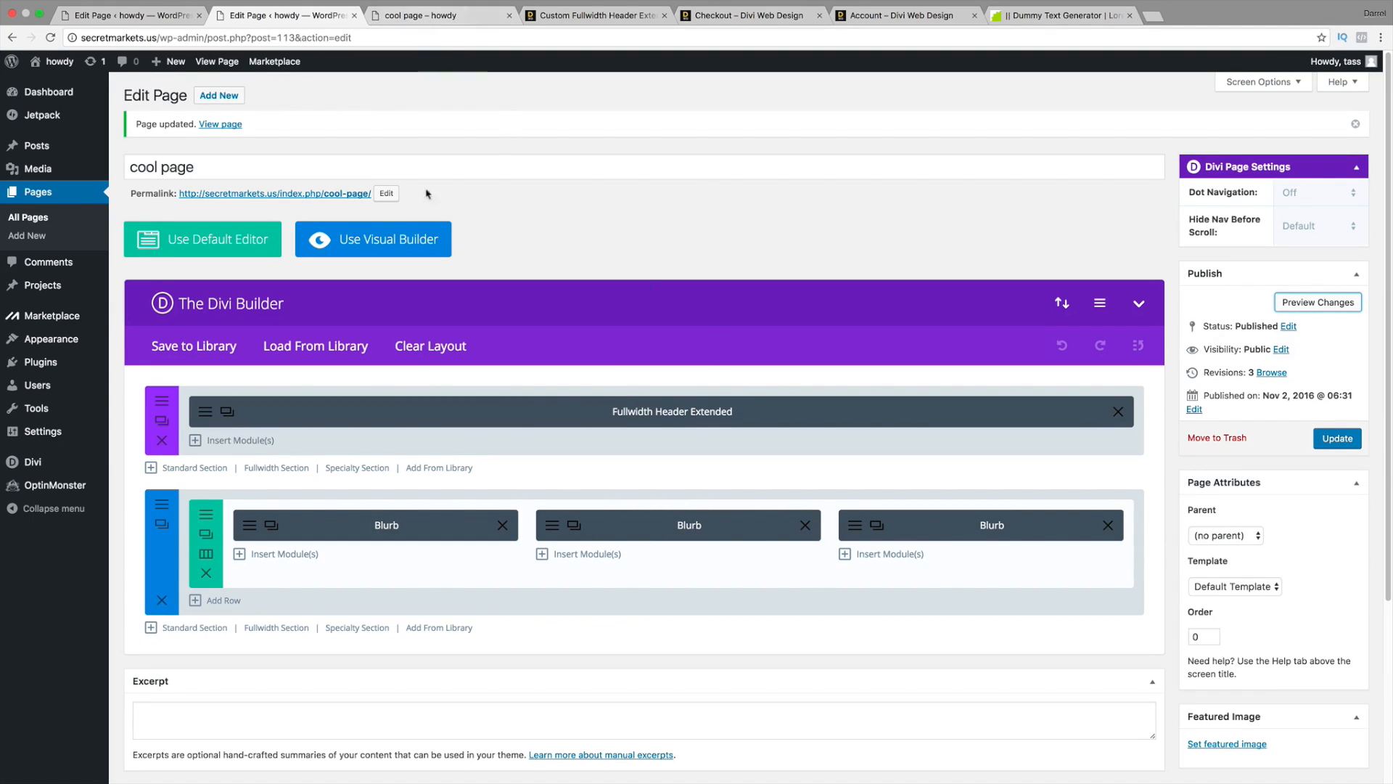
- Add a fullwidth section between the header and the blurbs and insert a Fullwidth Header Extended module in it
{"action": "left_click", "coordinate": [290, 468]}
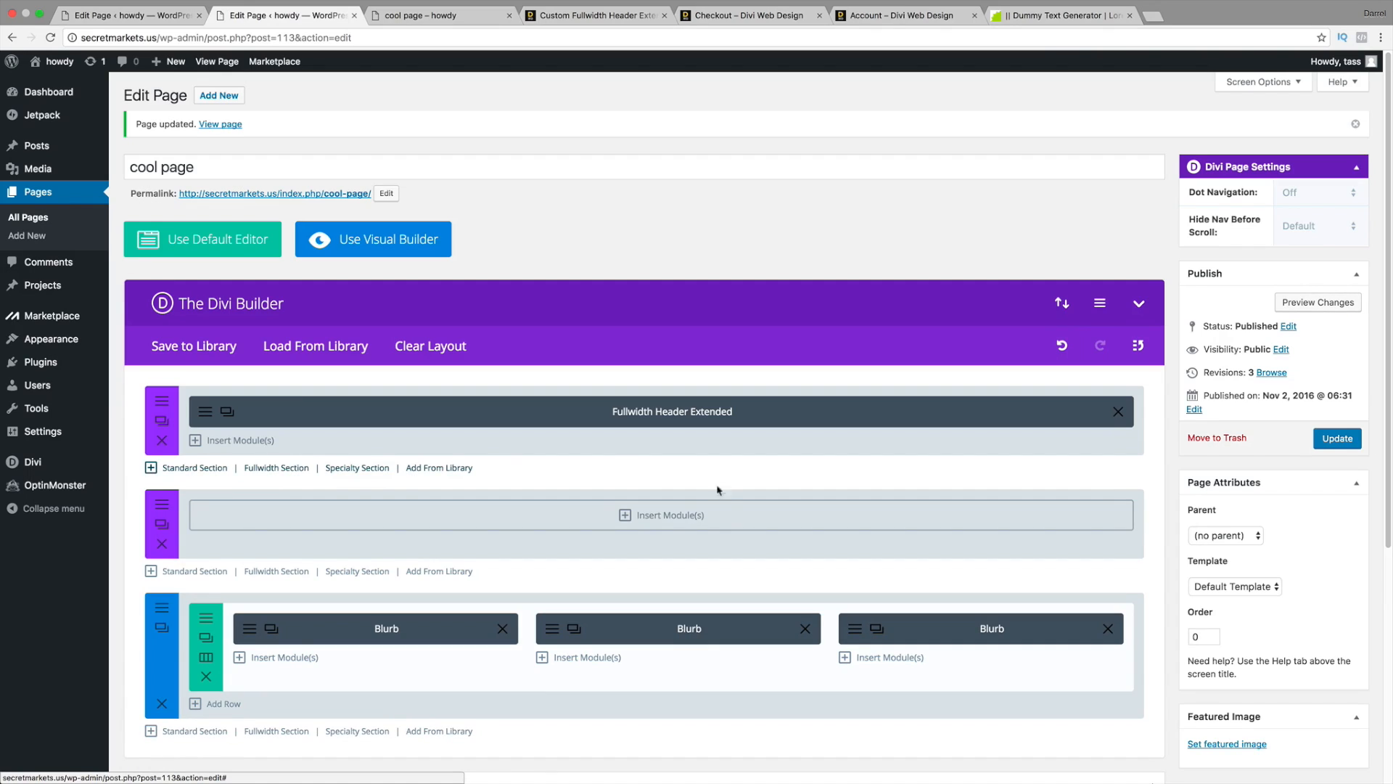
{"action": "left_click", "coordinate": [663, 517]}
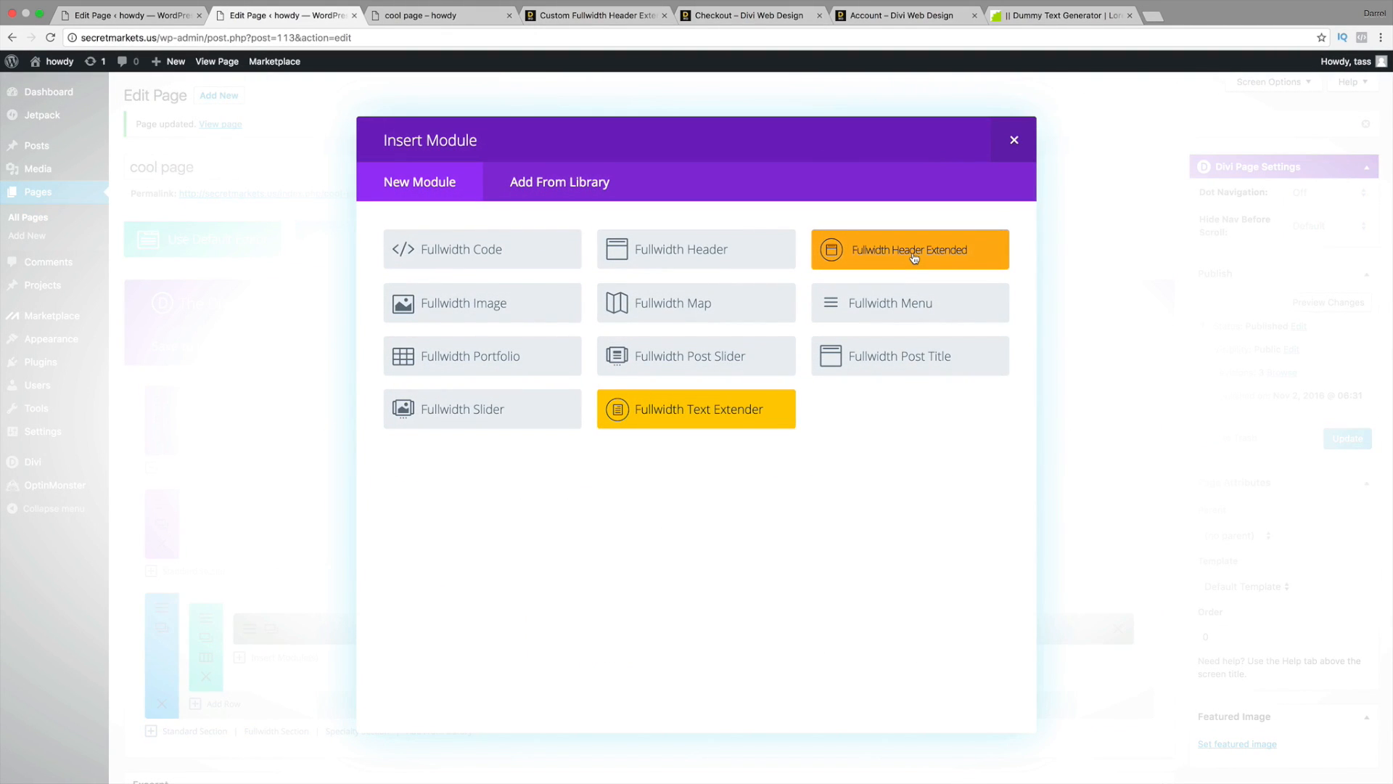
{"action": "left_click", "coordinate": [914, 258]}
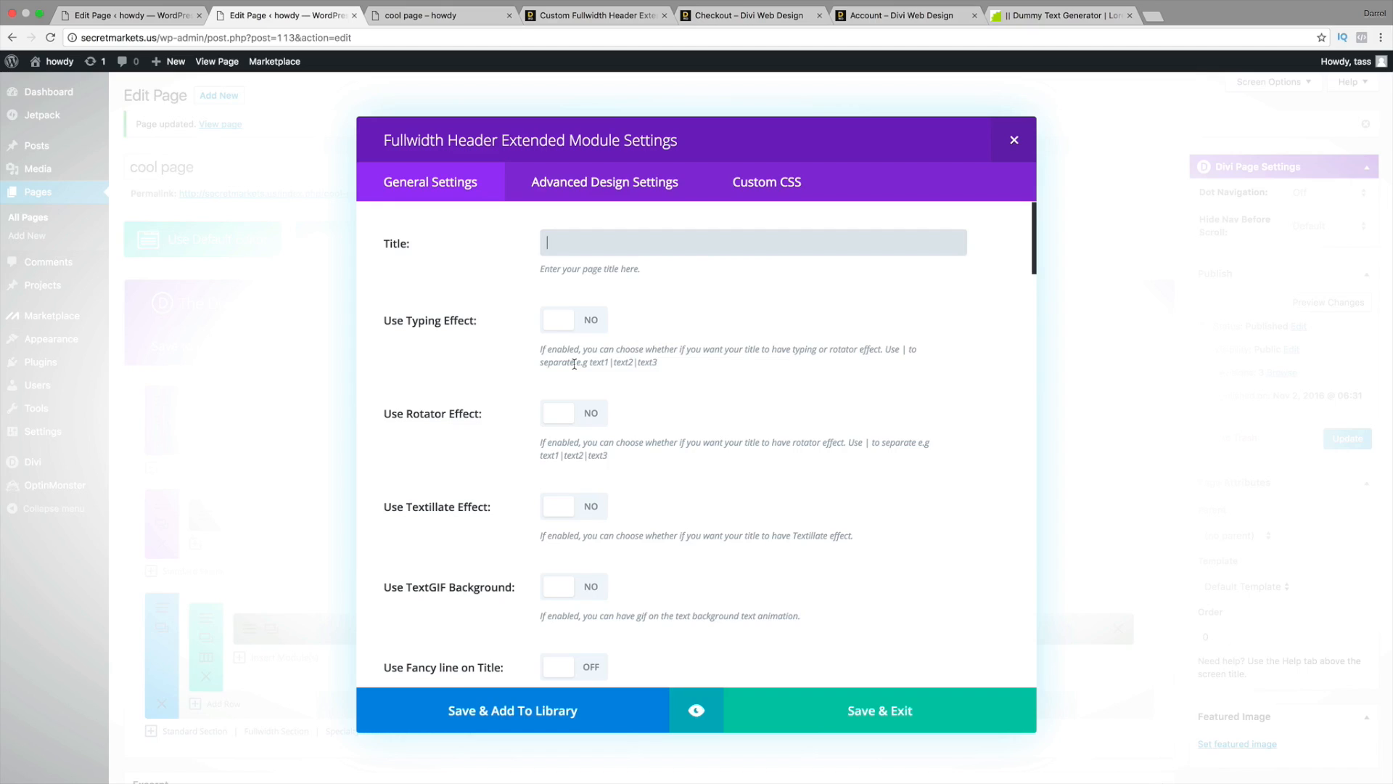
- Enable the Textillate effect for the title "This is so cool! I love the divi theme!", keeping Sequence as the in-animation type
{"action": "left_click", "coordinate": [581, 505]}
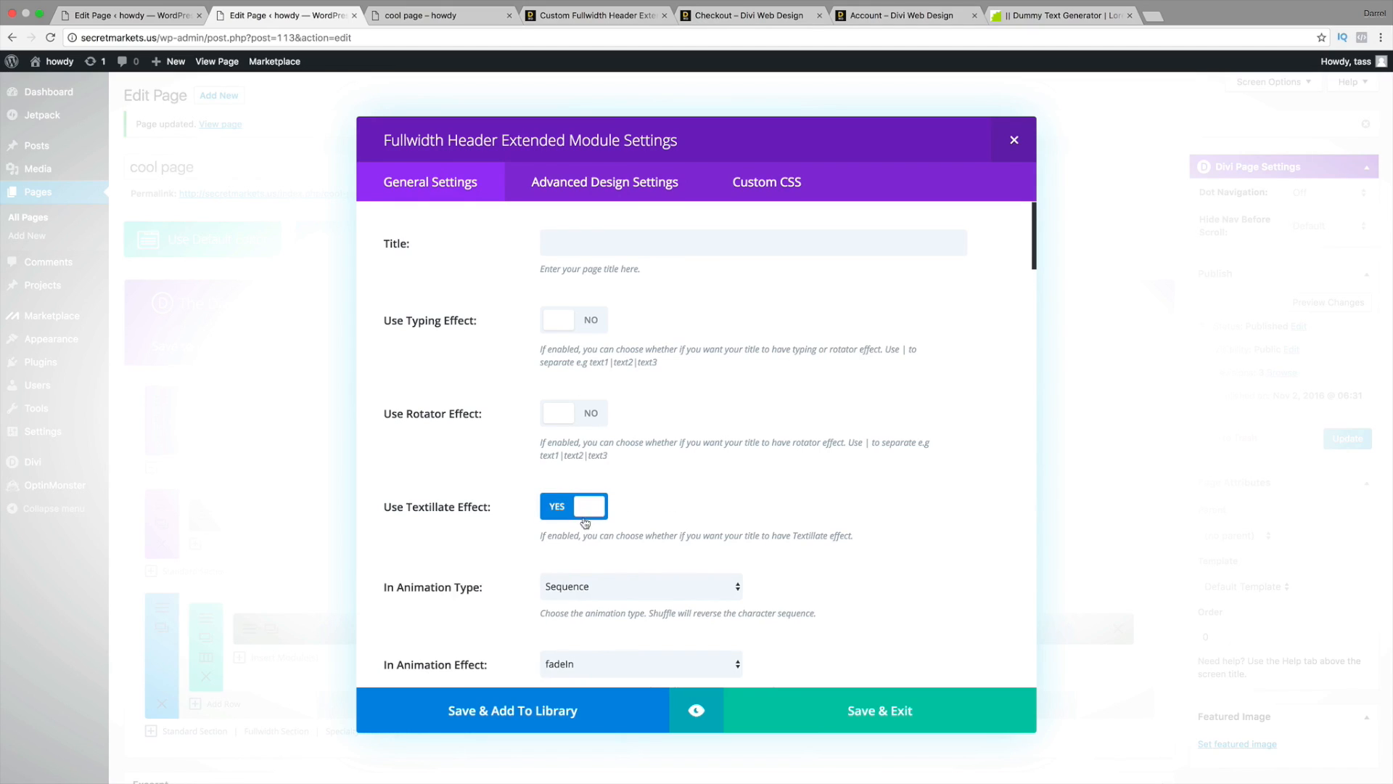
{"action": "left_click", "coordinate": [633, 242]}
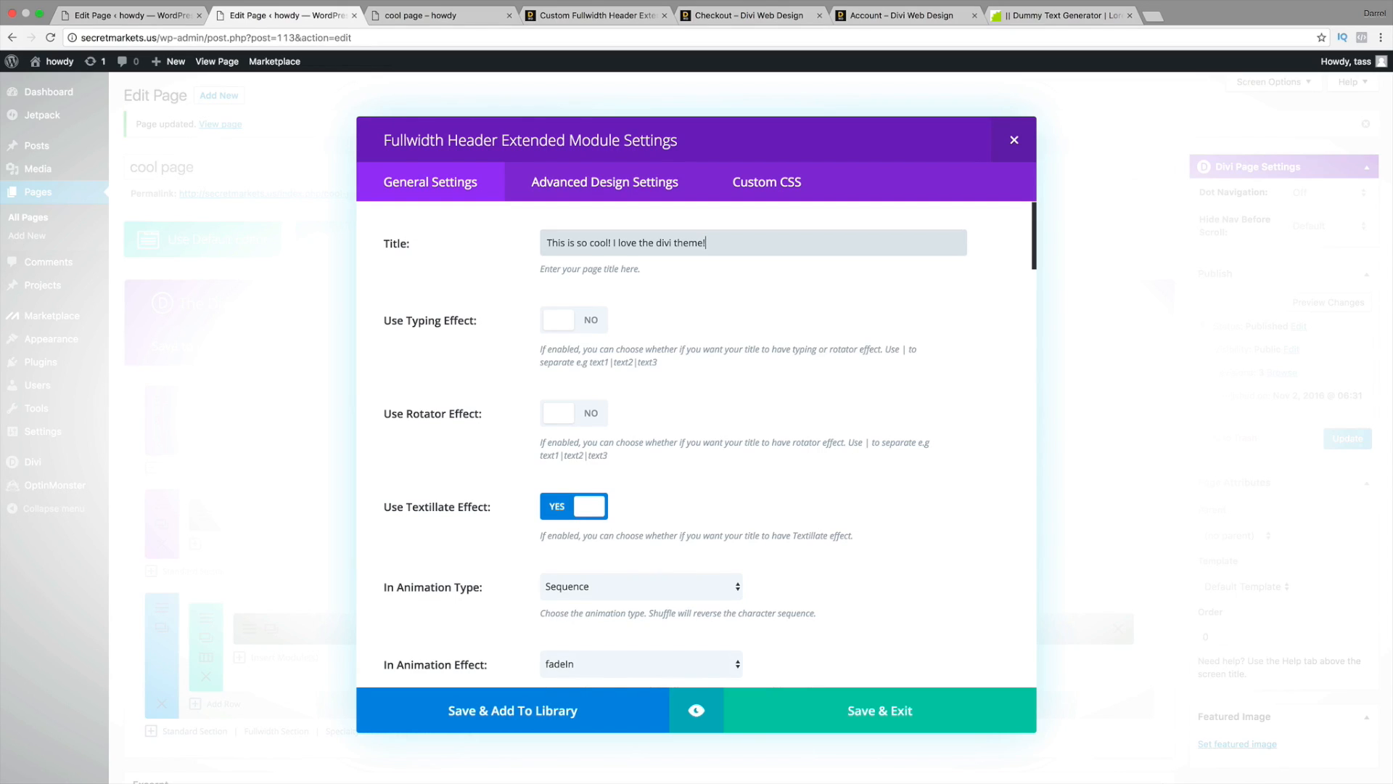
{"action": "scroll", "coordinate": [629, 229], "scroll_direction": "down", "scroll_amount": 1}
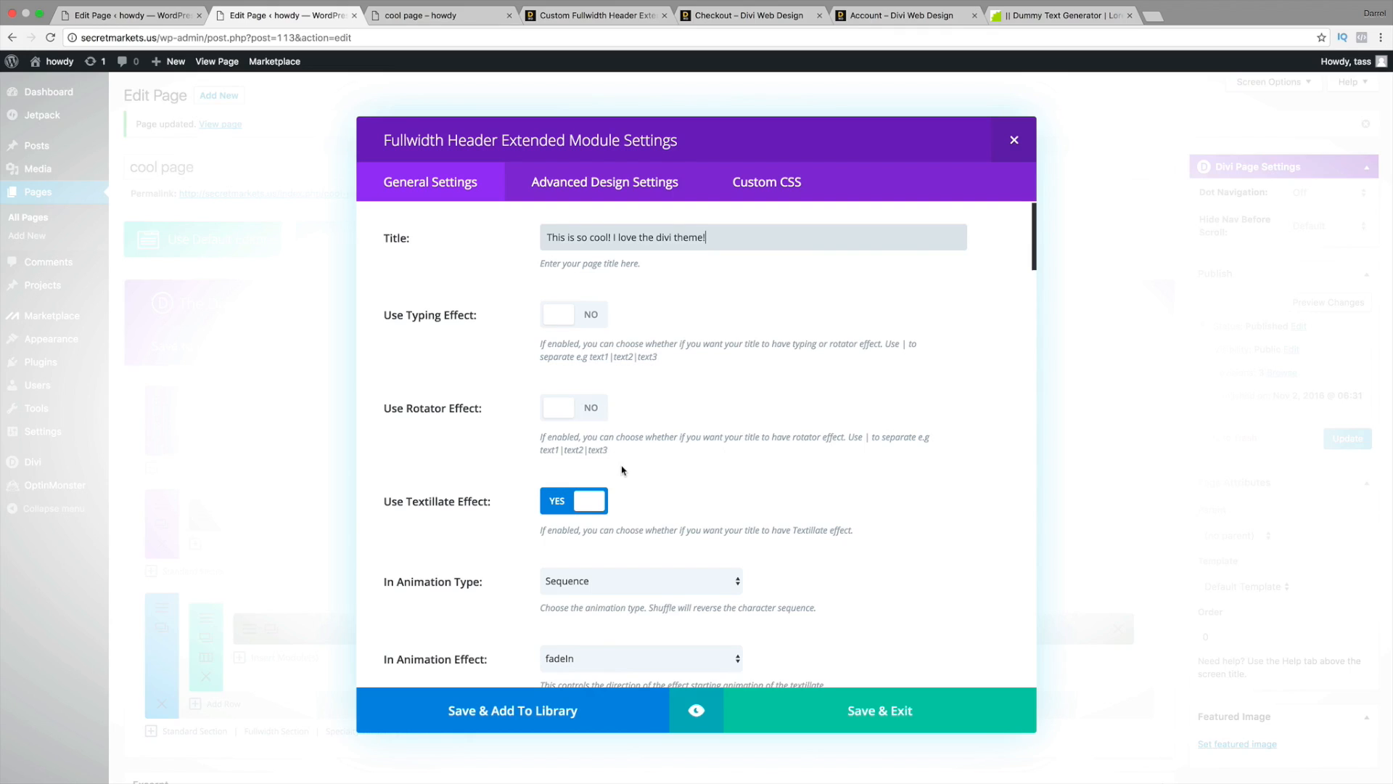
{"action": "scroll", "coordinate": [624, 470], "scroll_direction": "down", "scroll_amount": 2}
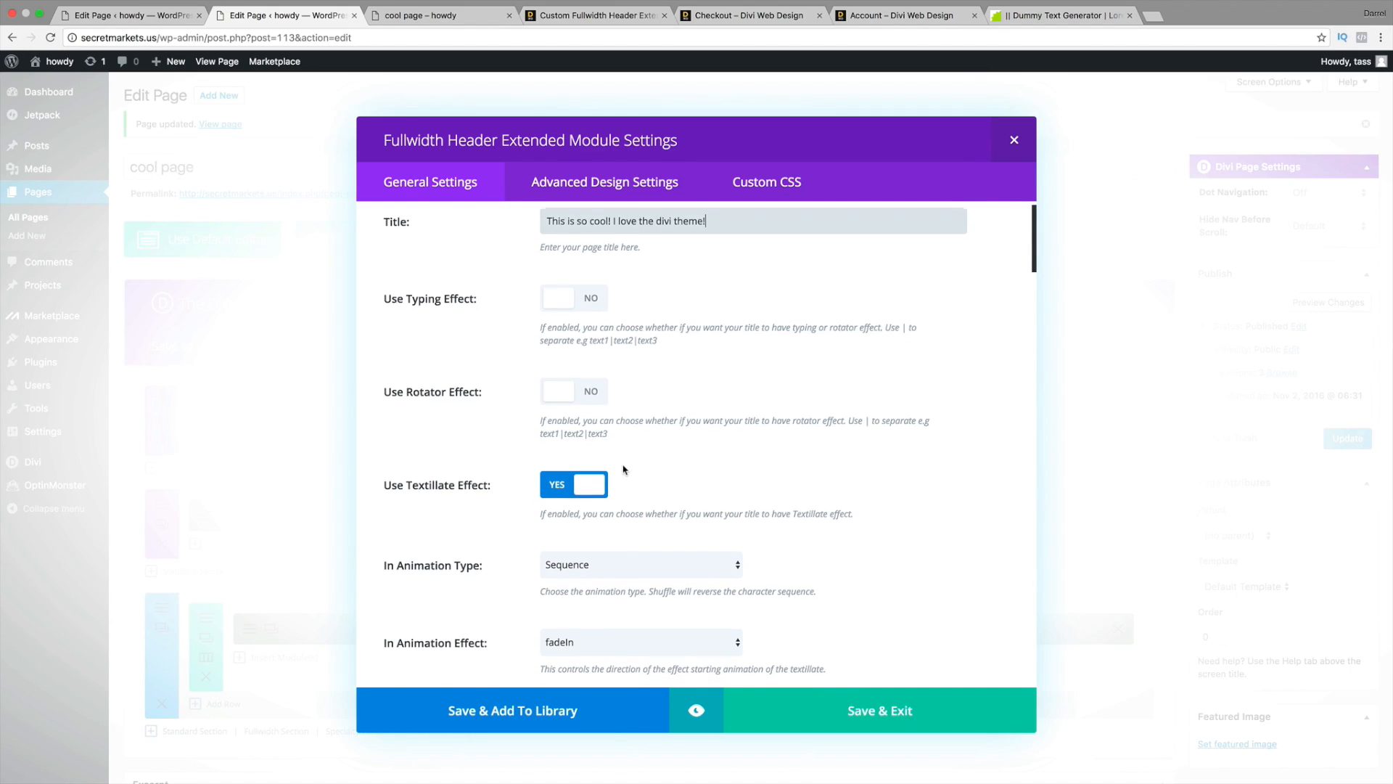
{"action": "scroll", "coordinate": [623, 470], "scroll_direction": "down", "scroll_amount": 3}
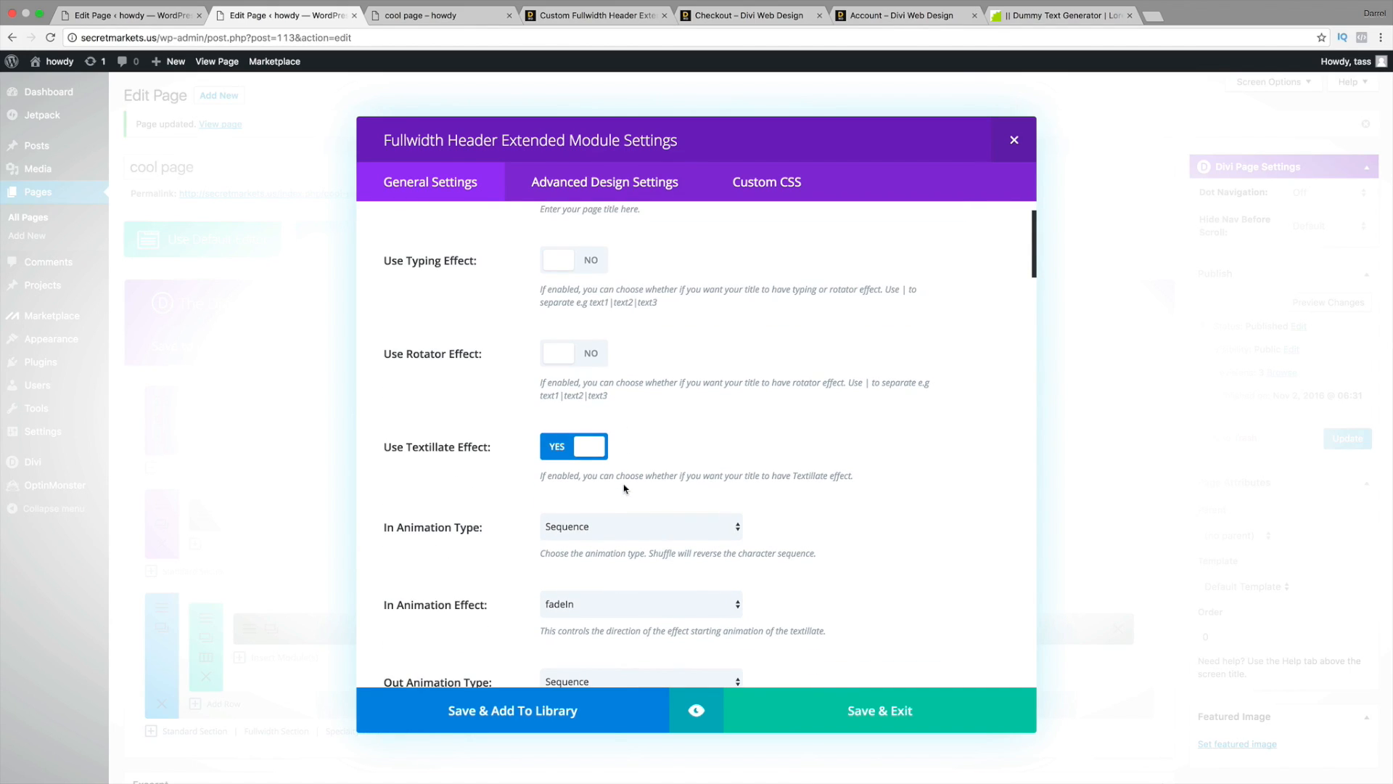
{"action": "scroll", "coordinate": [623, 489], "scroll_direction": "down", "scroll_amount": 3}
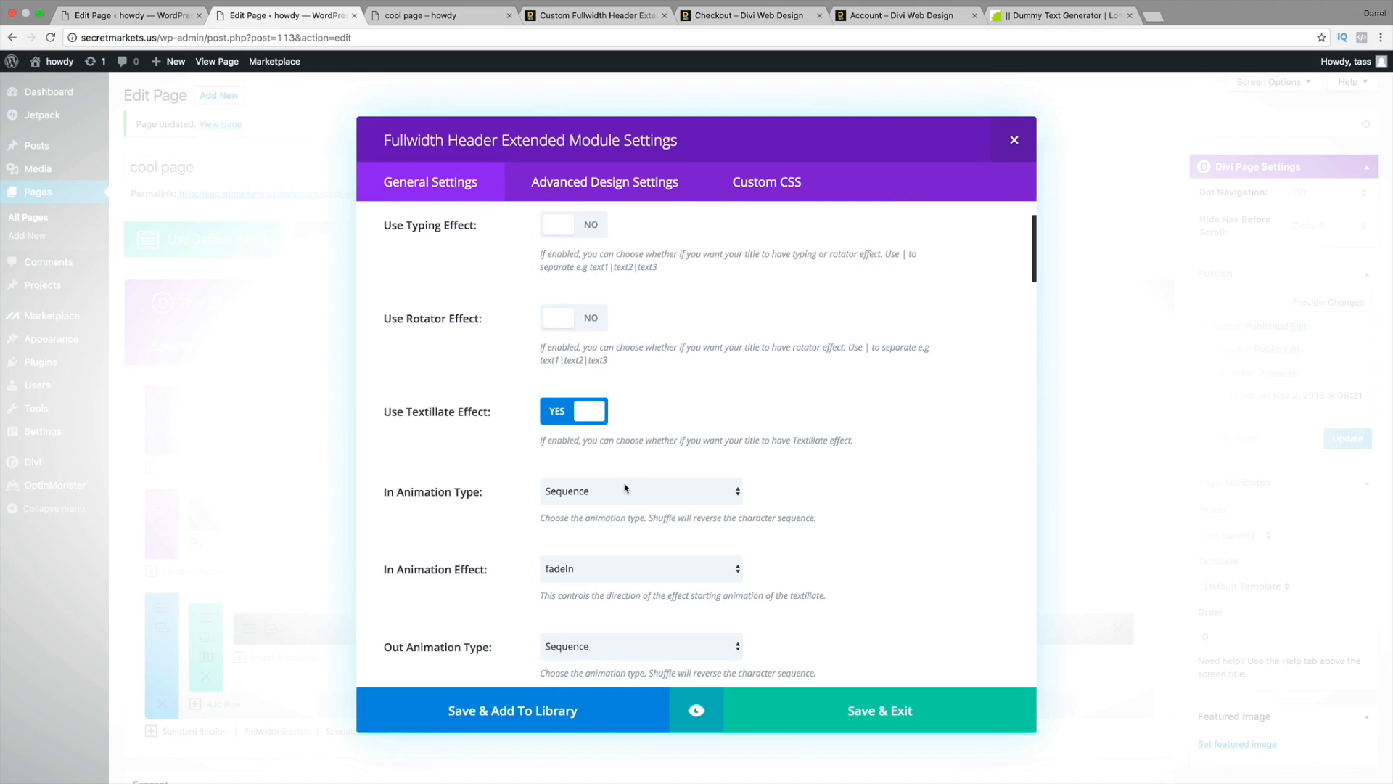
{"action": "scroll", "coordinate": [625, 476], "scroll_direction": "down", "scroll_amount": 2}
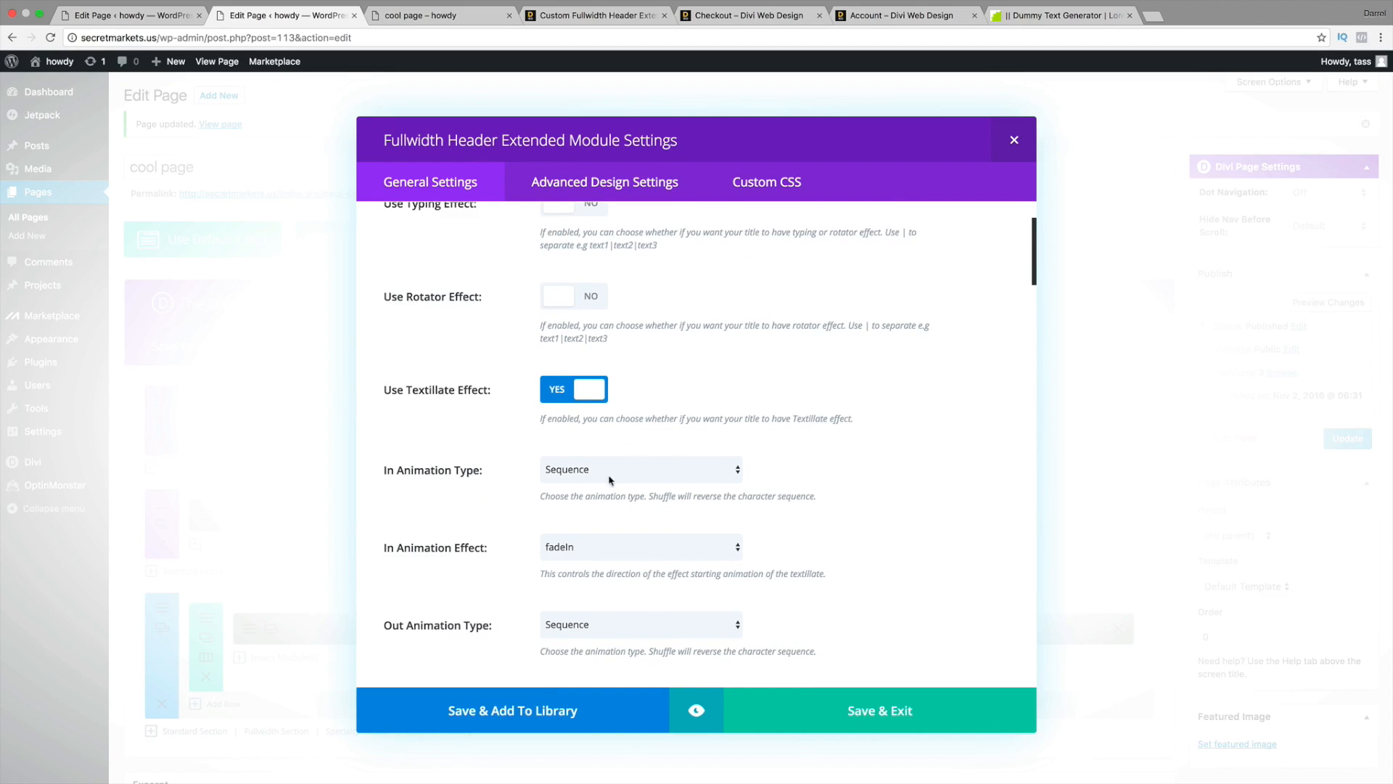
{"action": "left_click", "coordinate": [655, 472]}
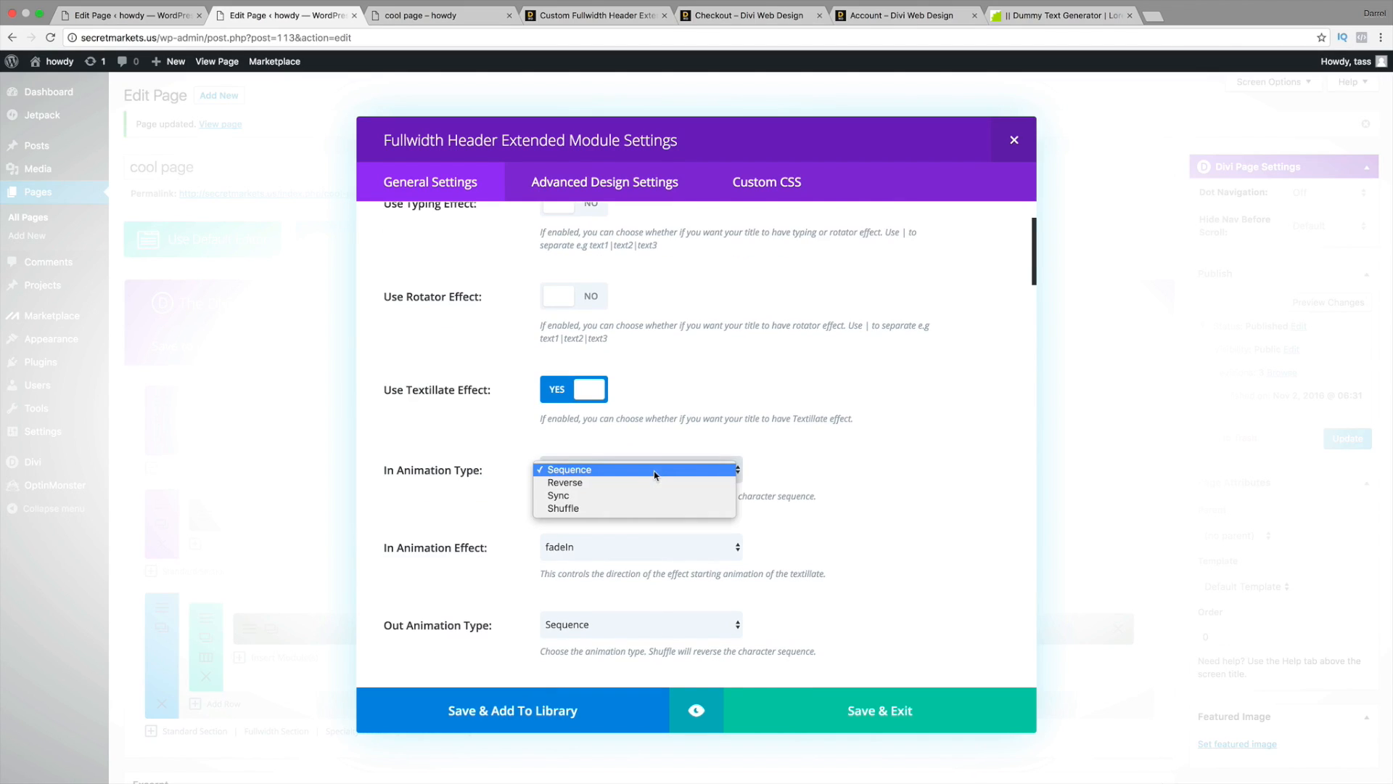
{"action": "left_click", "coordinate": [698, 477]}
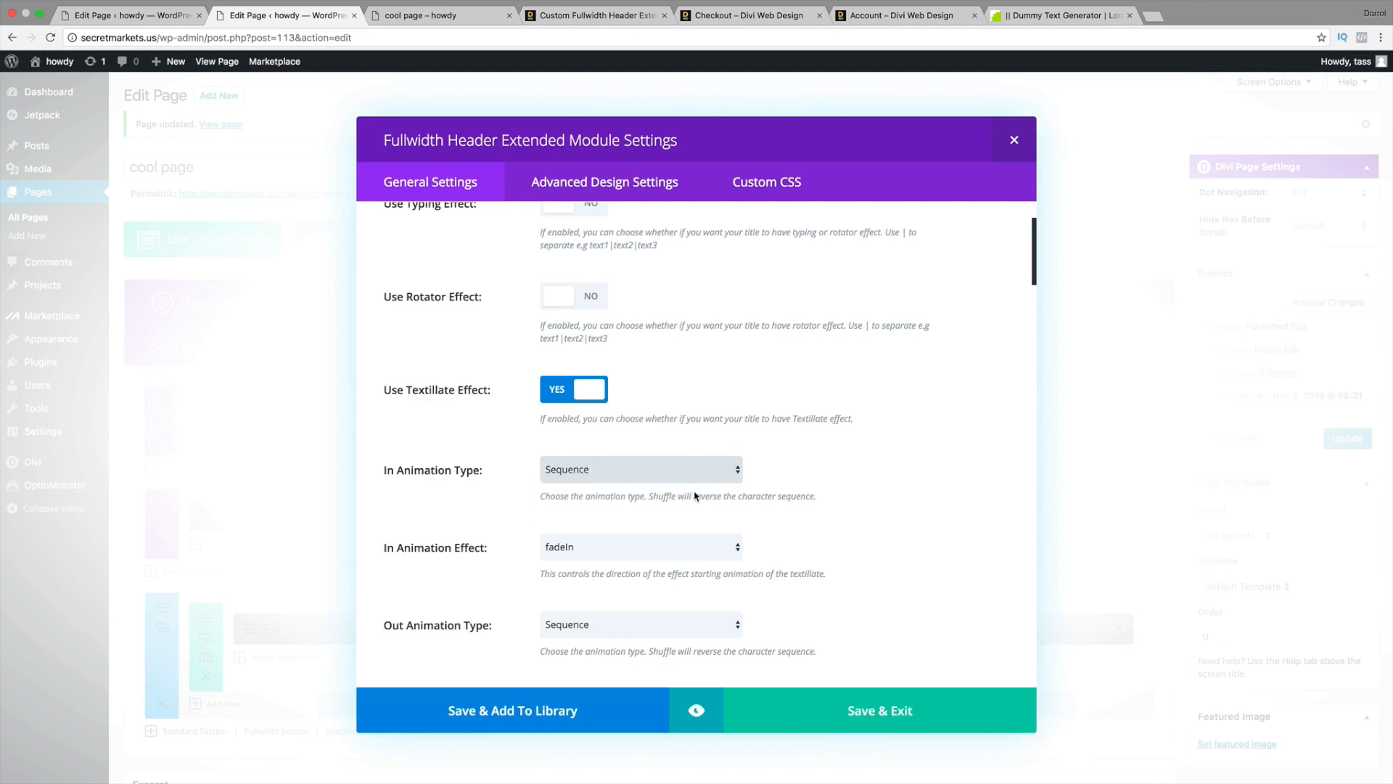
- Review the remaining Textillate animation settings and enable the fancy line on the new header's title
{"action": "scroll", "coordinate": [642, 533], "scroll_direction": "down", "scroll_amount": 1}
{"action": "scroll", "coordinate": [663, 542], "scroll_direction": "down", "scroll_amount": 1}
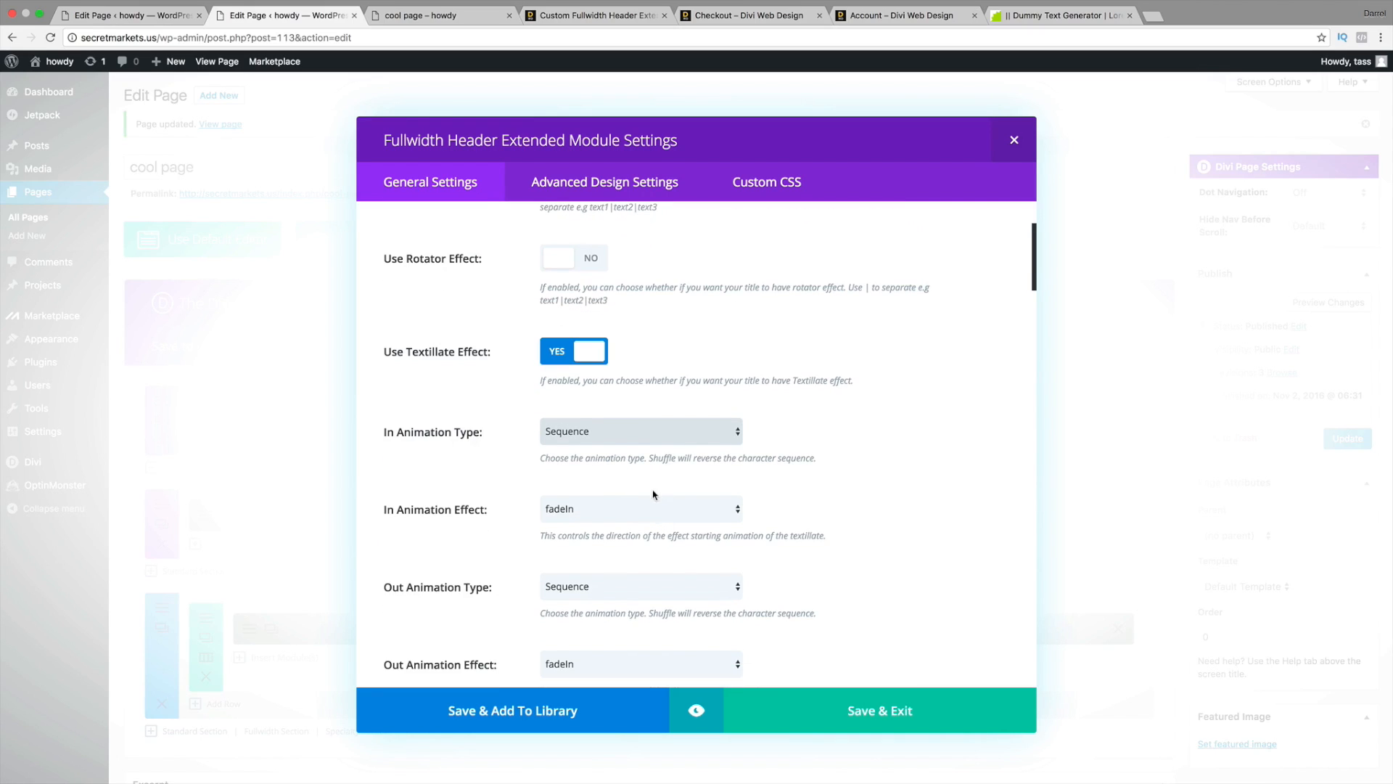
{"action": "scroll", "coordinate": [673, 556], "scroll_direction": "down", "scroll_amount": 5}
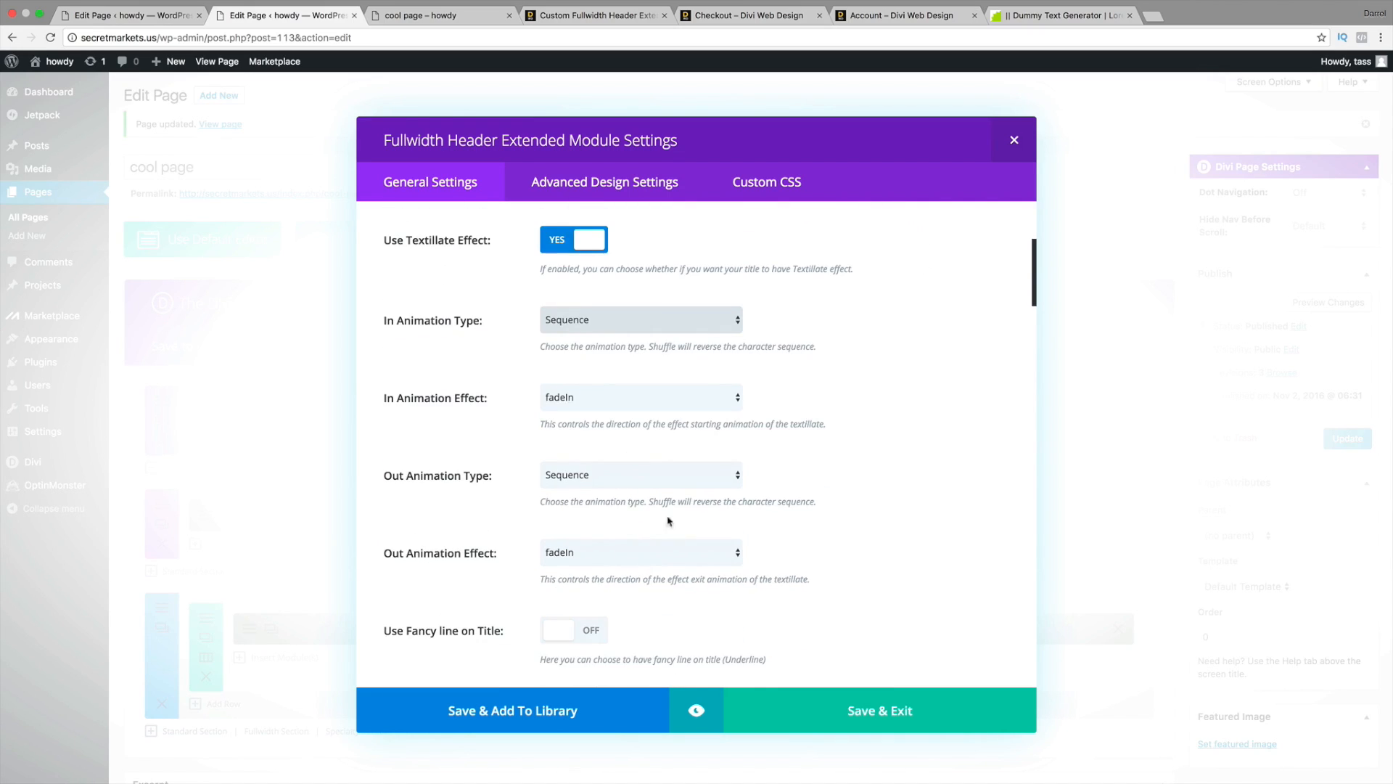
{"action": "scroll", "coordinate": [646, 527], "scroll_direction": "down", "scroll_amount": 2}
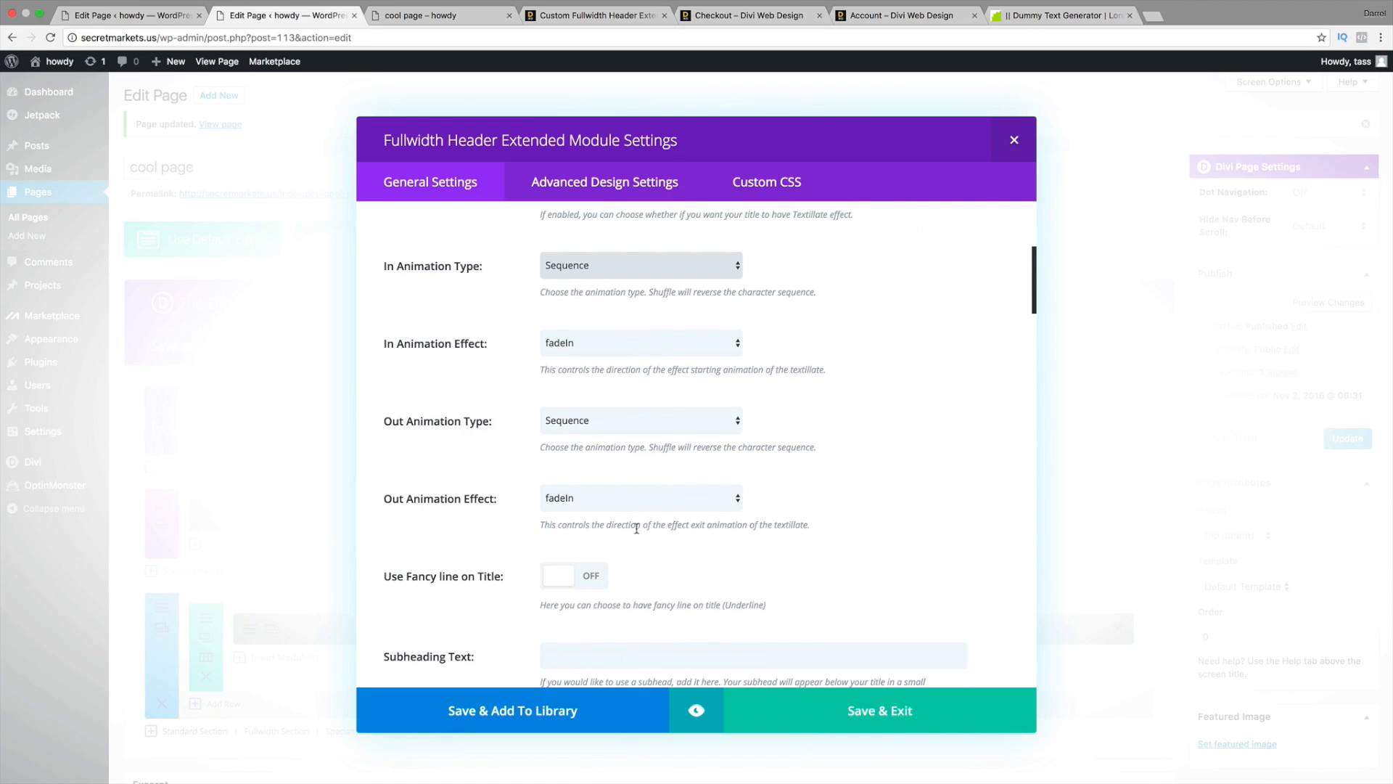
{"action": "left_click", "coordinate": [565, 578]}
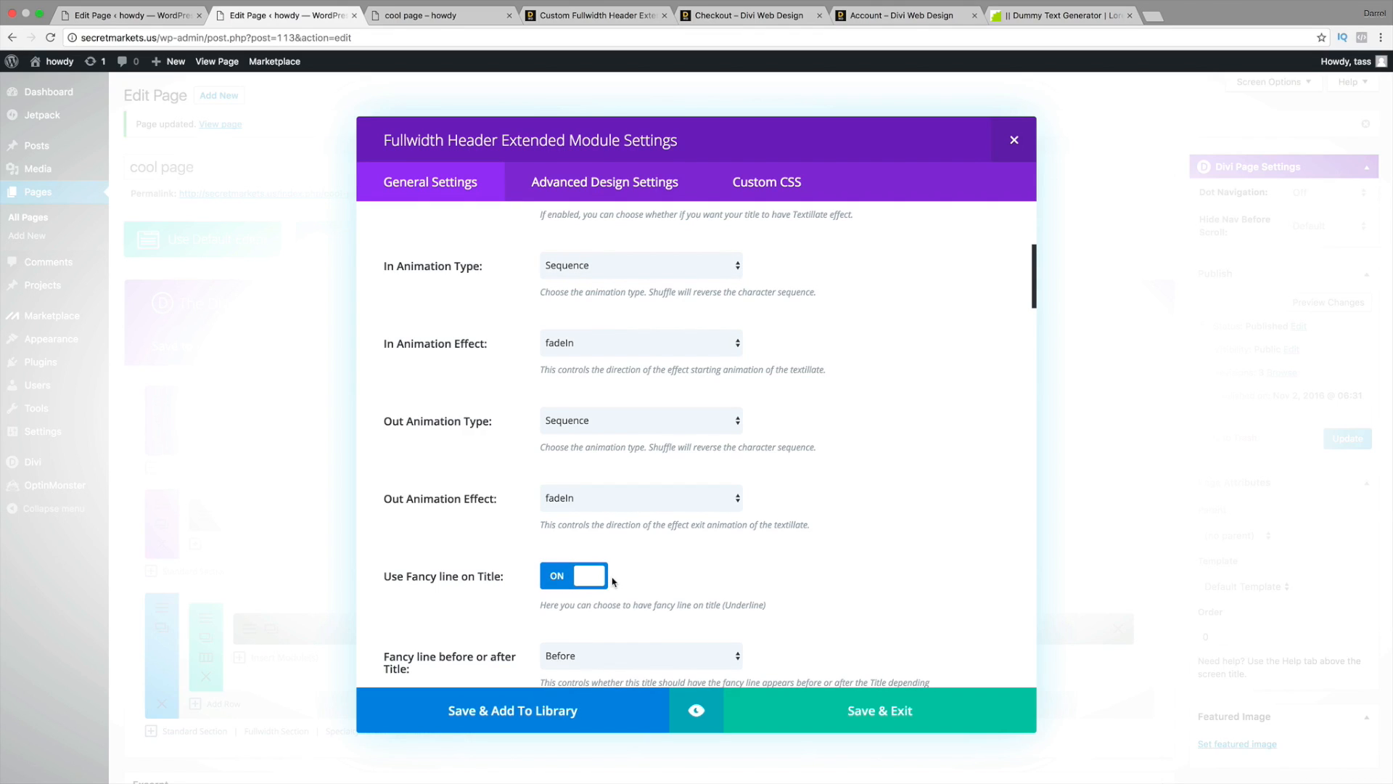
- Center the title's fancy line and enter the subheading "This is a really neat plugin to have for your wordpress website!"
{"action": "scroll", "coordinate": [614, 582], "scroll_direction": "down", "scroll_amount": 2}
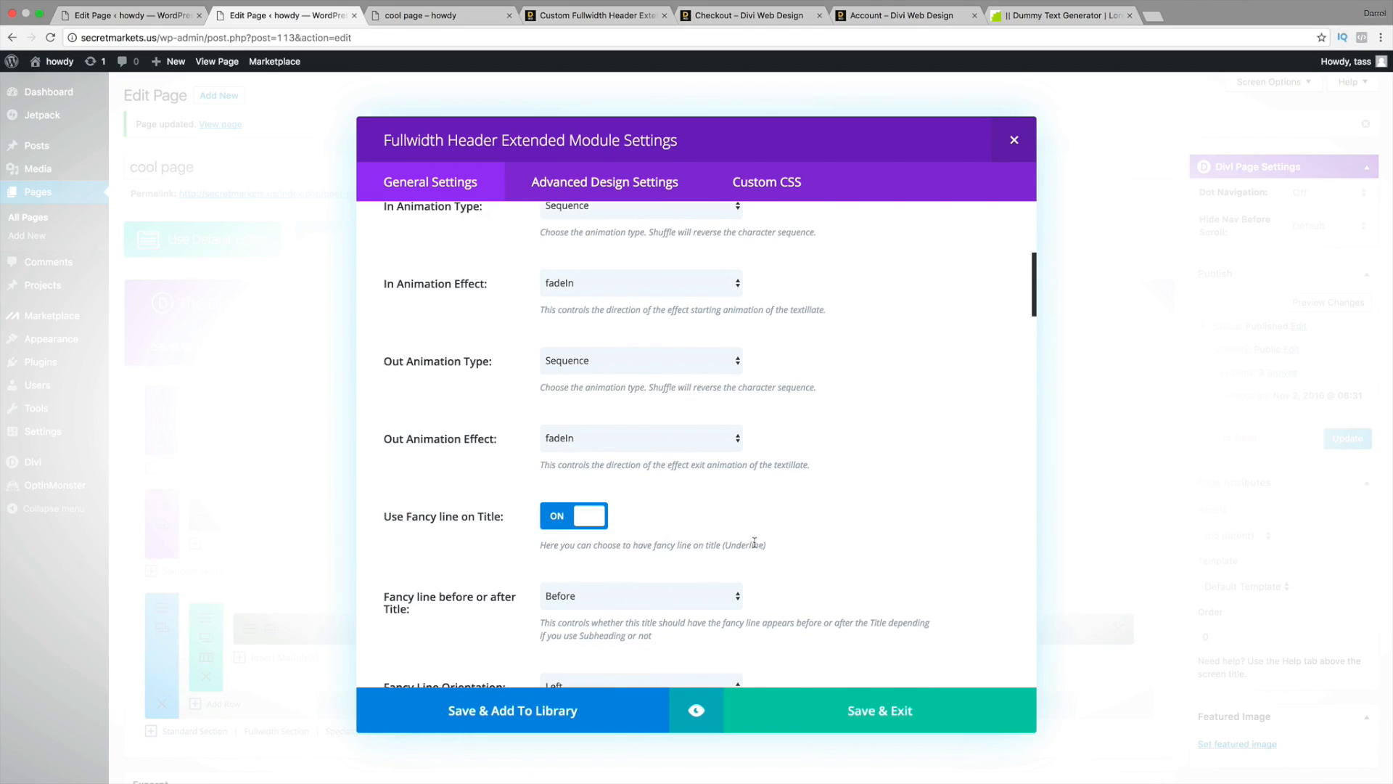
{"action": "left_click_drag", "start_coordinate": [618, 545], "coordinate": [766, 547]}
{"action": "scroll", "coordinate": [761, 550], "scroll_direction": "down", "scroll_amount": 5}
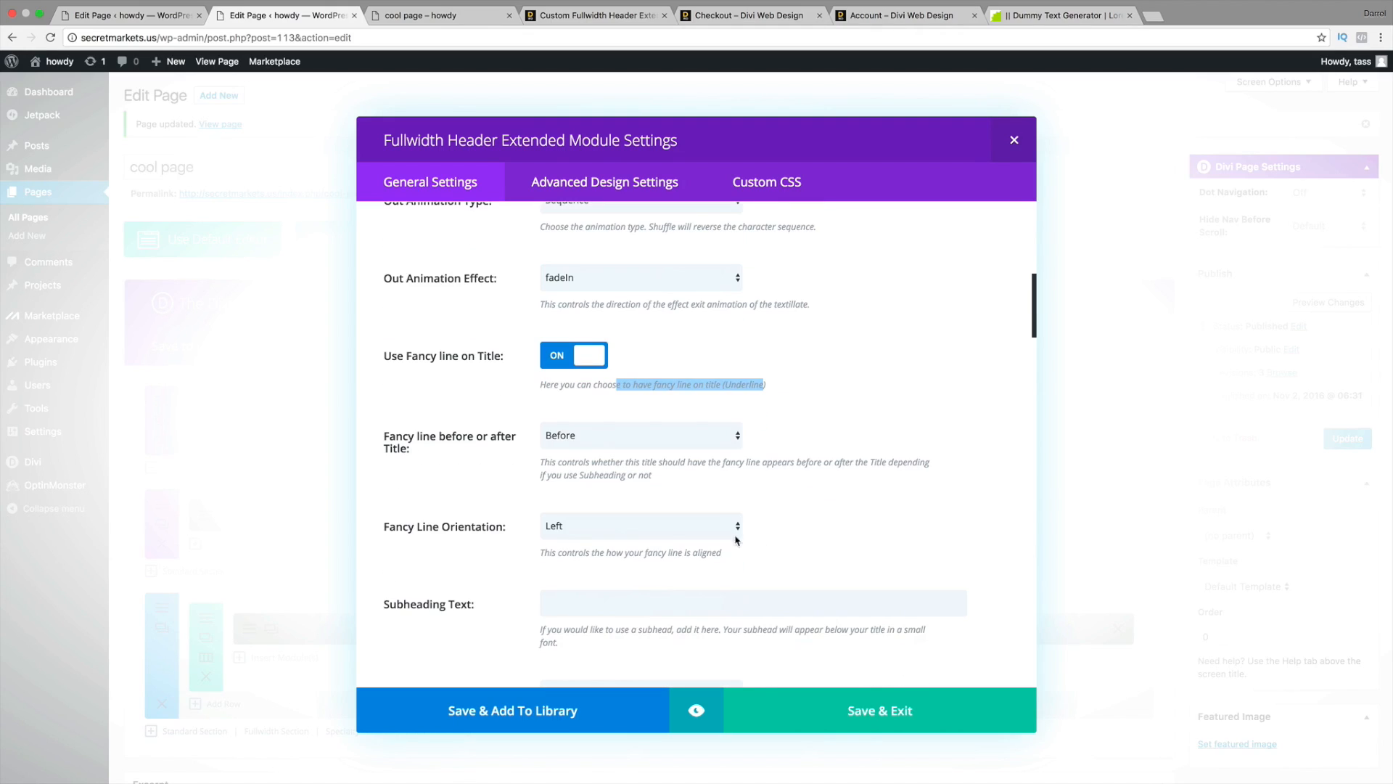
{"action": "left_click", "coordinate": [652, 535]}
{"action": "left_click", "coordinate": [652, 538]}
{"action": "left_click", "coordinate": [656, 601]}
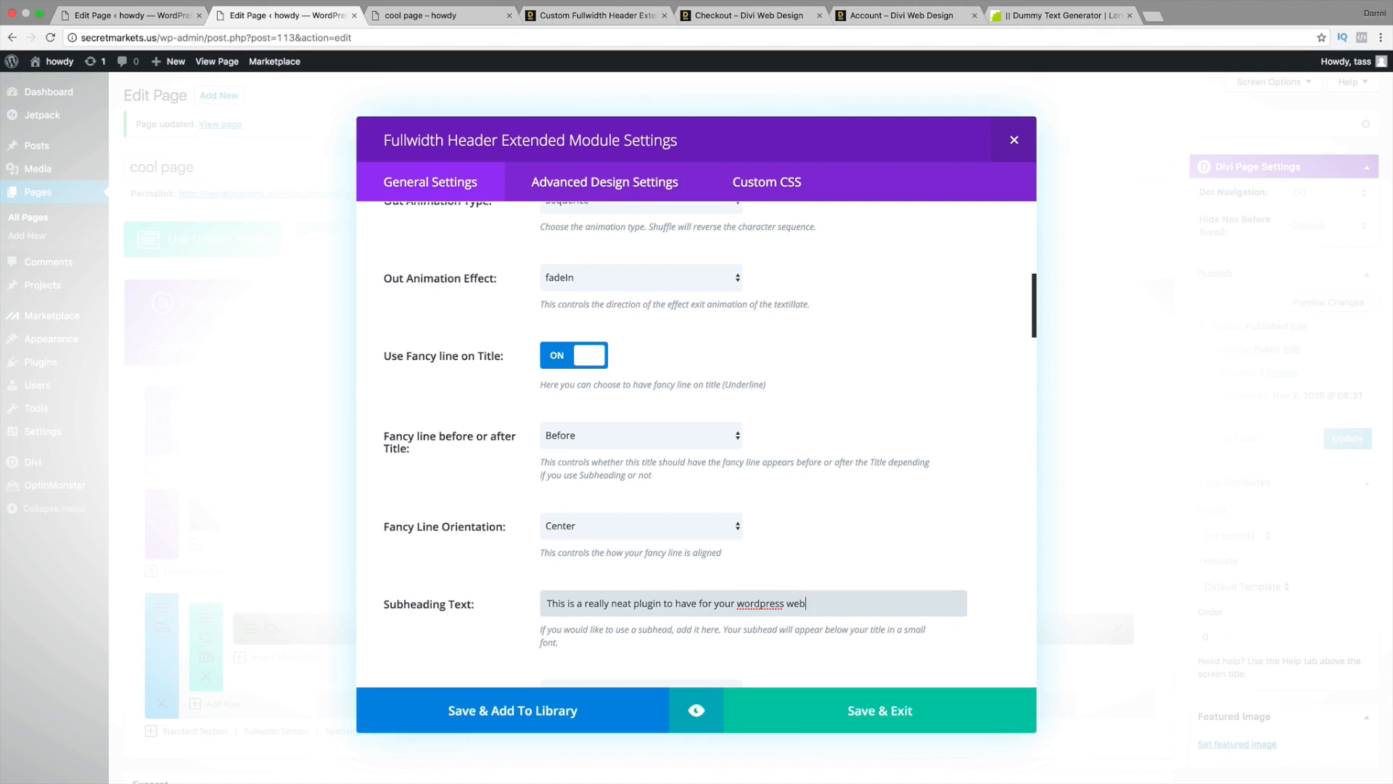
- Enable the header animation and set the whole header animation to rubberBand
{"action": "scroll", "coordinate": [655, 602], "scroll_direction": "down", "scroll_amount": 3}
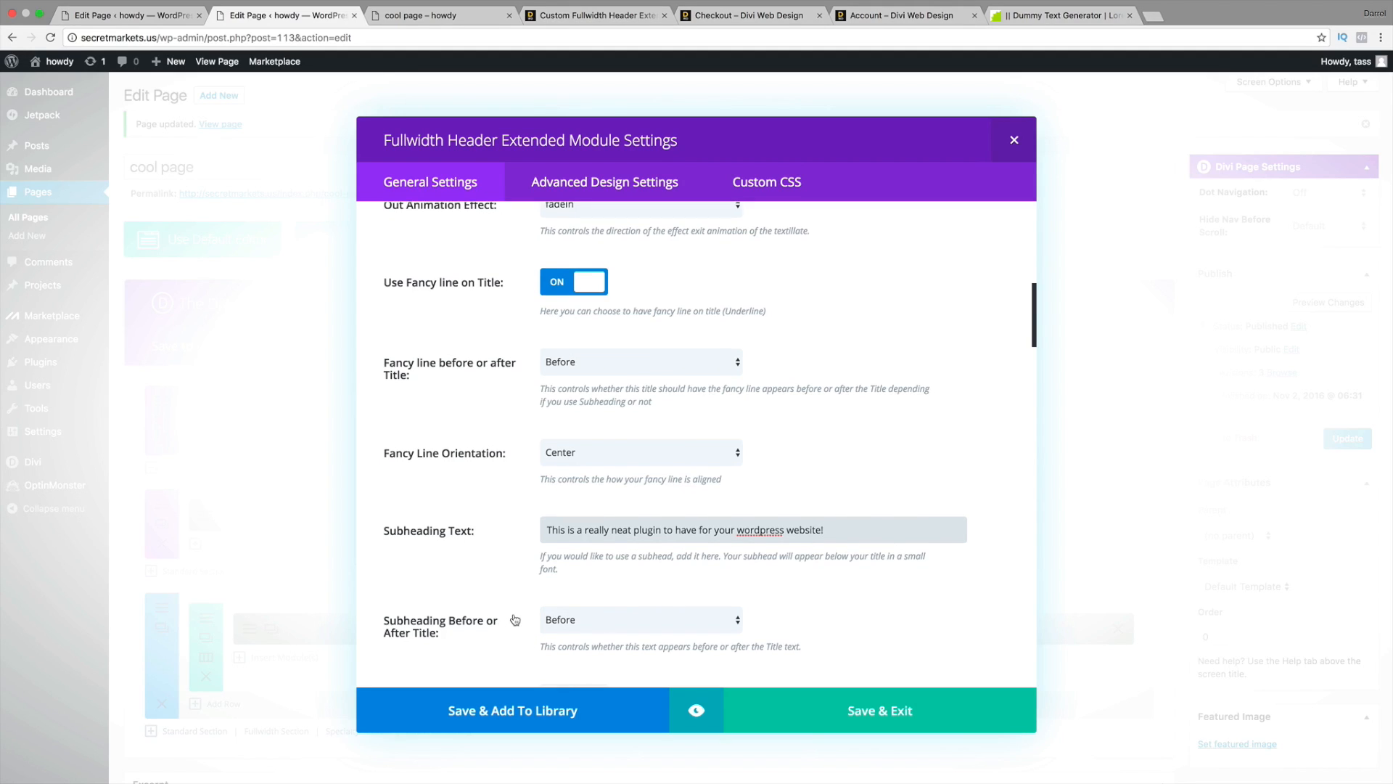
{"action": "scroll", "coordinate": [518, 617], "scroll_direction": "down", "scroll_amount": 5}
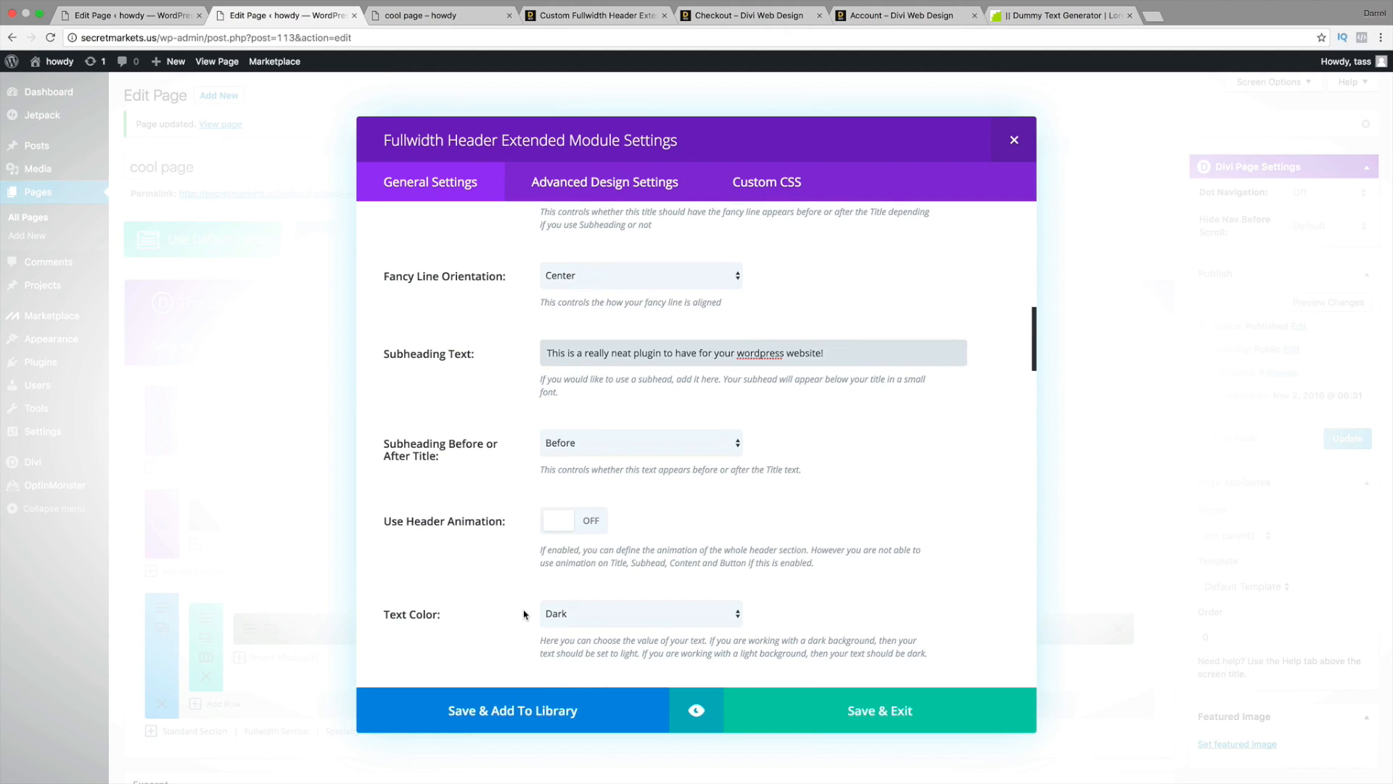
{"action": "left_click", "coordinate": [583, 520]}
{"action": "scroll", "coordinate": [638, 507], "scroll_direction": "down", "scroll_amount": 3}
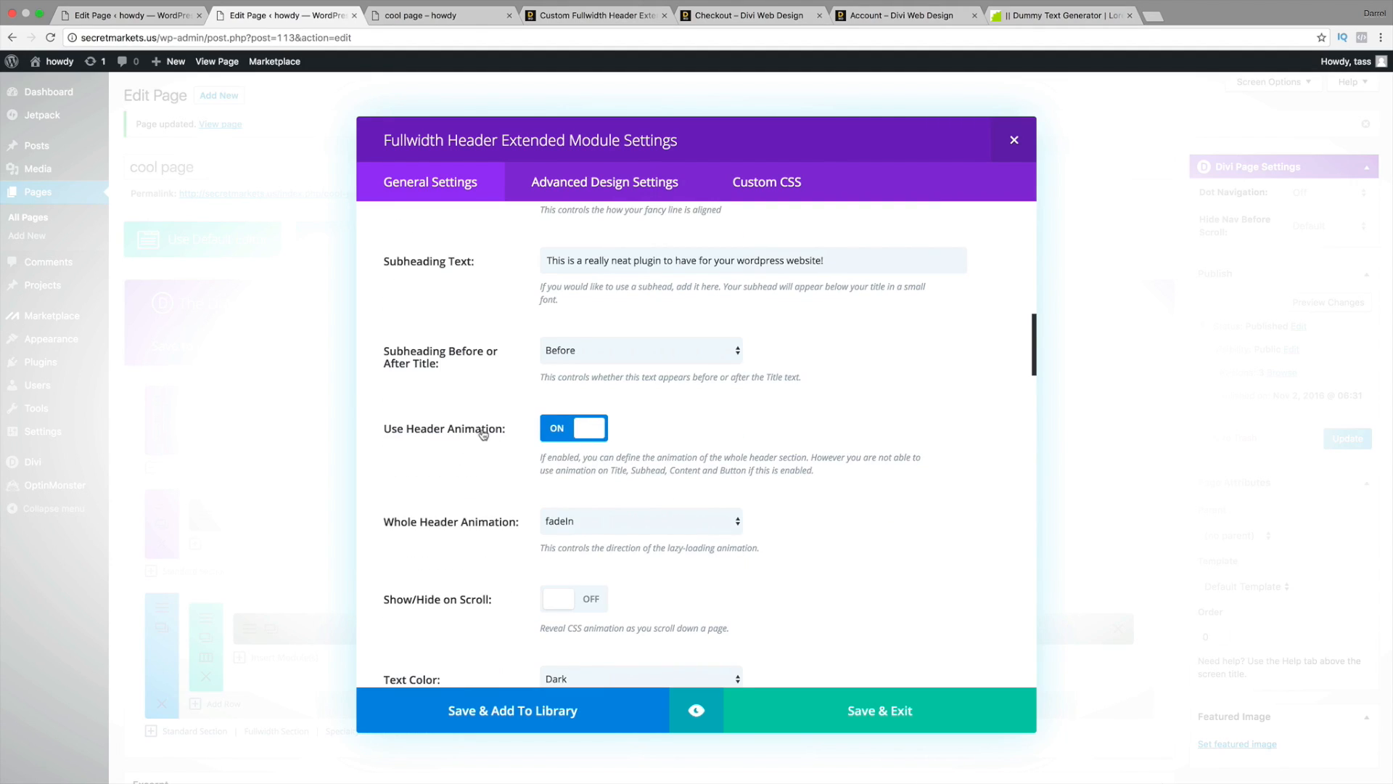
{"action": "scroll", "coordinate": [479, 439], "scroll_direction": "up", "scroll_amount": 15}
{"action": "scroll", "coordinate": [483, 313], "scroll_direction": "down", "scroll_amount": 10}
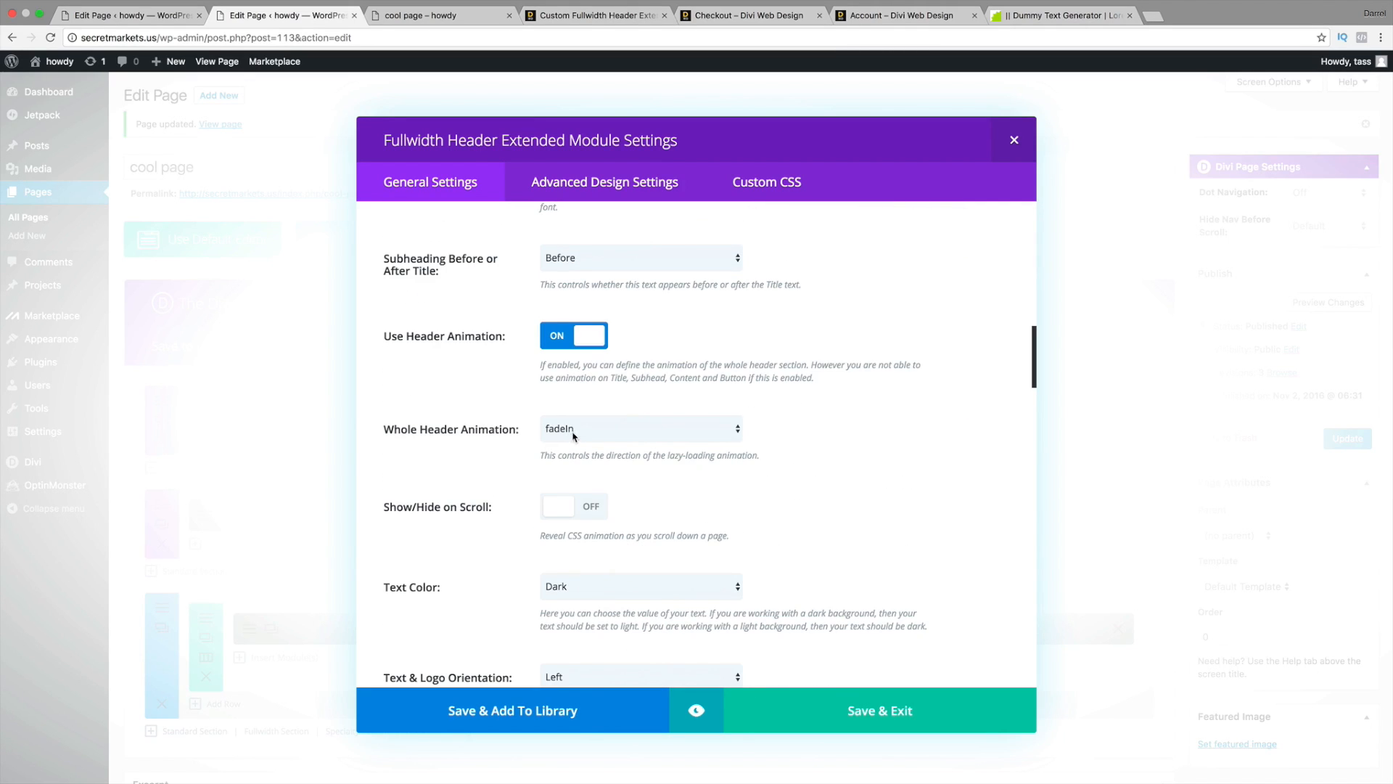
{"action": "left_click", "coordinate": [573, 436]}
{"action": "left_click", "coordinate": [602, 482]}
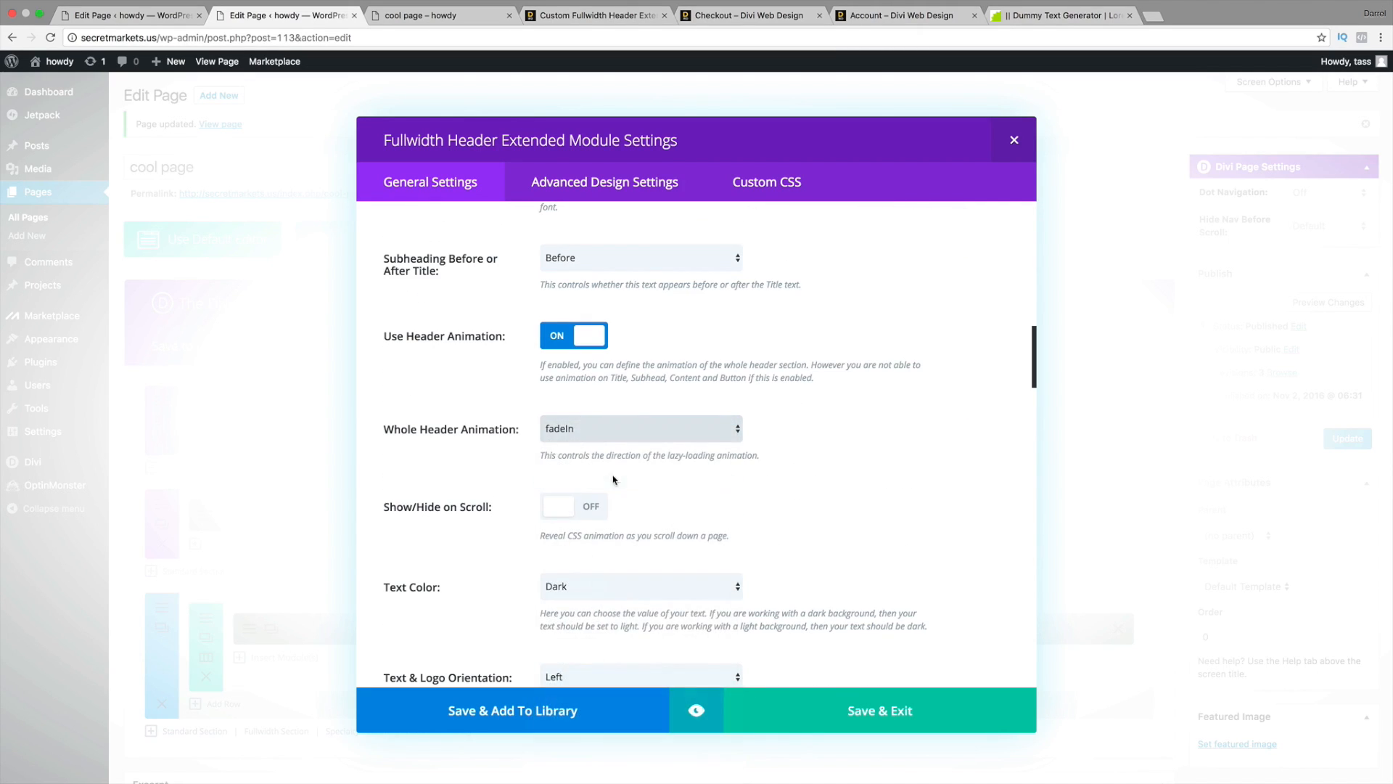
- Set the text and logo orientation to Center, the text color to Light, and make the header fullscreen
{"action": "scroll", "coordinate": [613, 479], "scroll_direction": "down", "scroll_amount": 3}
{"action": "left_click", "coordinate": [611, 592]}
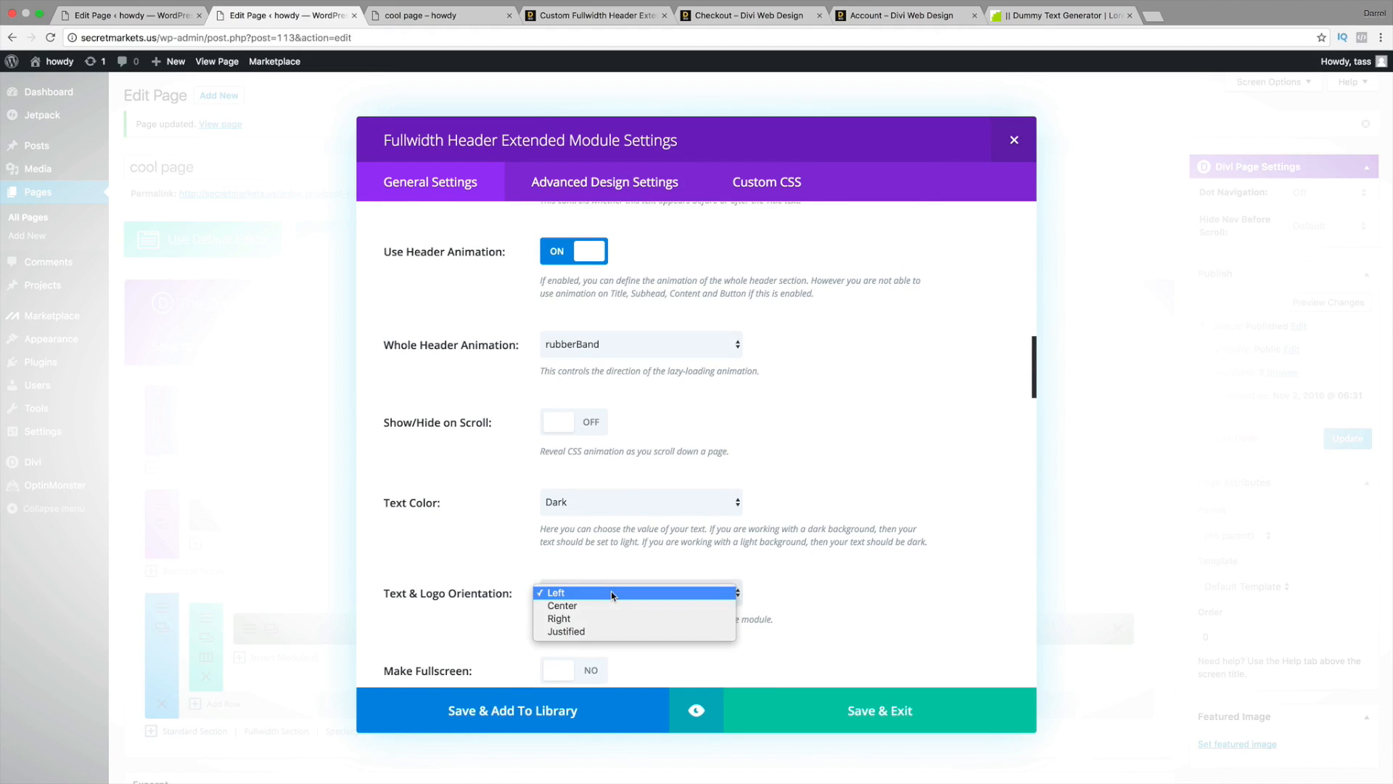
{"action": "left_click", "coordinate": [611, 605]}
{"action": "left_click", "coordinate": [613, 510]}
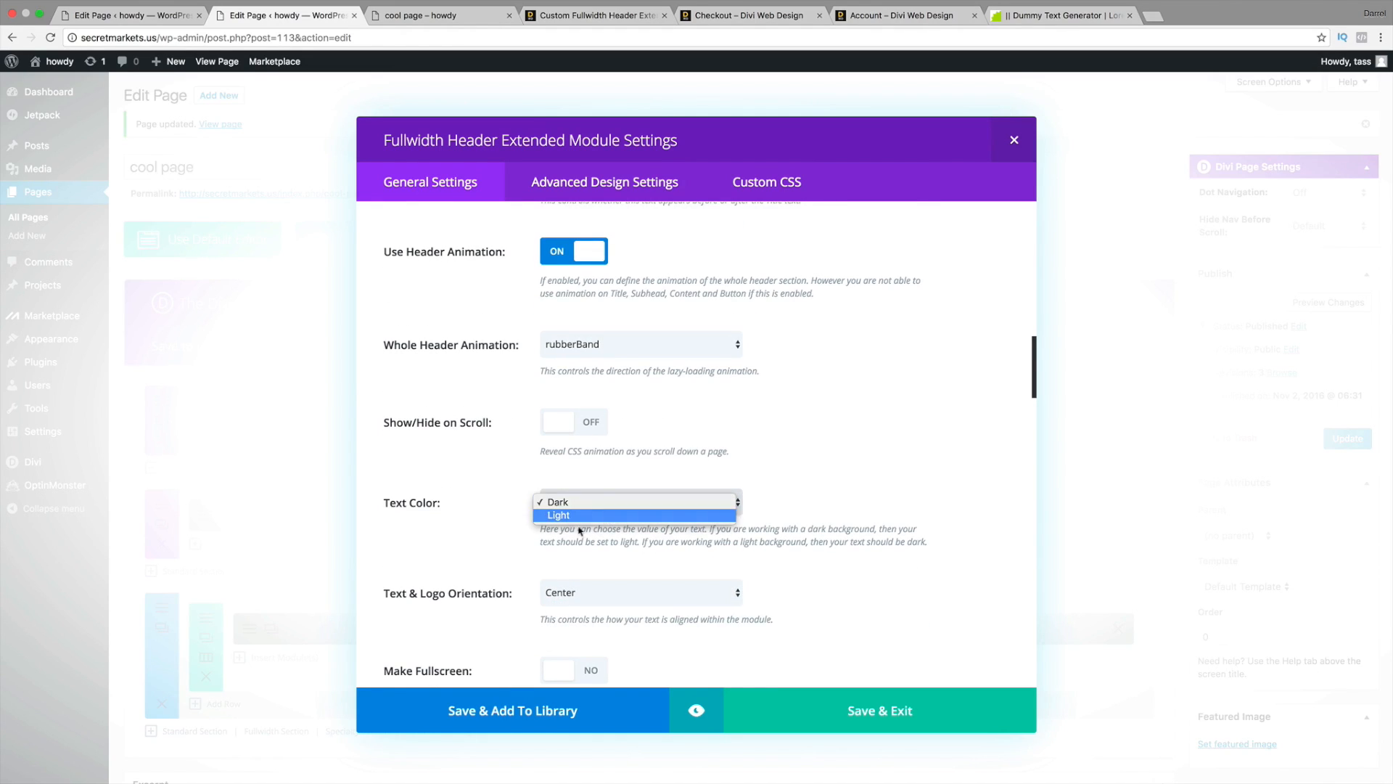
{"action": "left_click", "coordinate": [573, 514]}
{"action": "scroll", "coordinate": [487, 571], "scroll_direction": "down", "scroll_amount": 5}
{"action": "left_click", "coordinate": [576, 503]}
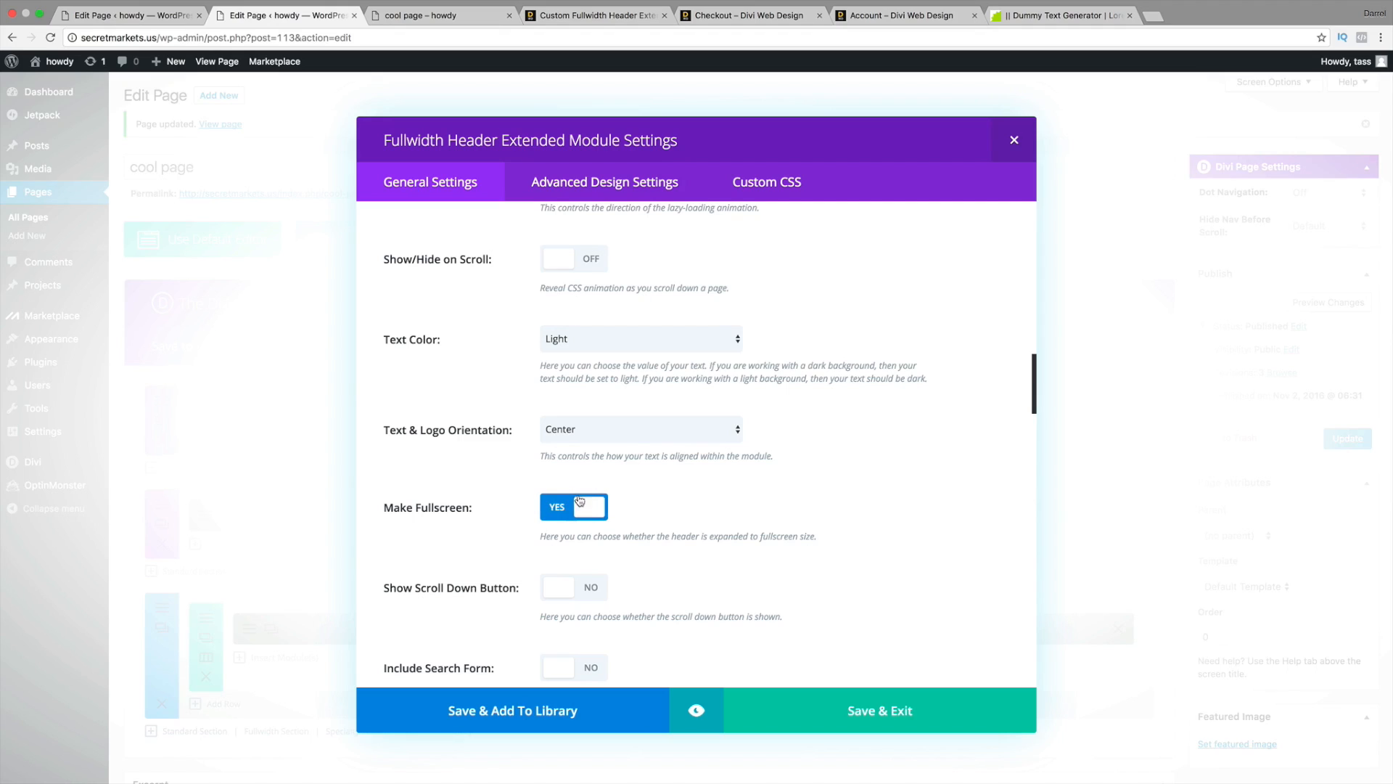
- Select the dark starry mountain photo from the media library for the header's background image
{"action": "scroll", "coordinate": [613, 512], "scroll_direction": "down", "scroll_amount": 3}
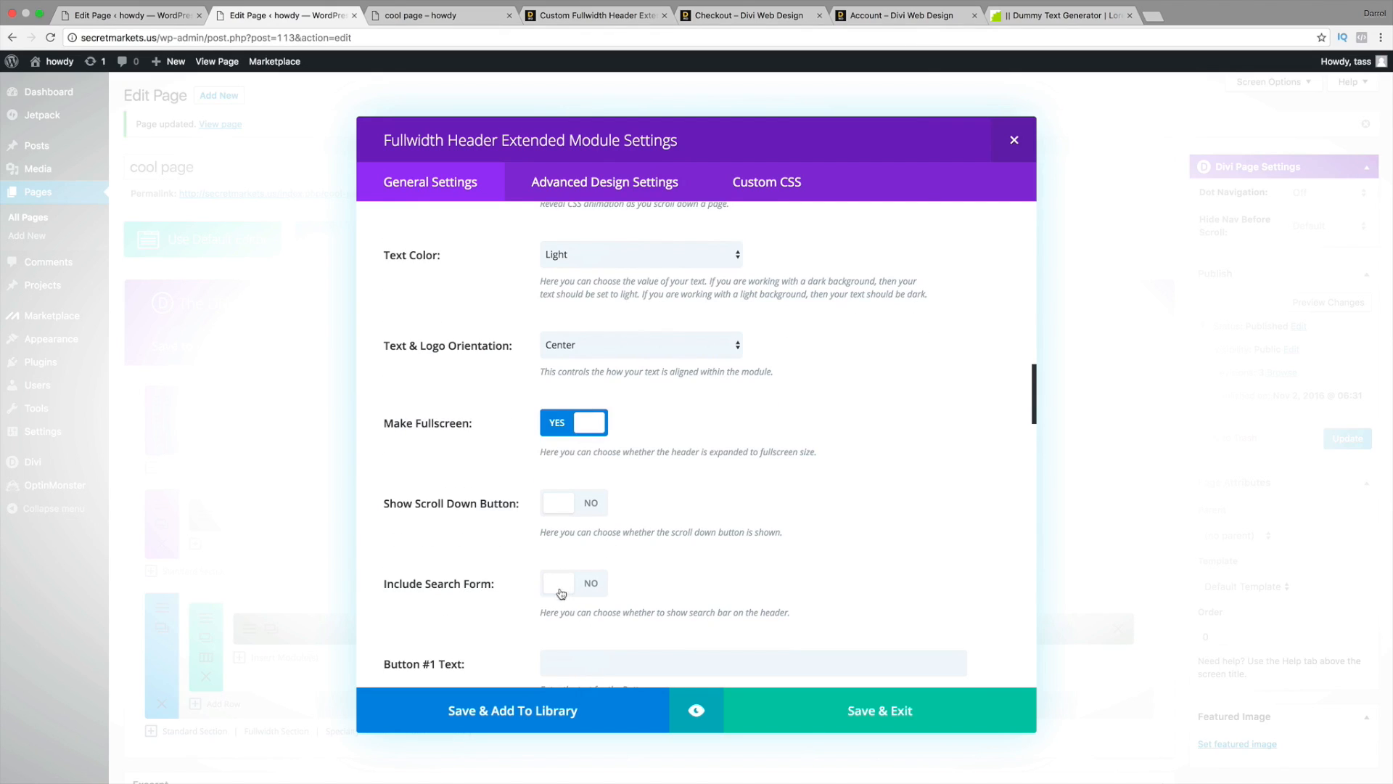
{"action": "scroll", "coordinate": [585, 589], "scroll_direction": "down", "scroll_amount": 2}
{"action": "scroll", "coordinate": [585, 588], "scroll_direction": "down", "scroll_amount": 4}
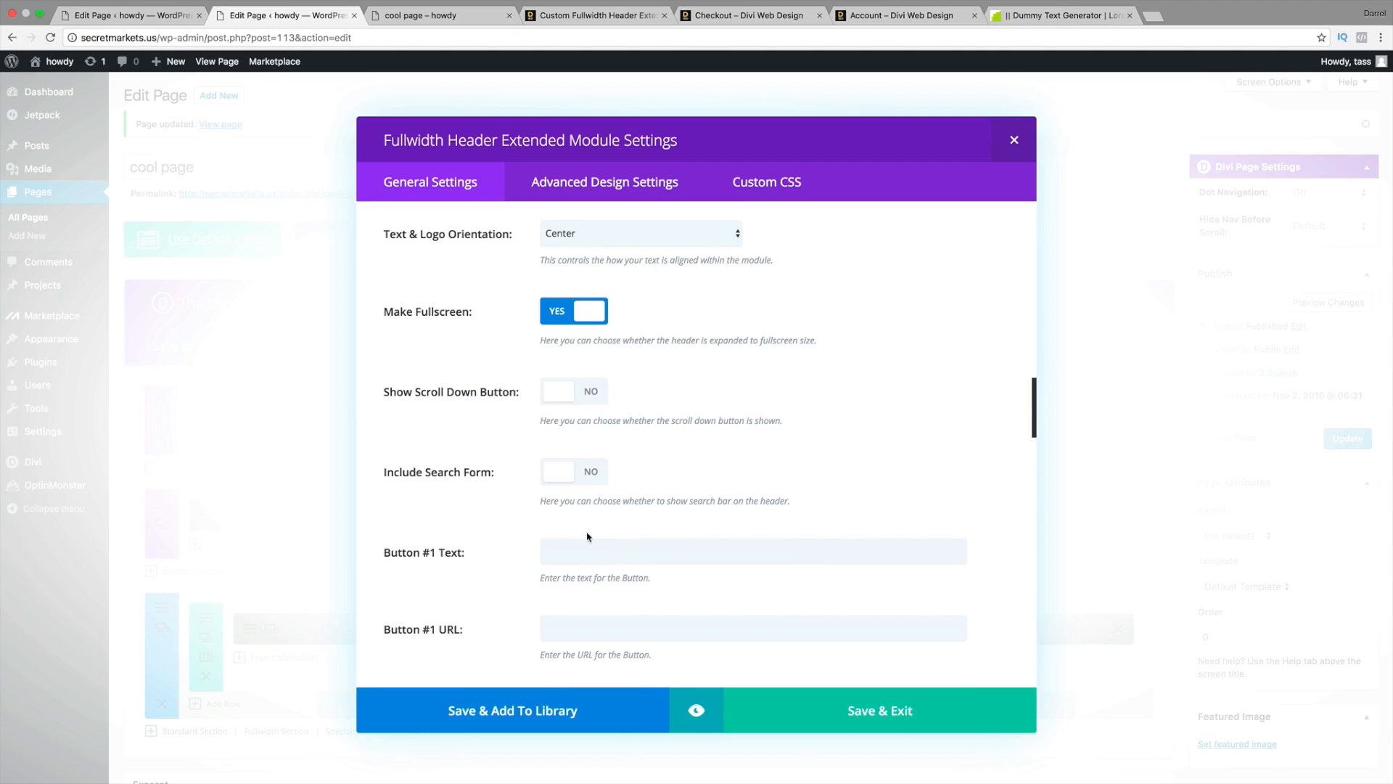
{"action": "scroll", "coordinate": [623, 512], "scroll_direction": "down", "scroll_amount": 5}
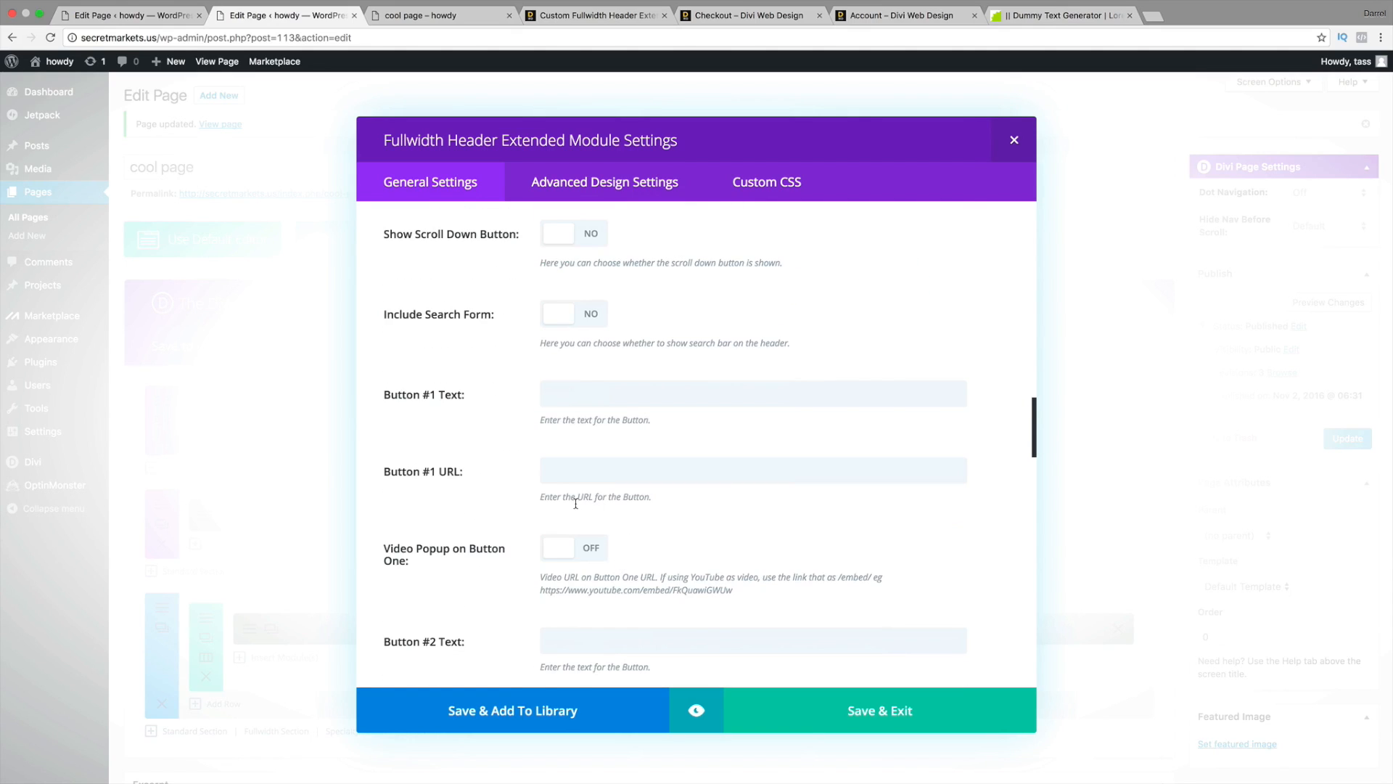
{"action": "scroll", "coordinate": [605, 523], "scroll_direction": "down", "scroll_amount": 8}
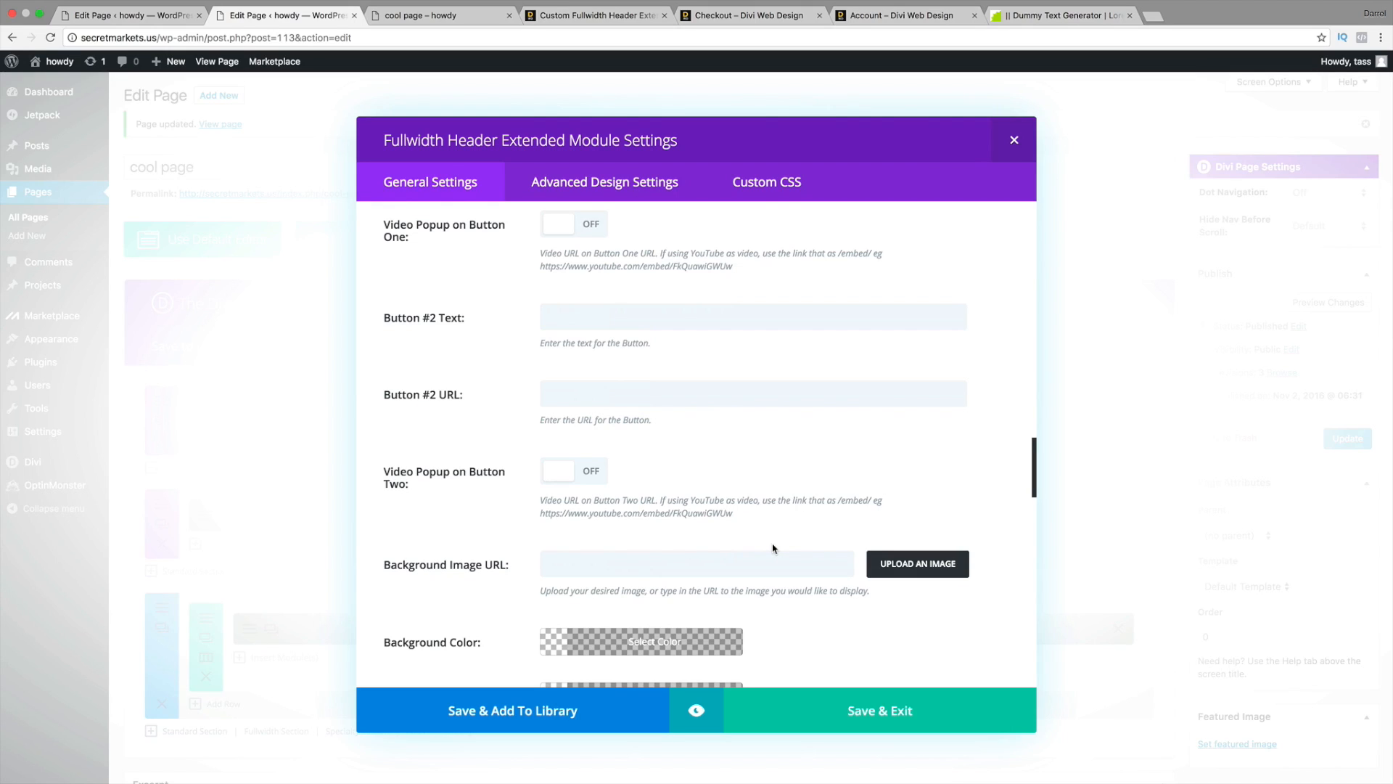
{"action": "left_click", "coordinate": [883, 569]}
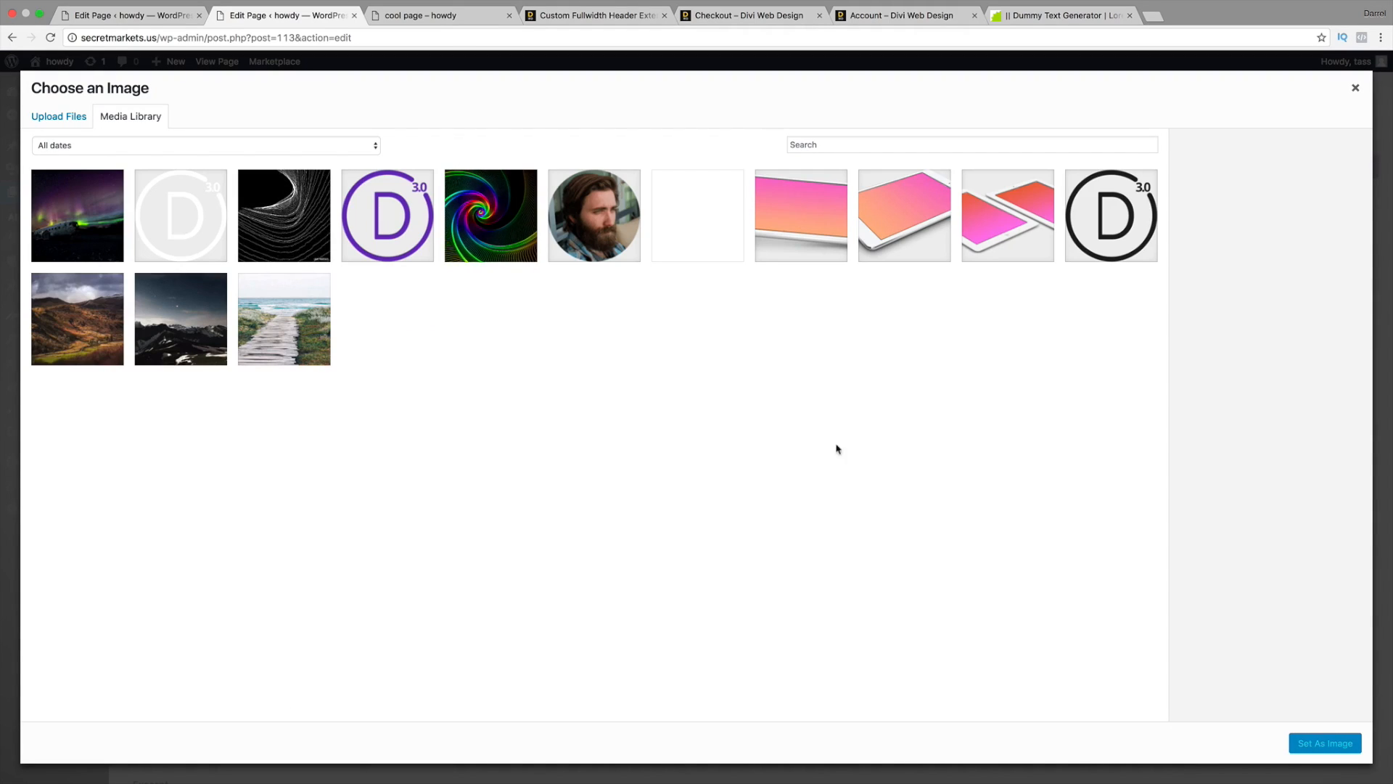
{"action": "left_click", "coordinate": [144, 323]}
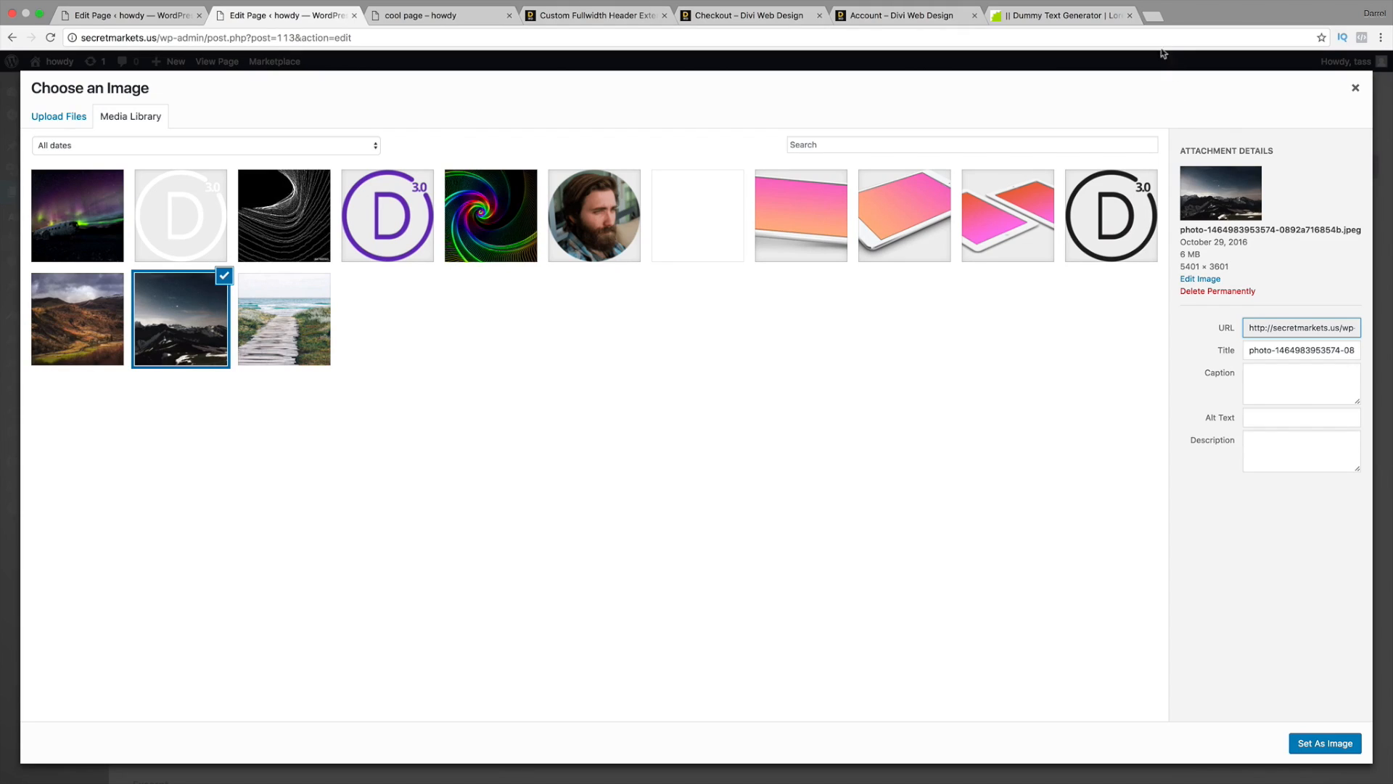
- Search Google for giphy in a new browser tab and open the GIPHY website
{"action": "left_click", "coordinate": [1154, 17]}
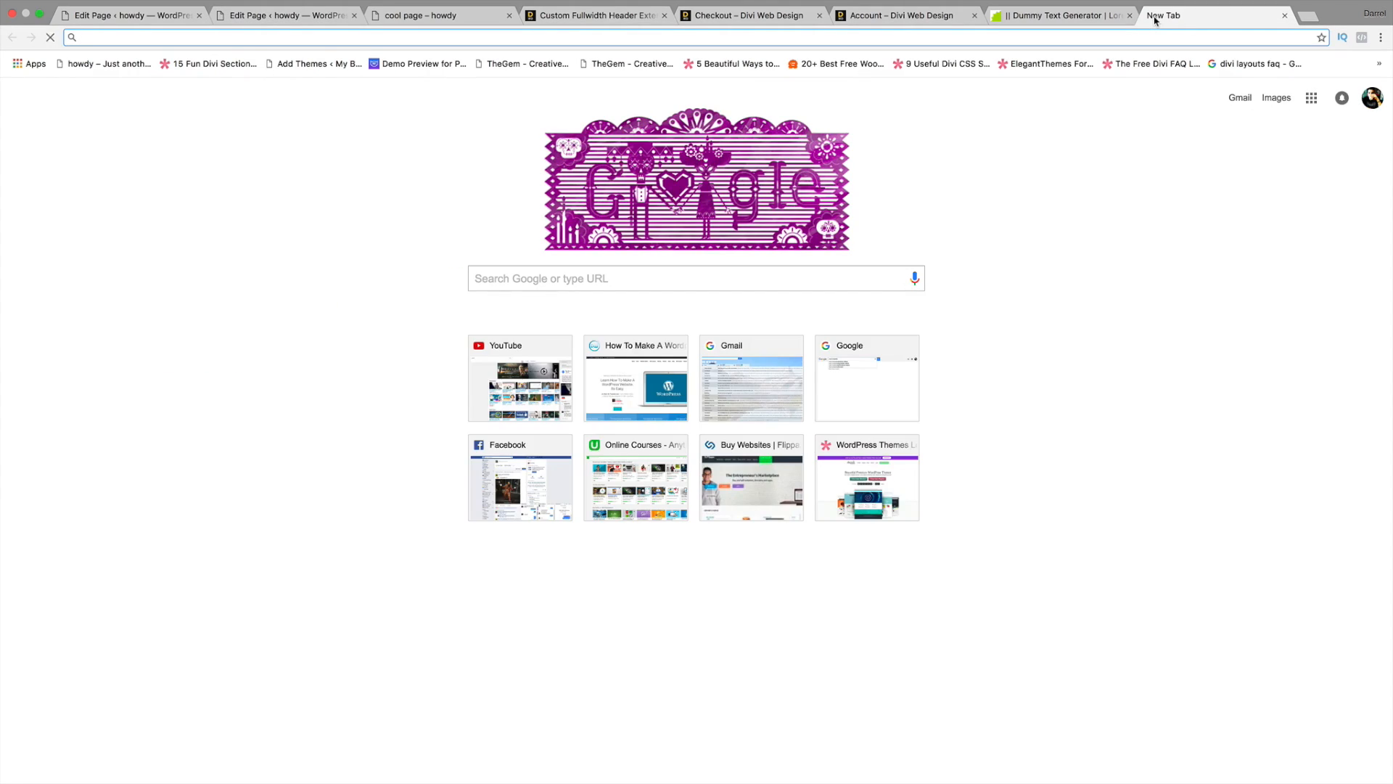
{"action": "type", "text": "hgih"}
{"action": "key", "text": "BackSpace"}
{"action": "key", "text": "BackSpace"}
{"action": "key", "text": "BackSpace"}
{"action": "key", "text": "BackSpace"}
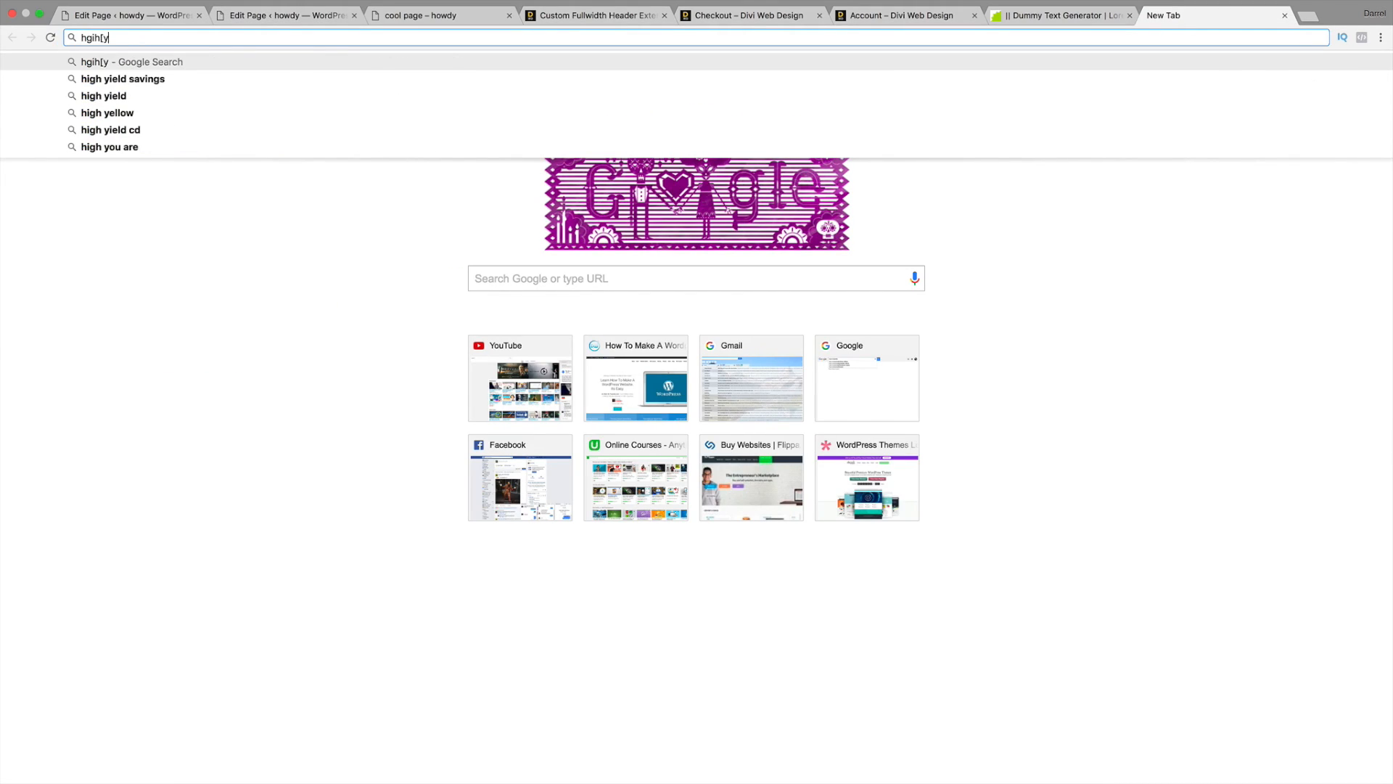
{"action": "type", "text": "gi[hy.c"}
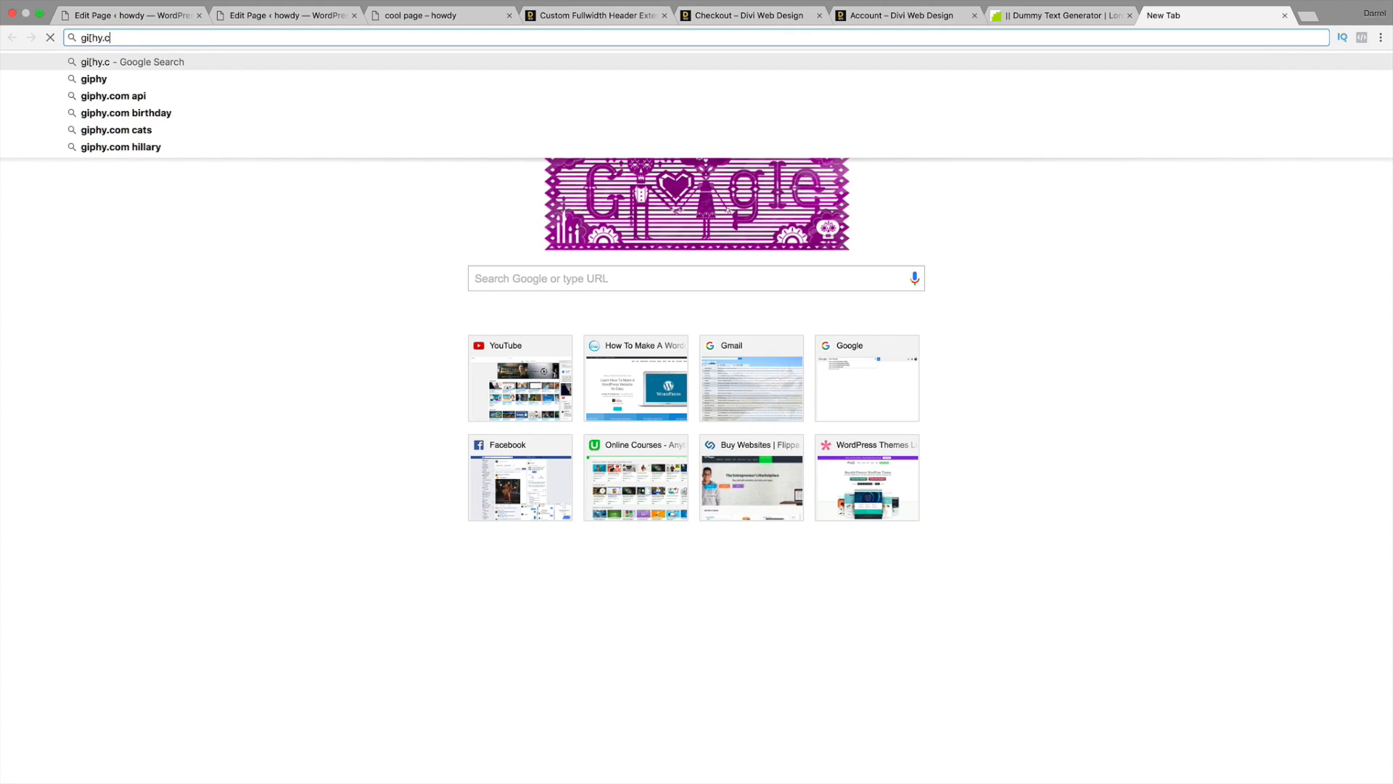
{"action": "key", "text": "Down"}
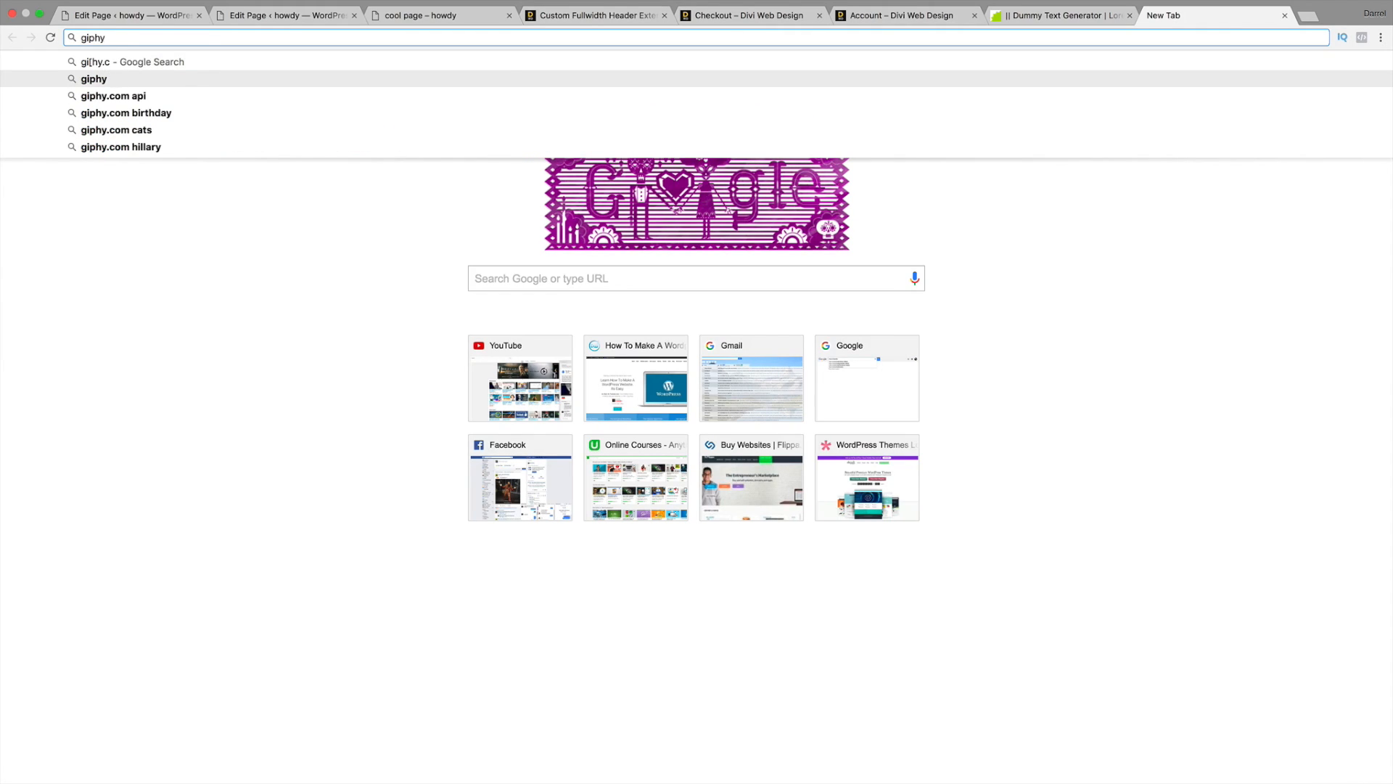
{"action": "key", "text": "Return"}
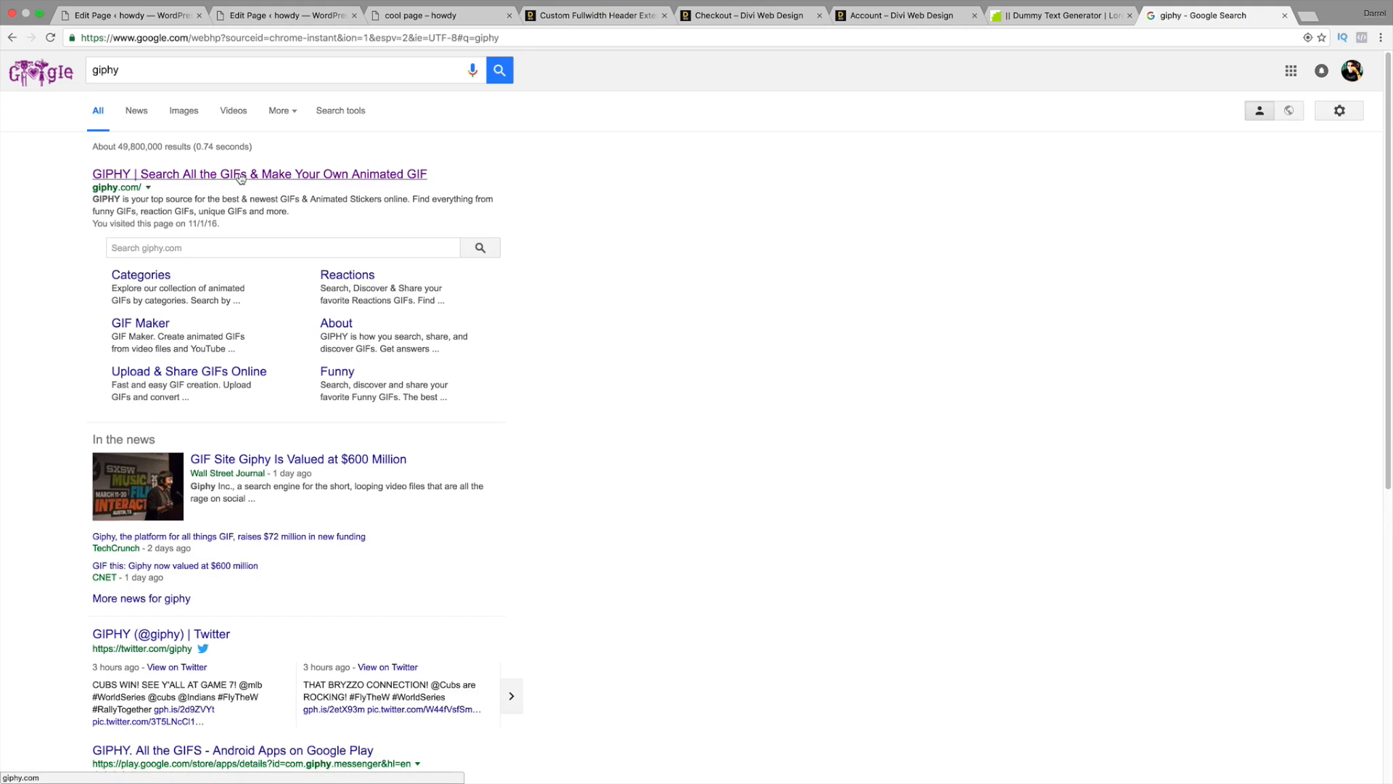
{"action": "left_click", "coordinate": [243, 183]}
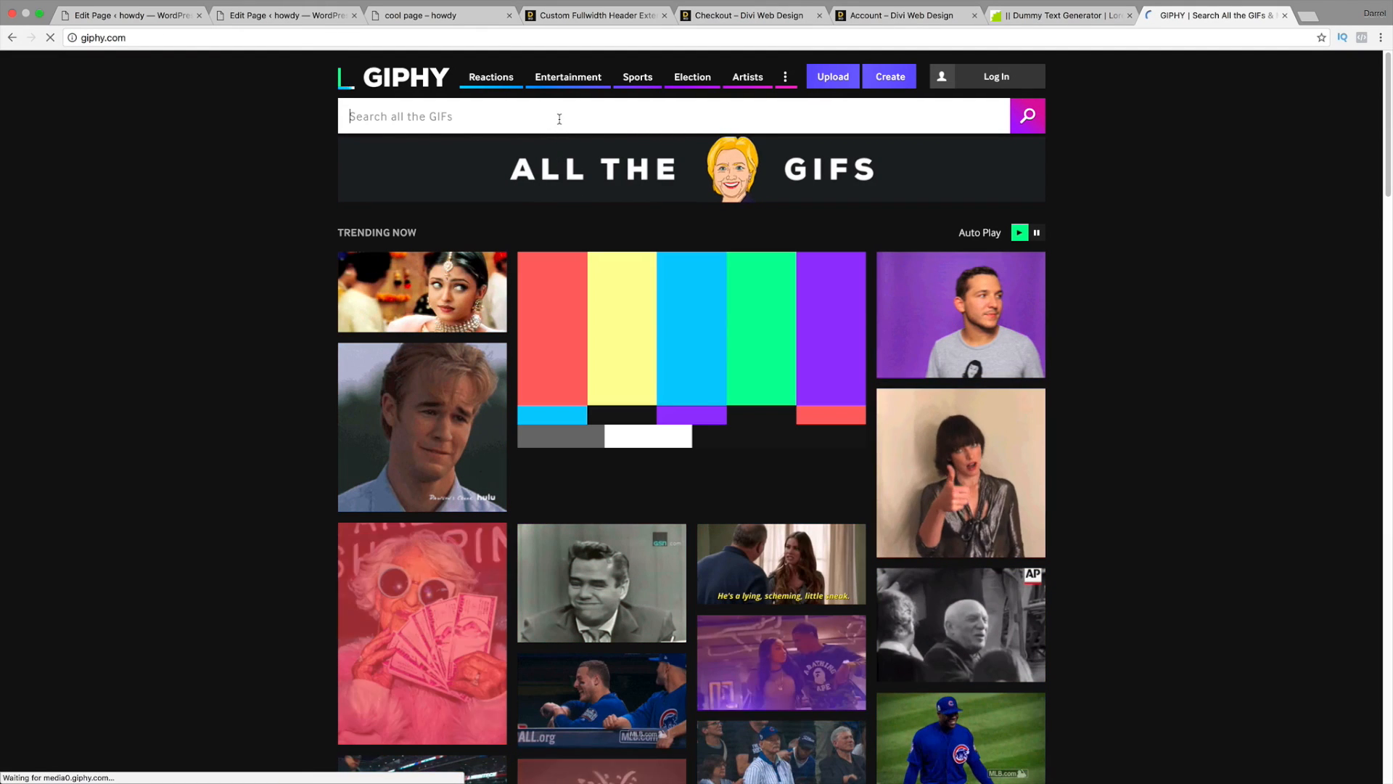
- Search GIPHY for "abstract" and browse the GIFs as possible animated backgrounds
{"action": "type", "text": "abstract"}
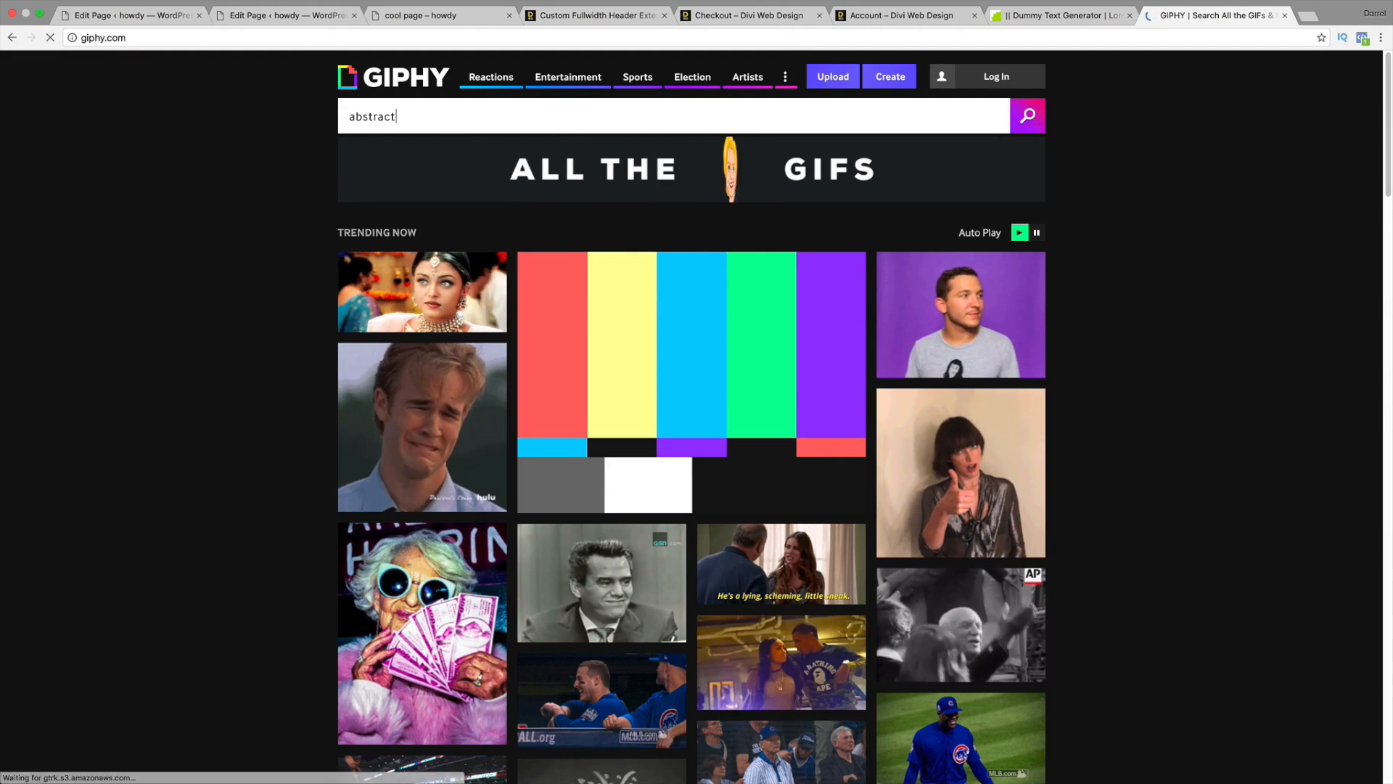
{"action": "left_click", "coordinate": [563, 176]}
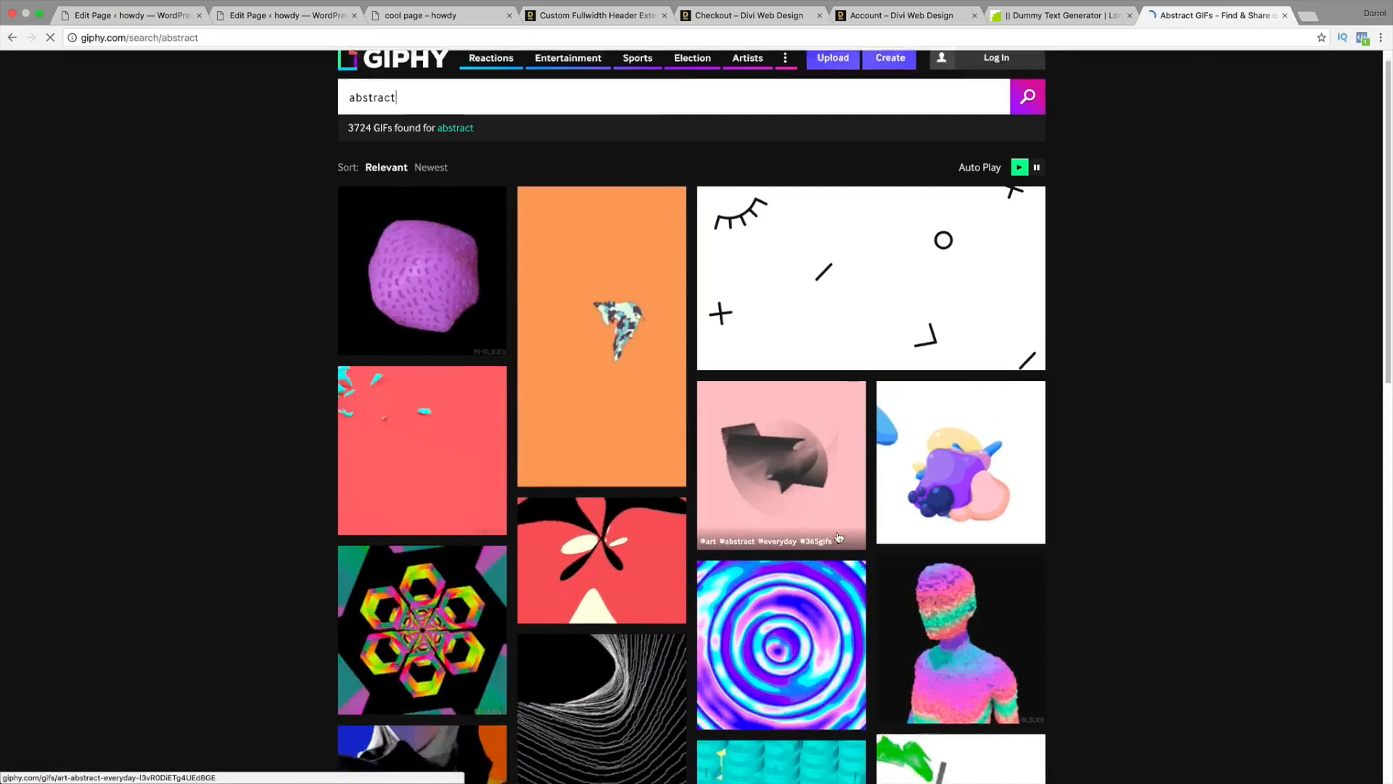
{"action": "scroll", "coordinate": [789, 458], "scroll_direction": "down", "scroll_amount": 3}
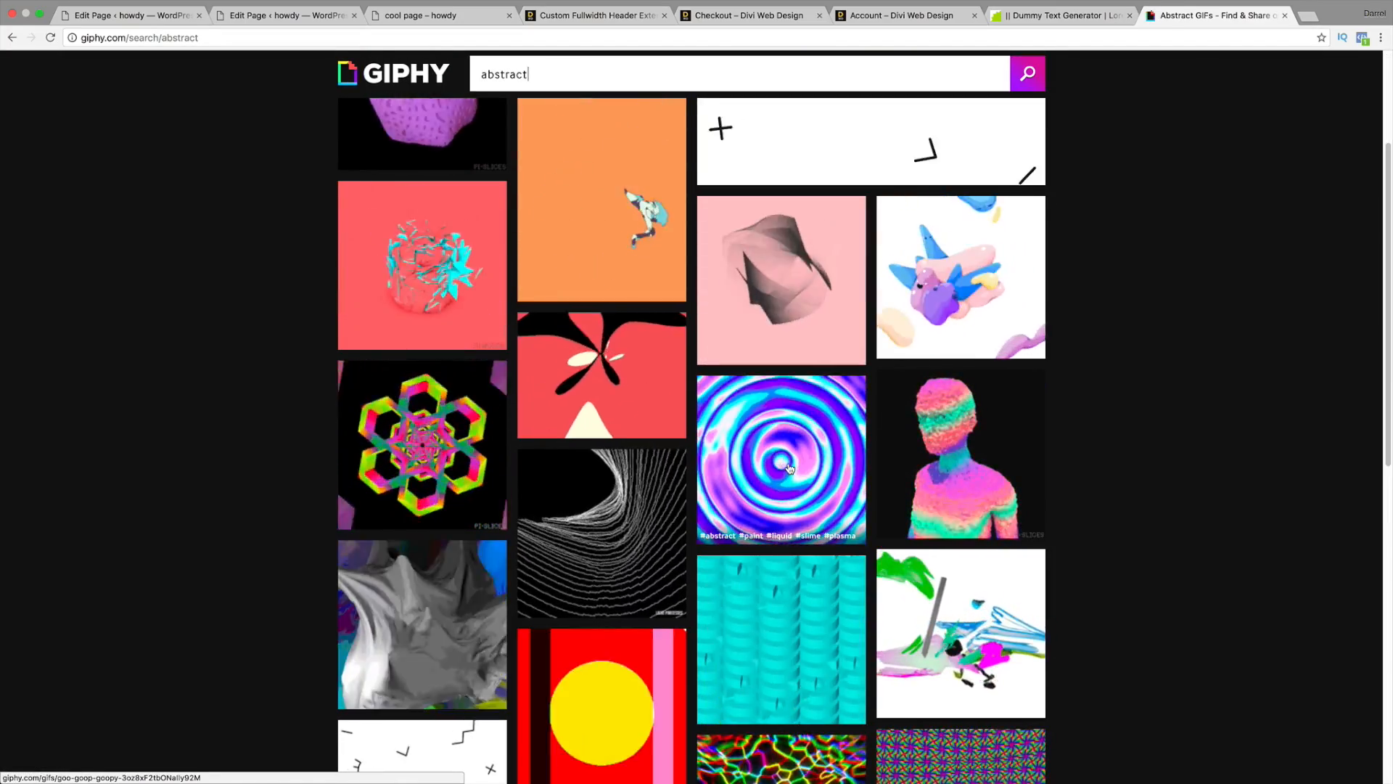
{"action": "scroll", "coordinate": [789, 459], "scroll_direction": "down", "scroll_amount": 3}
{"action": "scroll", "coordinate": [791, 477], "scroll_direction": "down", "scroll_amount": 1}
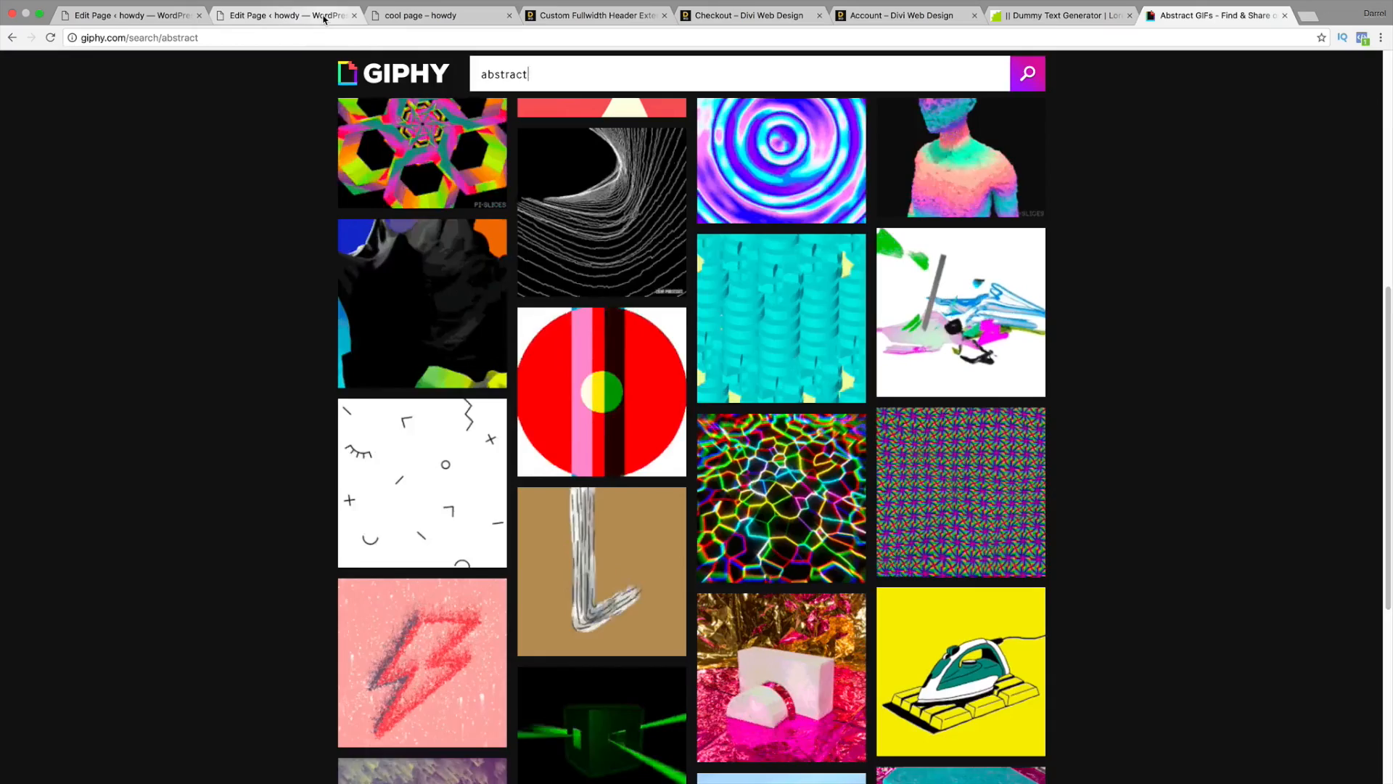
- Return to the page editor and set the selected mountain photo as the header's background image
{"action": "left_click", "coordinate": [323, 16]}
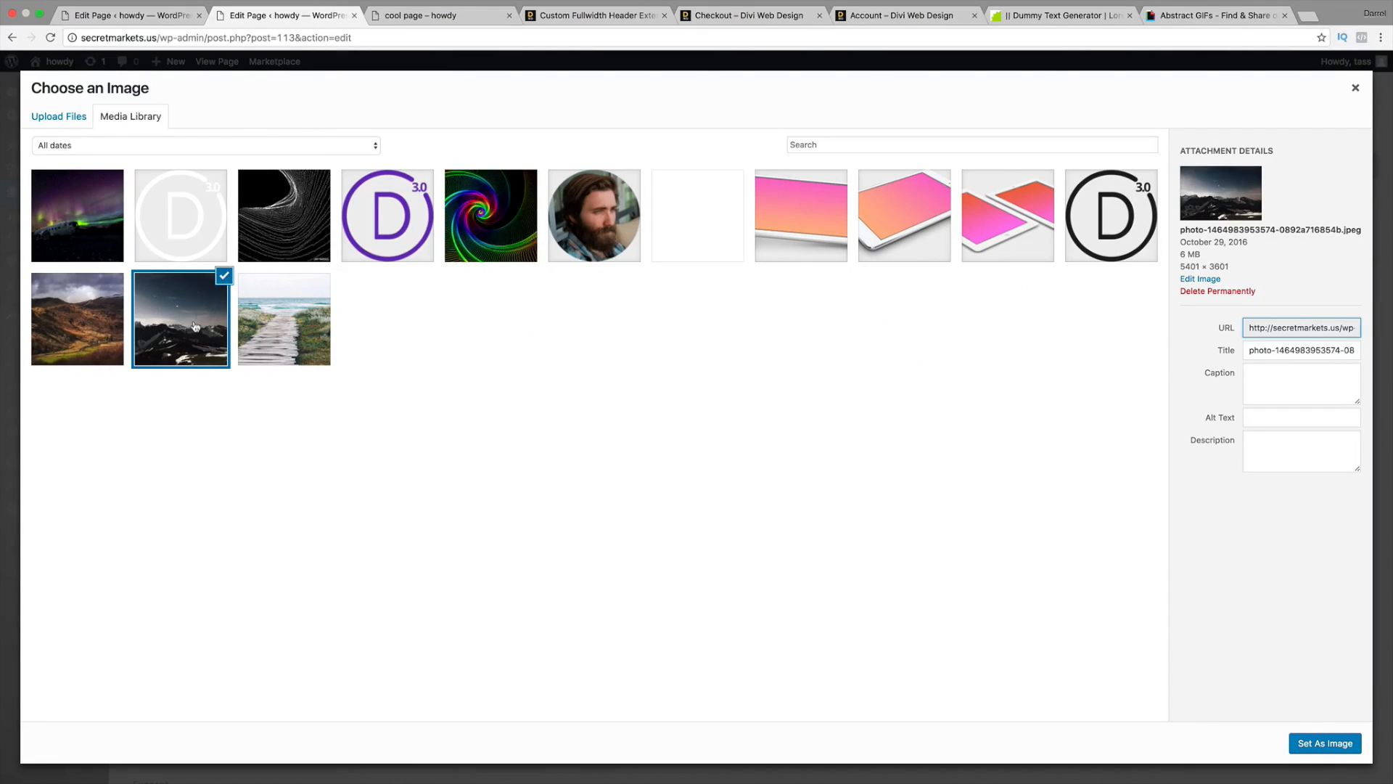
{"action": "left_click", "coordinate": [1325, 743]}
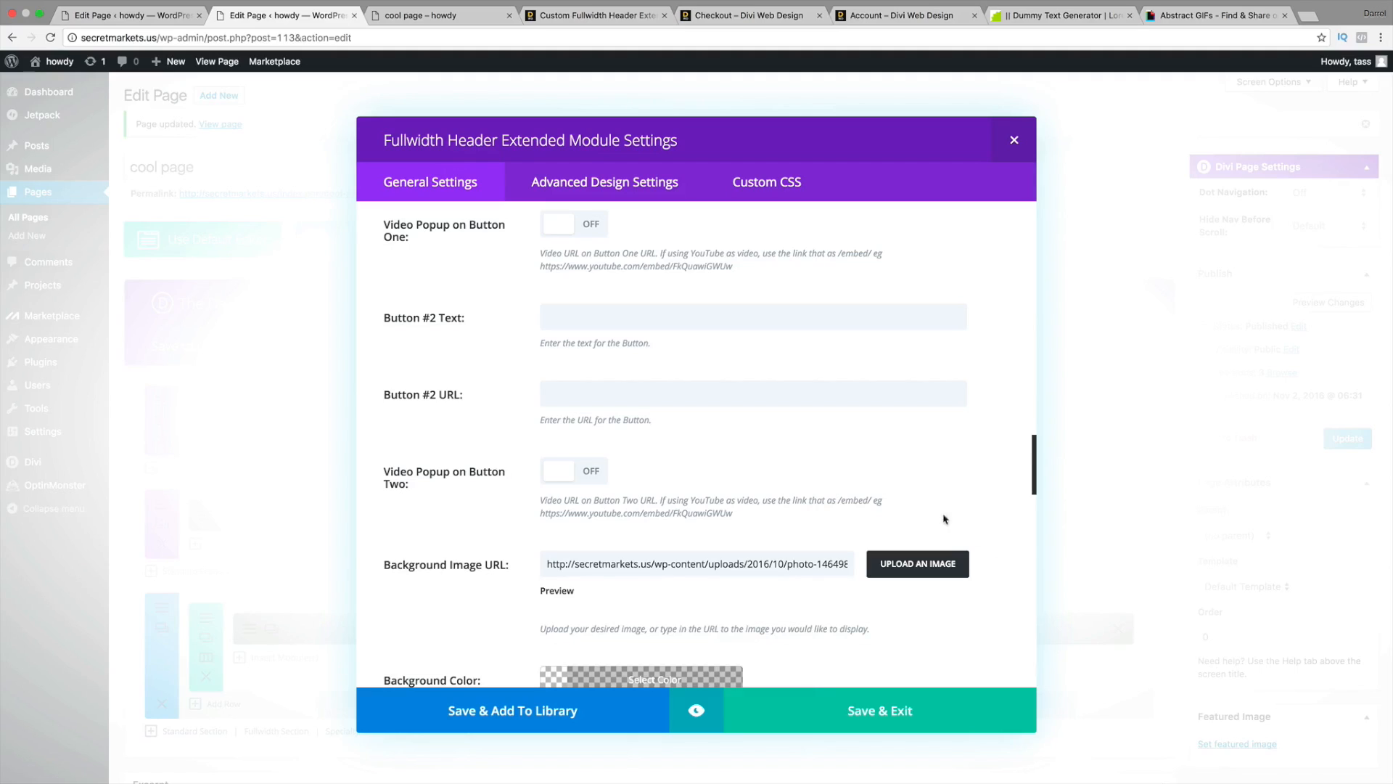
- Enable the particles effect on the header's background
{"action": "scroll", "coordinate": [667, 511], "scroll_direction": "down", "scroll_amount": 2}
{"action": "scroll", "coordinate": [666, 511], "scroll_direction": "down", "scroll_amount": 4}
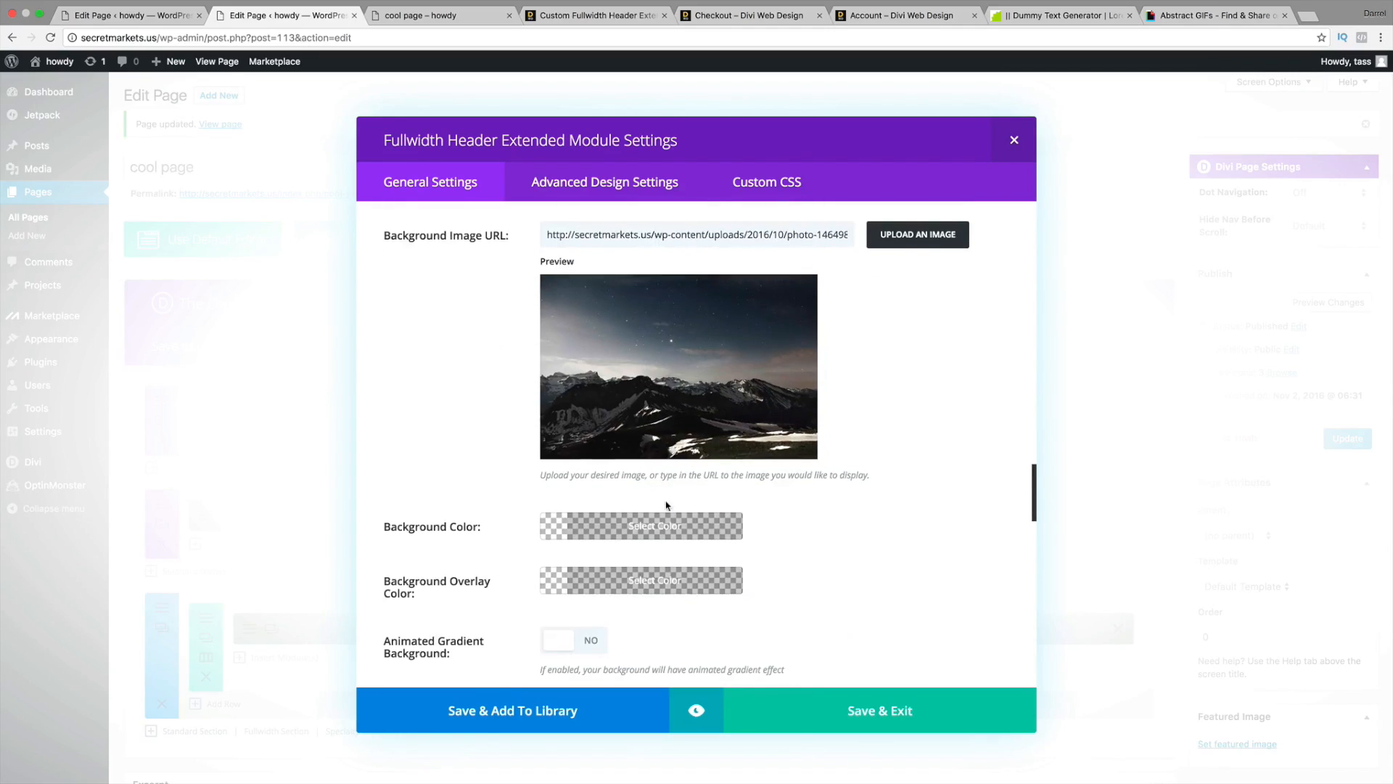
{"action": "scroll", "coordinate": [601, 490], "scroll_direction": "down", "scroll_amount": 5}
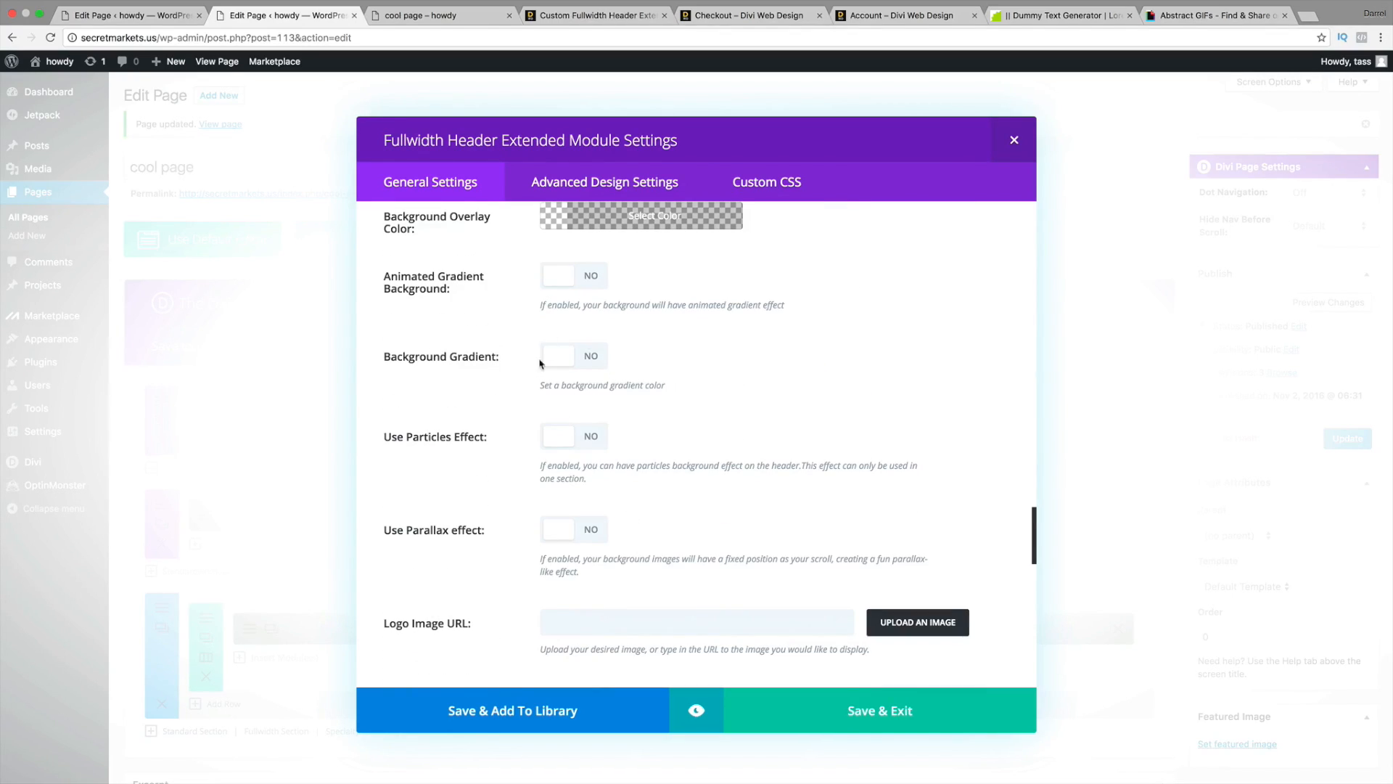
{"action": "left_click", "coordinate": [581, 441]}
{"action": "scroll", "coordinate": [704, 586], "scroll_direction": "down", "scroll_amount": 2}
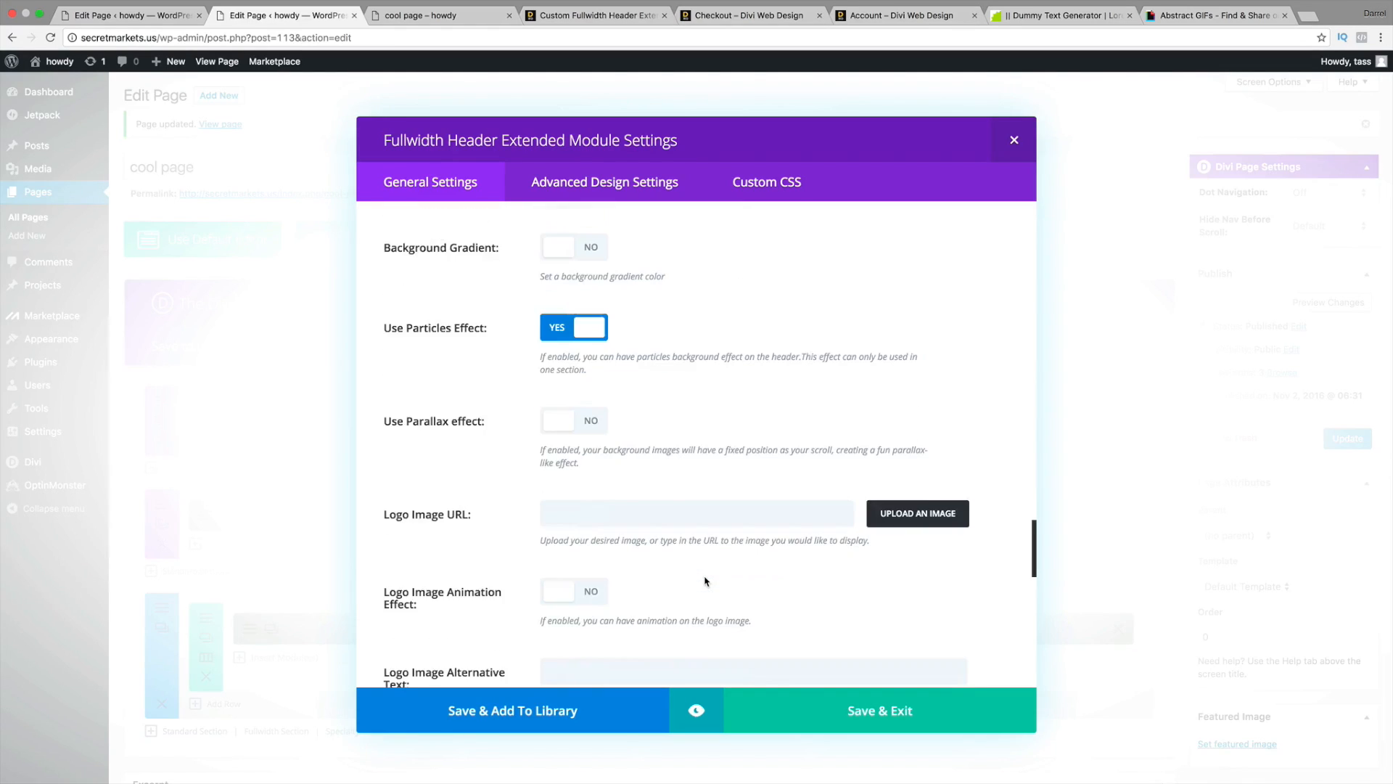
- Set the white Divi logo divi-1.png from the media library as the header's logo image
{"action": "scroll", "coordinate": [705, 582], "scroll_direction": "down", "scroll_amount": 1}
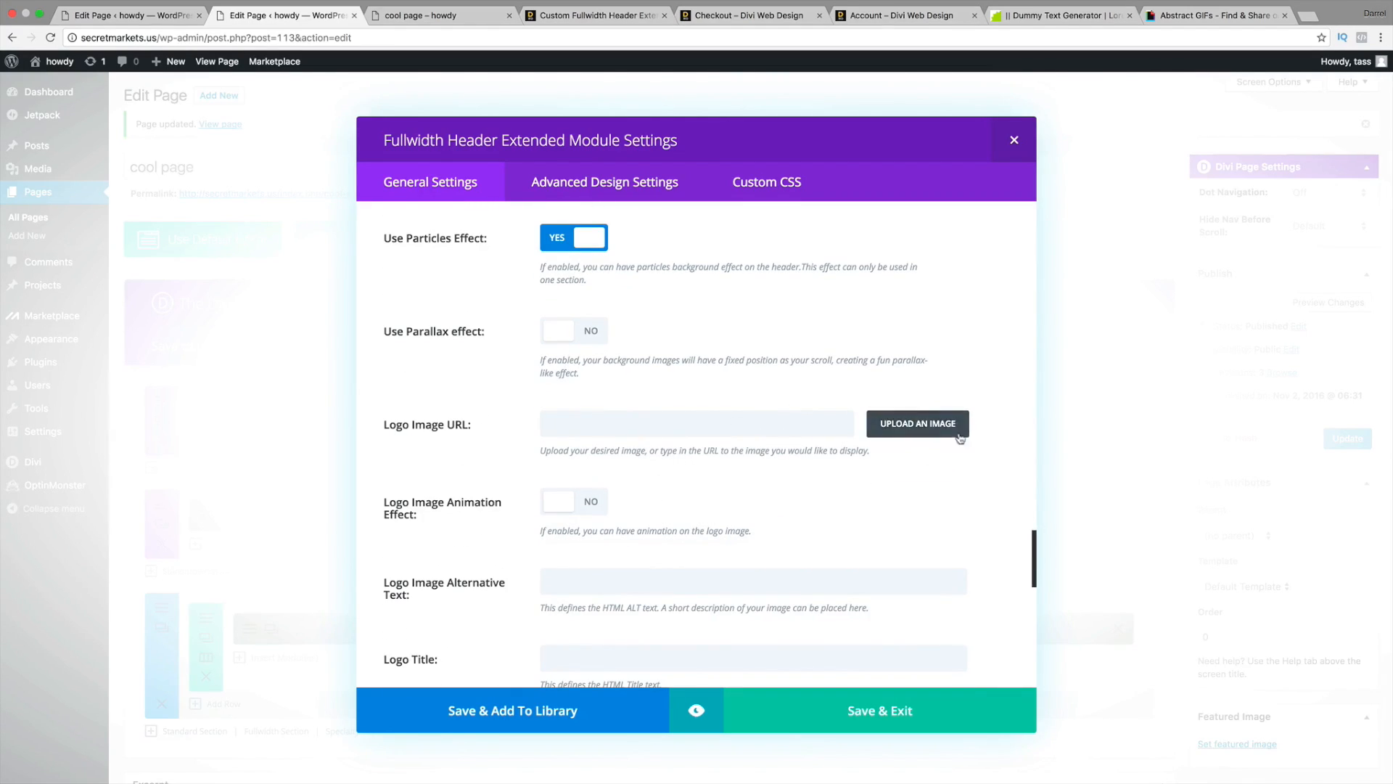
{"action": "left_click", "coordinate": [865, 432]}
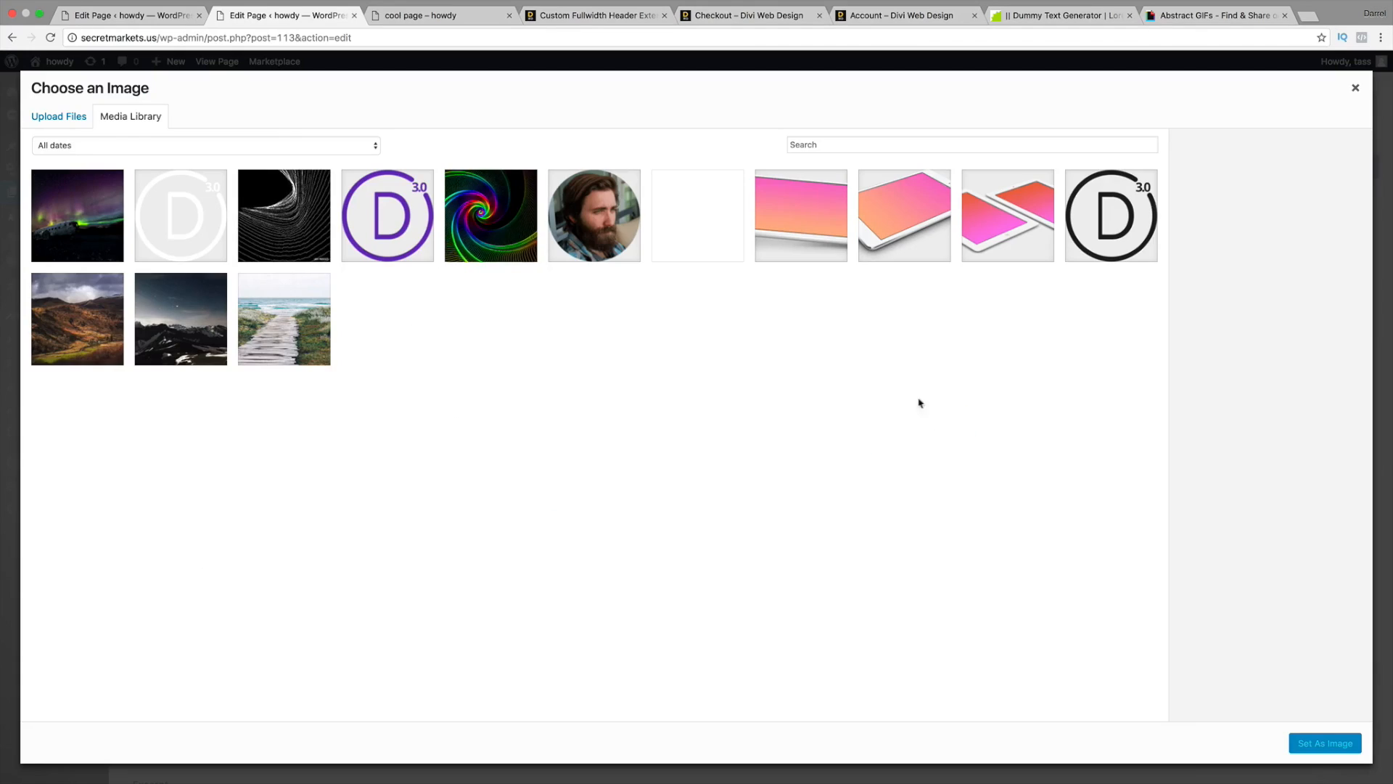
{"action": "left_click", "coordinate": [181, 215]}
{"action": "left_click", "coordinate": [1326, 743]}
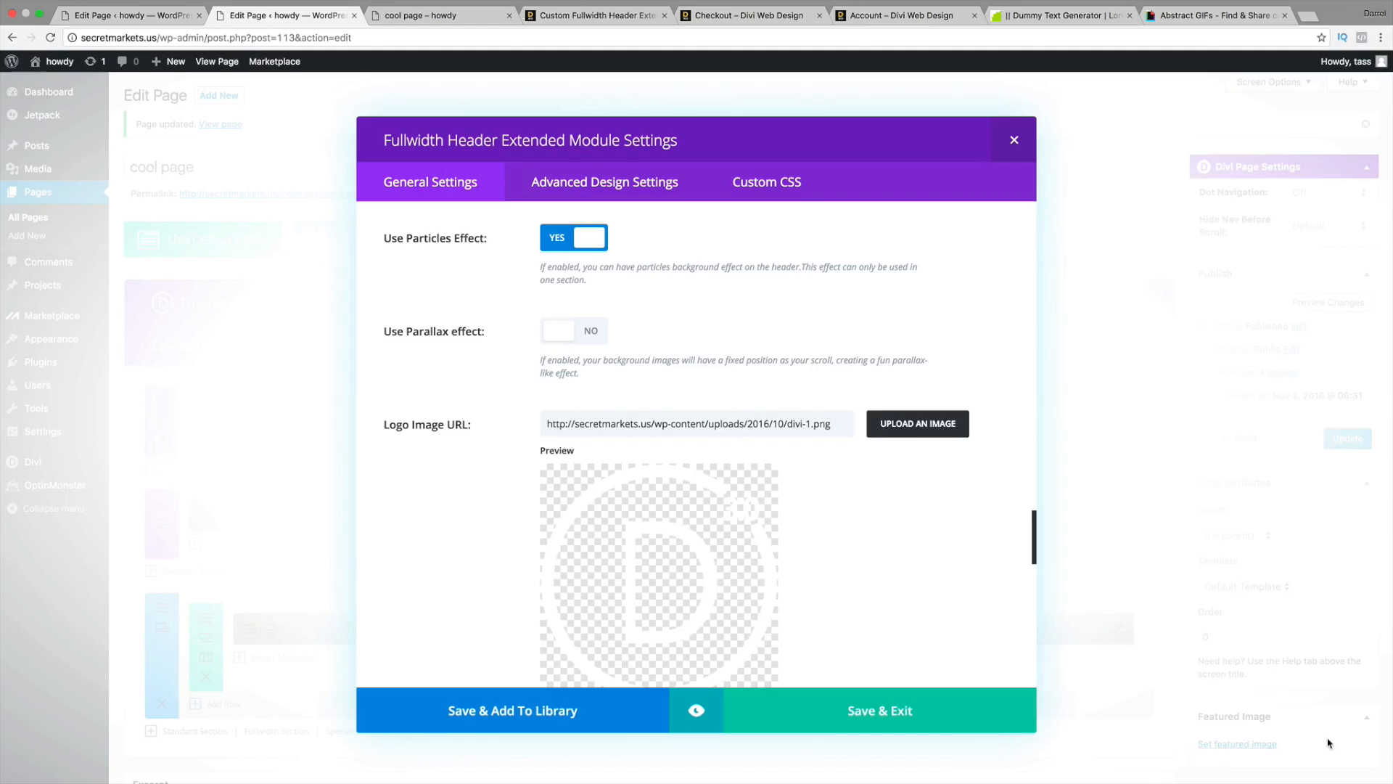
- Enable the logo image animation effect and set the logo animation to flip
{"action": "scroll", "coordinate": [845, 575], "scroll_direction": "down", "scroll_amount": 5}
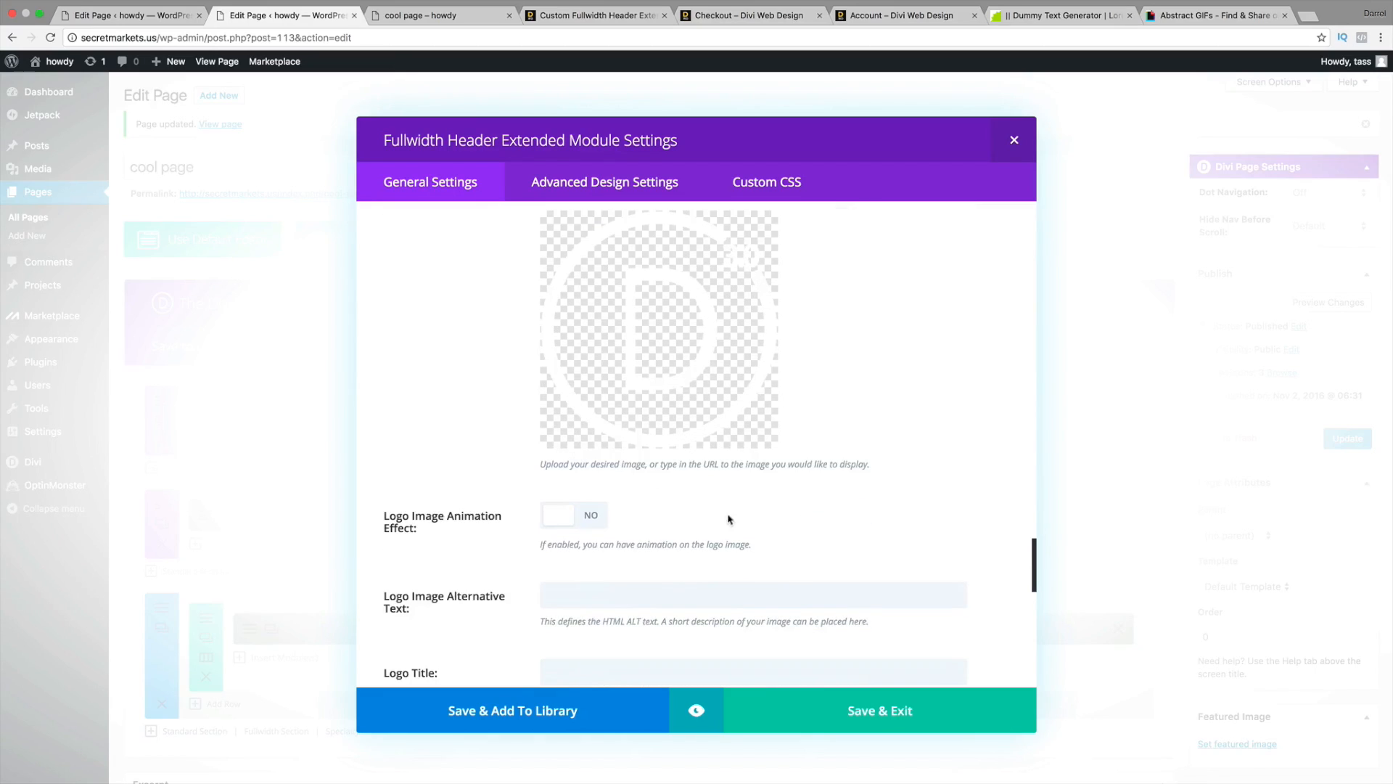
{"action": "left_click", "coordinate": [565, 522]}
{"action": "scroll", "coordinate": [565, 523], "scroll_direction": "down", "scroll_amount": 2}
{"action": "left_click", "coordinate": [638, 507]}
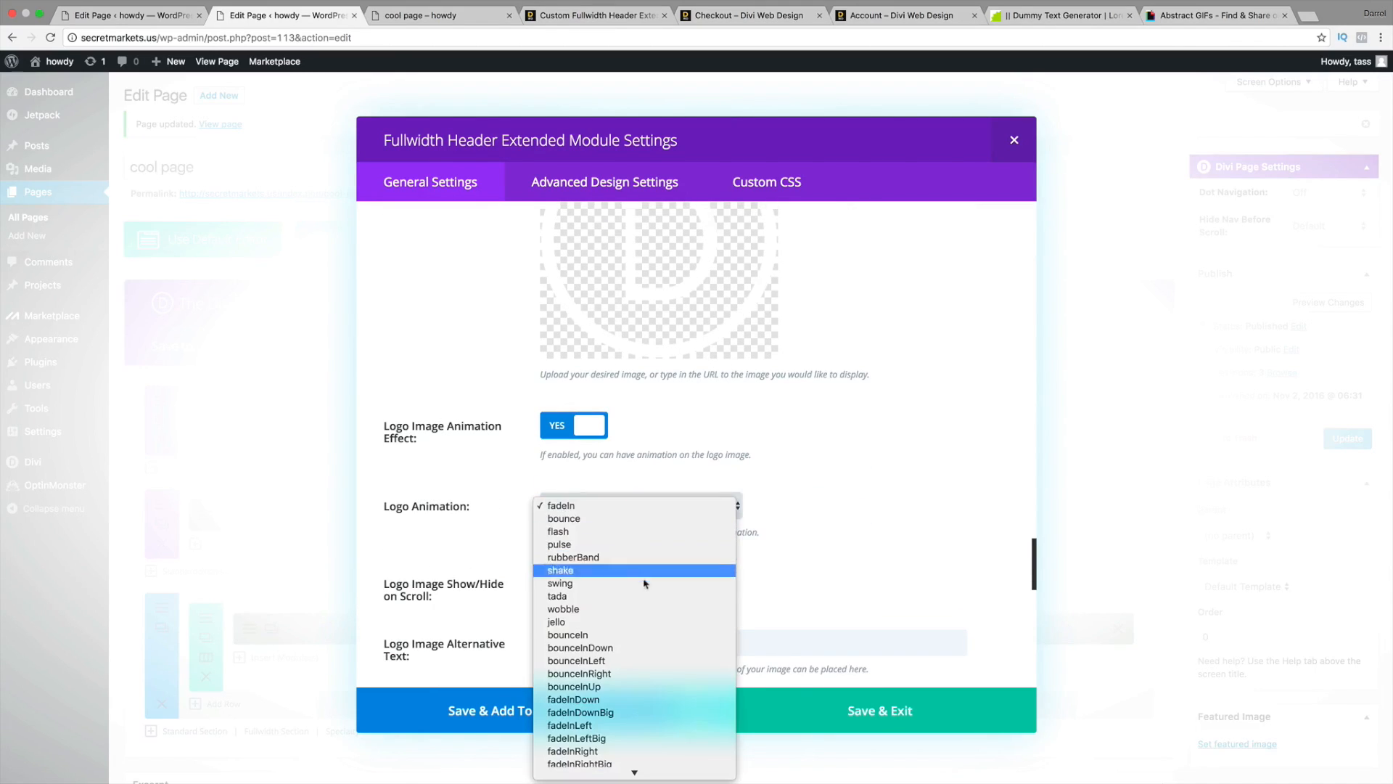
{"action": "left_click", "coordinate": [655, 669]}
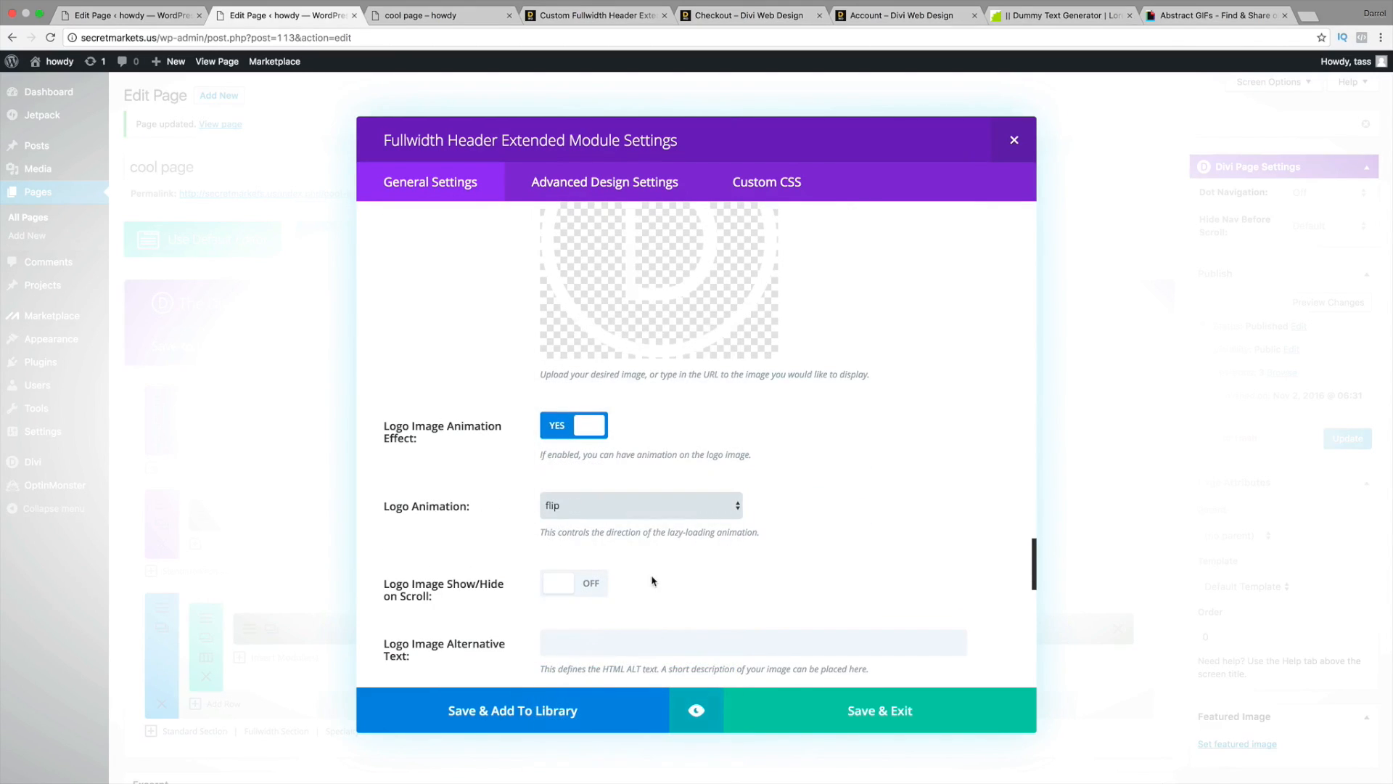
- Paste the copied Lorem ipsum paragraph into the header's content
{"action": "scroll", "coordinate": [651, 576], "scroll_direction": "down", "scroll_amount": 3}
{"action": "scroll", "coordinate": [650, 575], "scroll_direction": "down", "scroll_amount": 4}
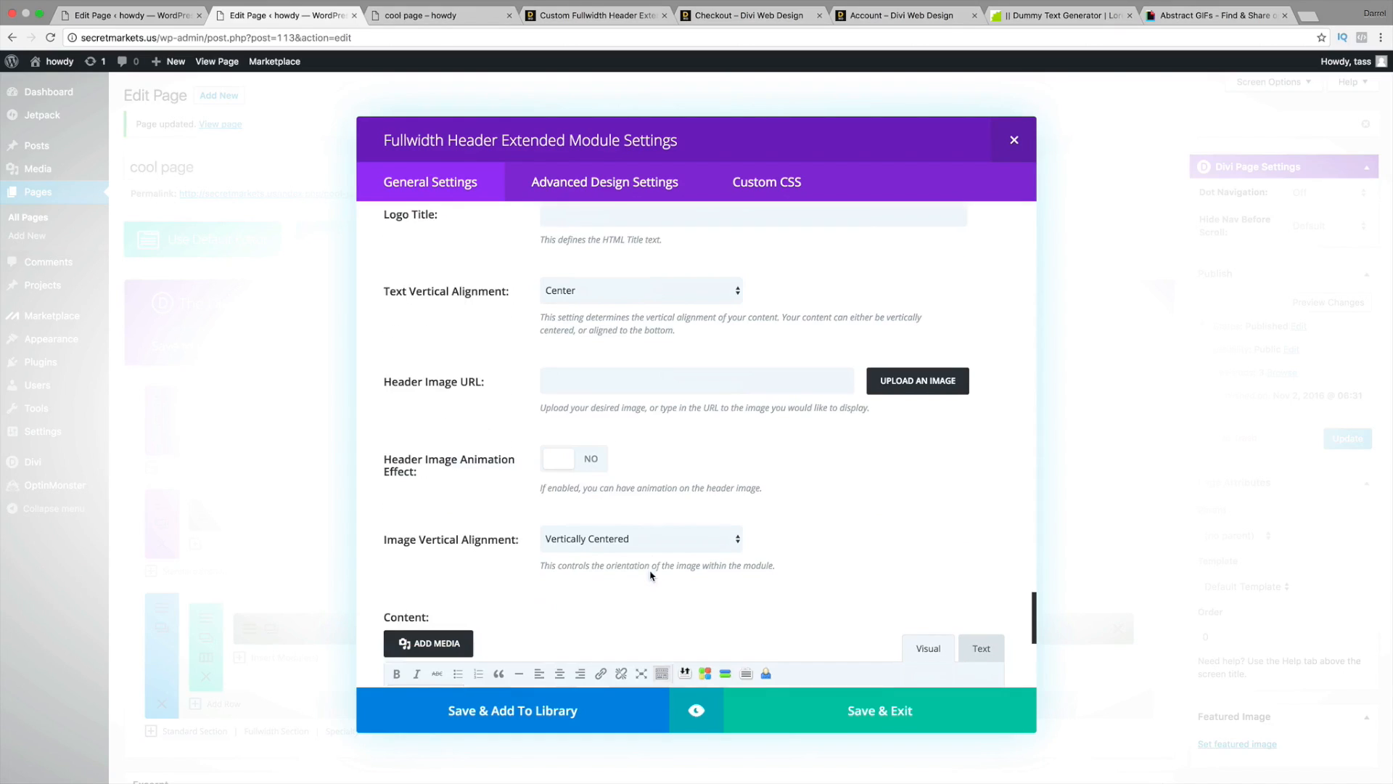
{"action": "scroll", "coordinate": [650, 571], "scroll_direction": "down", "scroll_amount": 2}
{"action": "right_click", "coordinate": [497, 584]}
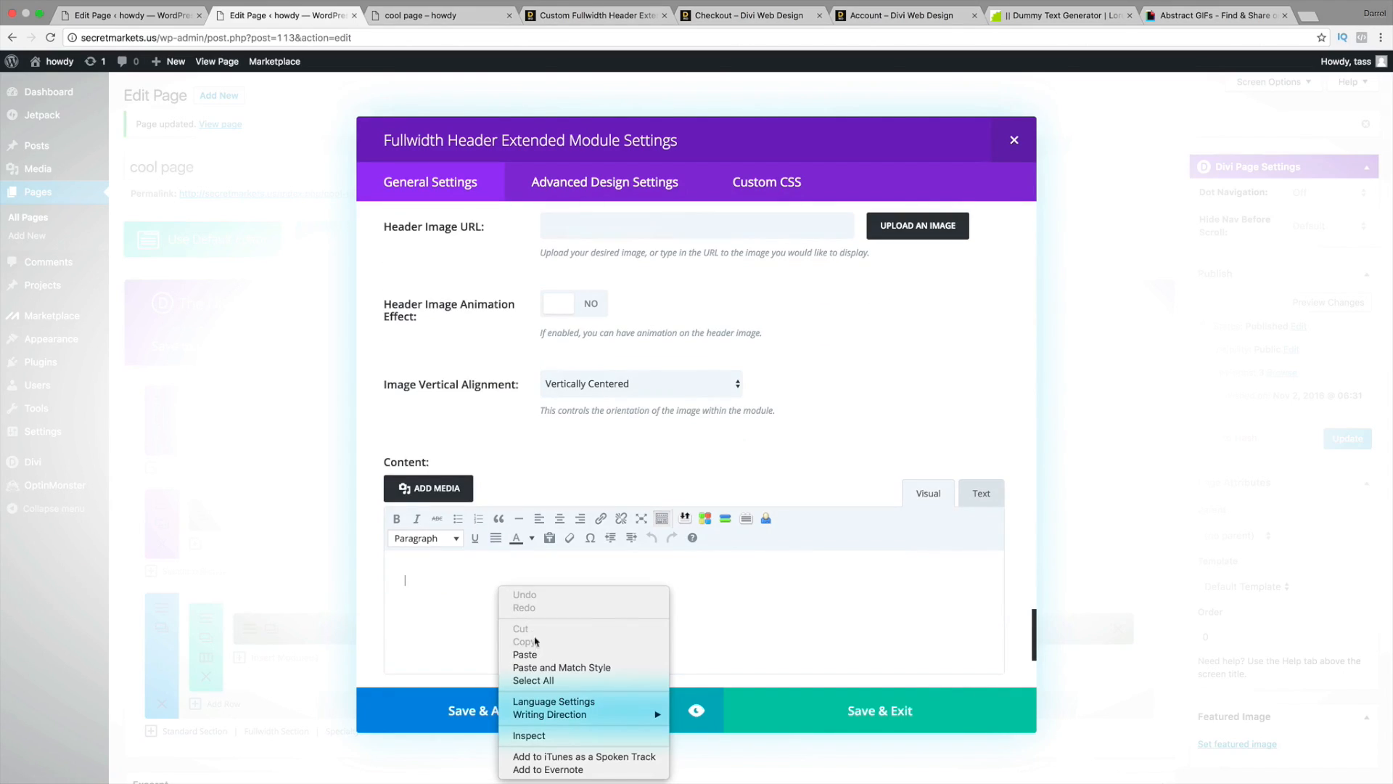
{"action": "left_click", "coordinate": [537, 653]}
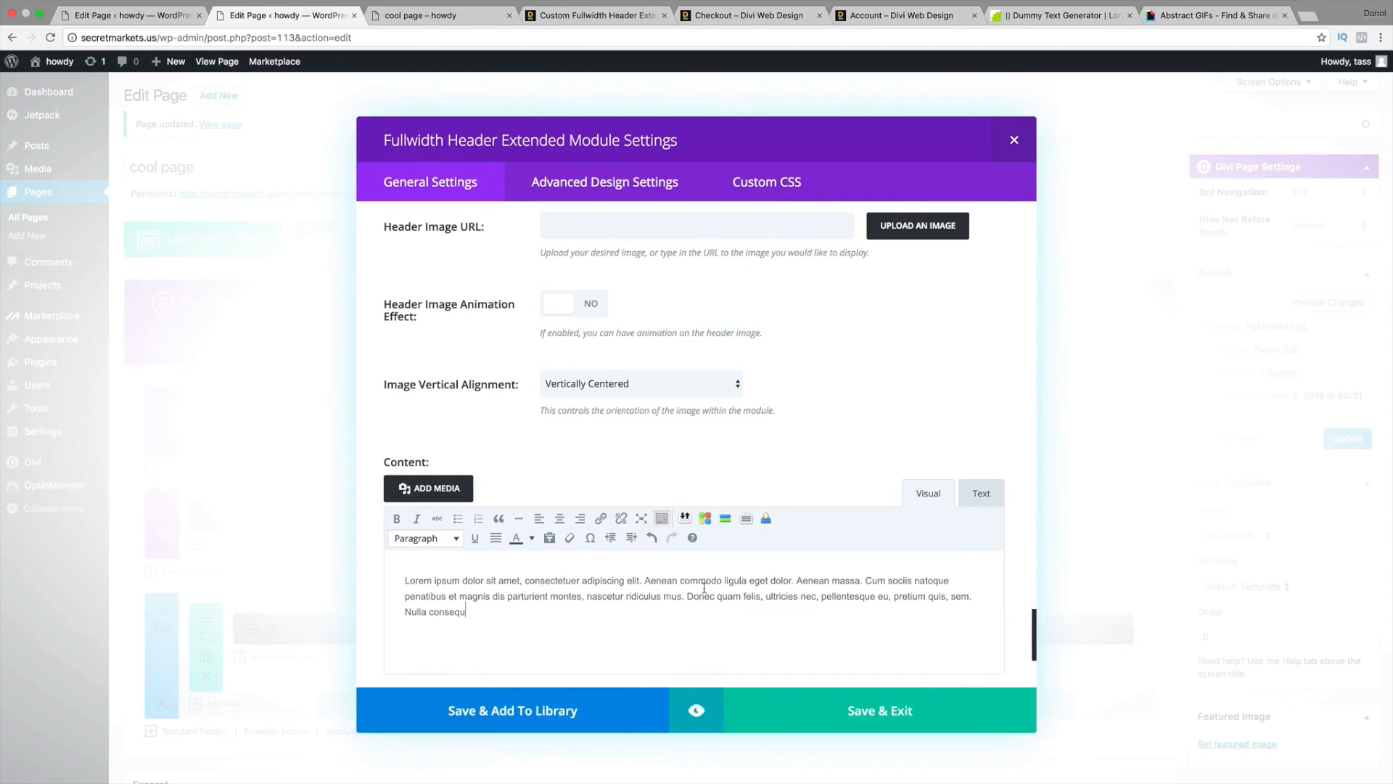
- Colour all of the content text white, keep the image vertically centered, and save the header module
{"action": "key", "text": "super+a"}
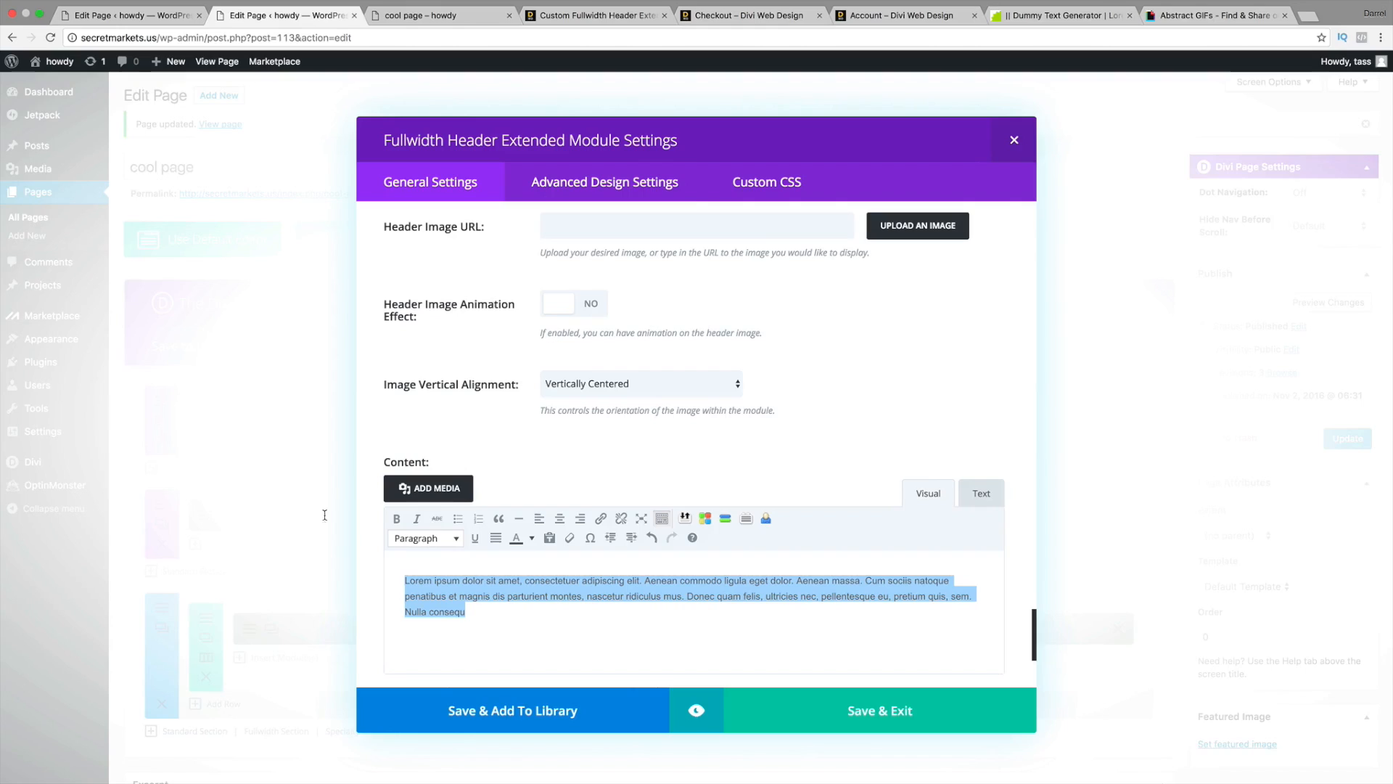
{"action": "left_click", "coordinate": [532, 540]}
{"action": "left_click", "coordinate": [619, 597]}
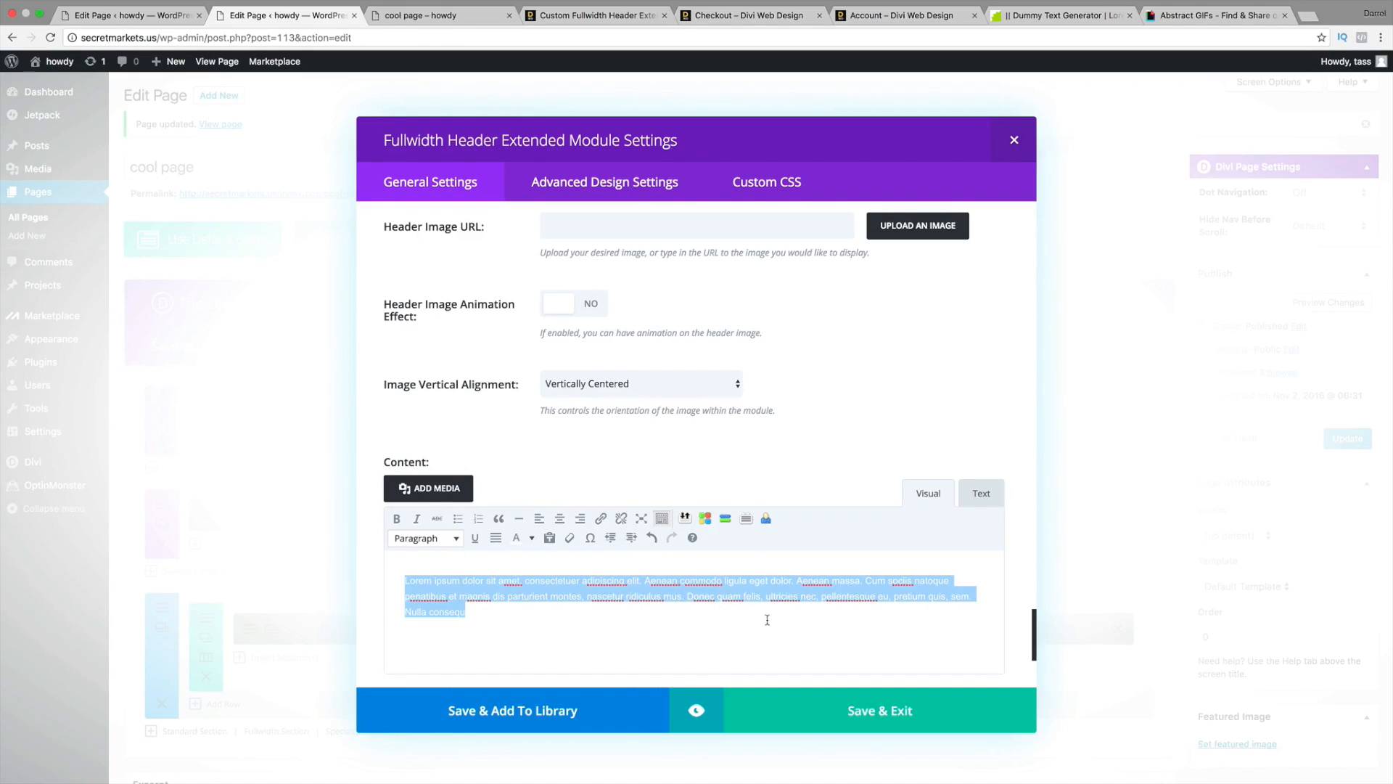
{"action": "left_click", "coordinate": [667, 383]}
{"action": "left_click", "coordinate": [666, 378]}
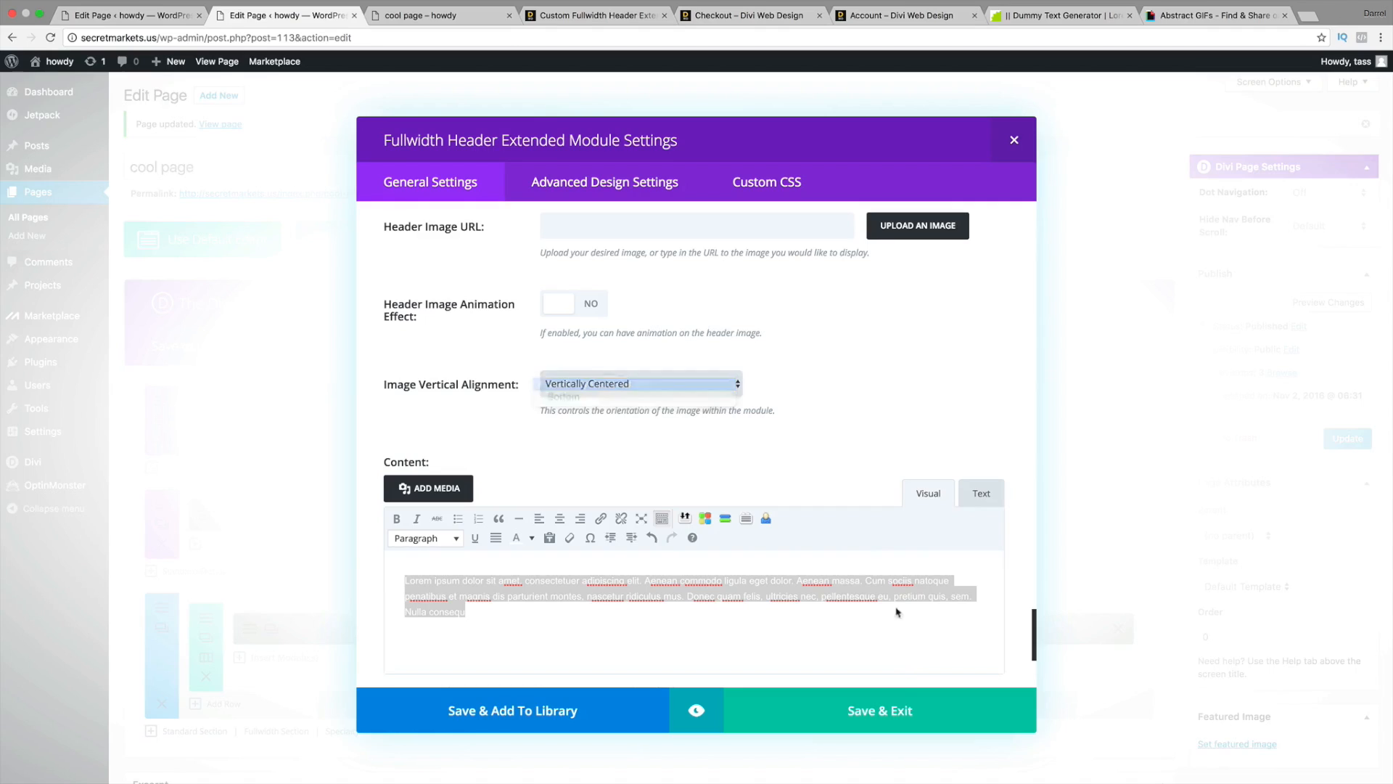
{"action": "left_click", "coordinate": [902, 713]}
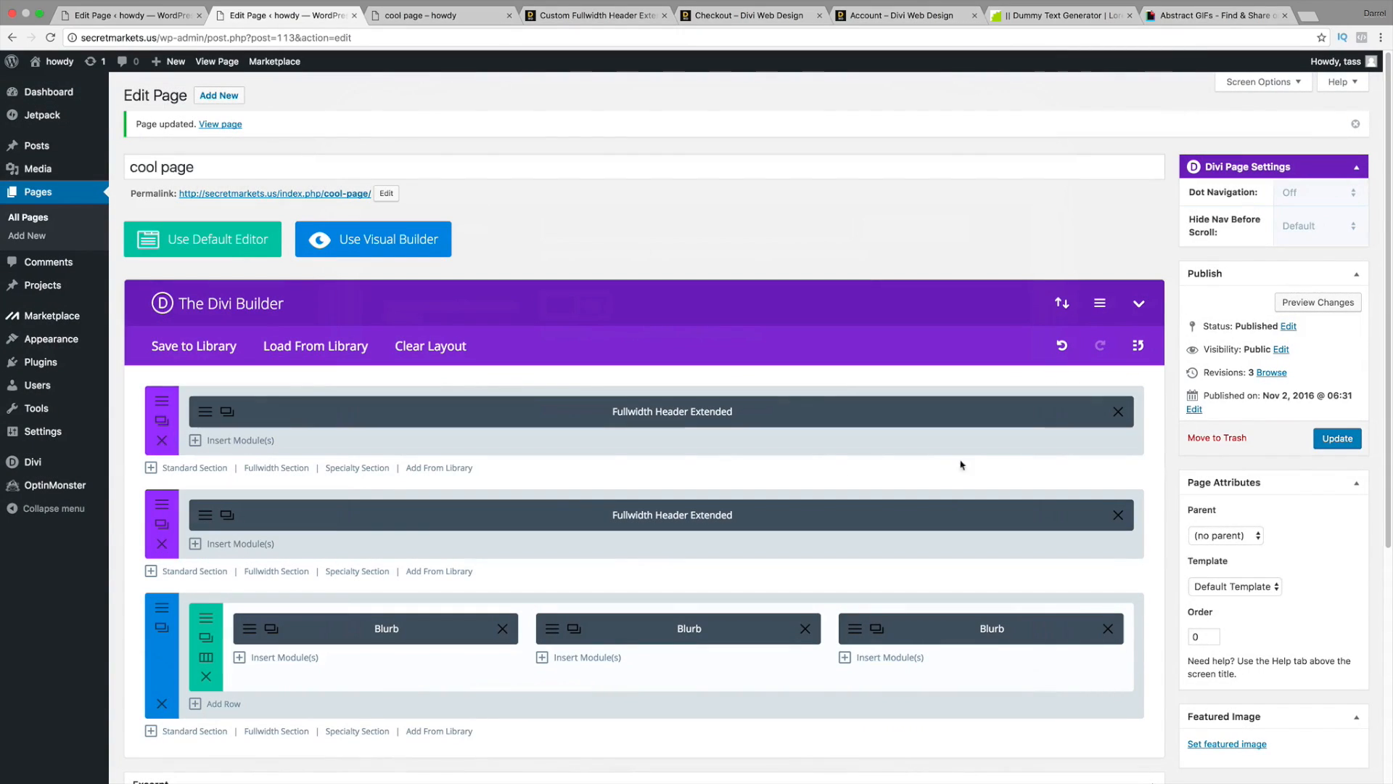
- Preview the page changes and inspect the second header with the mountain background
{"action": "left_click", "coordinate": [1295, 303]}
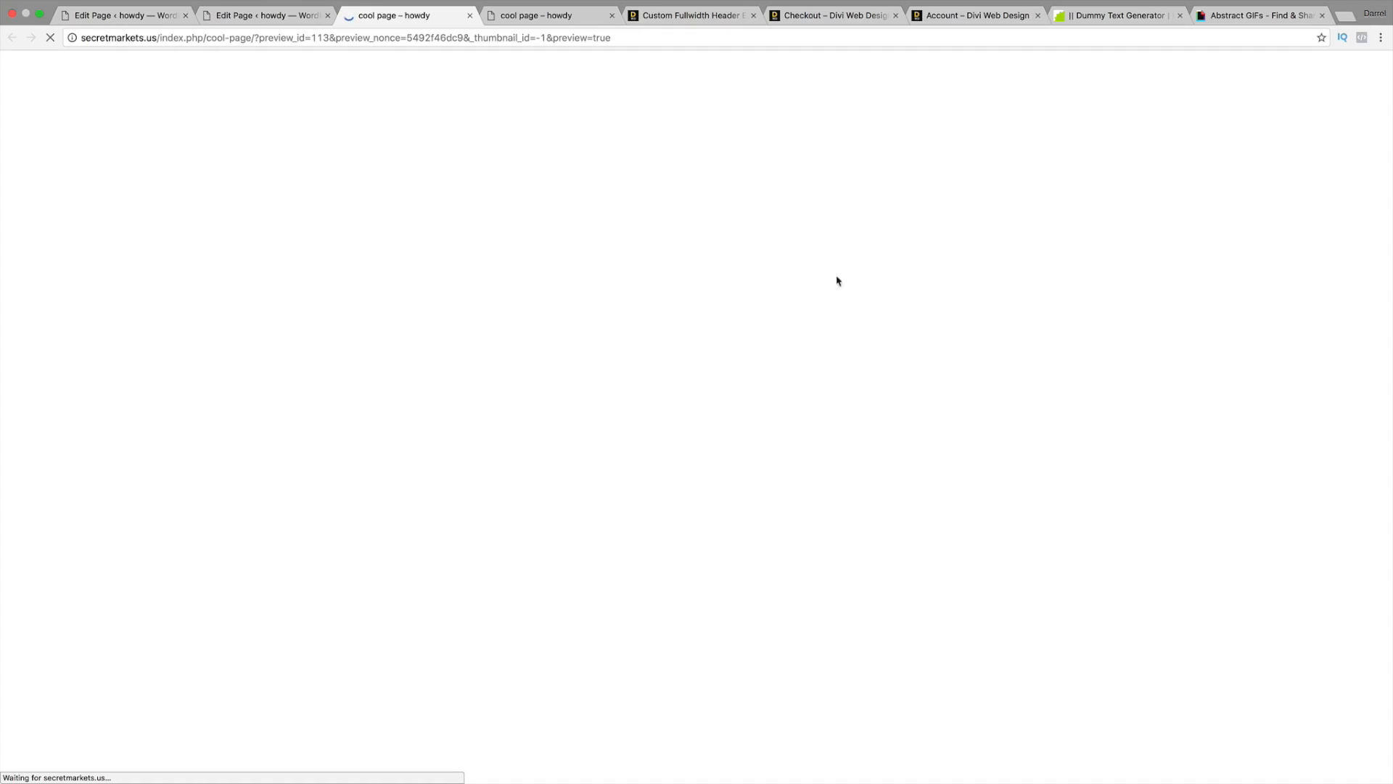
{"action": "scroll", "coordinate": [806, 494], "scroll_direction": "down", "scroll_amount": 10}
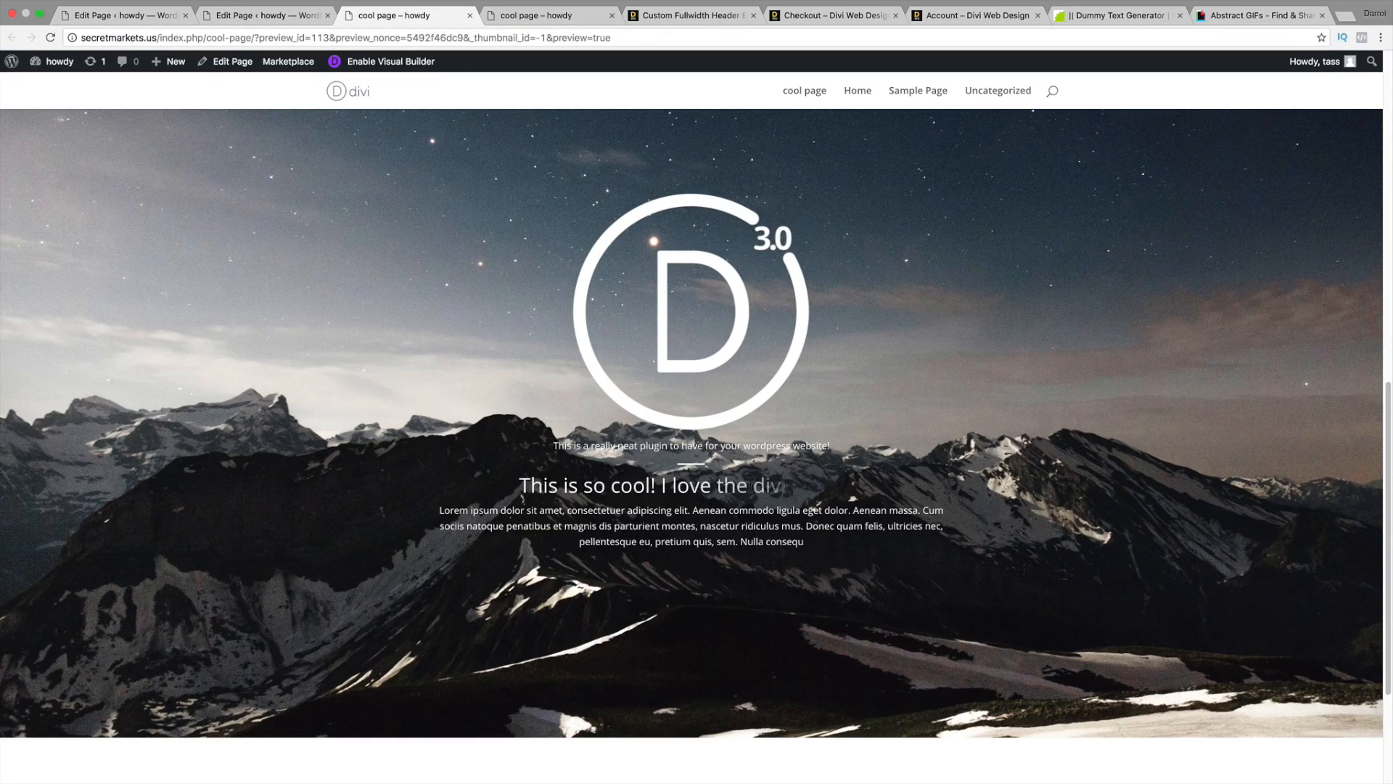
{"action": "scroll", "coordinate": [825, 484], "scroll_direction": "up", "scroll_amount": 2}
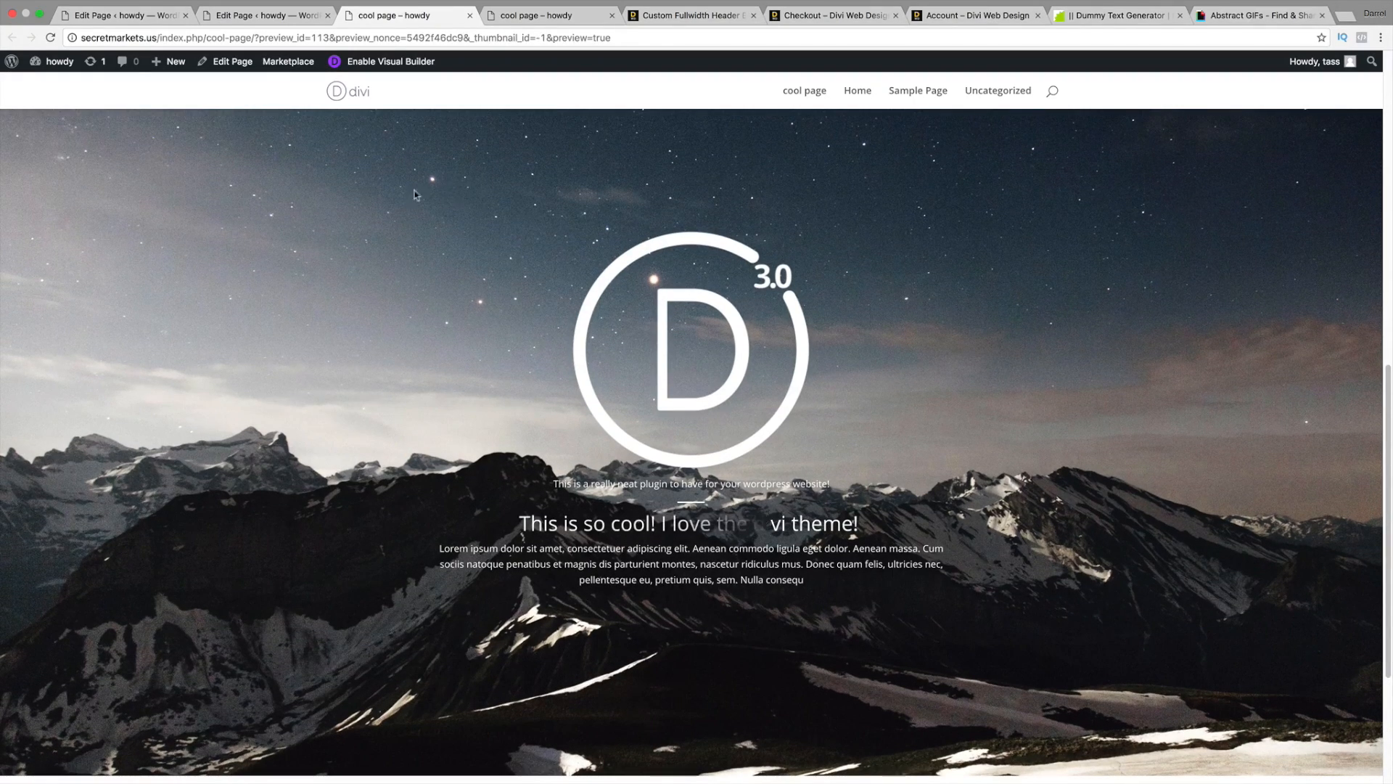
- Update the cool page in the editor and preview it again to check both headers
{"action": "left_click", "coordinate": [267, 24]}
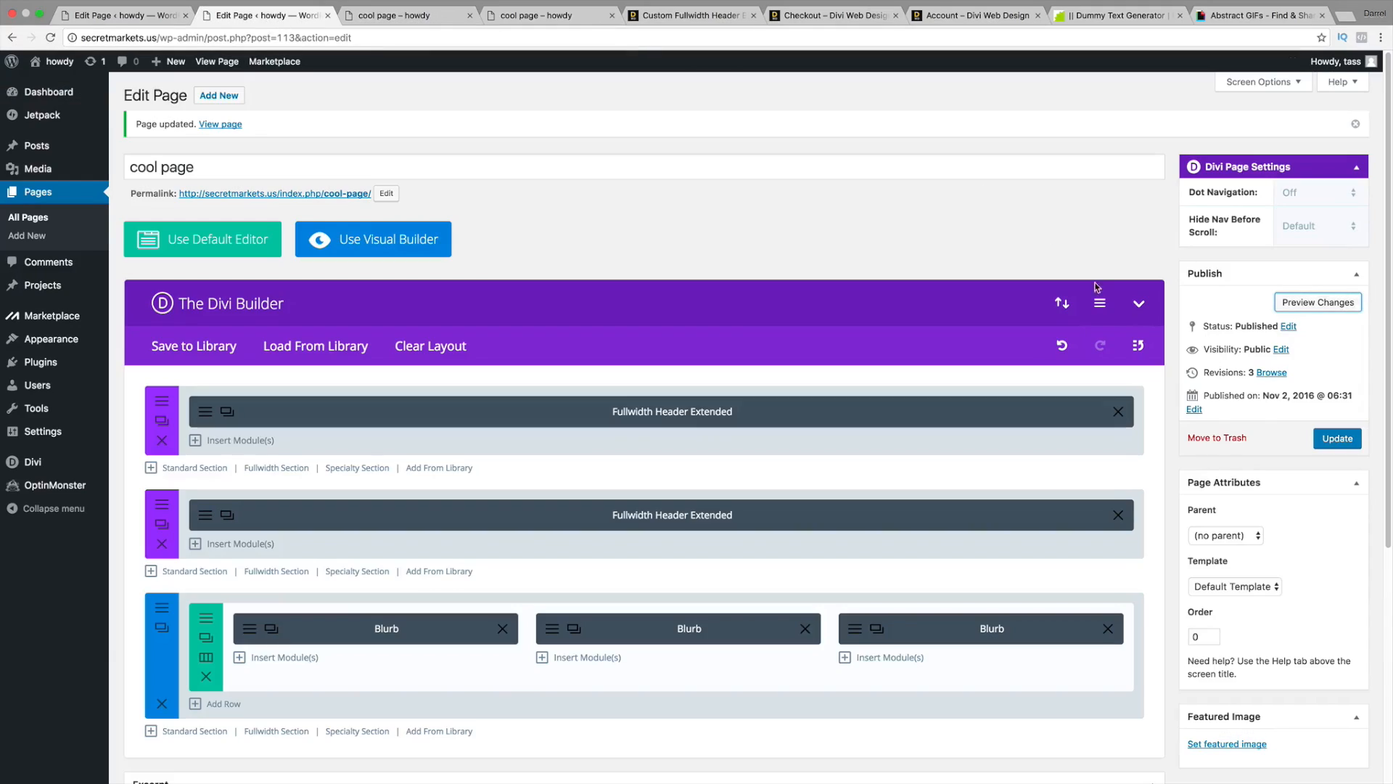
{"action": "left_click", "coordinate": [1326, 439]}
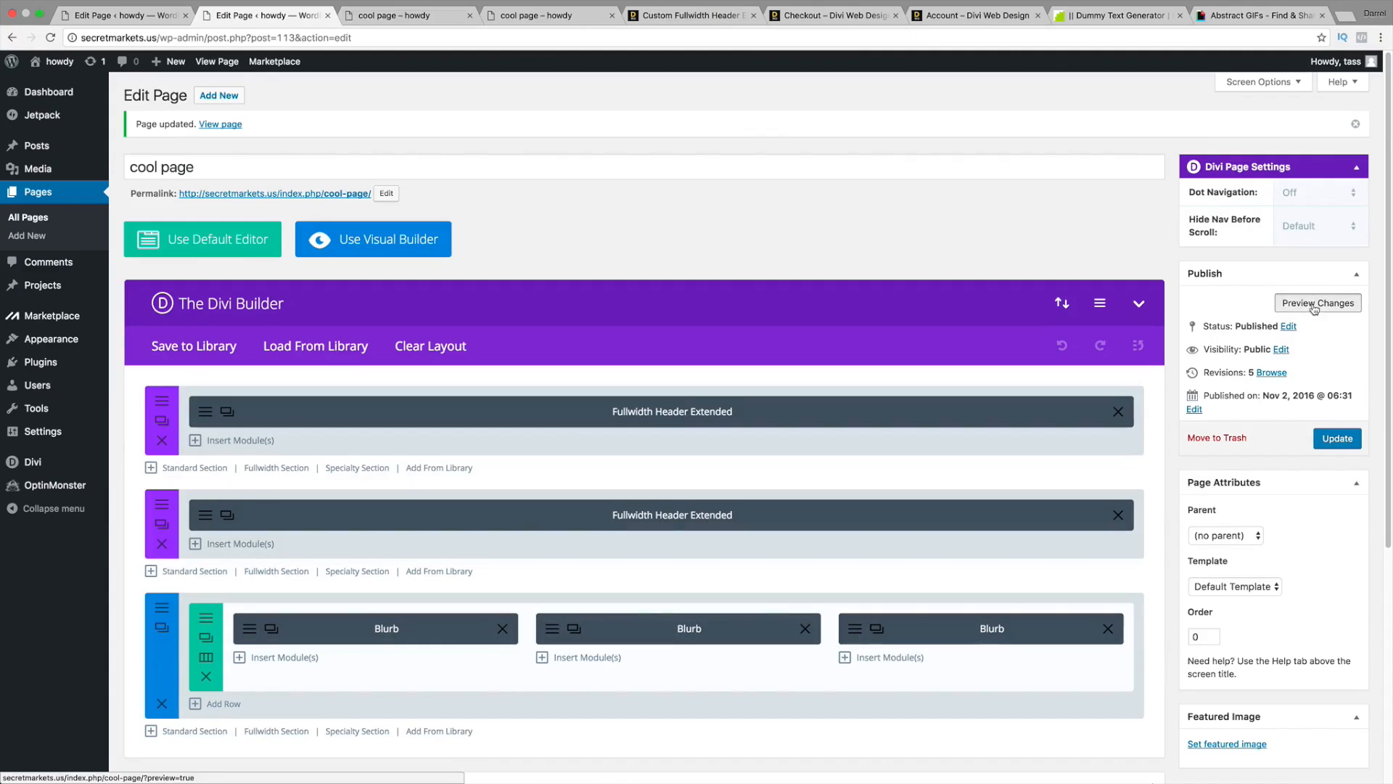
{"action": "left_click", "coordinate": [1315, 305]}
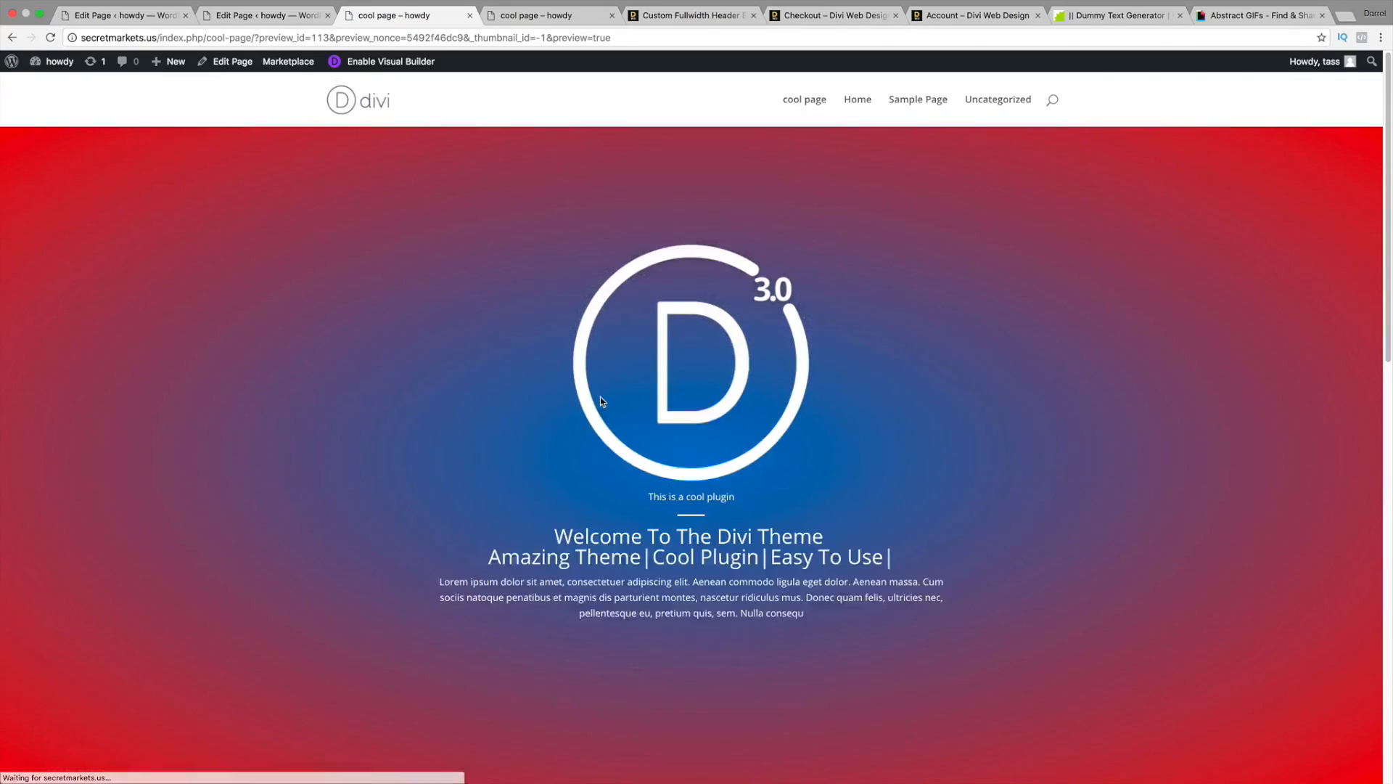
{"action": "scroll", "coordinate": [598, 393], "scroll_direction": "down", "scroll_amount": 7}
{"action": "scroll", "coordinate": [599, 396], "scroll_direction": "down", "scroll_amount": 3}
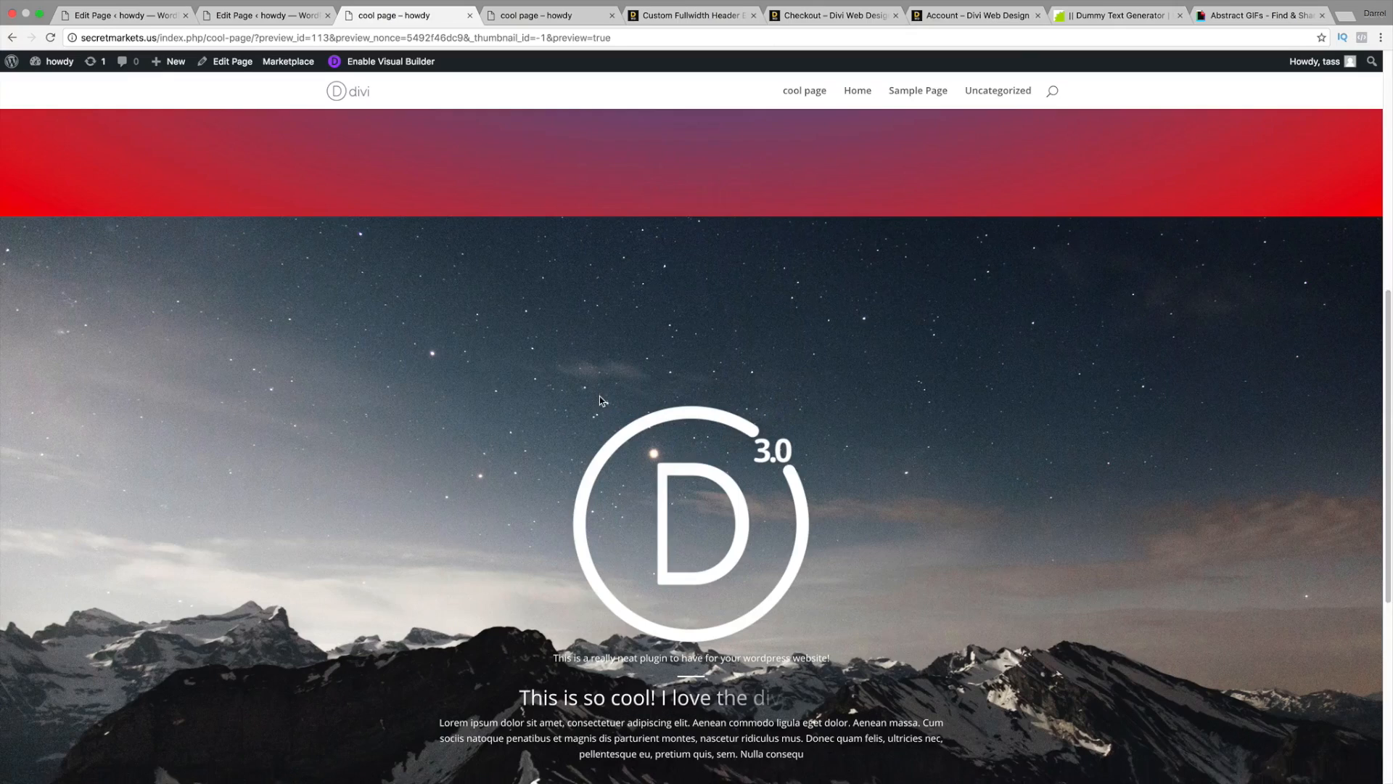
{"action": "scroll", "coordinate": [739, 499], "scroll_direction": "down", "scroll_amount": 3}
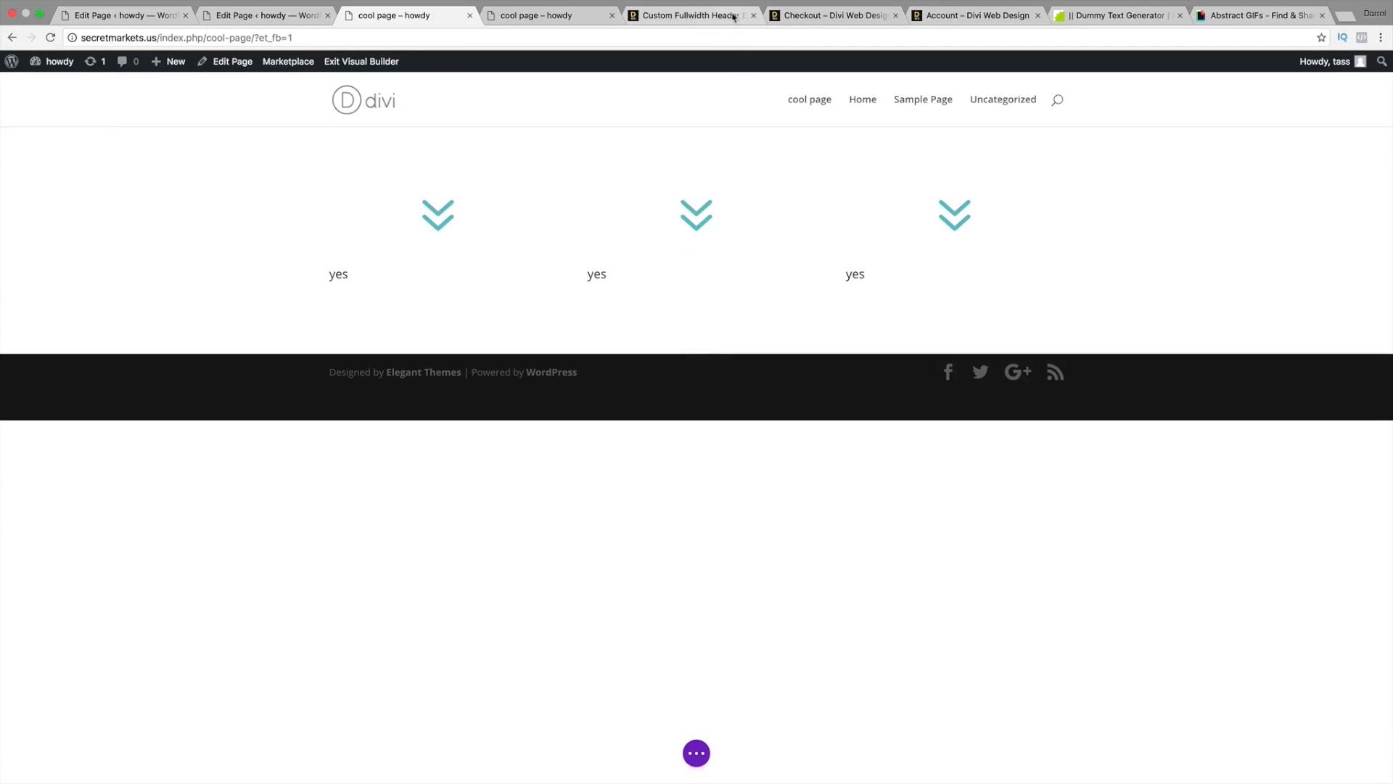
- Go to the Divi Web Design store and review the Map Extended Module's product page and features
{"action": "left_click", "coordinate": [706, 18]}
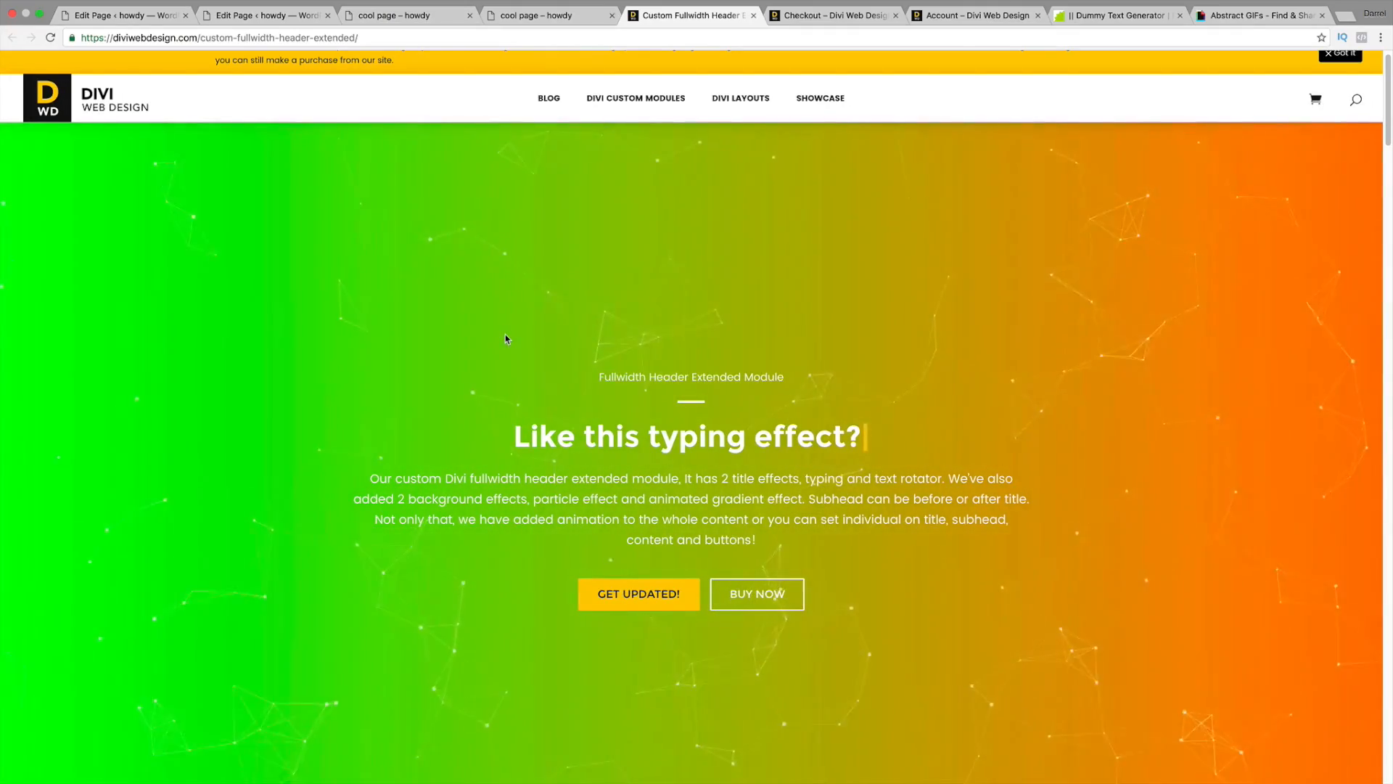
{"action": "left_click", "coordinate": [48, 111]}
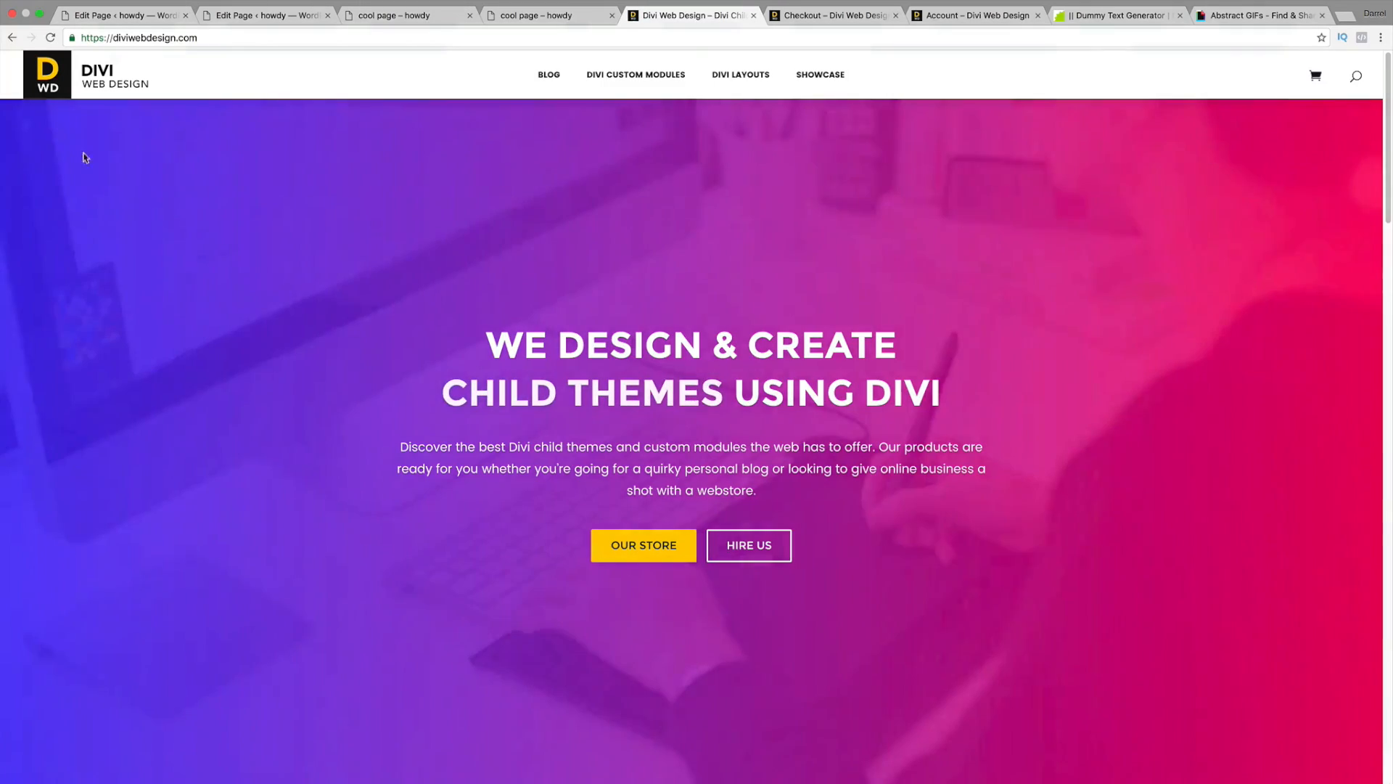
{"action": "left_click", "coordinate": [678, 557]}
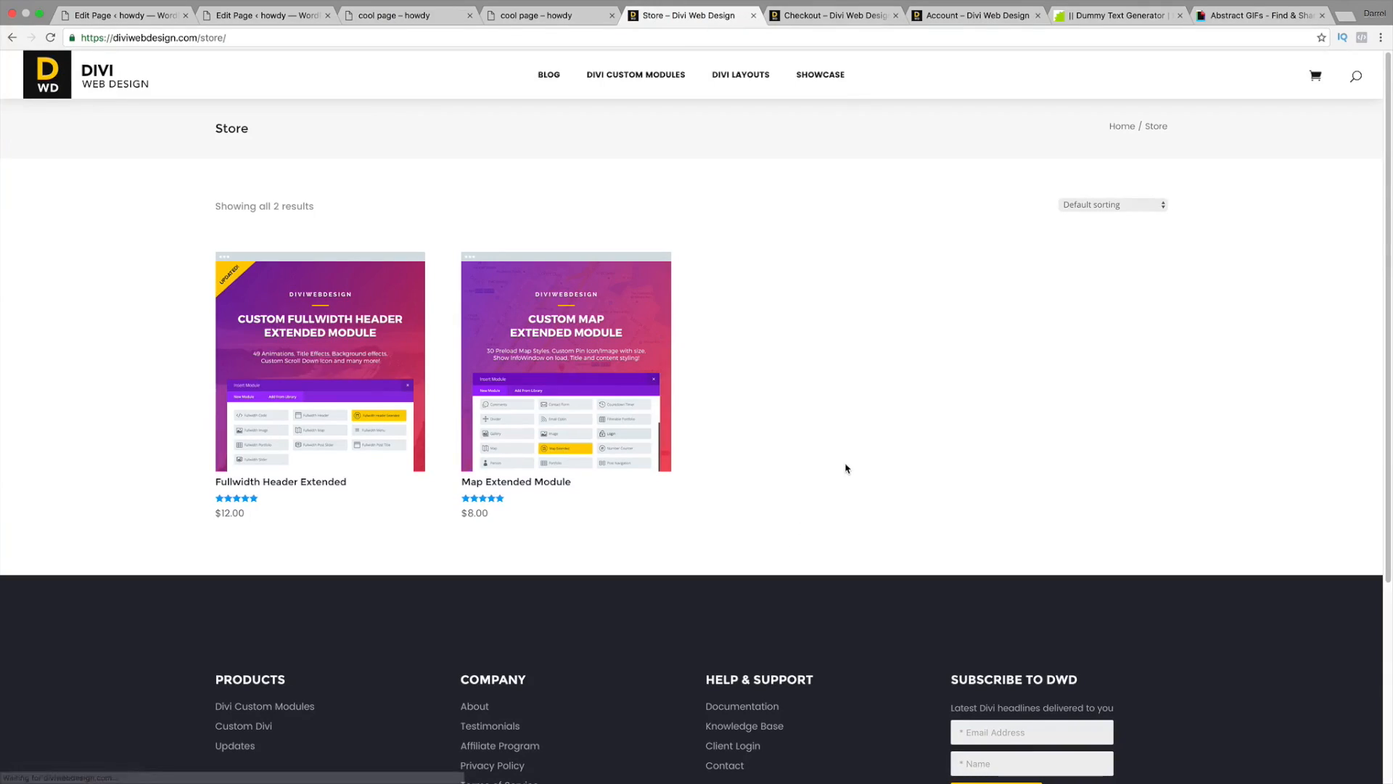
{"action": "mouse_move", "coordinate": [610, 349]}
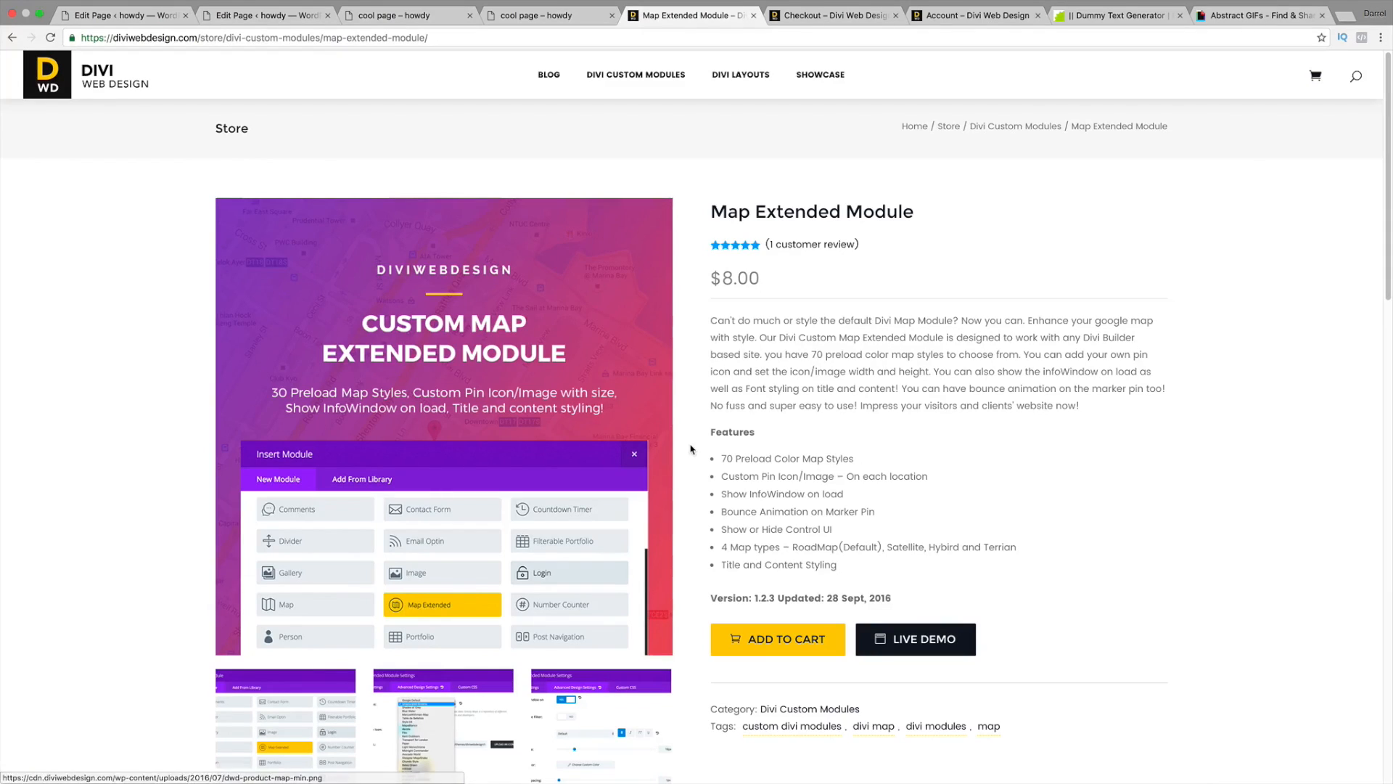
{"action": "scroll", "coordinate": [683, 481], "scroll_direction": "down", "scroll_amount": 1}
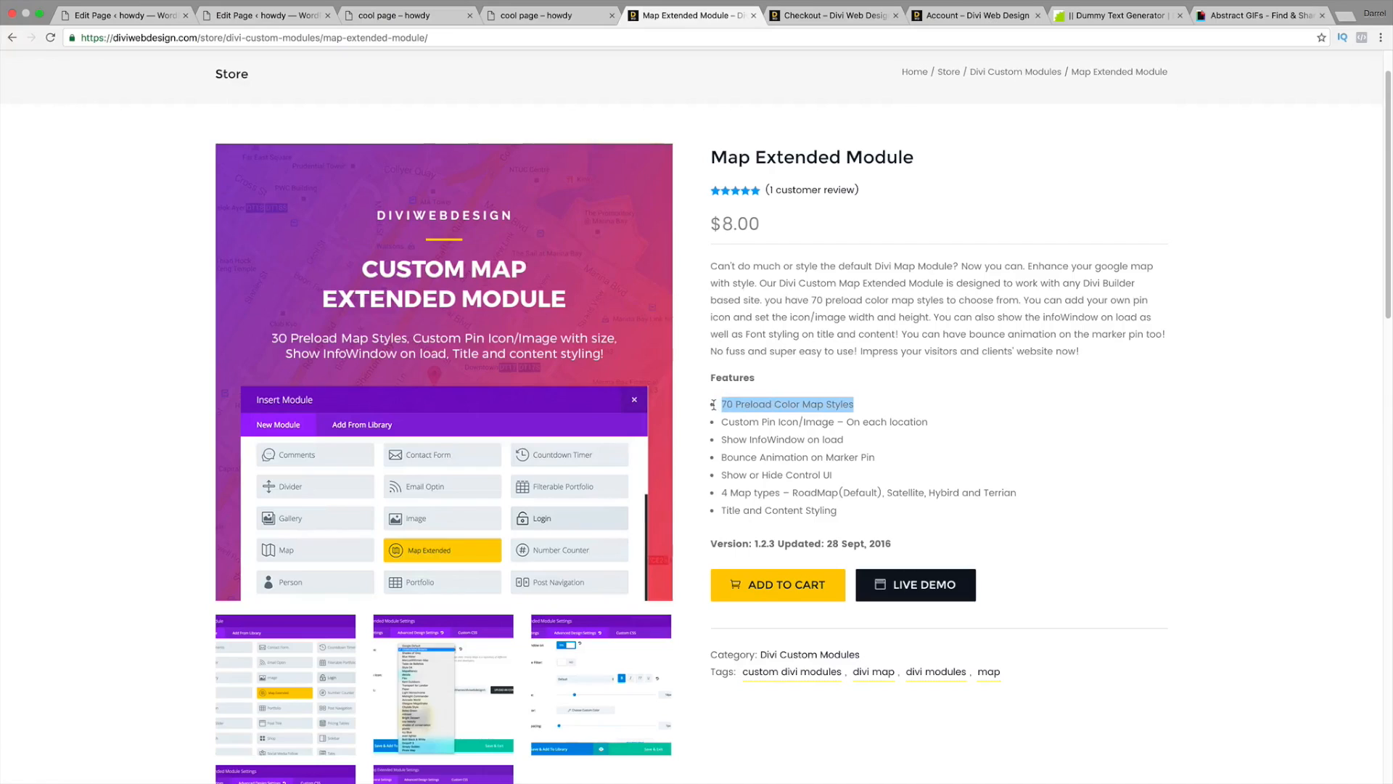
- Open the Map Extended Module's live demo and examine its map styles, custom pins and info windows
{"action": "left_click", "coordinate": [919, 587]}
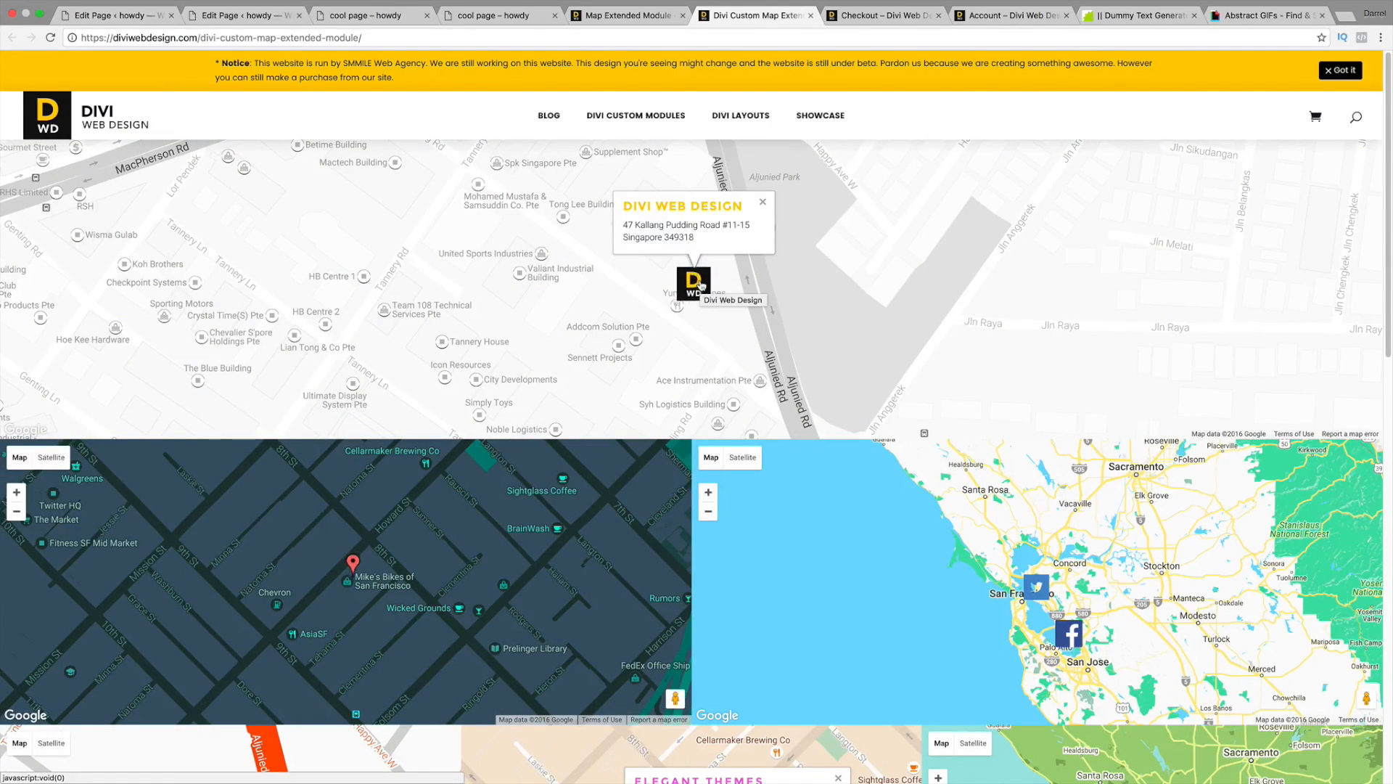
{"action": "scroll", "coordinate": [594, 465], "scroll_direction": "down", "scroll_amount": 2}
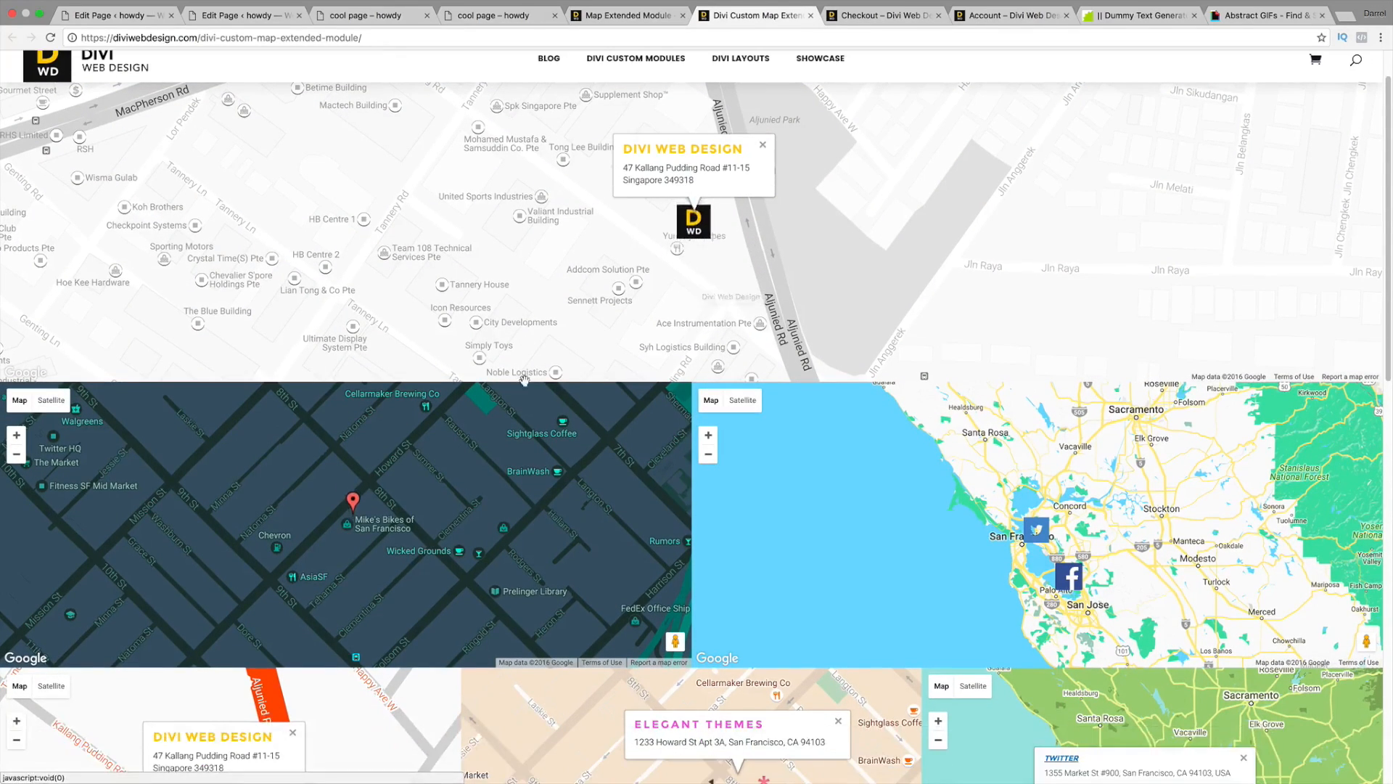
{"action": "scroll", "coordinate": [1213, 496], "scroll_direction": "down", "scroll_amount": 5}
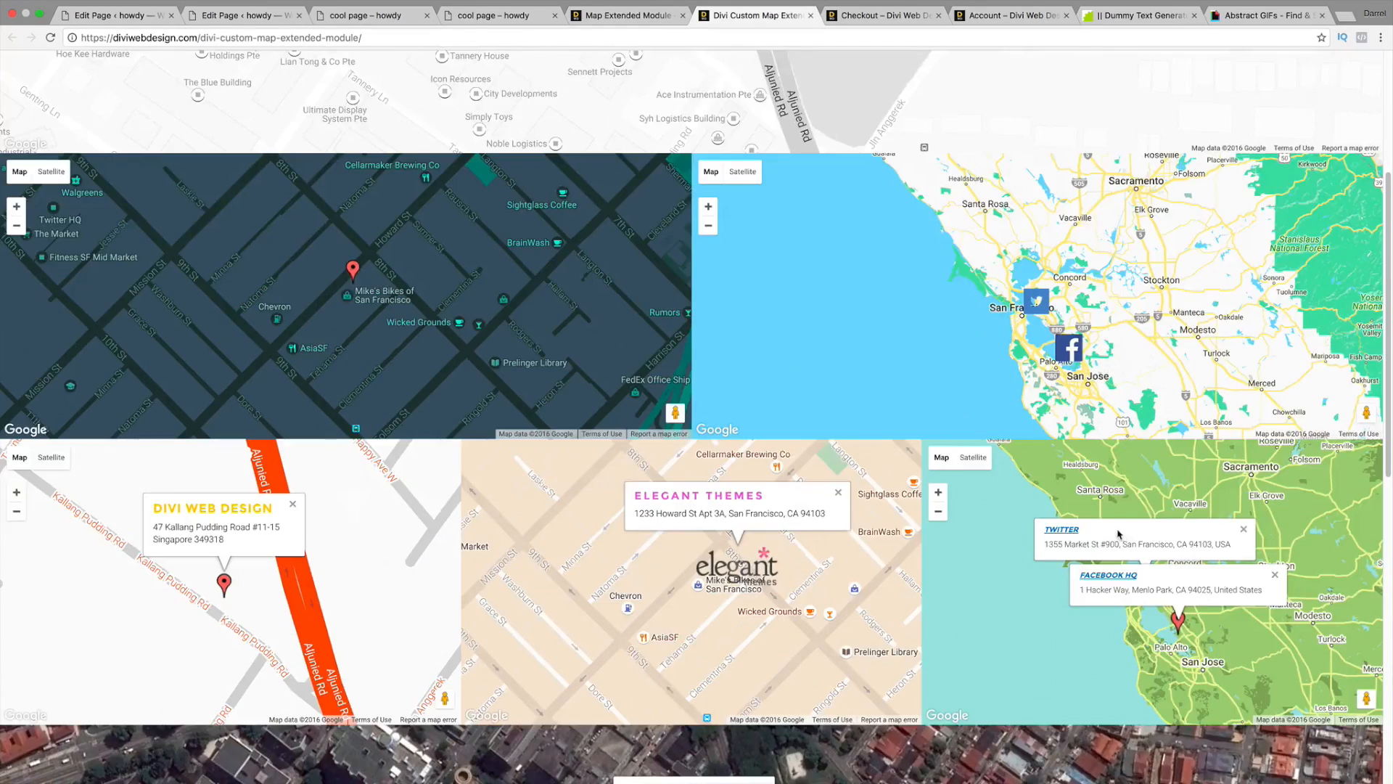
{"action": "scroll", "coordinate": [977, 479], "scroll_direction": "down", "scroll_amount": 1}
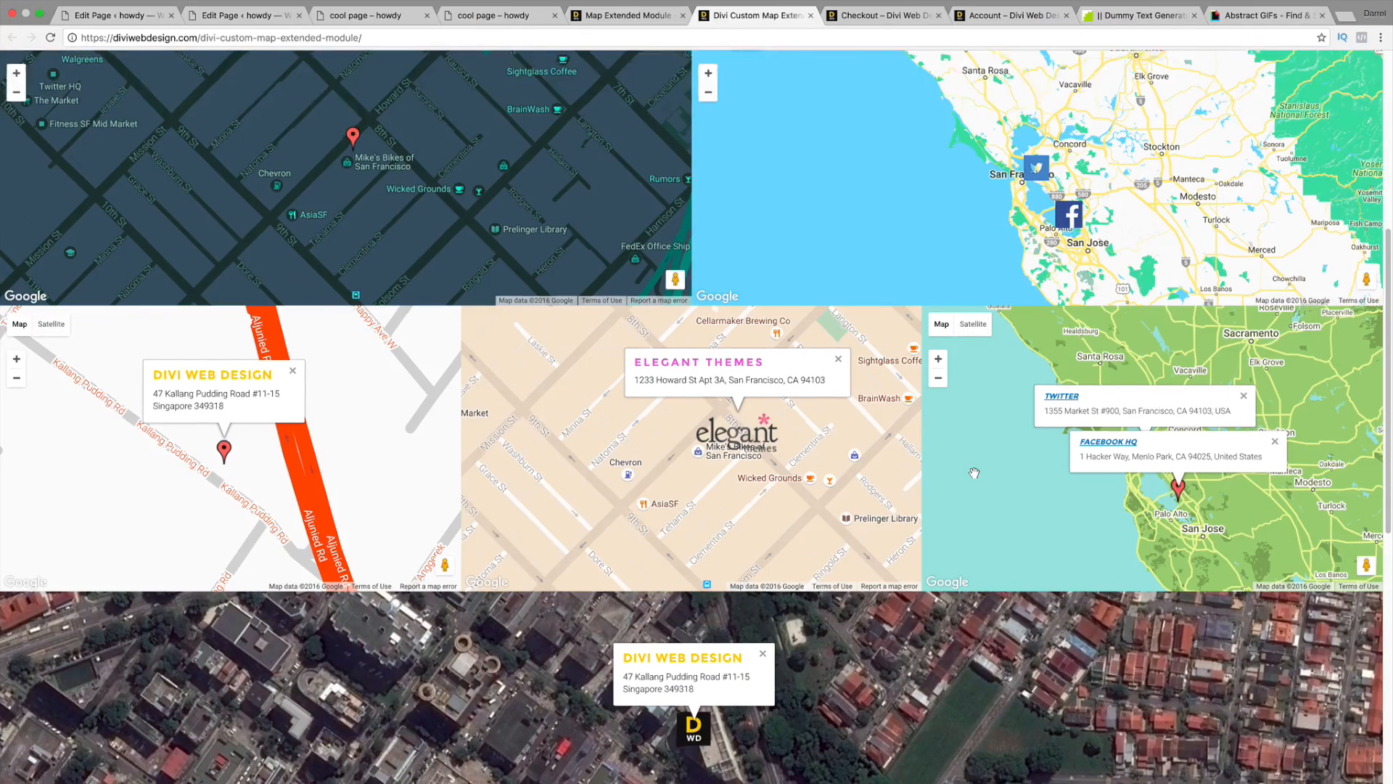
{"action": "scroll", "coordinate": [974, 473], "scroll_direction": "down", "scroll_amount": 5}
{"action": "scroll", "coordinate": [974, 473], "scroll_direction": "up", "scroll_amount": 10}
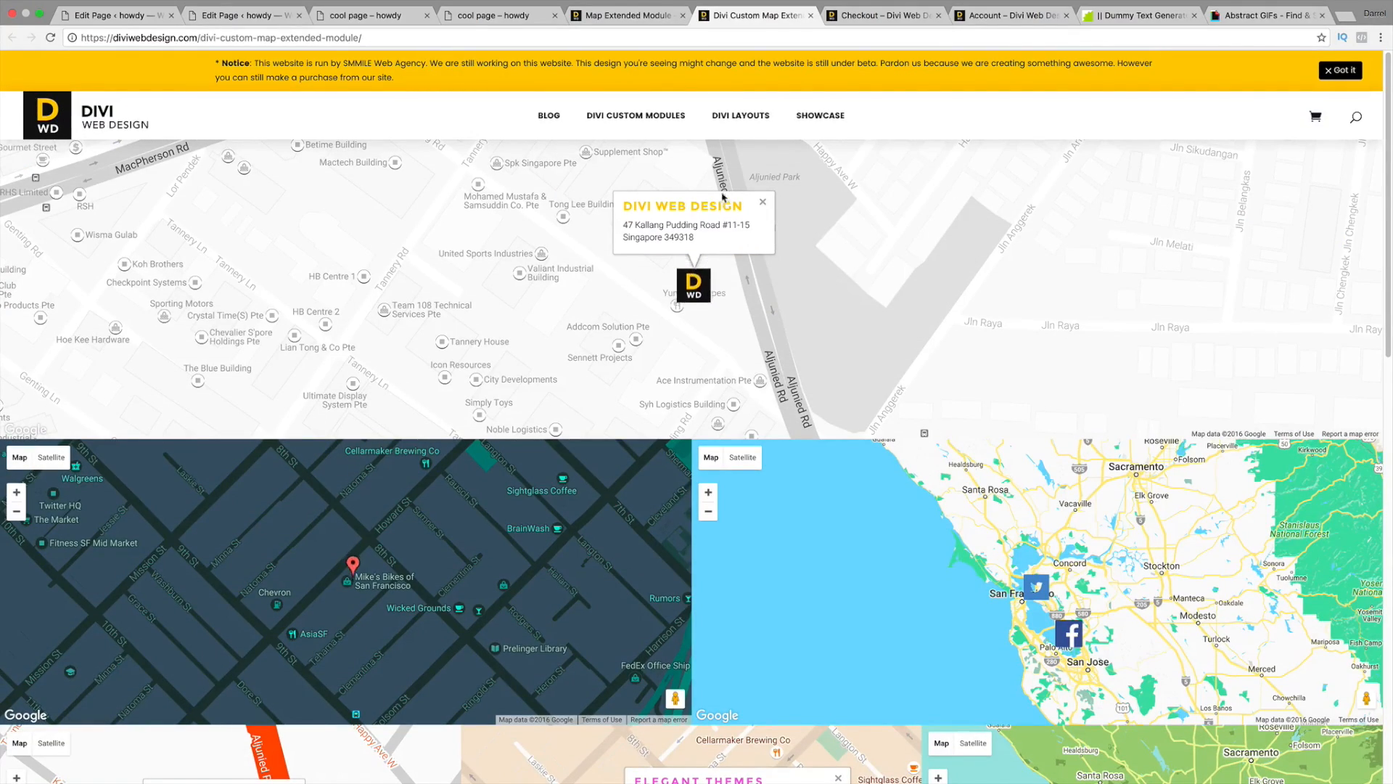
- Open the secretmarkets.us home page and examine its sample headers' title animations and particles background
{"action": "left_click", "coordinate": [493, 15]}
{"action": "left_click", "coordinate": [364, 17]}
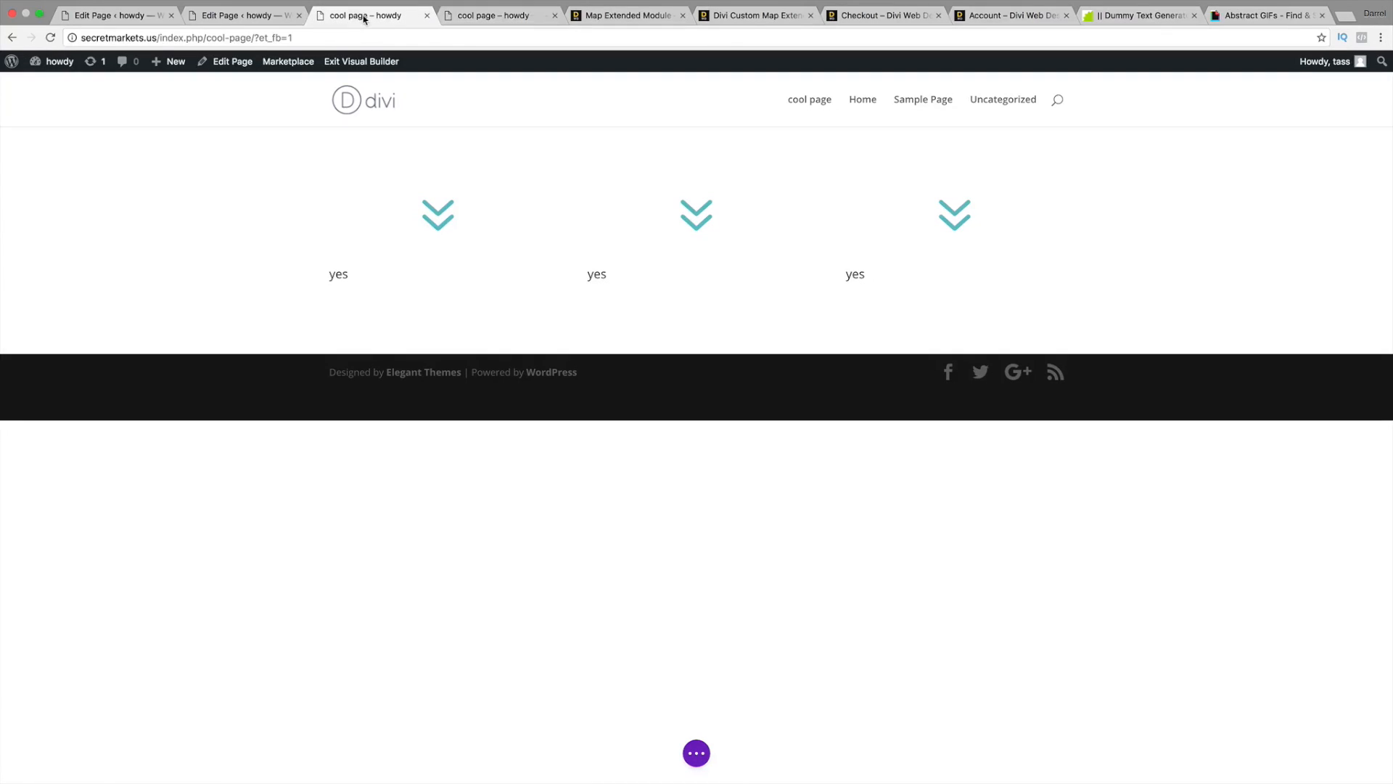
{"action": "left_click", "coordinate": [247, 16]}
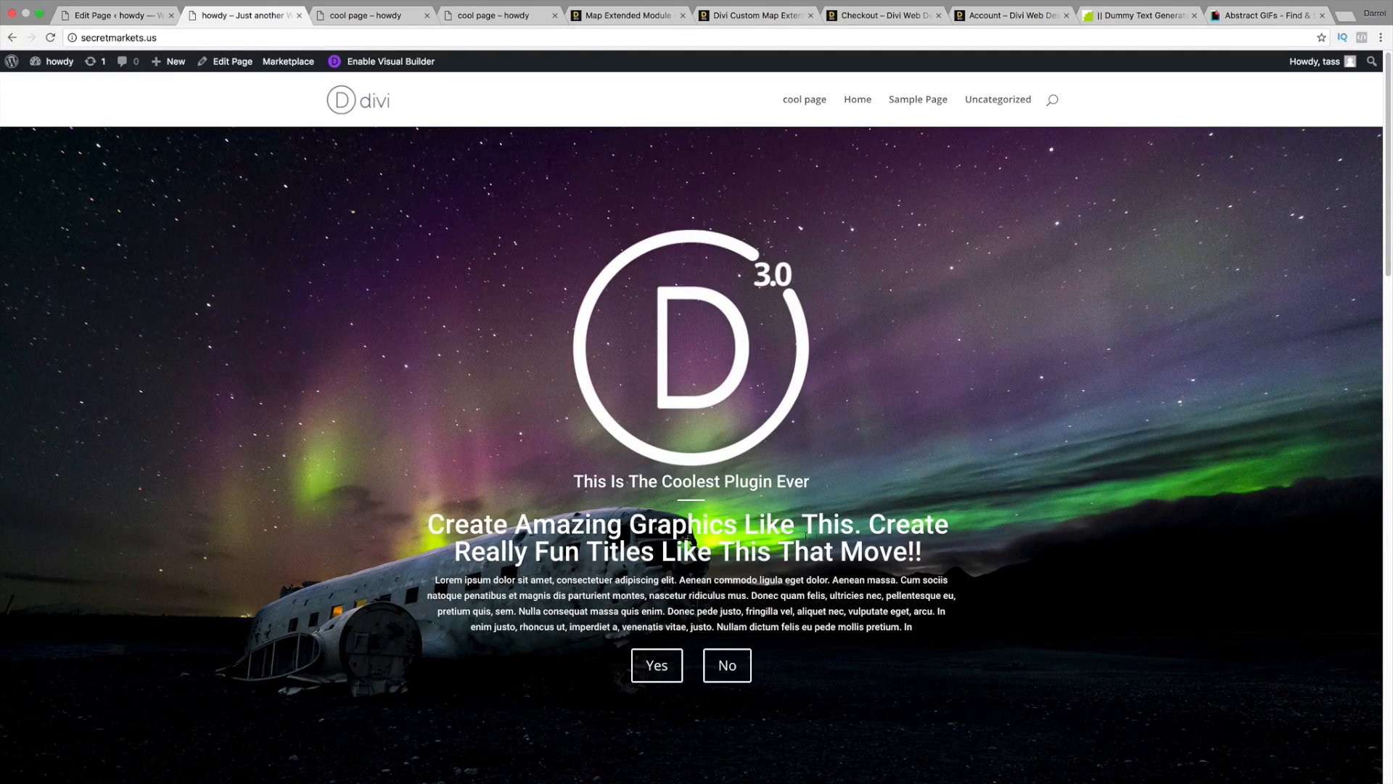
{"action": "left_click_drag", "start_coordinate": [687, 533], "coordinate": [835, 536]}
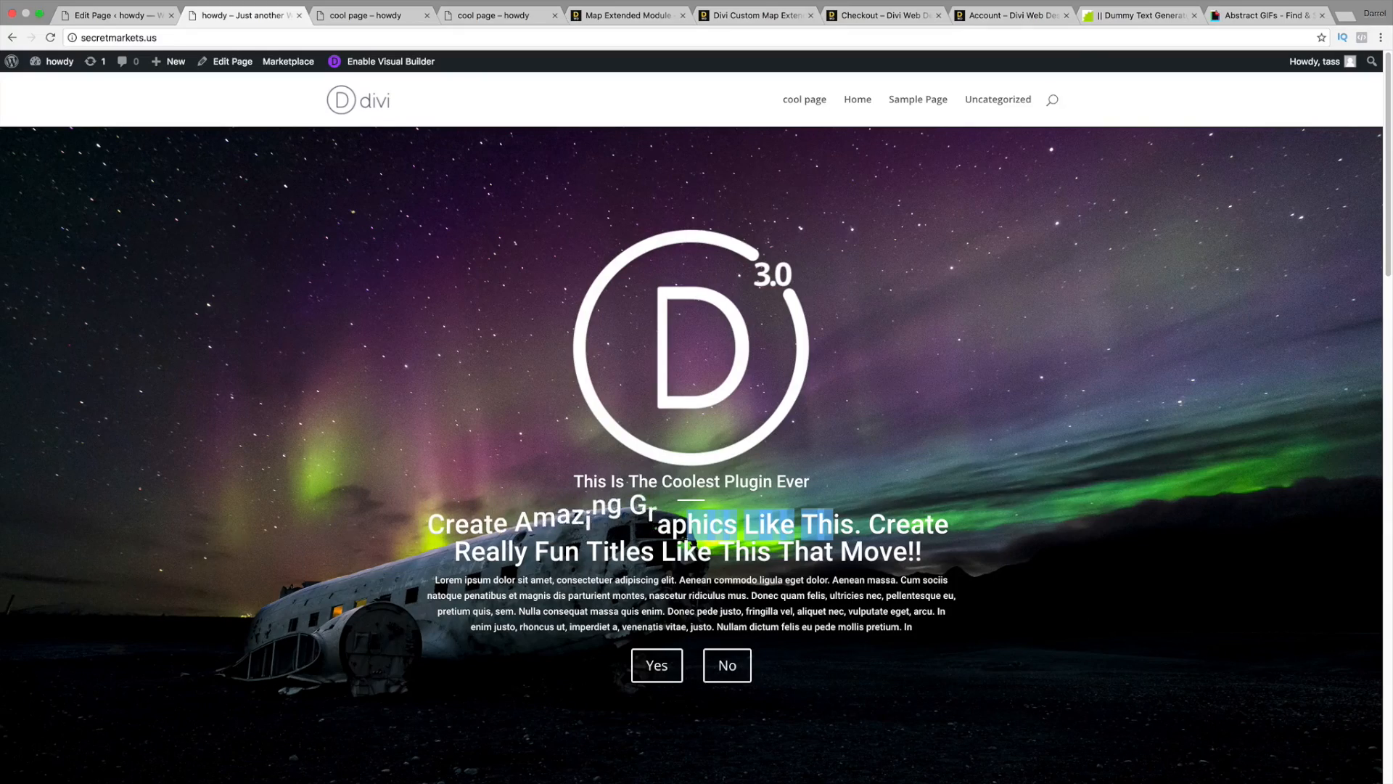
{"action": "scroll", "coordinate": [1107, 635], "scroll_direction": "down", "scroll_amount": 6}
{"action": "scroll", "coordinate": [1105, 637], "scroll_direction": "down", "scroll_amount": 3}
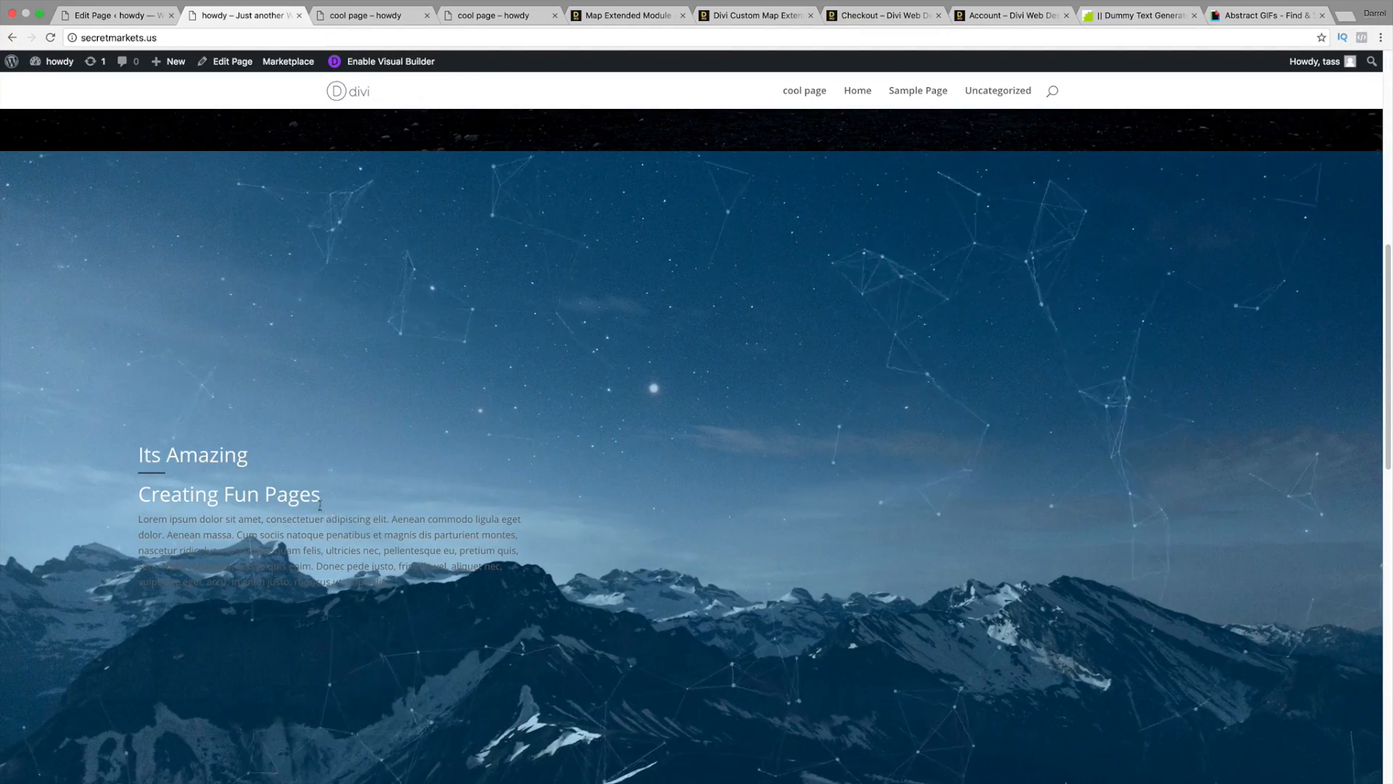
{"action": "scroll", "coordinate": [338, 498], "scroll_direction": "down", "scroll_amount": 1}
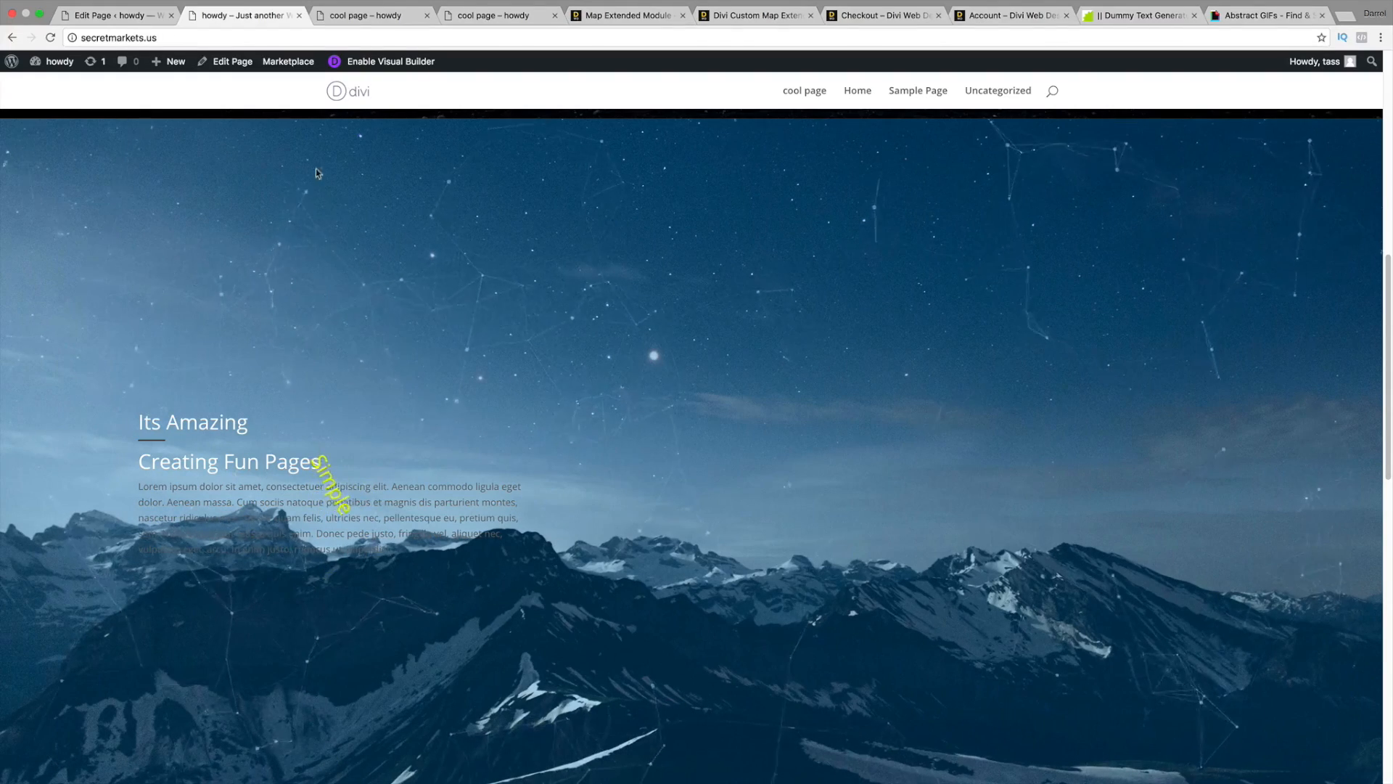
- Return to the Map Extended Module product page
{"action": "left_click", "coordinate": [138, 16]}
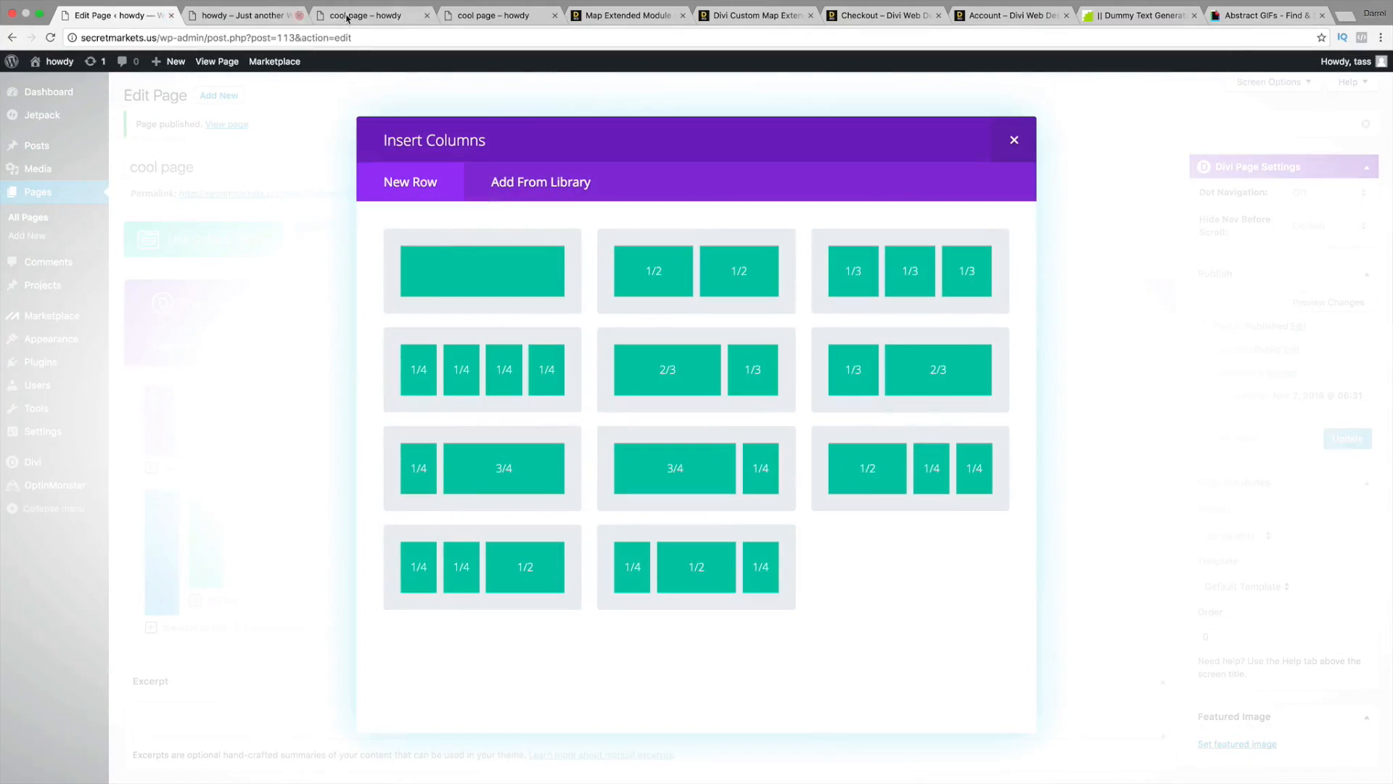
{"action": "left_click", "coordinate": [500, 16]}
{"action": "left_click", "coordinate": [613, 16]}
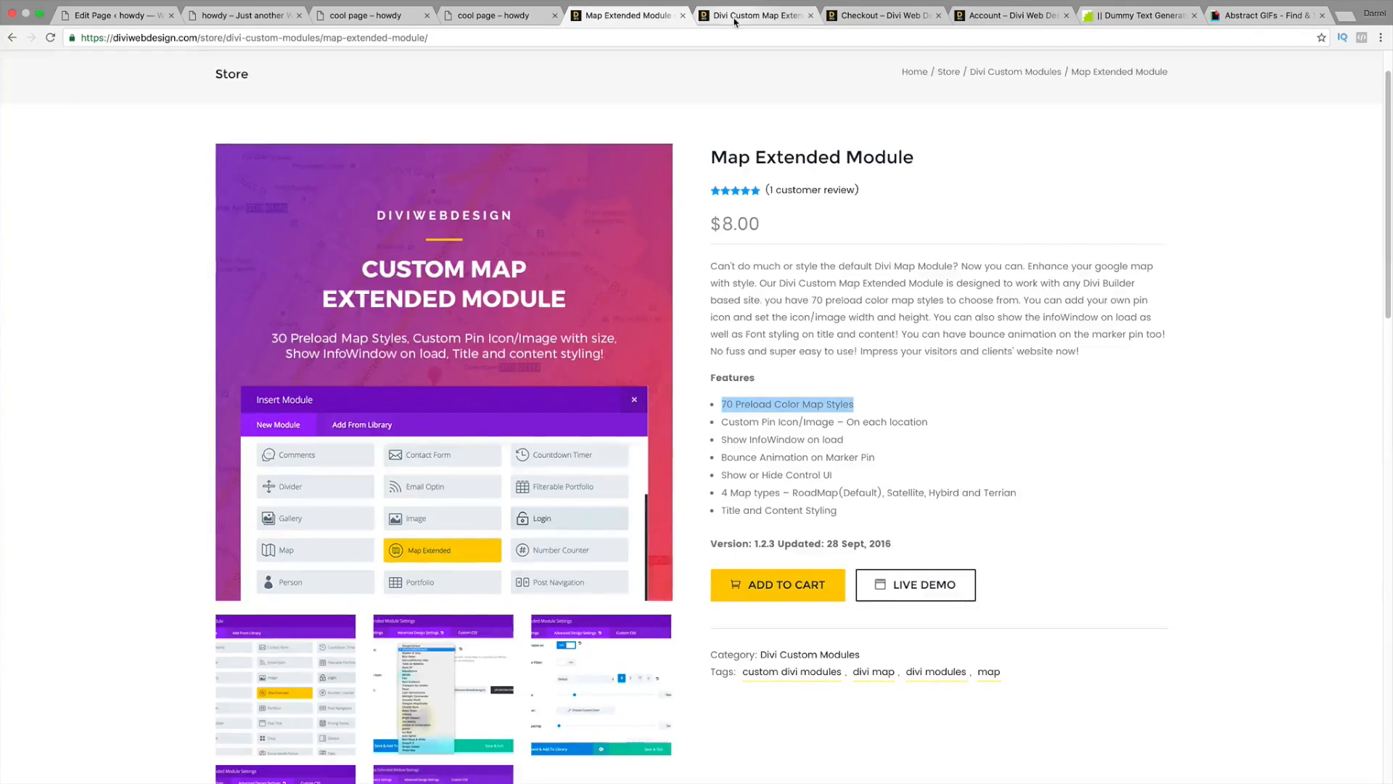
- Go back to the Divi Web Design store and review the Fullwidth Header Extended product page and its feature list
{"action": "left_click", "coordinate": [735, 22]}
{"action": "left_click", "coordinate": [855, 20]}
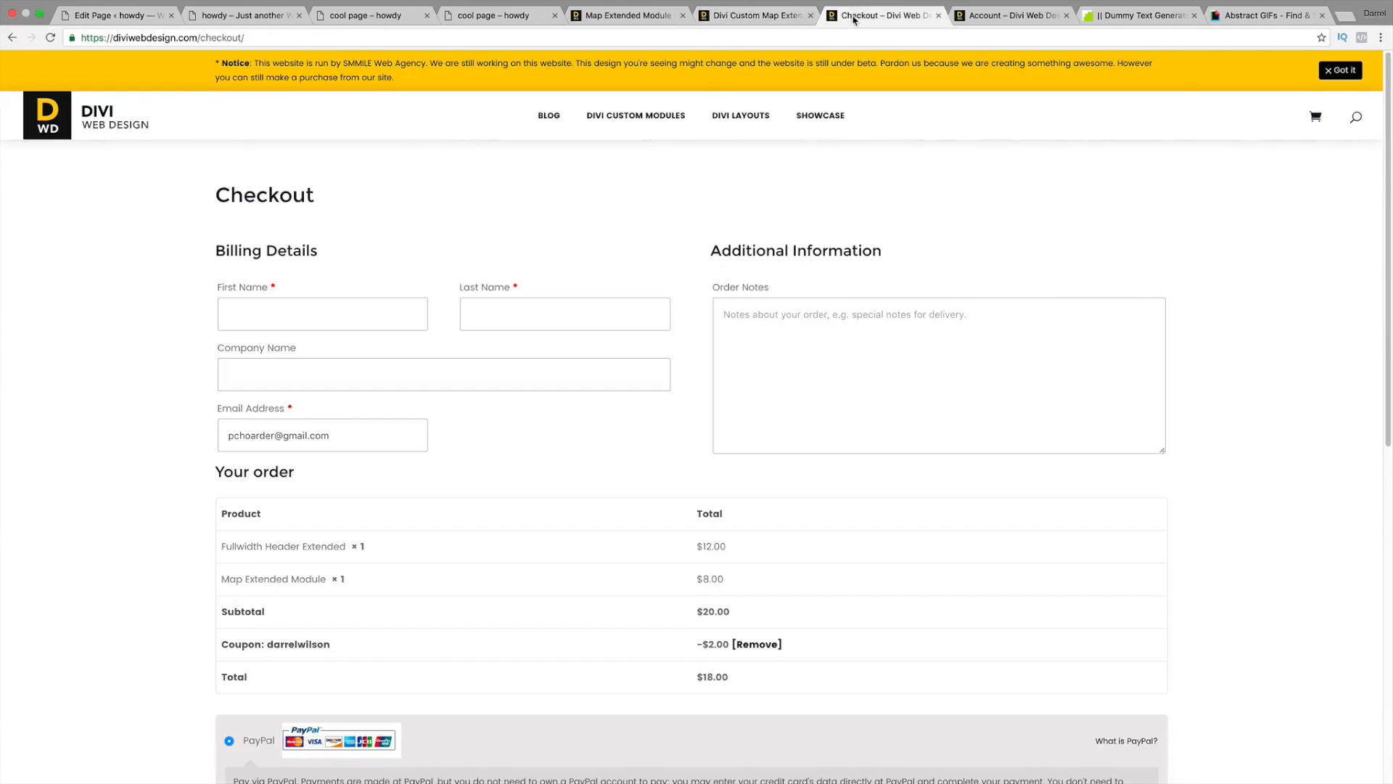
{"action": "left_click", "coordinate": [651, 19]}
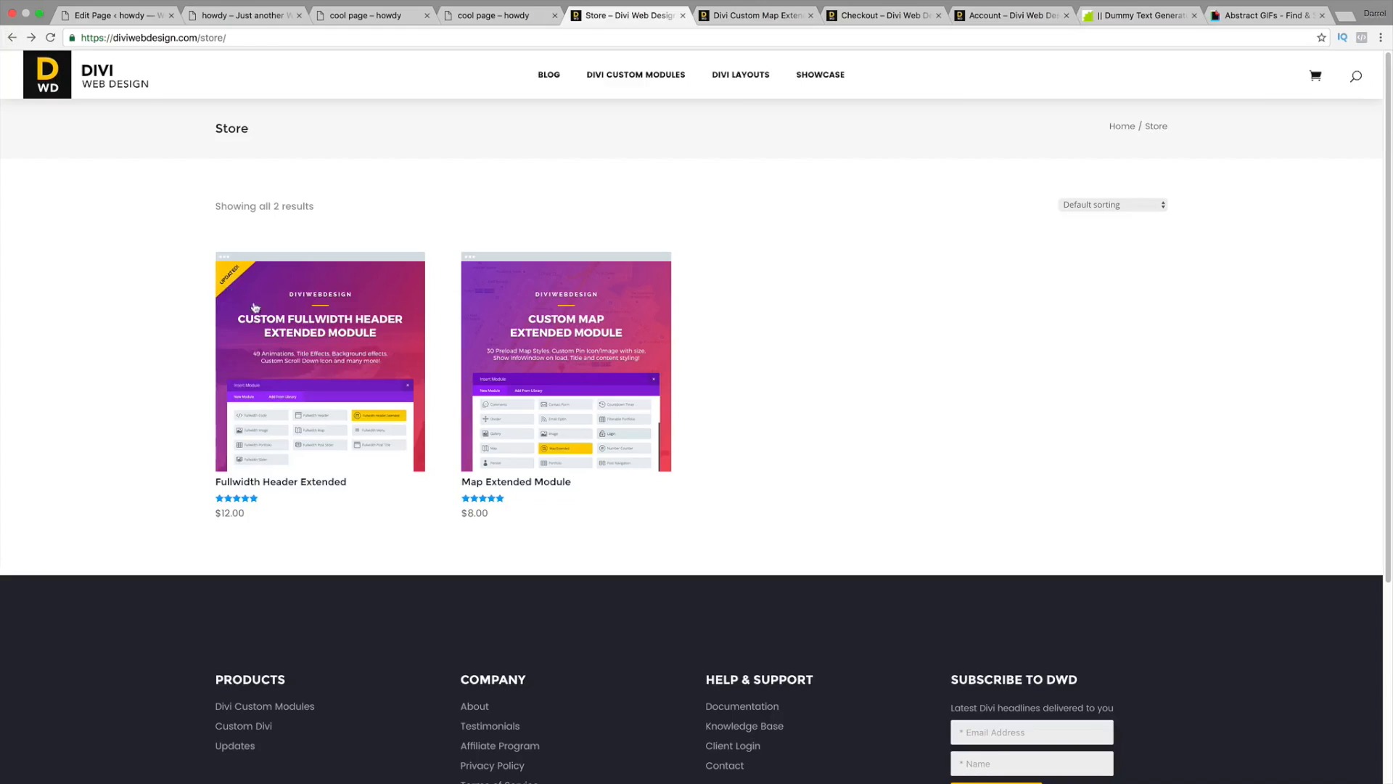
{"action": "mouse_move", "coordinate": [313, 344]}
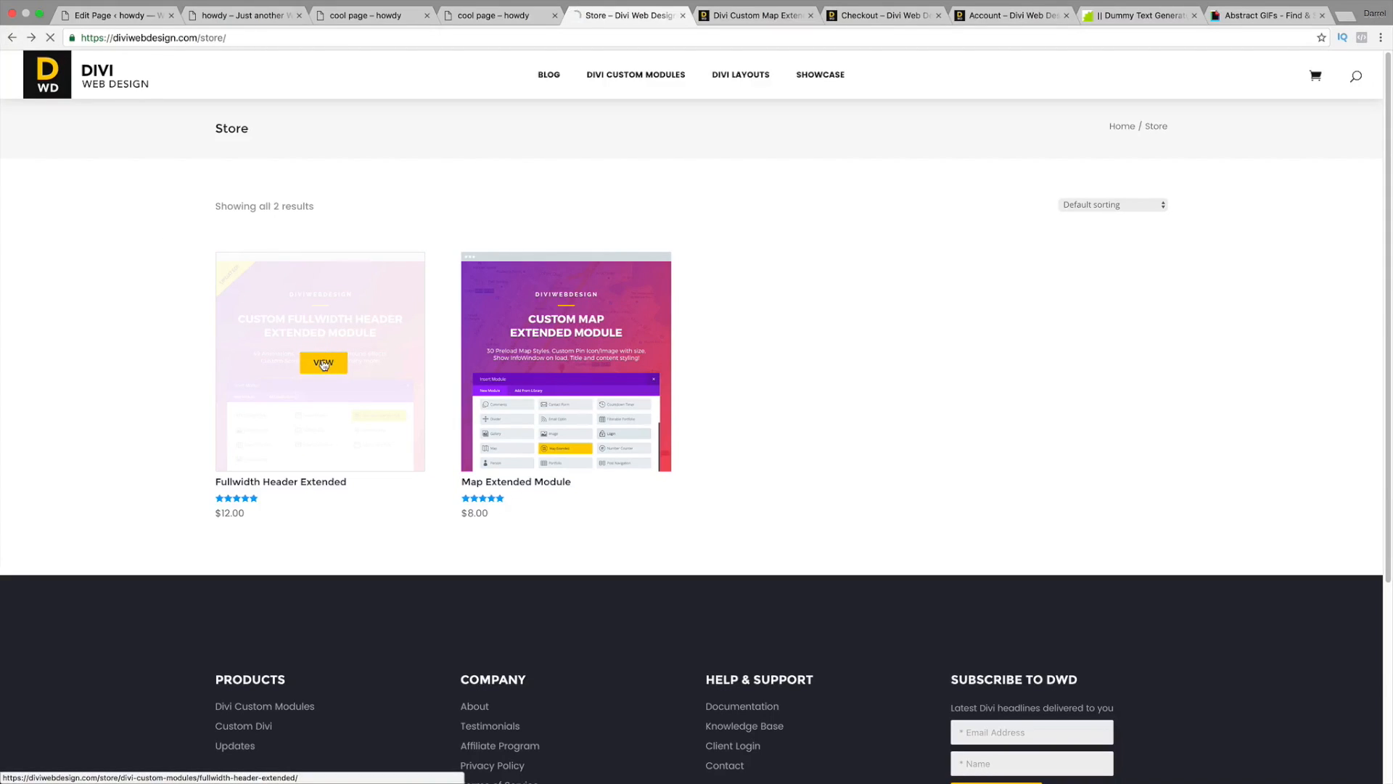
{"action": "scroll", "coordinate": [677, 513], "scroll_direction": "down", "scroll_amount": 20}
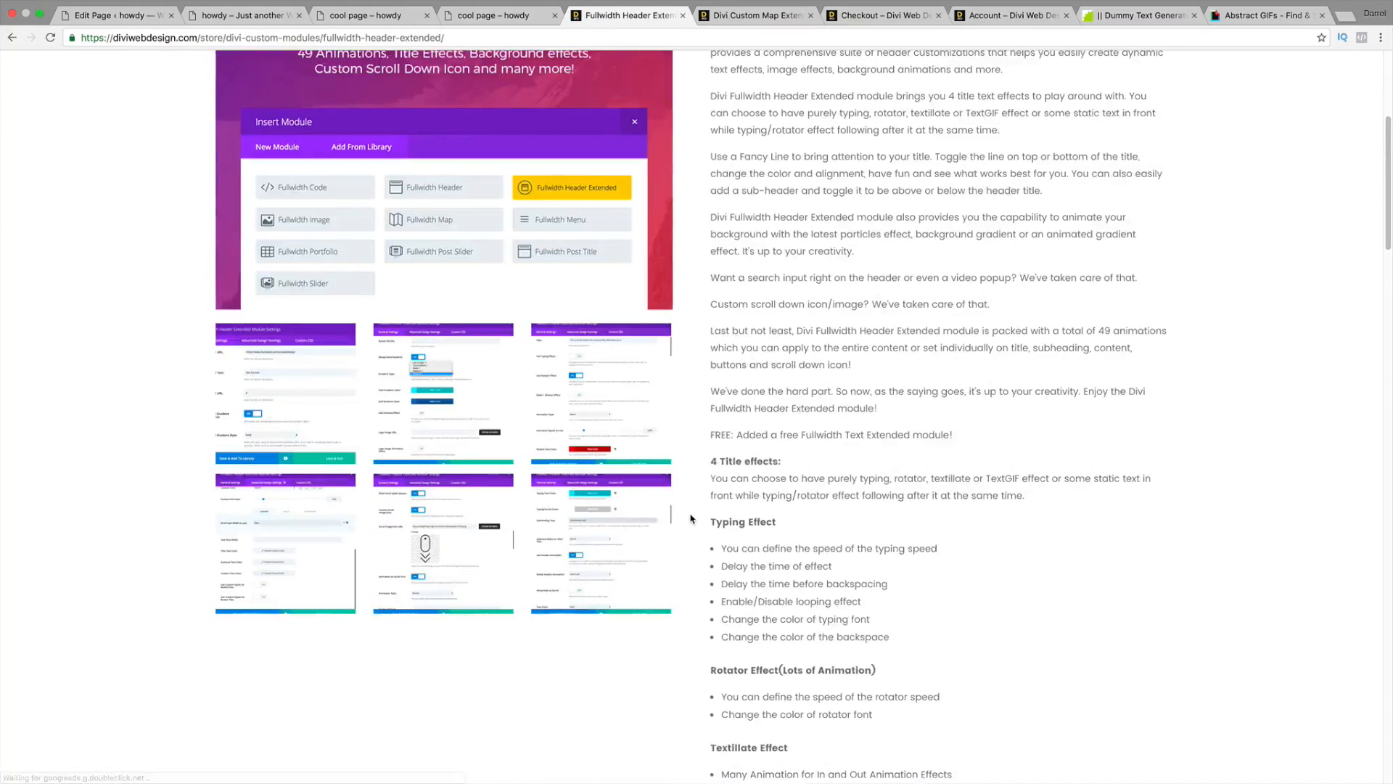
- Open the Fullwidth Header Extended live demo and examine the particle, static-plus-rotator and typing-title sample headers
{"action": "left_click", "coordinate": [925, 545]}
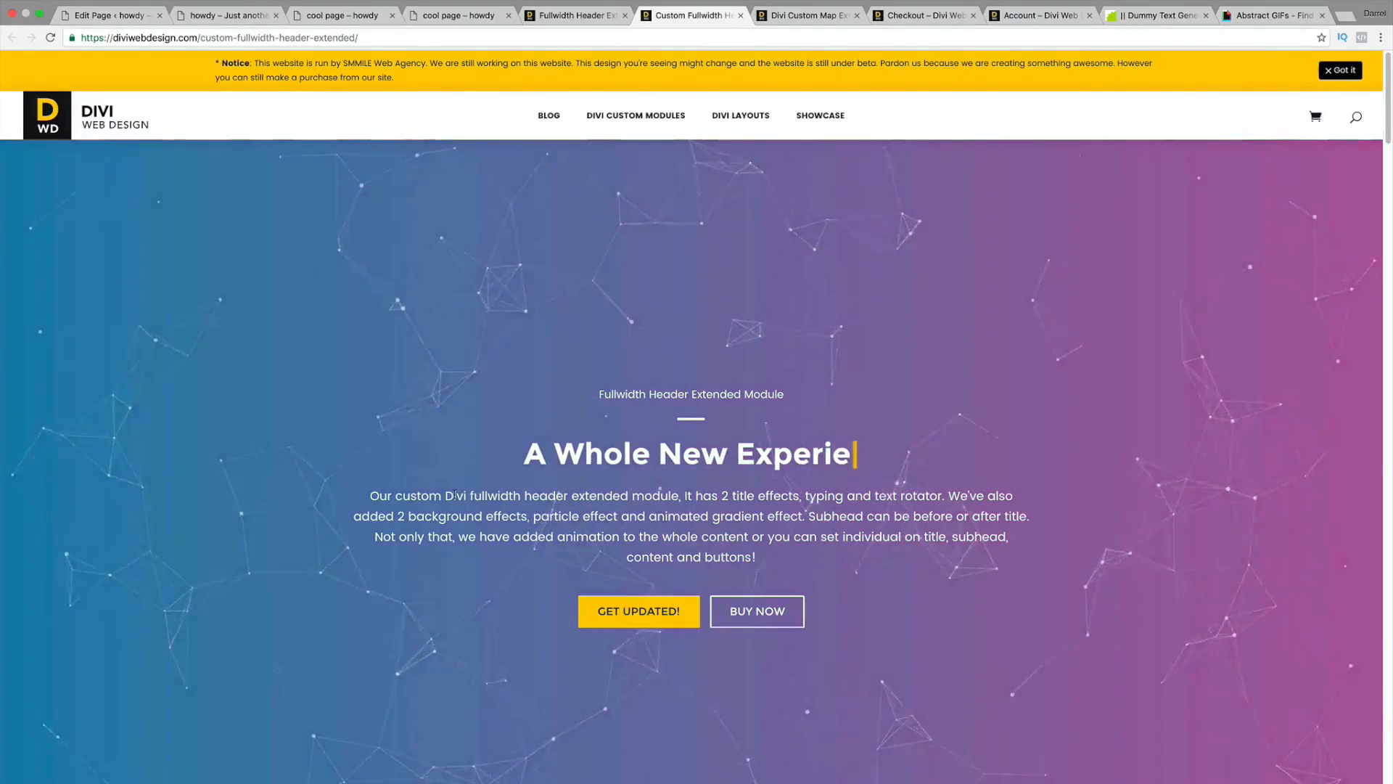
{"action": "left_click_drag", "start_coordinate": [454, 495], "coordinate": [828, 496]}
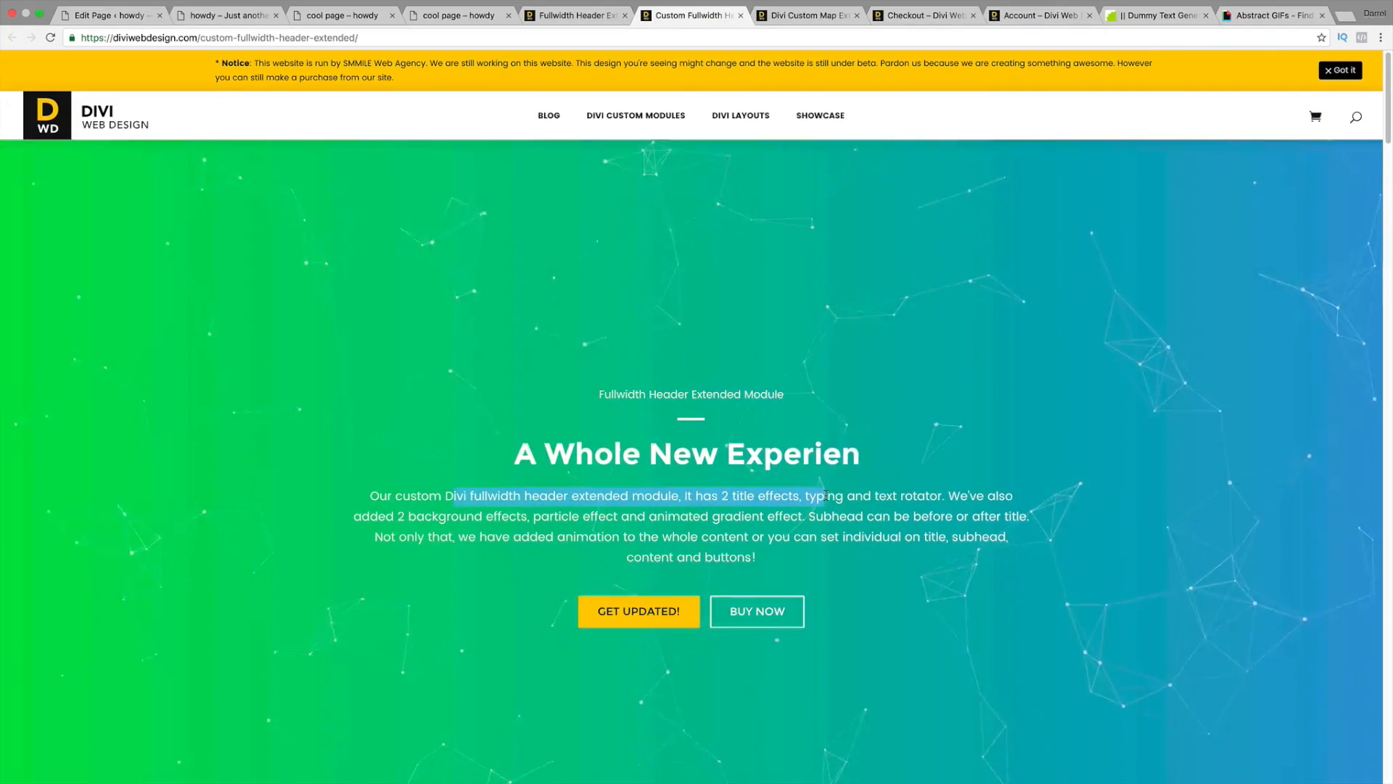
{"action": "scroll", "coordinate": [835, 503], "scroll_direction": "down", "scroll_amount": 3}
{"action": "scroll", "coordinate": [834, 503], "scroll_direction": "down", "scroll_amount": 7}
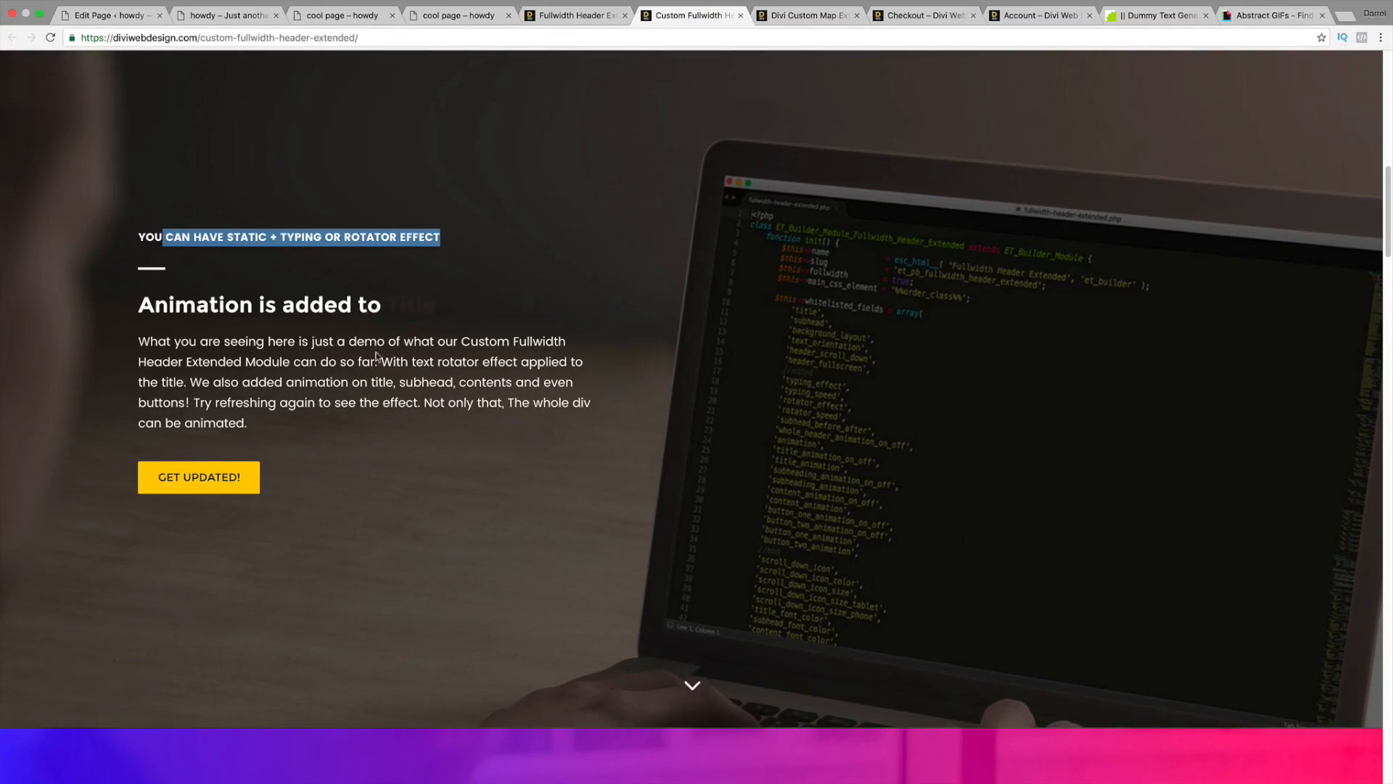
{"action": "scroll", "coordinate": [479, 464], "scroll_direction": "down", "scroll_amount": 8}
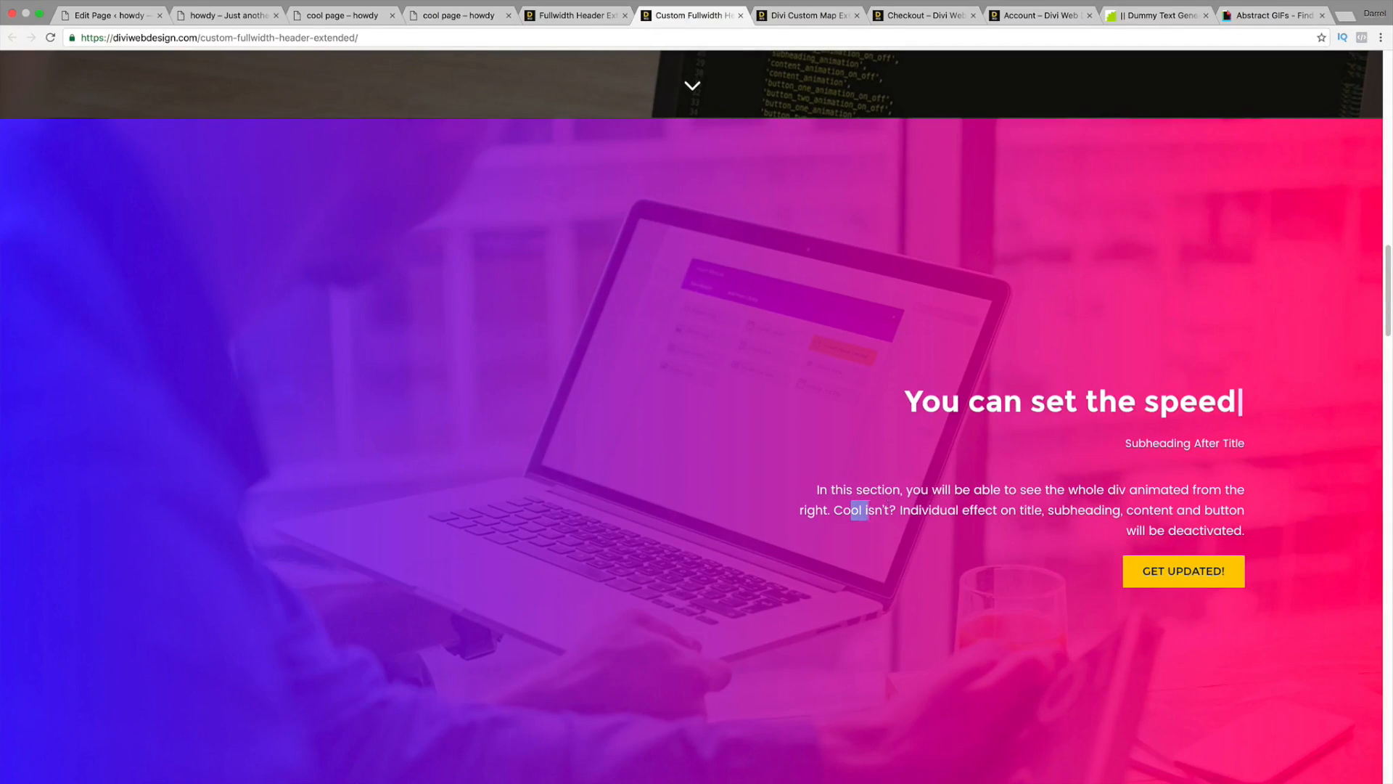
{"action": "left_click_drag", "start_coordinate": [868, 510], "coordinate": [1183, 506]}
{"action": "scroll", "coordinate": [1178, 511], "scroll_direction": "down", "scroll_amount": 10}
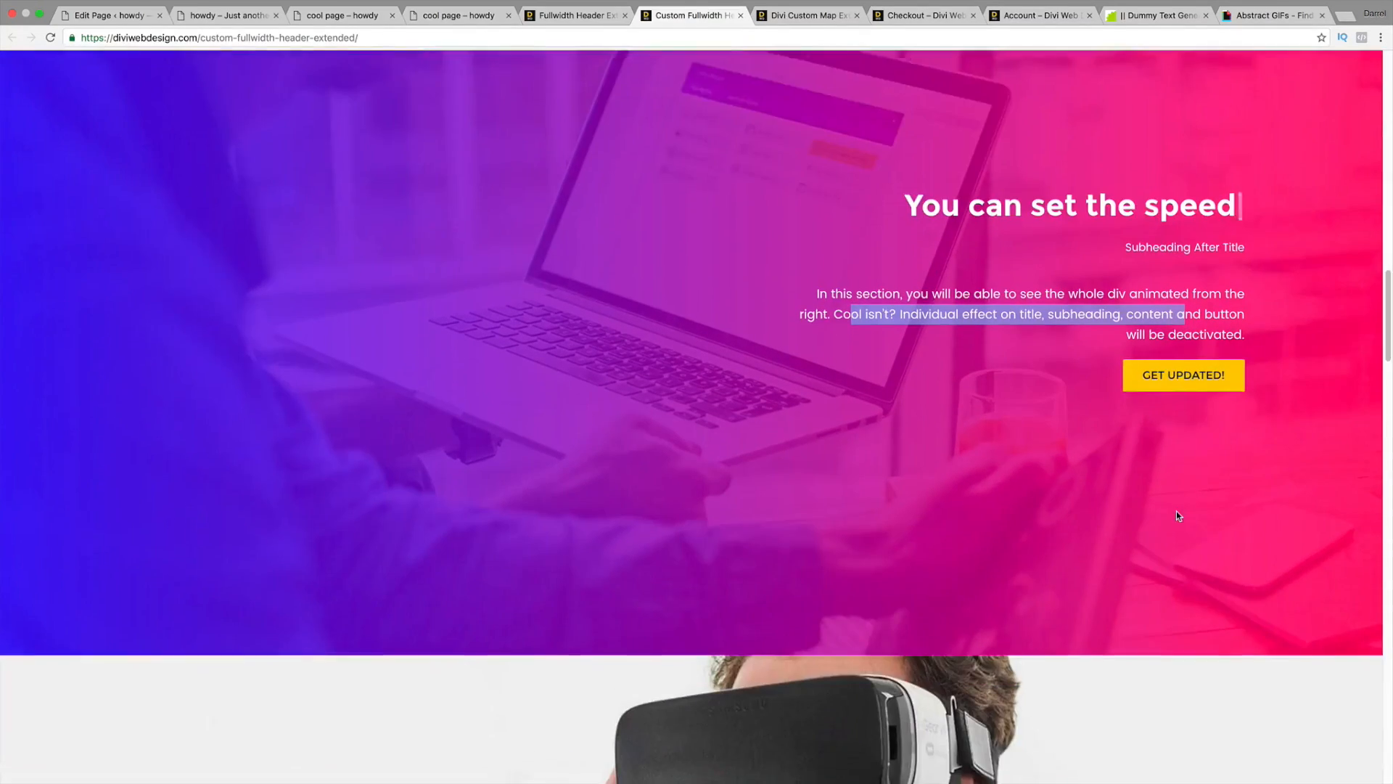
- Examine the demo's Samsung Gear VR and Textillate sample headers, then return to the rotator-title header
{"action": "scroll", "coordinate": [1177, 515], "scroll_direction": "down", "scroll_amount": 2}
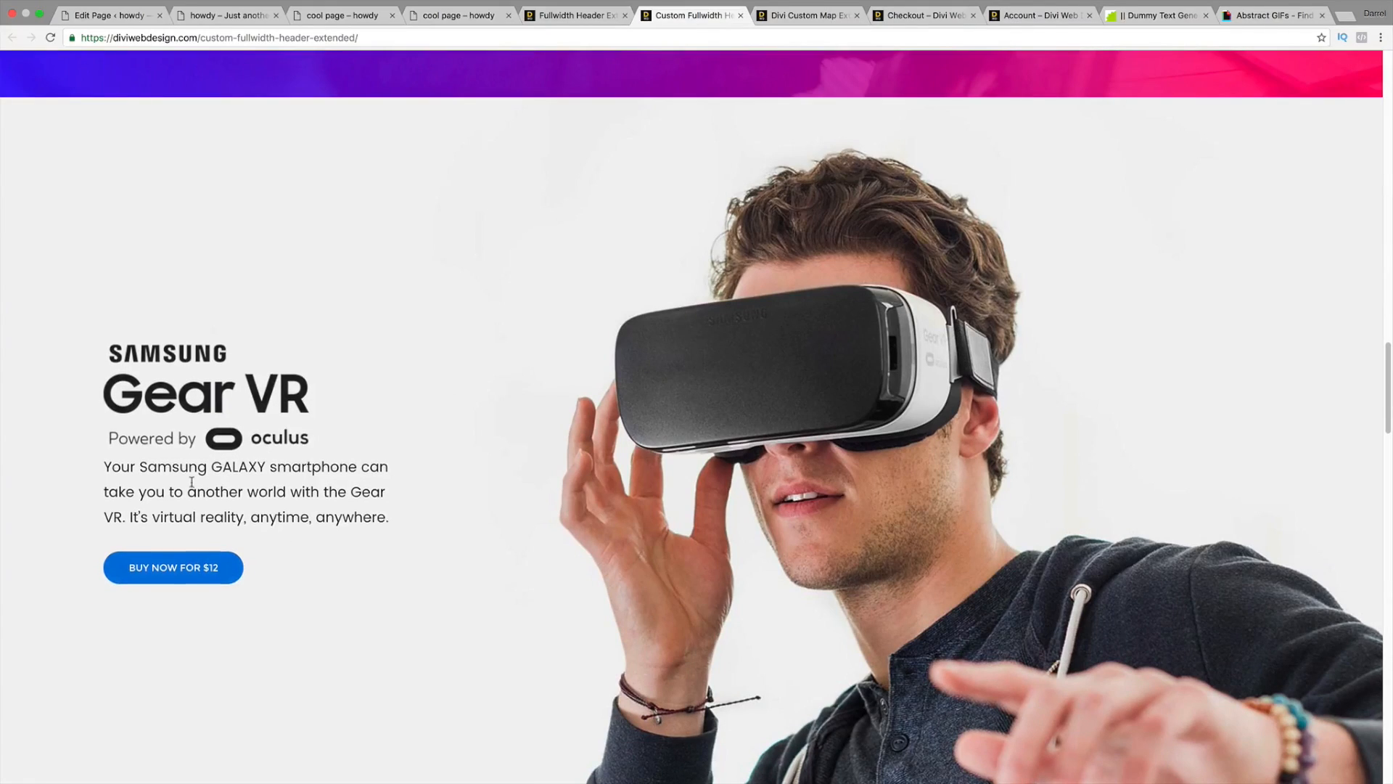
{"action": "scroll", "coordinate": [254, 433], "scroll_direction": "down", "scroll_amount": 1}
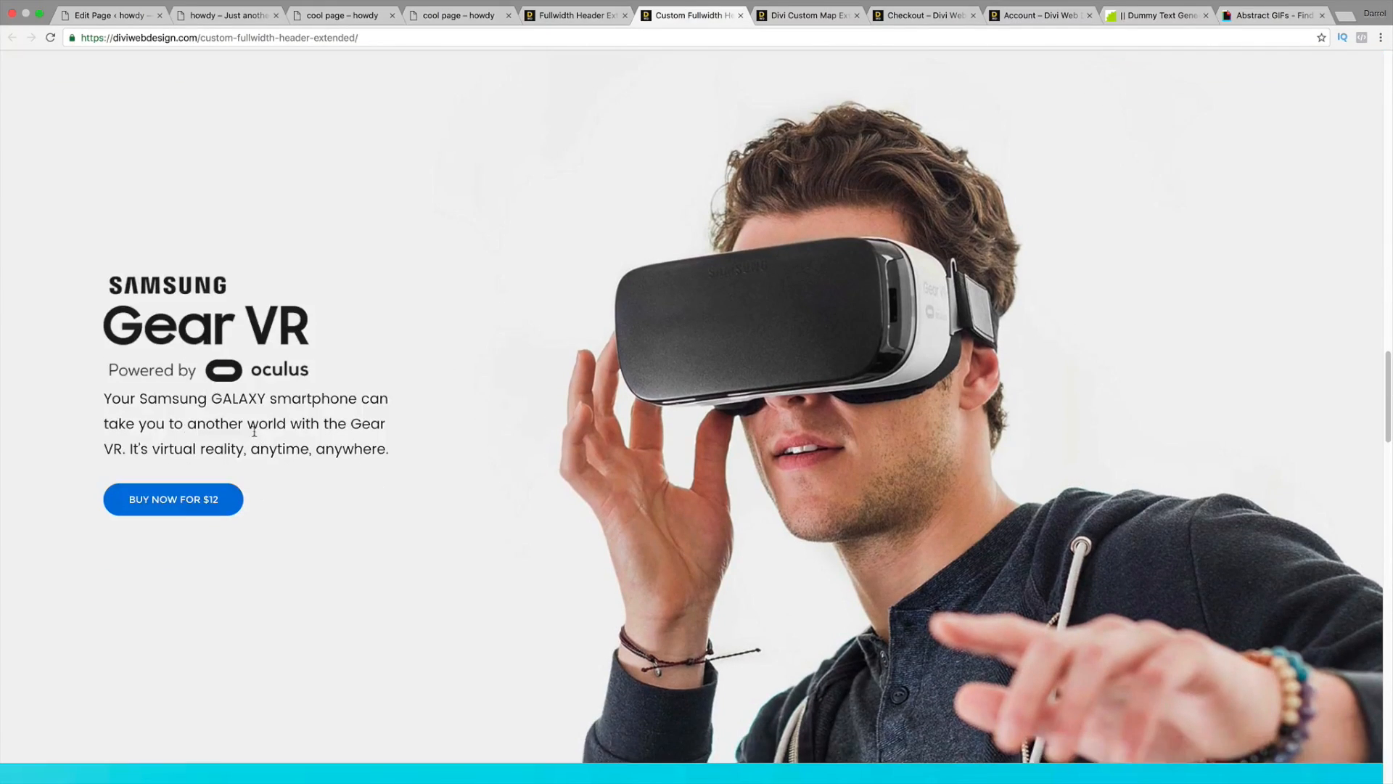
{"action": "scroll", "coordinate": [247, 426], "scroll_direction": "down", "scroll_amount": 1}
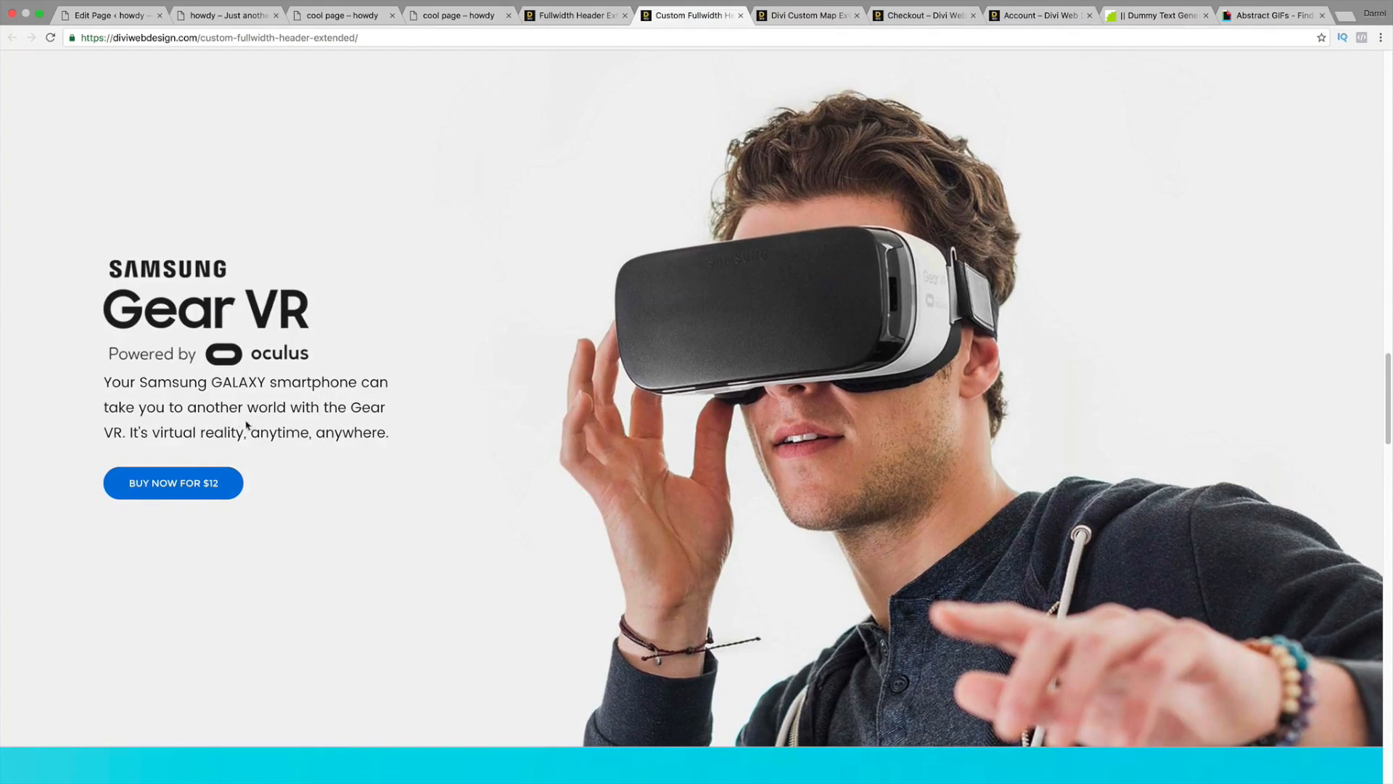
{"action": "scroll", "coordinate": [343, 445], "scroll_direction": "down", "scroll_amount": 6}
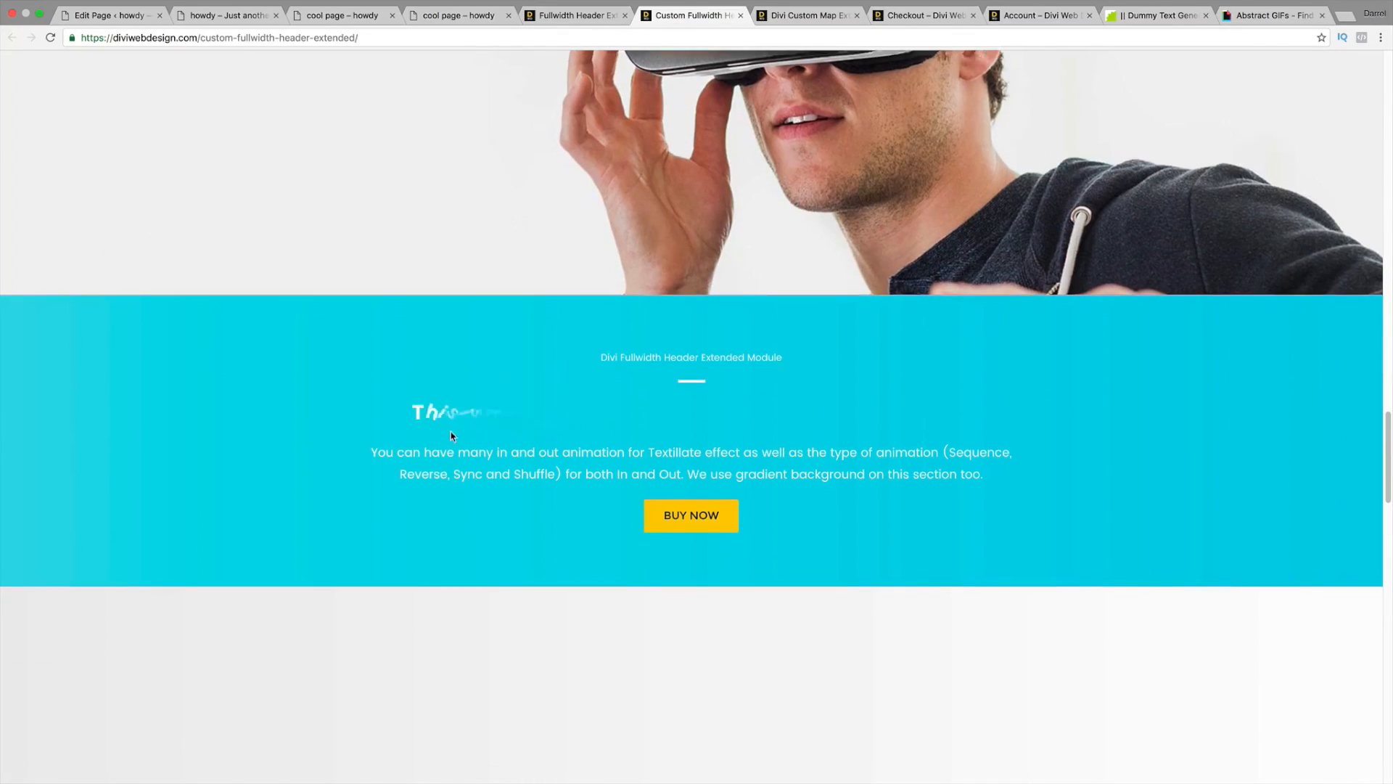
{"action": "scroll", "coordinate": [451, 432], "scroll_direction": "down", "scroll_amount": 6}
{"action": "scroll", "coordinate": [450, 435], "scroll_direction": "up", "scroll_amount": 20}
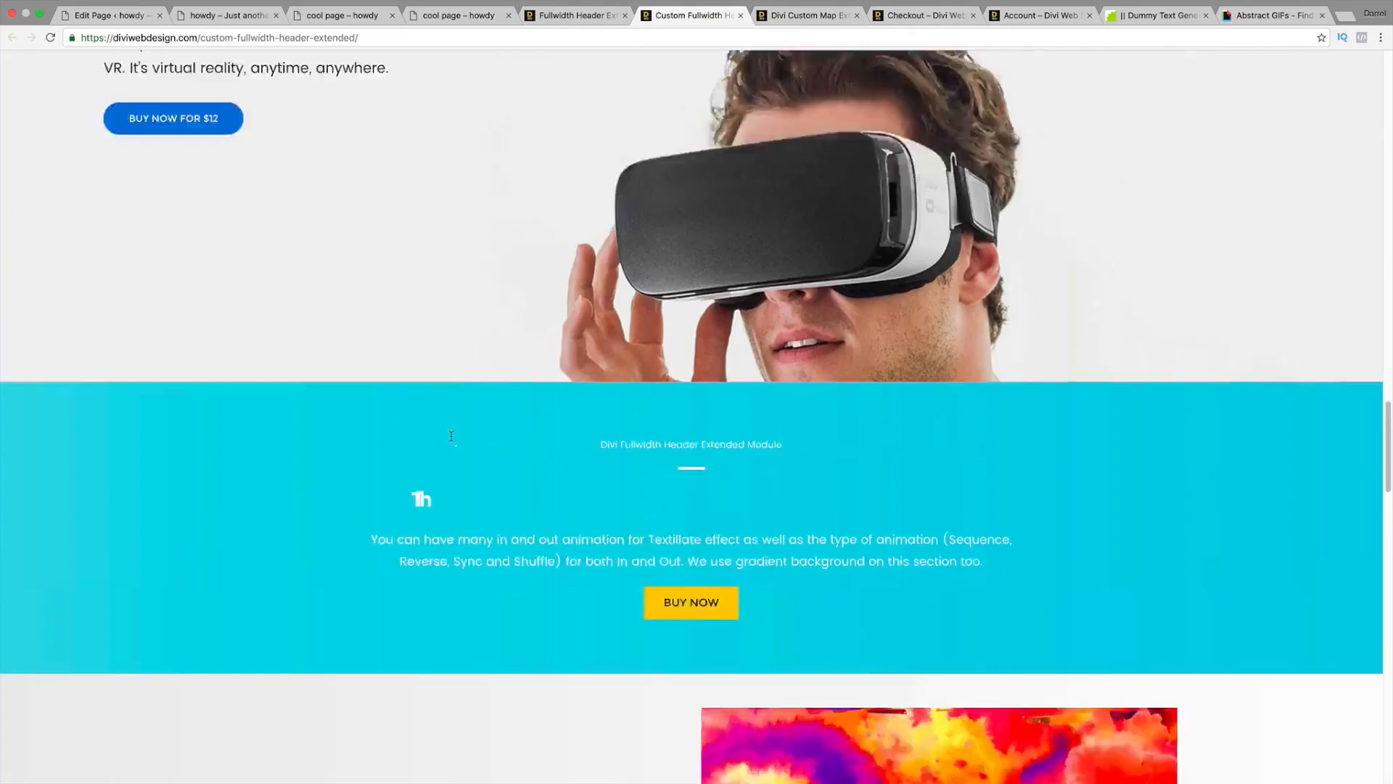
{"action": "scroll", "coordinate": [450, 439], "scroll_direction": "up", "scroll_amount": 12}
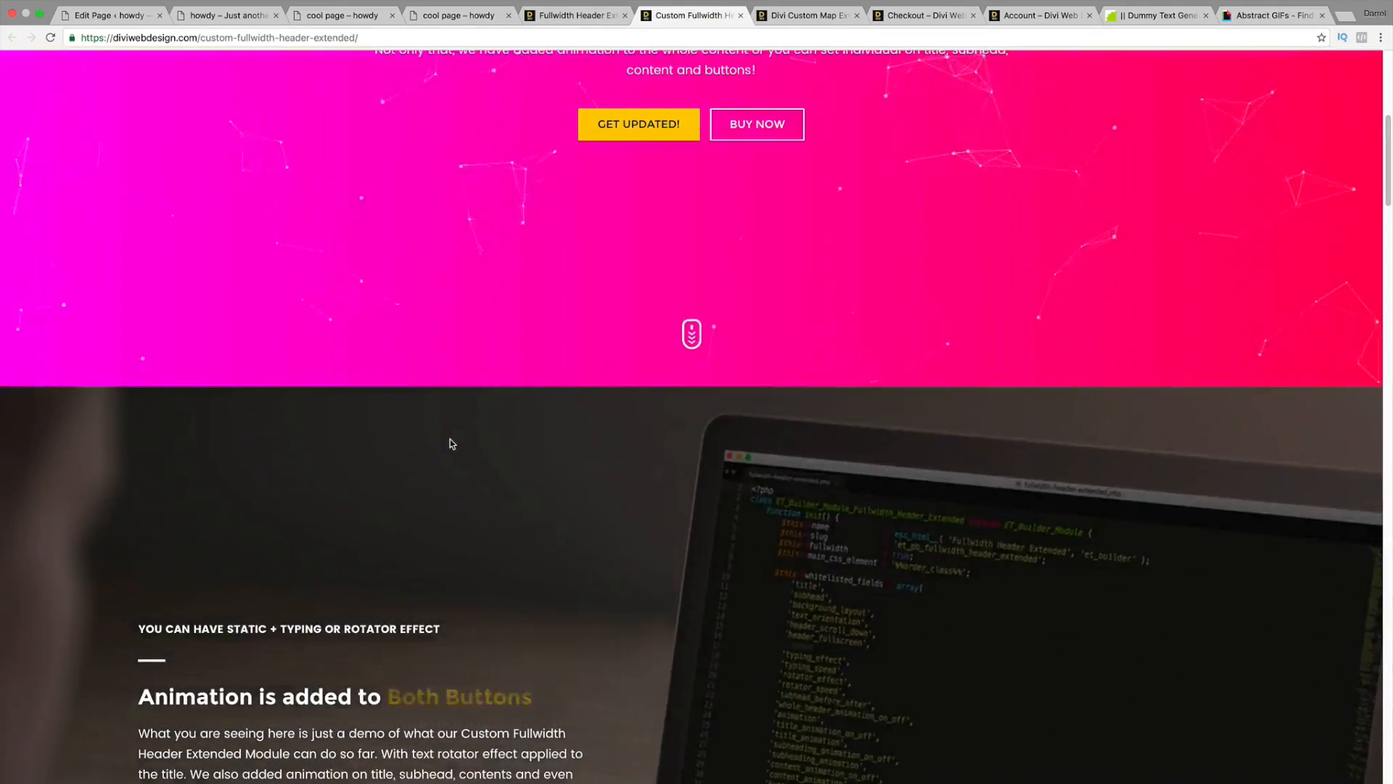